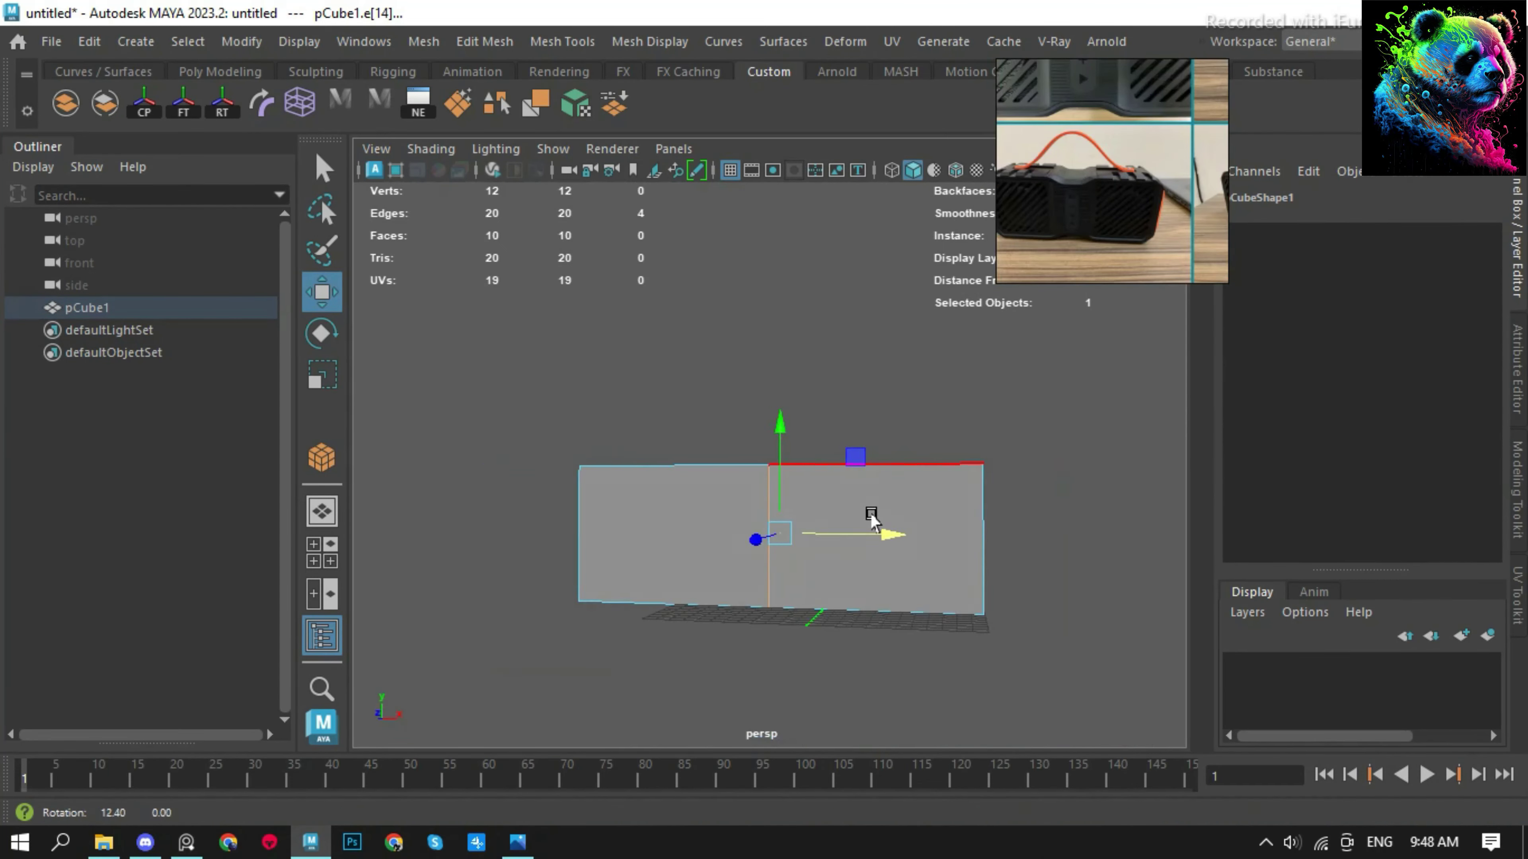
Bevel the box's selected edges with a narrow fraction, then reselect pCube1 in object mode.
mouse_move(870, 519)
left_mouse_down("alt")
mouse_move(792, 362)
mouse_move(467, 231)
left_mouse_up("alt")
key("ctrl+b")
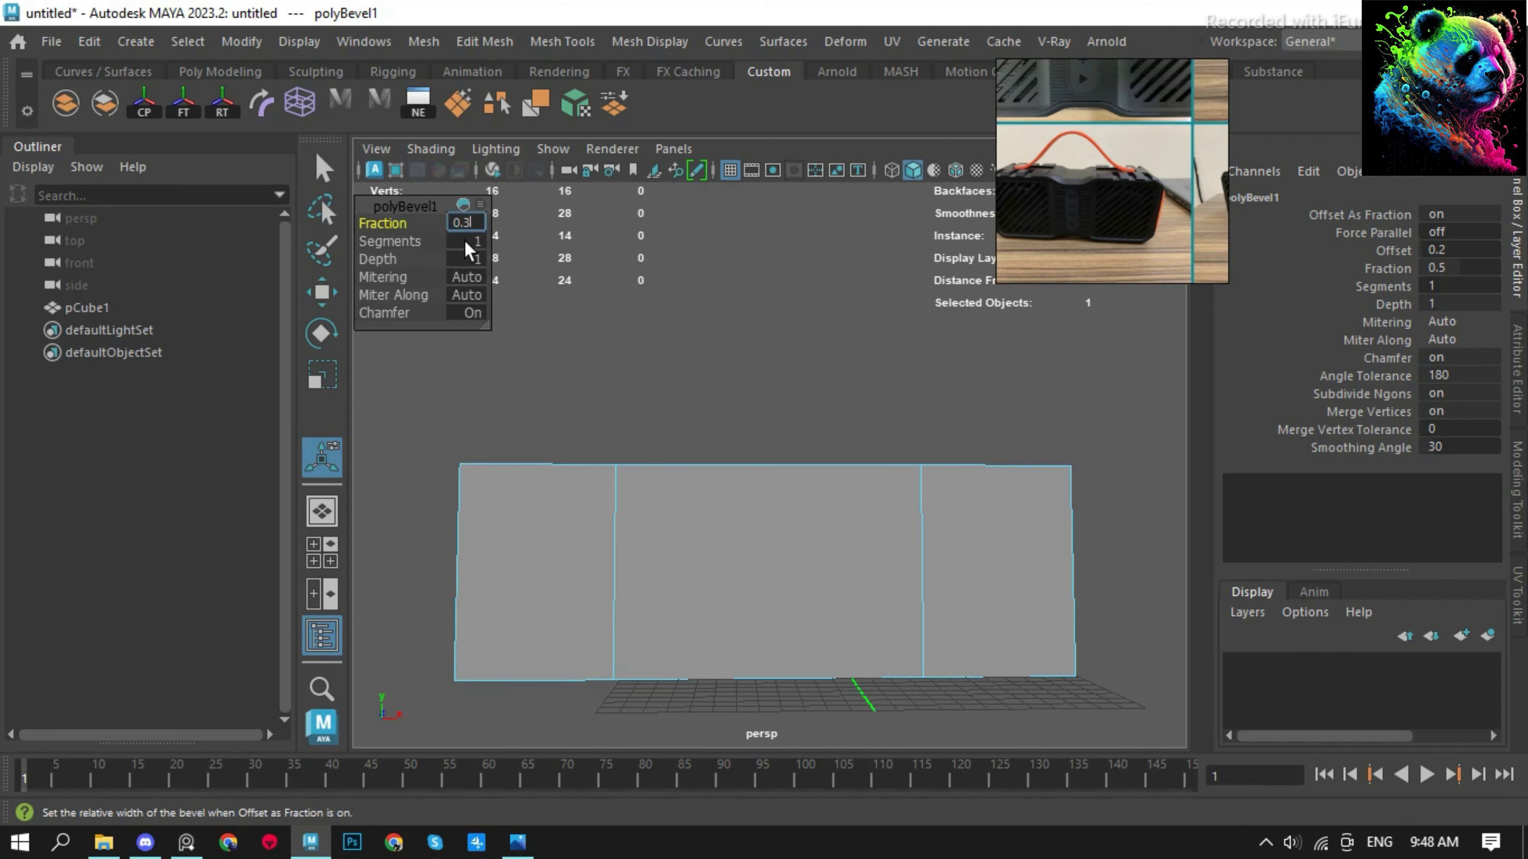
left_click_drag(816, 460, 796, 474, "alt")
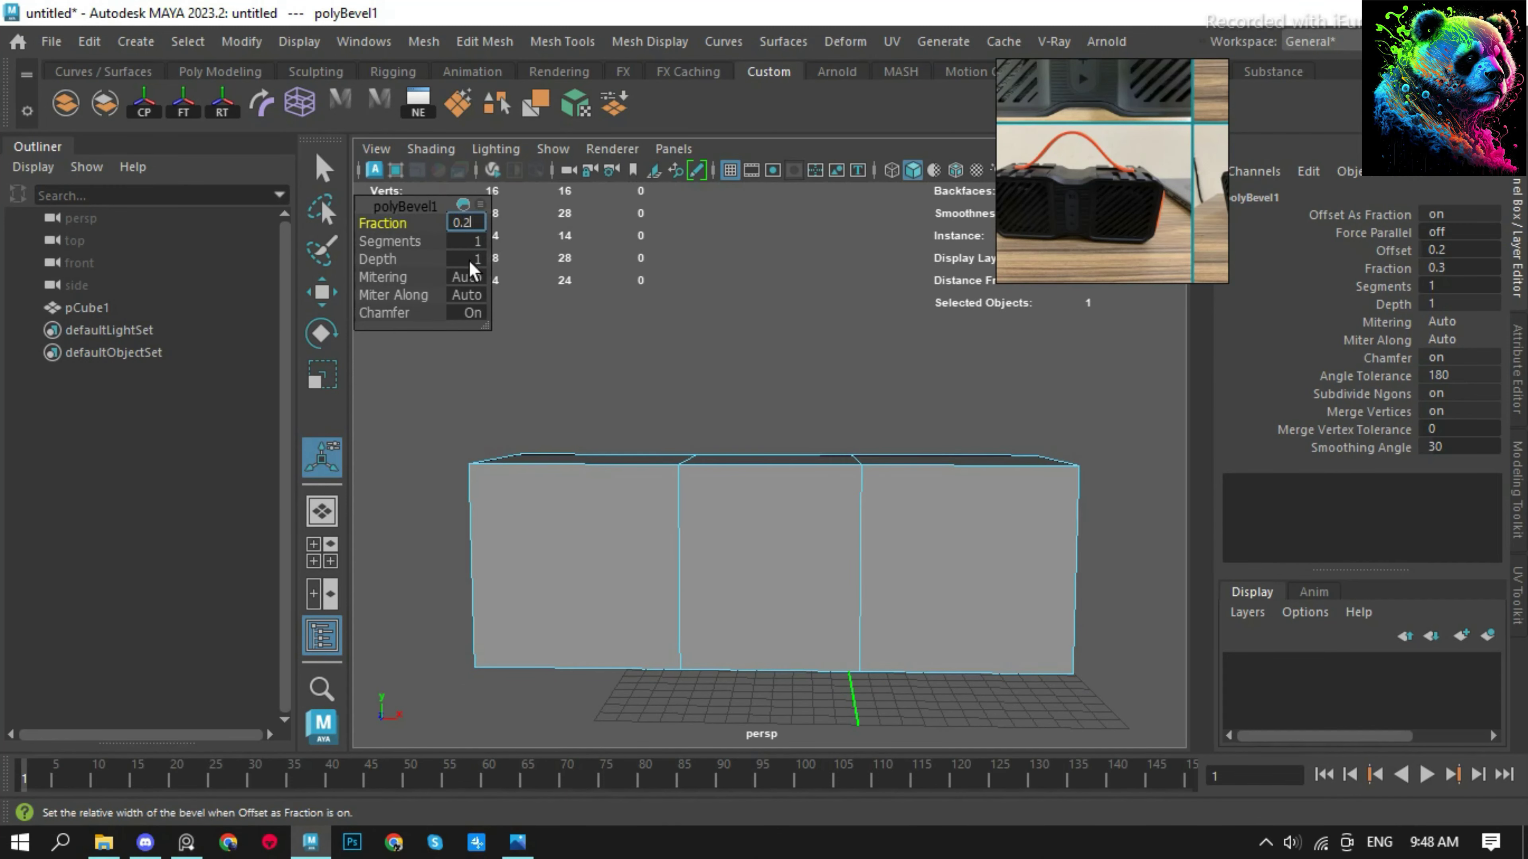
key("q")
left_click(750, 396)
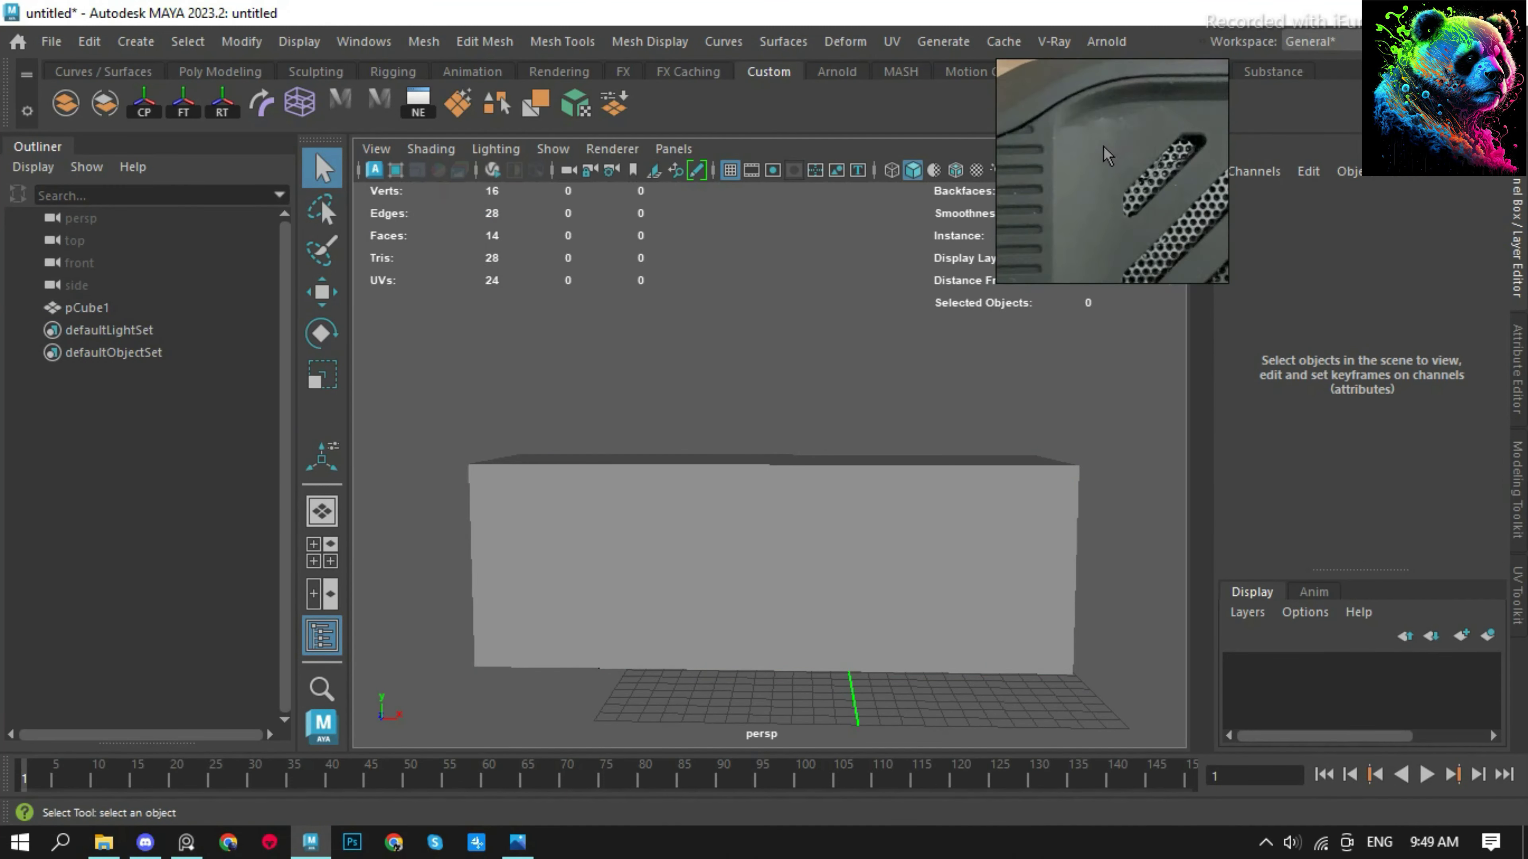
left_click(791, 515)
Spread the middle vertex loops outward in X and raise the top middle vertices to soften the dip.
scroll(791, 515, "down", 3)
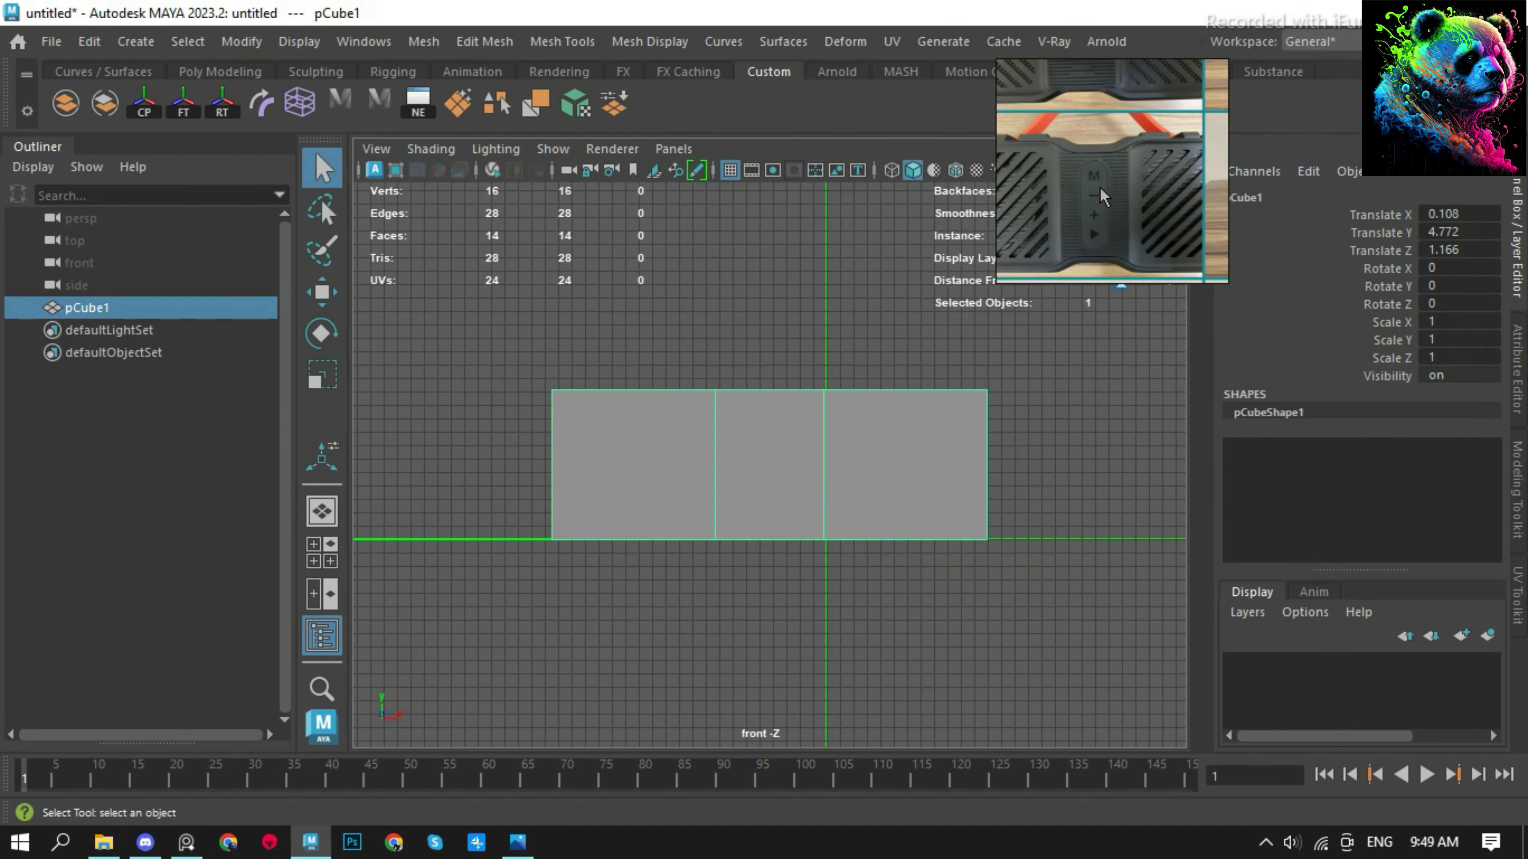
key("F9")
scroll(826, 517, "up", 2)
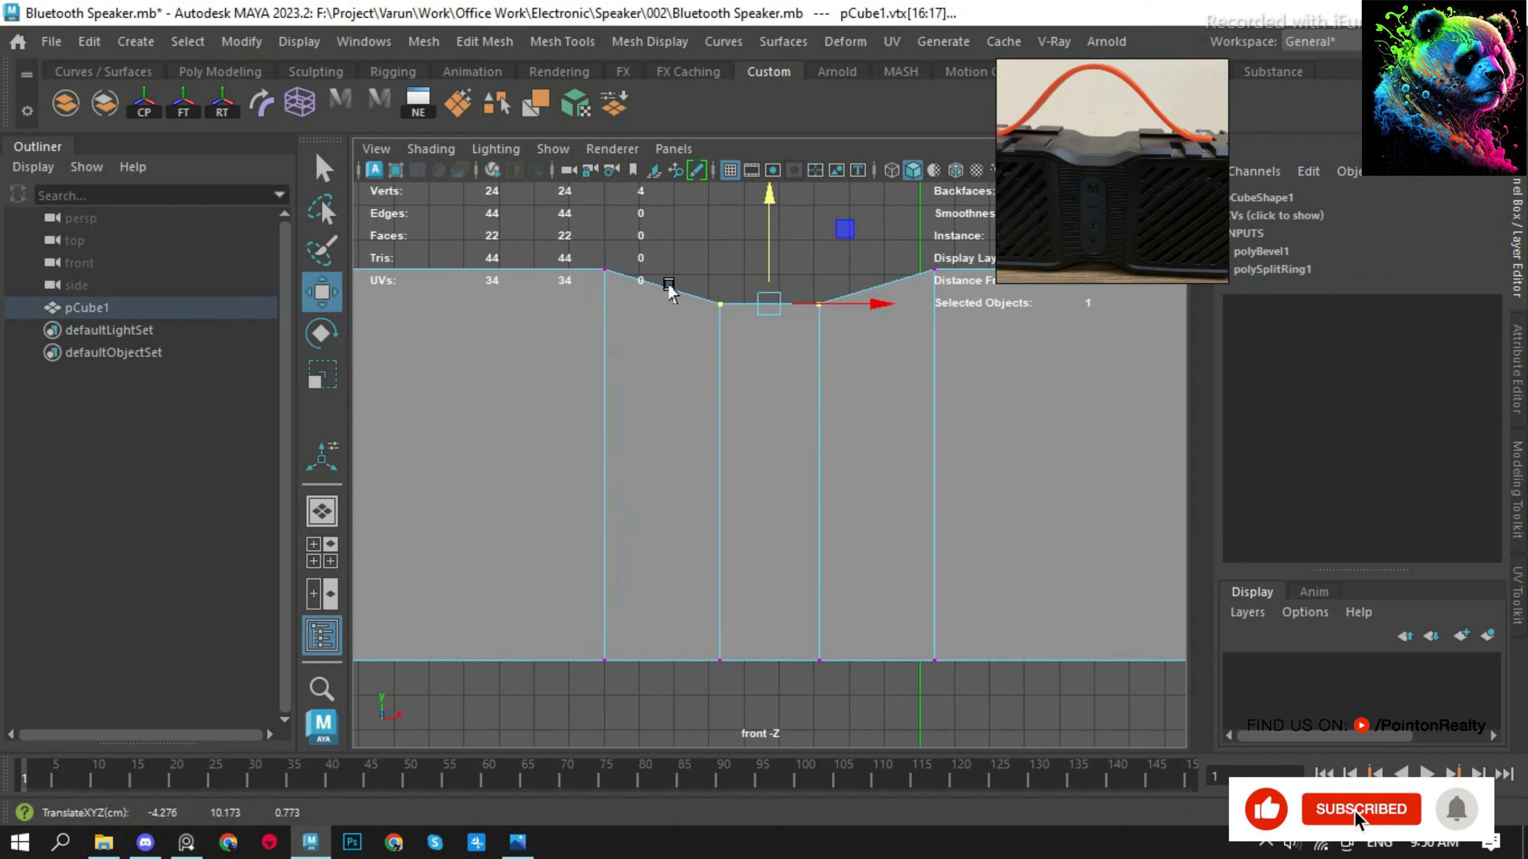
left_click_drag(833, 475, 859, 473)
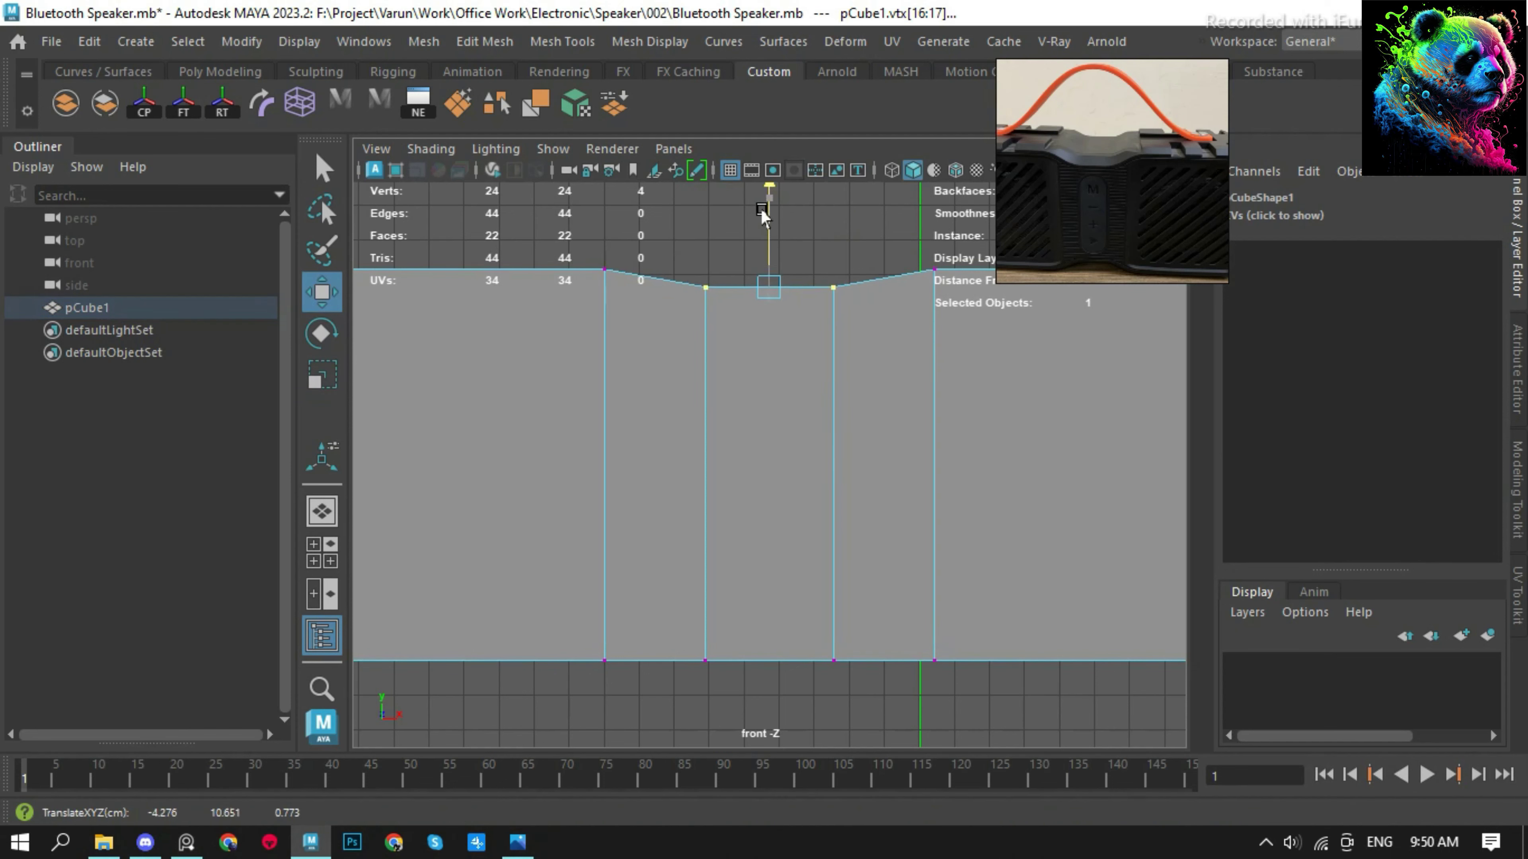
left_click_drag(760, 208, 760, 190)
left_click_drag(652, 244, 886, 712)
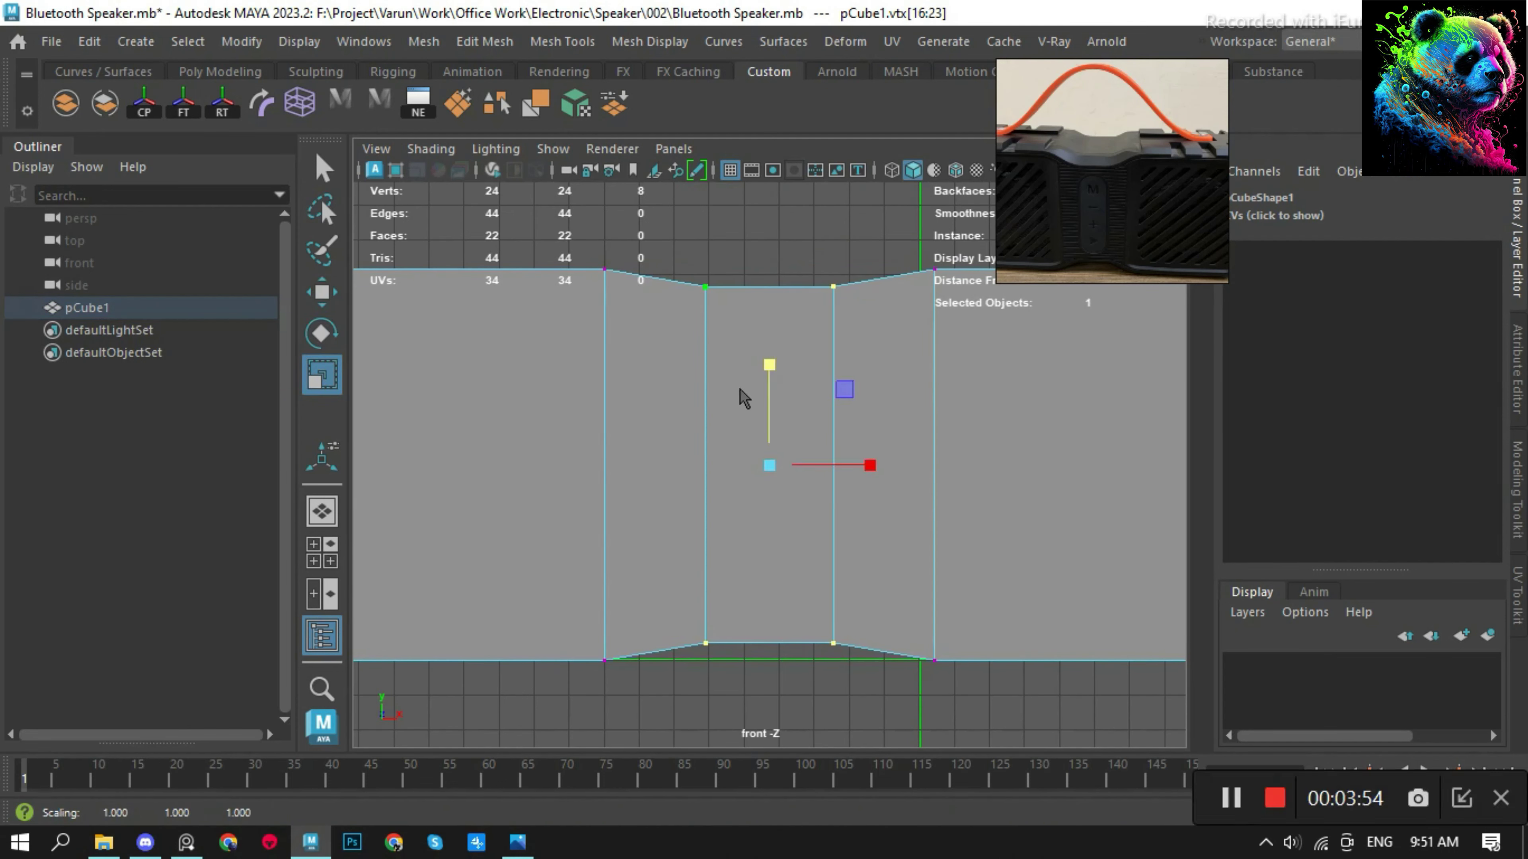
key("F8")
Insert a lengthwise edge loop around the box in the perspective view.
left_click(781, 399)
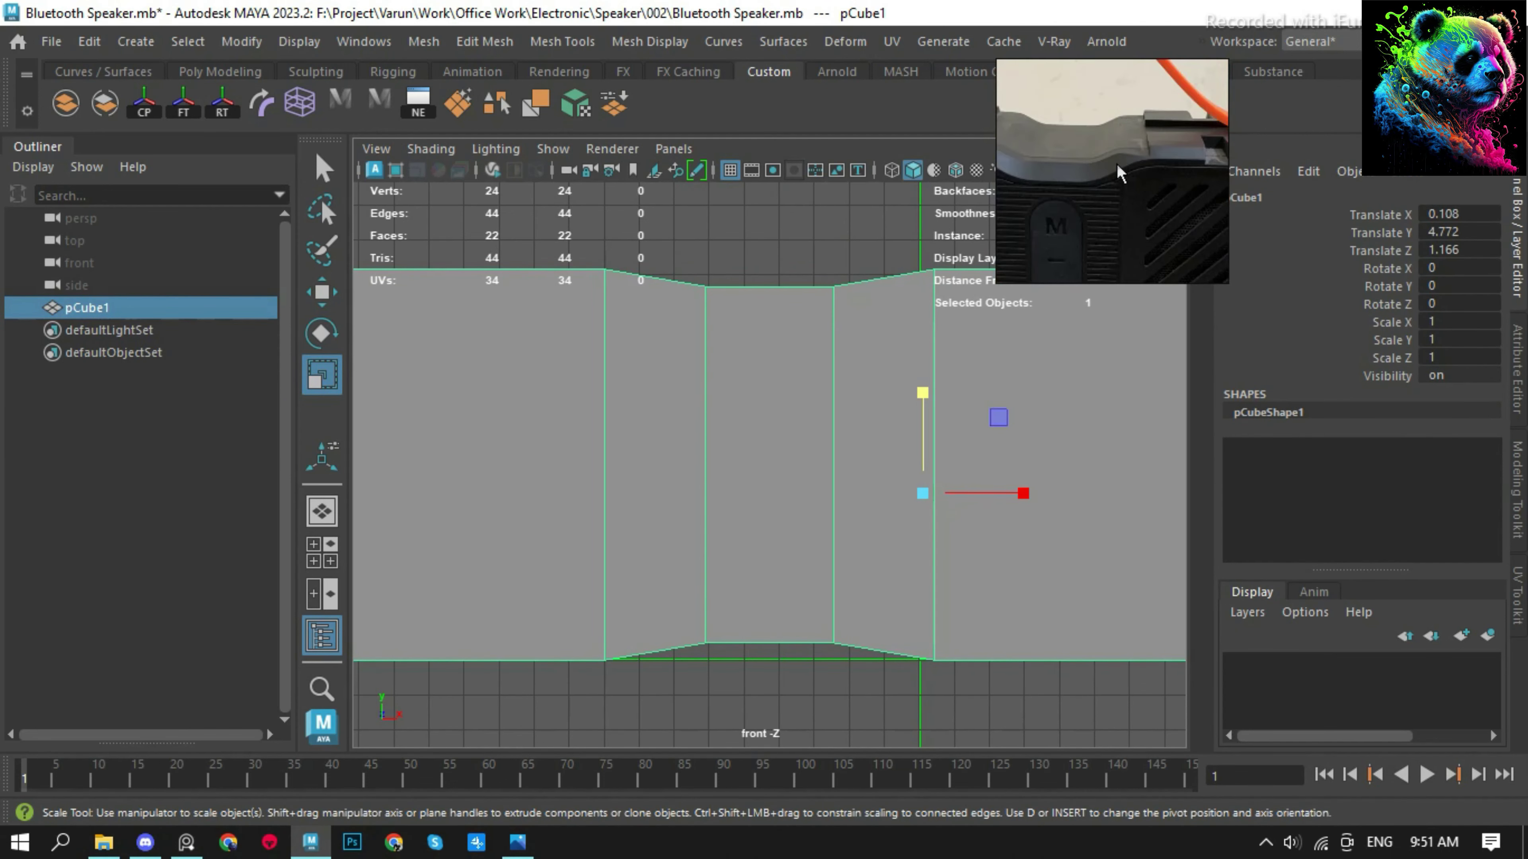
key("space")
right_click_drag(639, 445, 719, 524, "shift")
left_click_drag(740, 461, 903, 362, "alt")
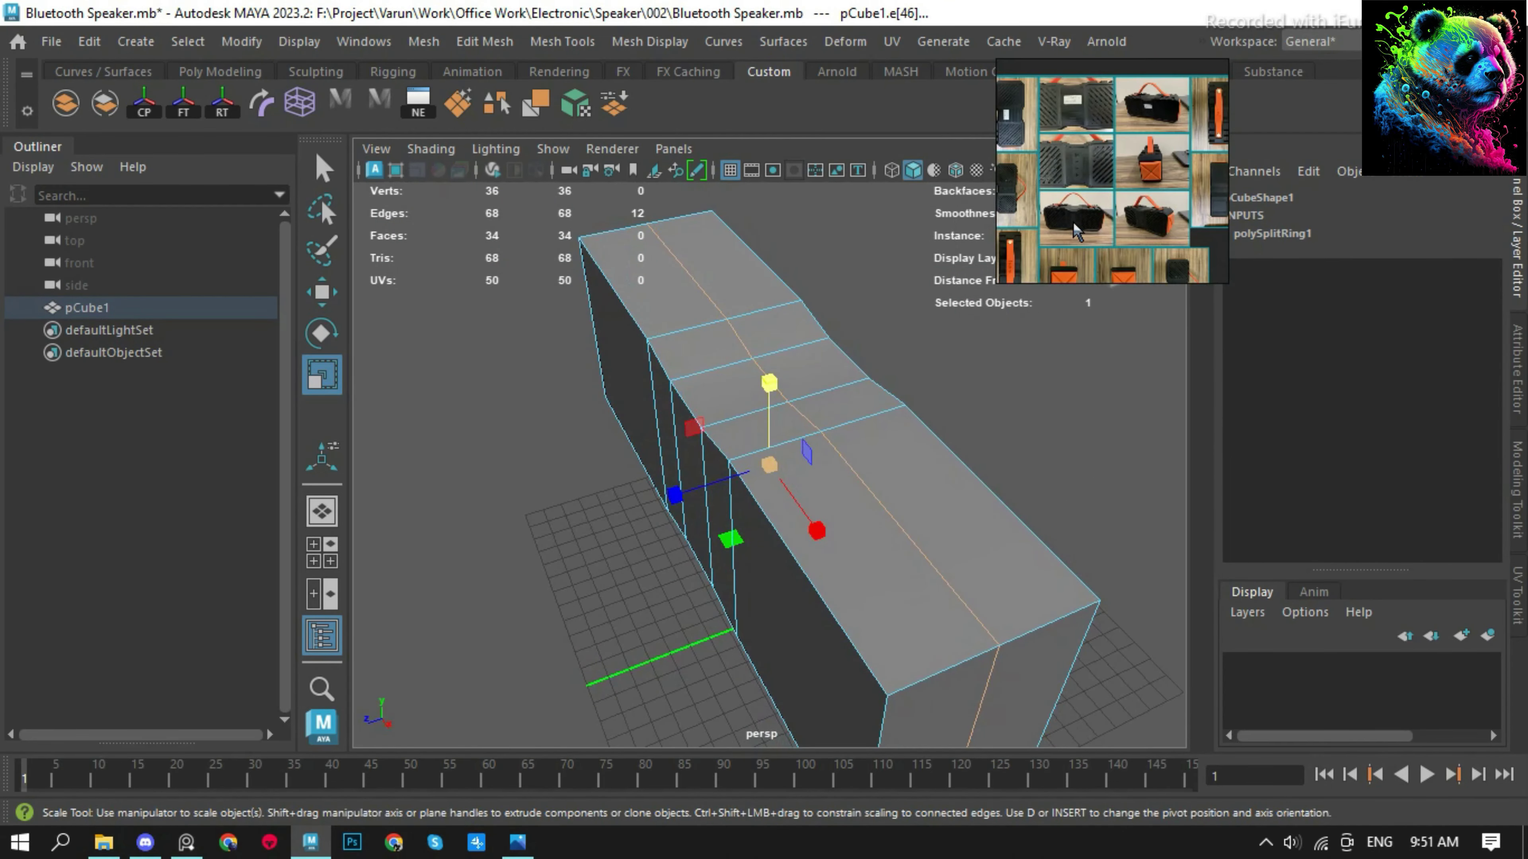
Slide the selected edges along the box and add another edge loop near the dip.
scroll(1077, 230, "up", 5)
scroll(1212, 247, "down", 2)
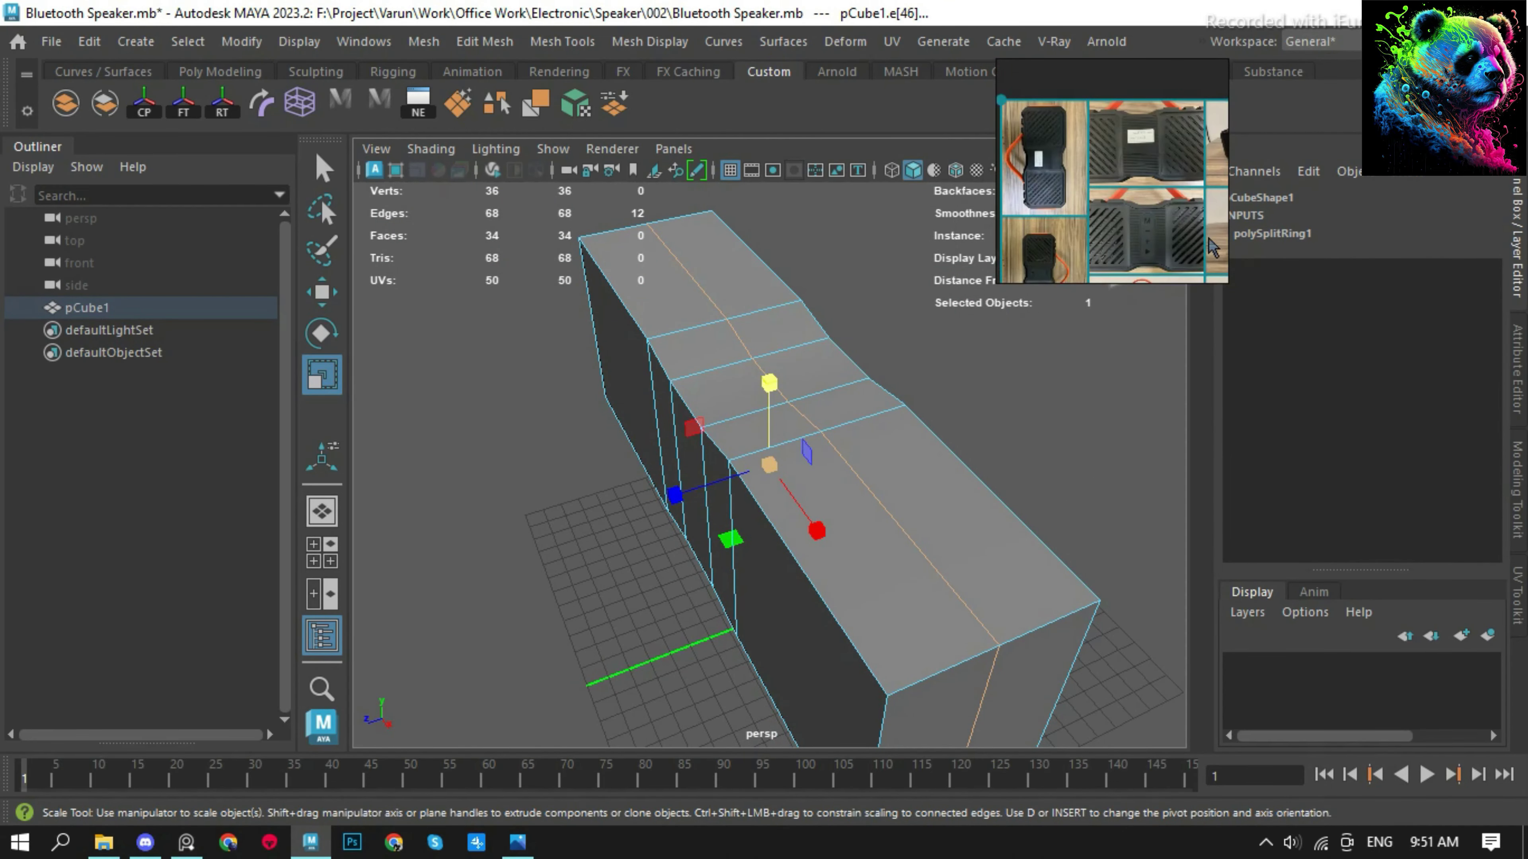
scroll(770, 464, "up", 3)
scroll(1105, 197, "down", 3)
scroll(1040, 207, "up", 5)
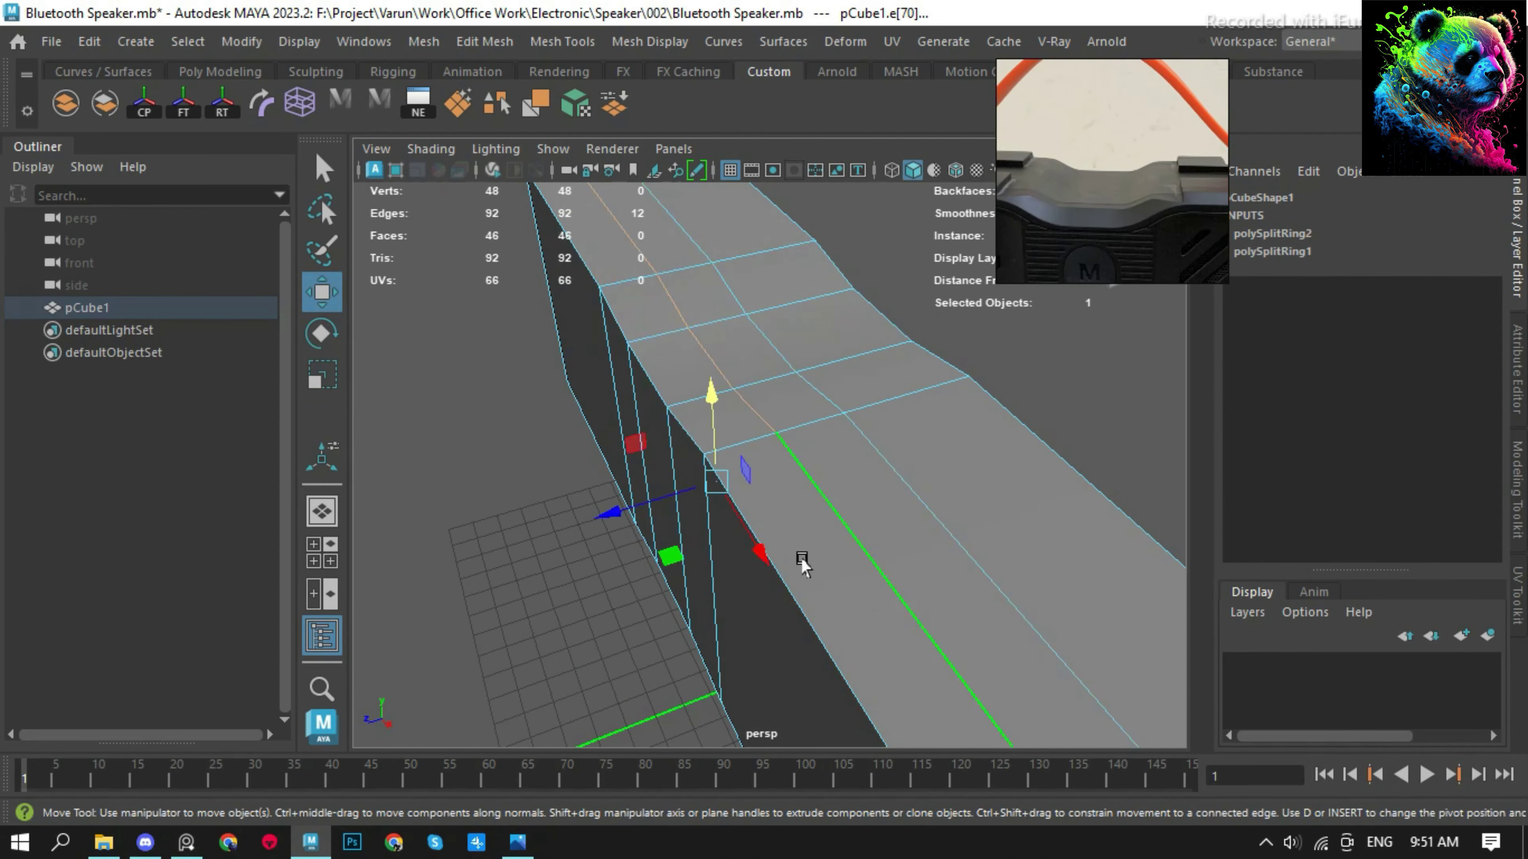
middle_click_drag(802, 563, 555, 530)
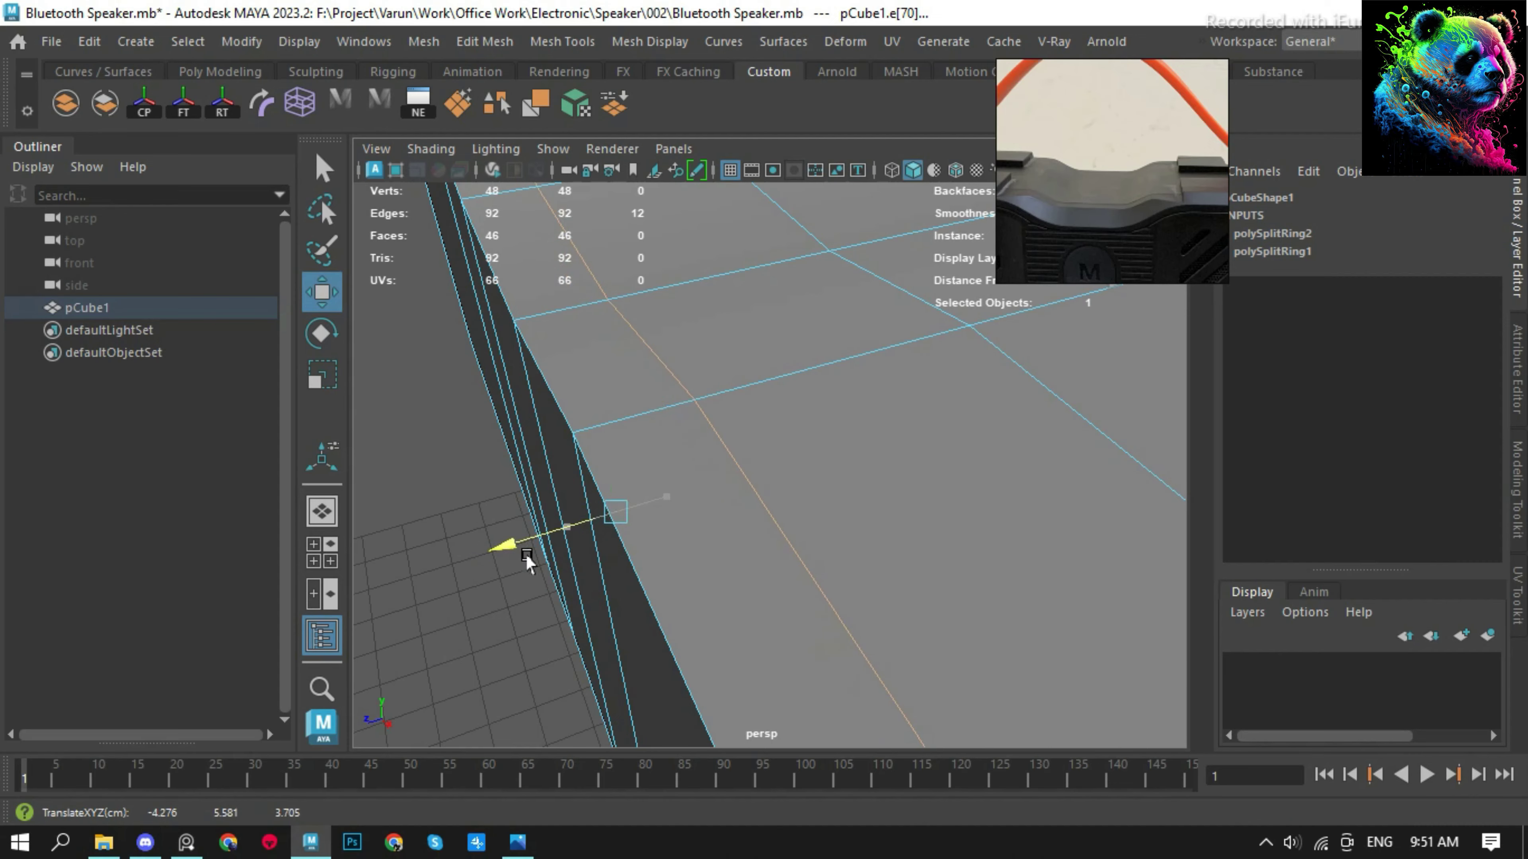
key("f")
left_click(859, 298)
right_click_drag(859, 298, 806, 434, "shift")
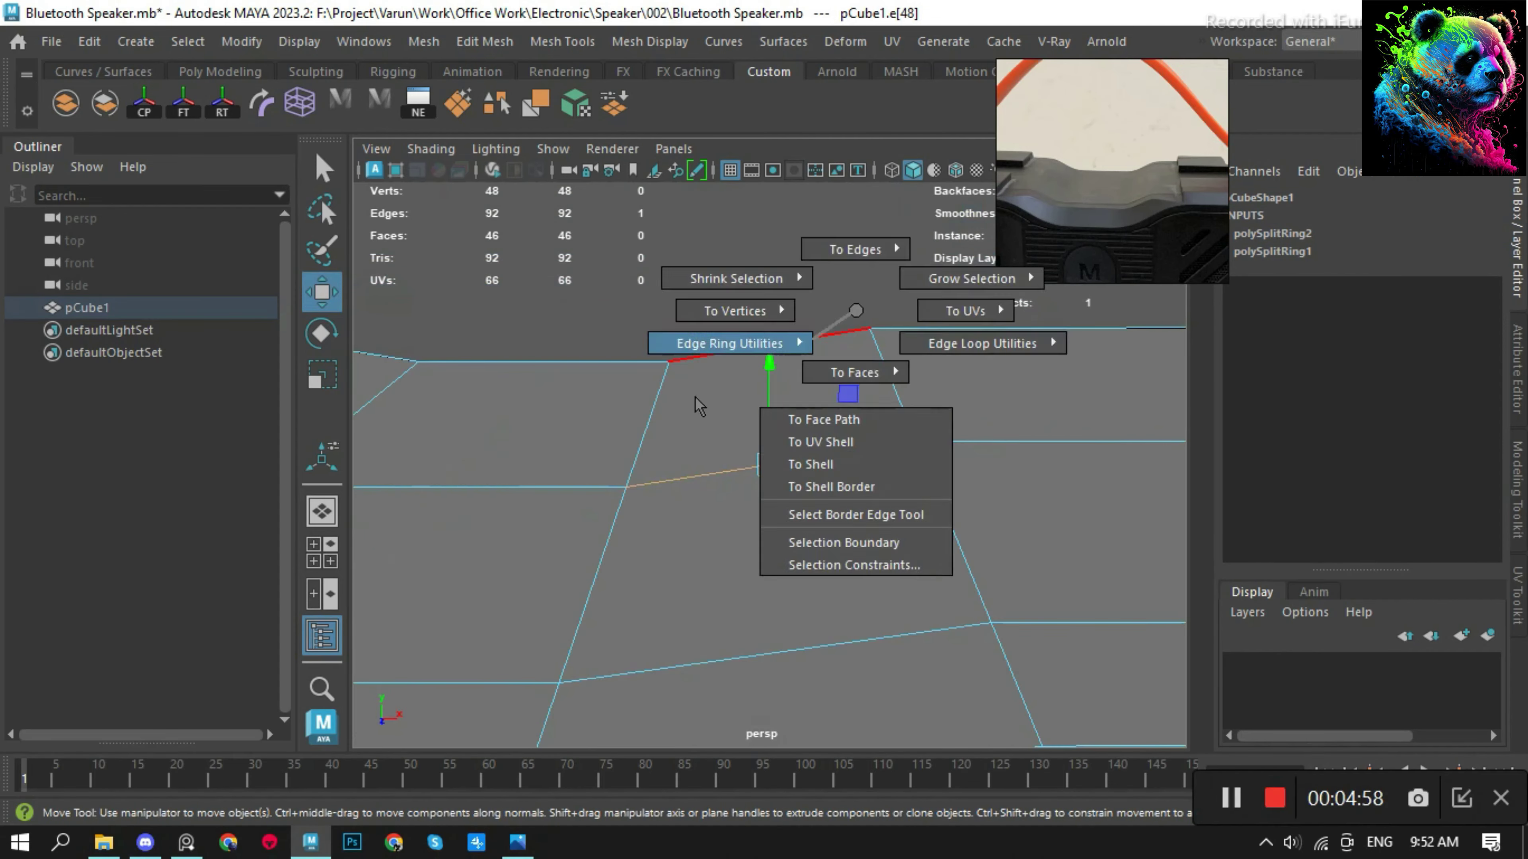
Select edges of the new loops, then a loop of faces across the box top.
left_click(492, 493)
left_click(725, 533, "shift")
mouse_move(748, 437)
left_mouse_down("alt")
mouse_move(725, 533)
mouse_move(606, 490)
left_mouse_up("alt")
left_click(485, 512)
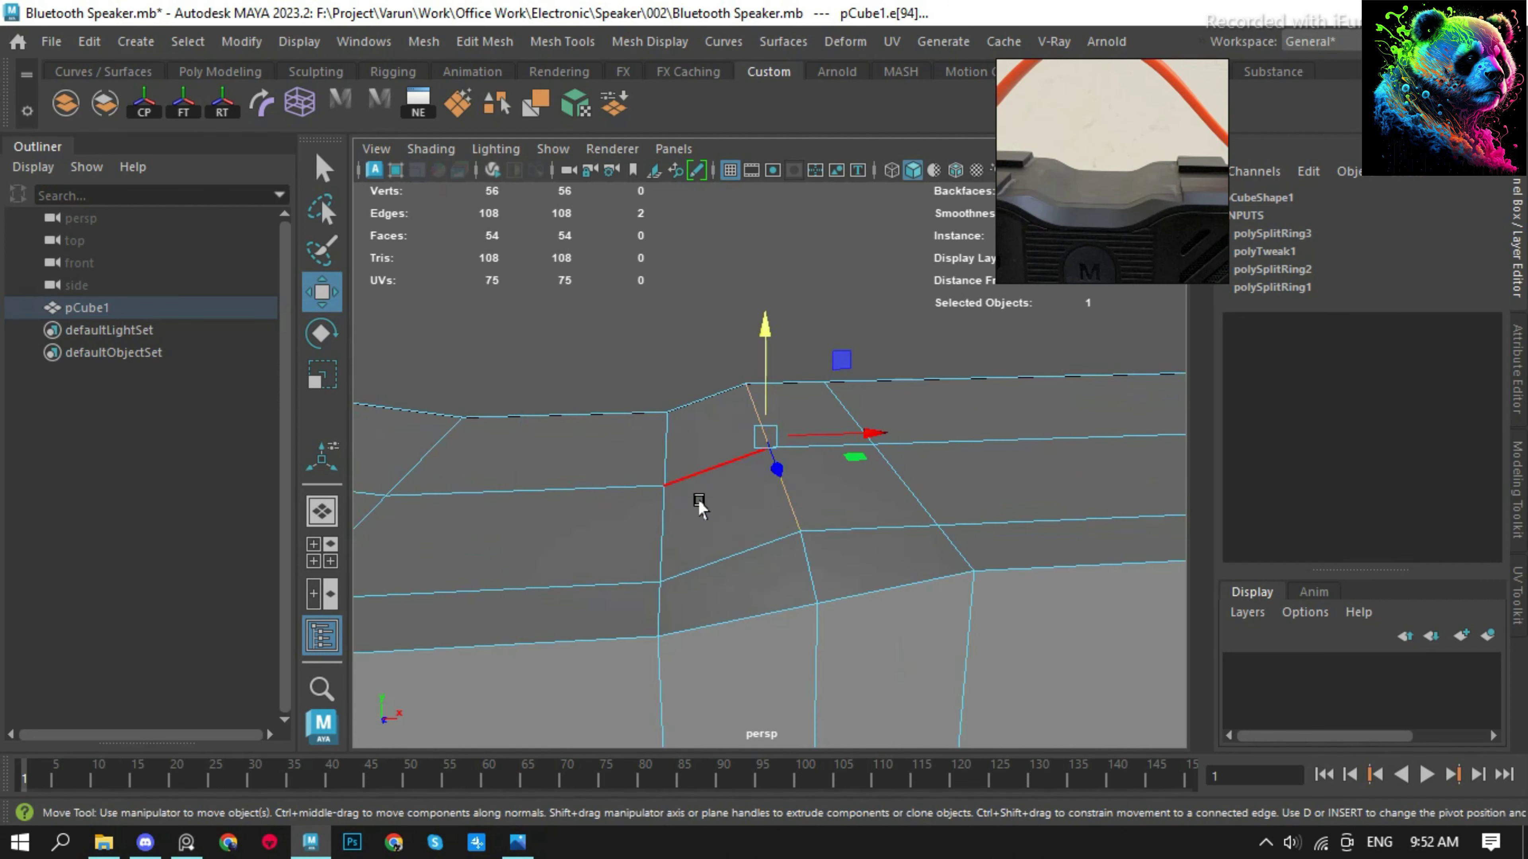
left_click(535, 475, "shift")
left_click_drag(526, 382, 662, 250, "alt")
right_click_drag(662, 250, 662, 289)
double_click(613, 607)
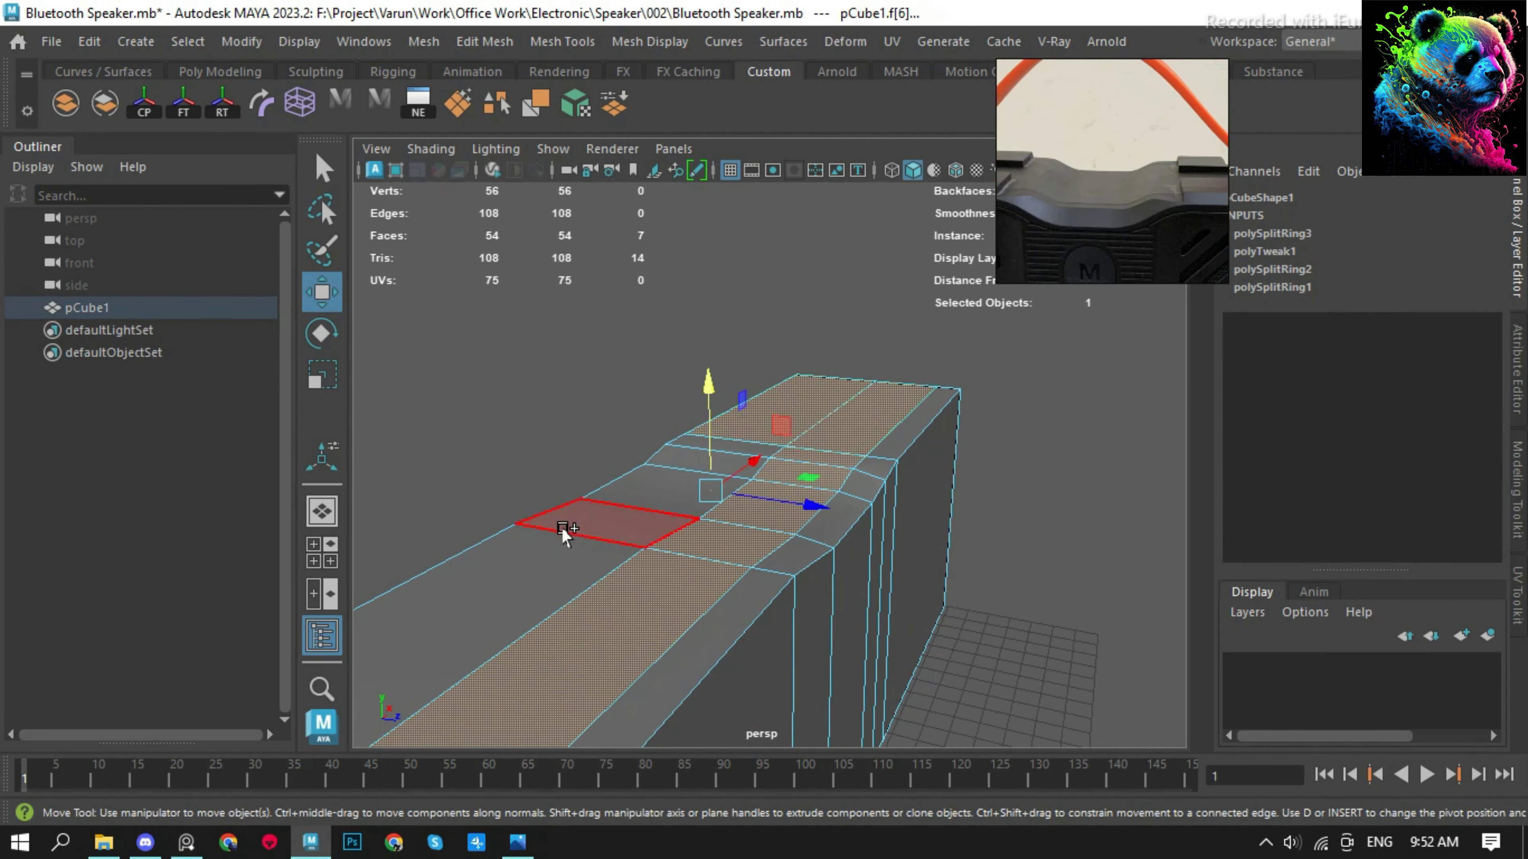
mouse_move(614, 542)
left_mouse_down("alt")
mouse_move(675, 389)
mouse_move(654, 437)
left_mouse_up("alt")
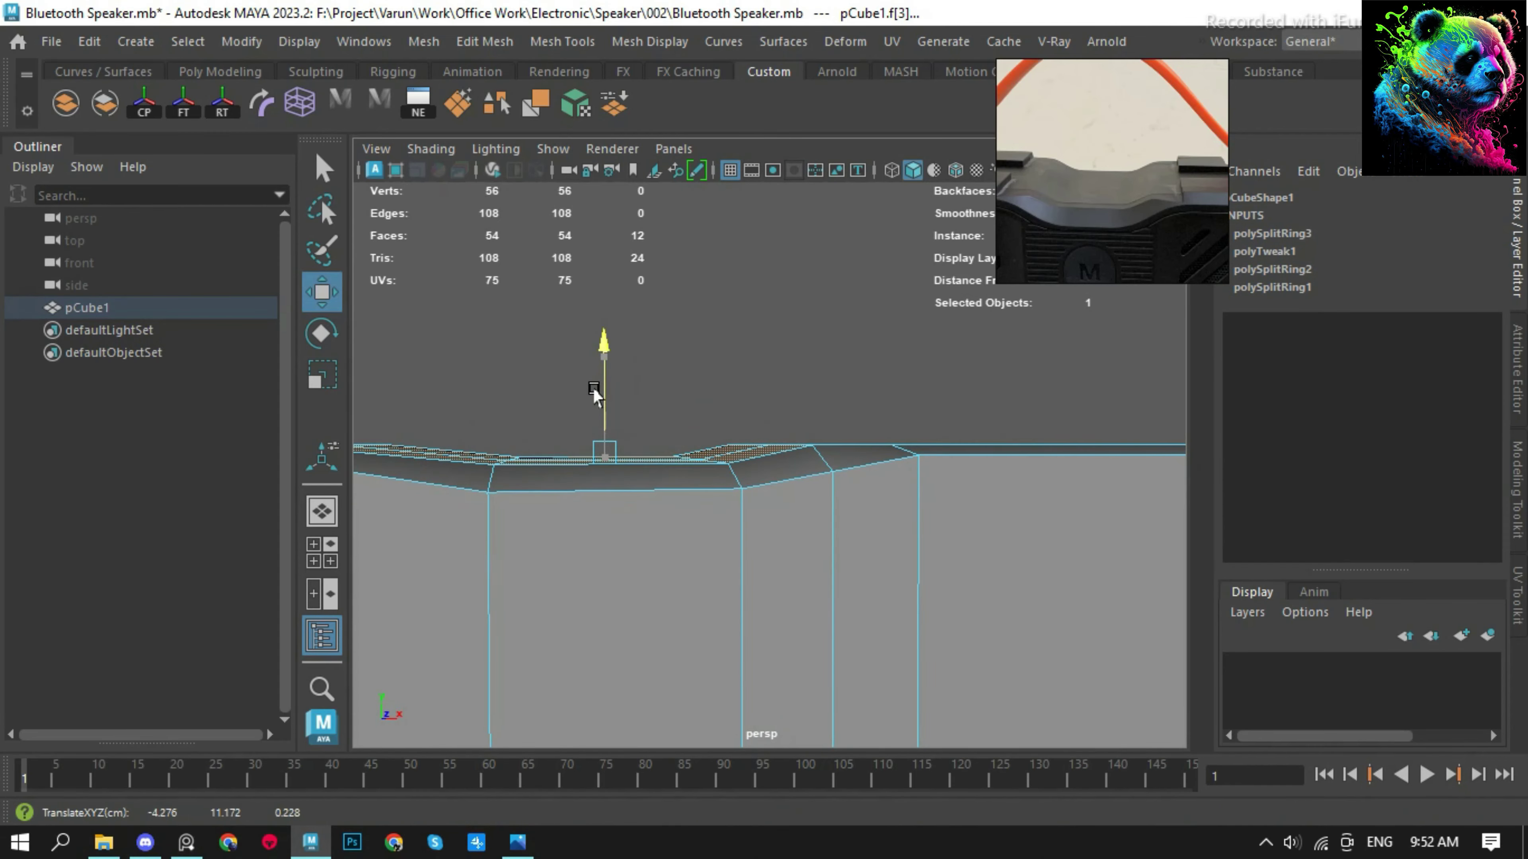
mouse_move(592, 387)
left_mouse_down("alt")
mouse_move(639, 478)
mouse_move(849, 556)
mouse_move(951, 425)
left_mouse_up("alt")
Apply Soften Edge to the whole box.
left_click(849, 557)
left_click(952, 425)
right_click_drag(1022, 283, 1125, 228, "shift")
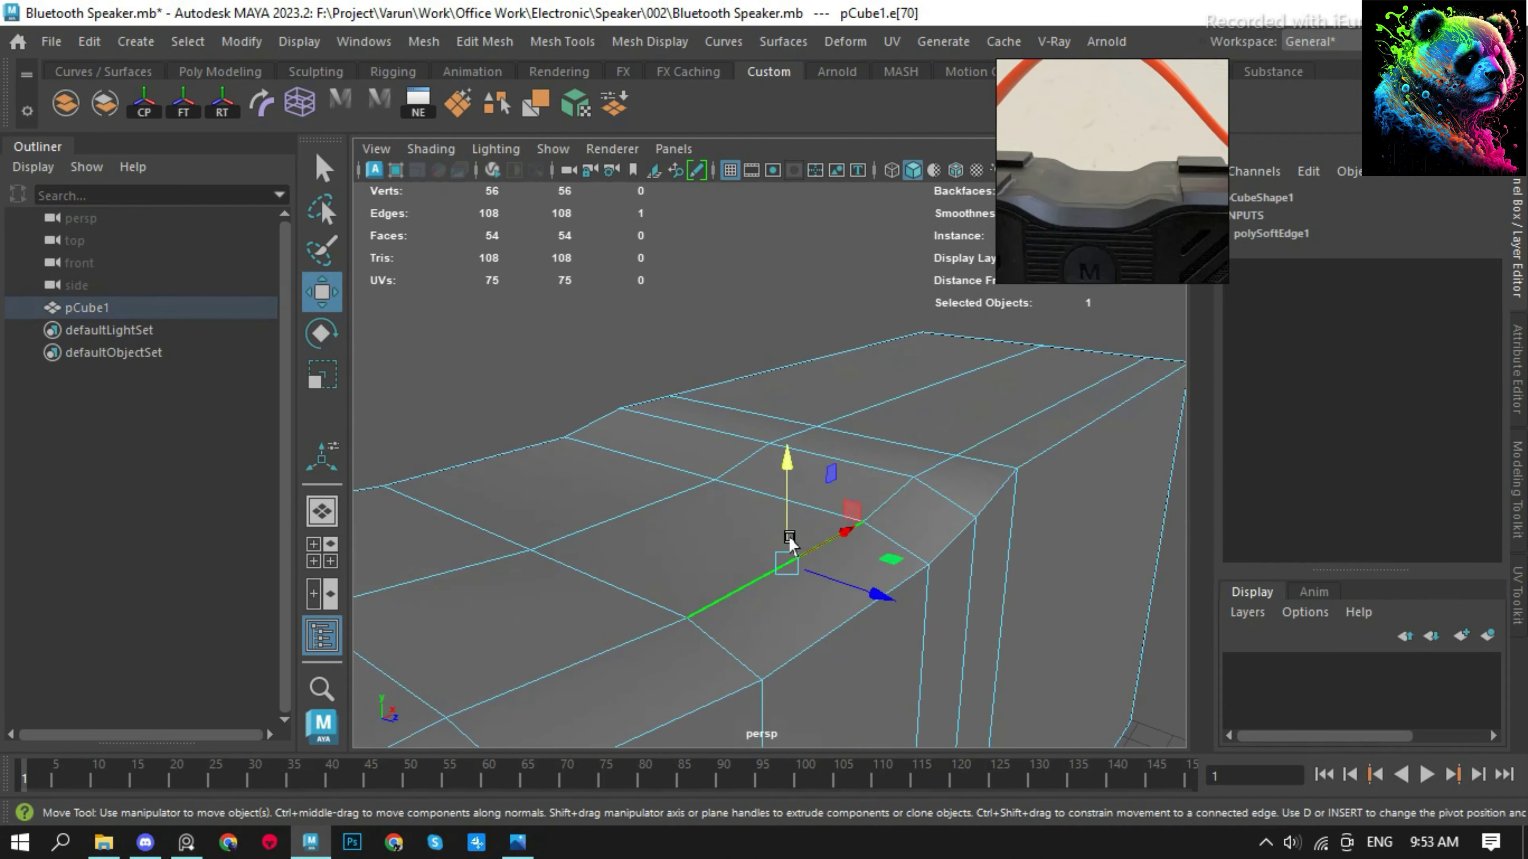
left_click(788, 537)
mouse_move(556, 371)
left_mouse_down("alt")
mouse_move(880, 556)
mouse_move(699, 501)
mouse_move(734, 491)
mouse_move(640, 390)
mouse_move(736, 420)
left_mouse_up("alt")
left_click(641, 390)
scroll(632, 445, "up", 5)
Raise the eight dip vertices slightly and lift the vertices of the sloped ramp.
left_click(686, 461)
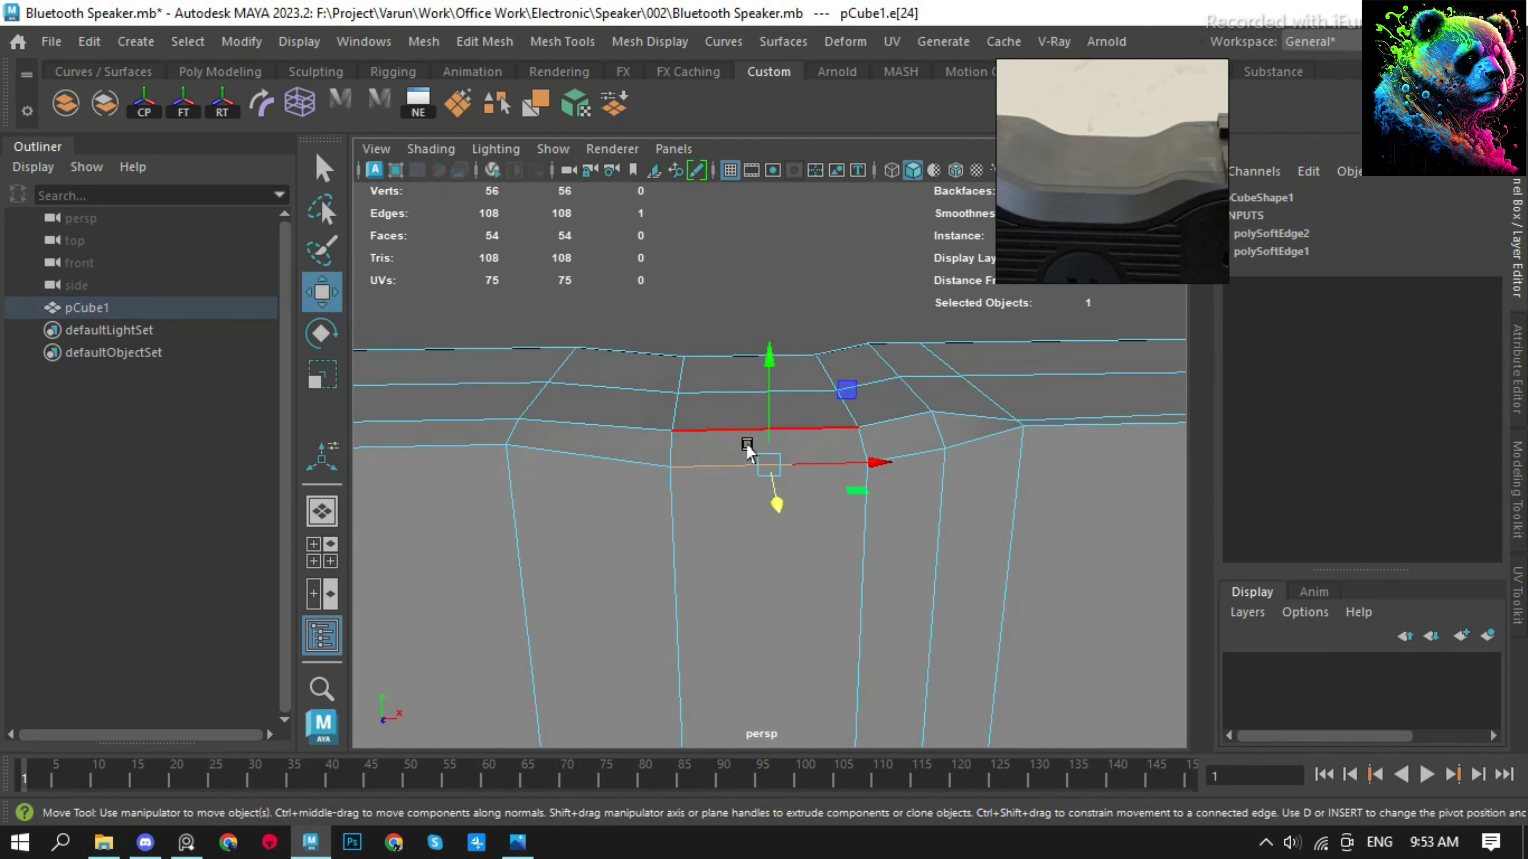
key("F9")
mouse_move(611, 353)
left_mouse_down()
mouse_move(729, 467)
mouse_move(764, 528)
mouse_move(502, 416)
mouse_move(845, 456)
left_mouse_up()
left_click_drag(845, 456, 723, 519, "alt")
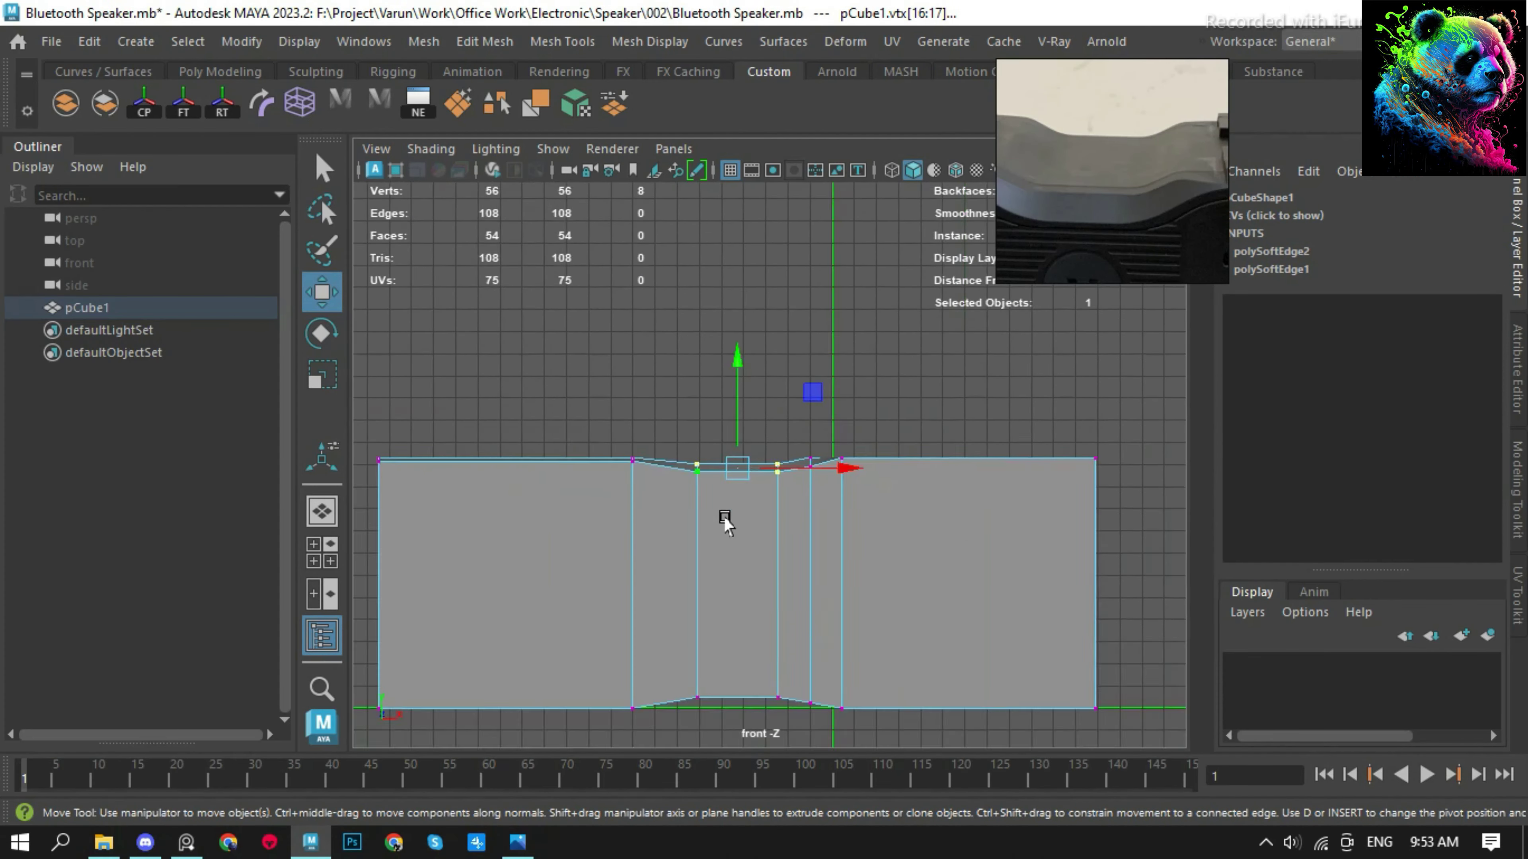
scroll(722, 519, "up", 2)
left_click(698, 364)
left_click_drag(701, 373, 701, 362)
scroll(747, 493, "up", 3)
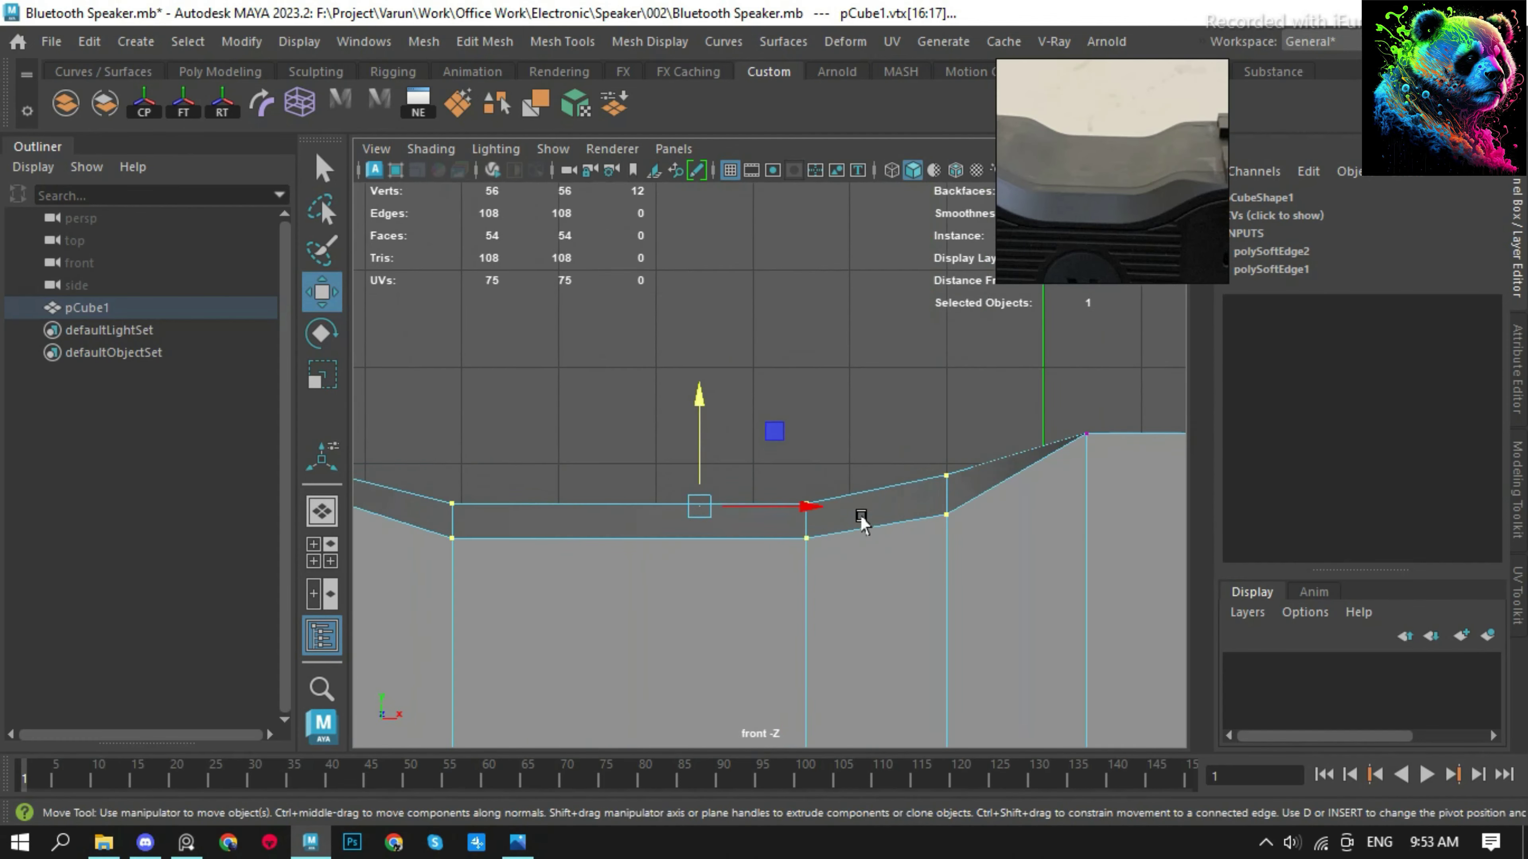
mouse_move(859, 518)
left_mouse_down()
mouse_move(982, 437)
mouse_move(970, 417)
left_mouse_up()
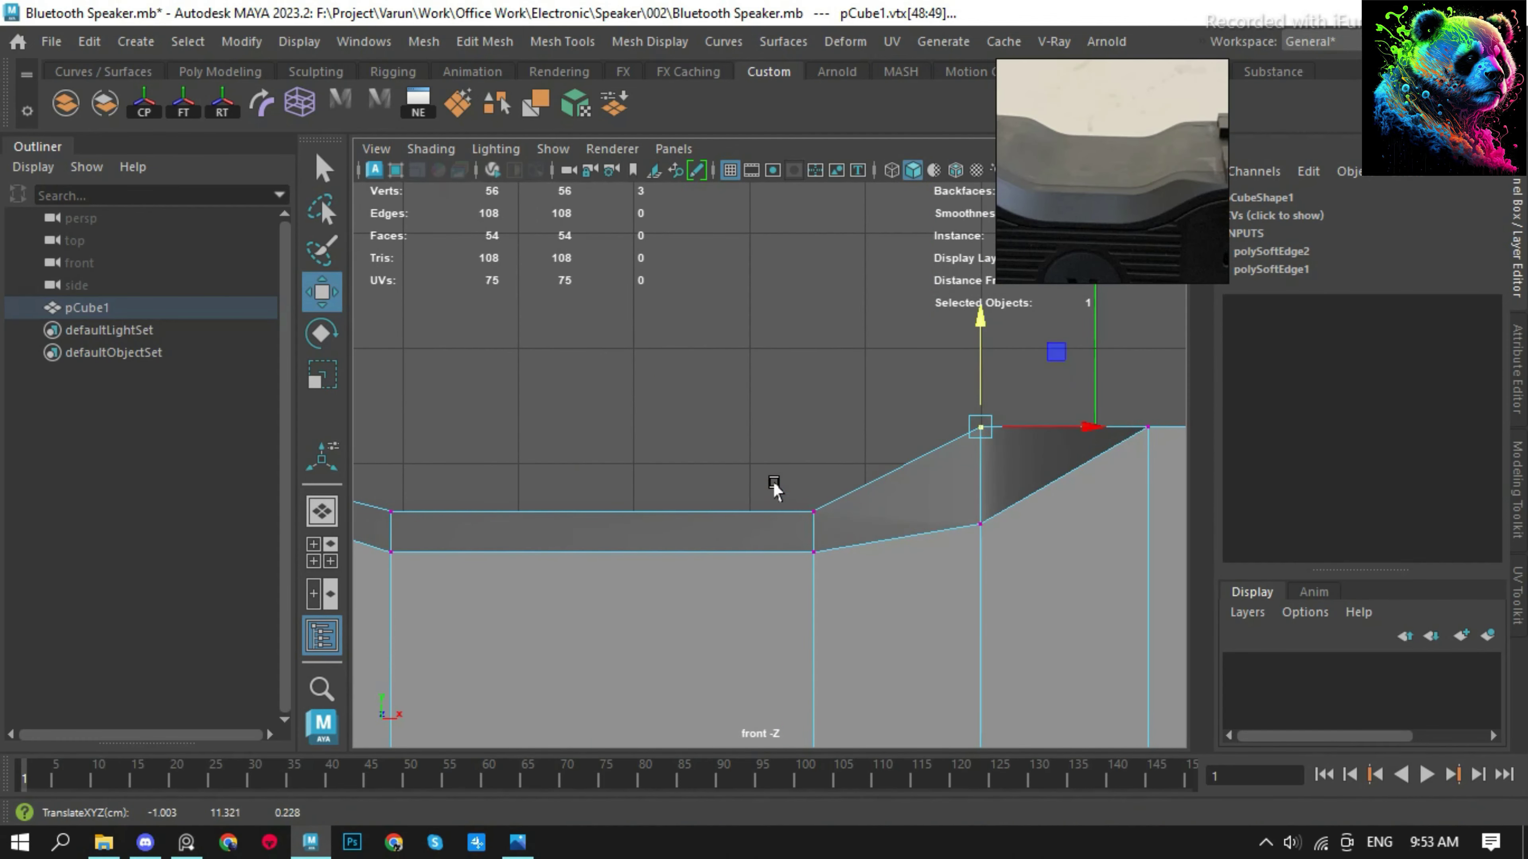
Select a single face in the top dip.
left_click(813, 512)
scroll(782, 493, "down", 3)
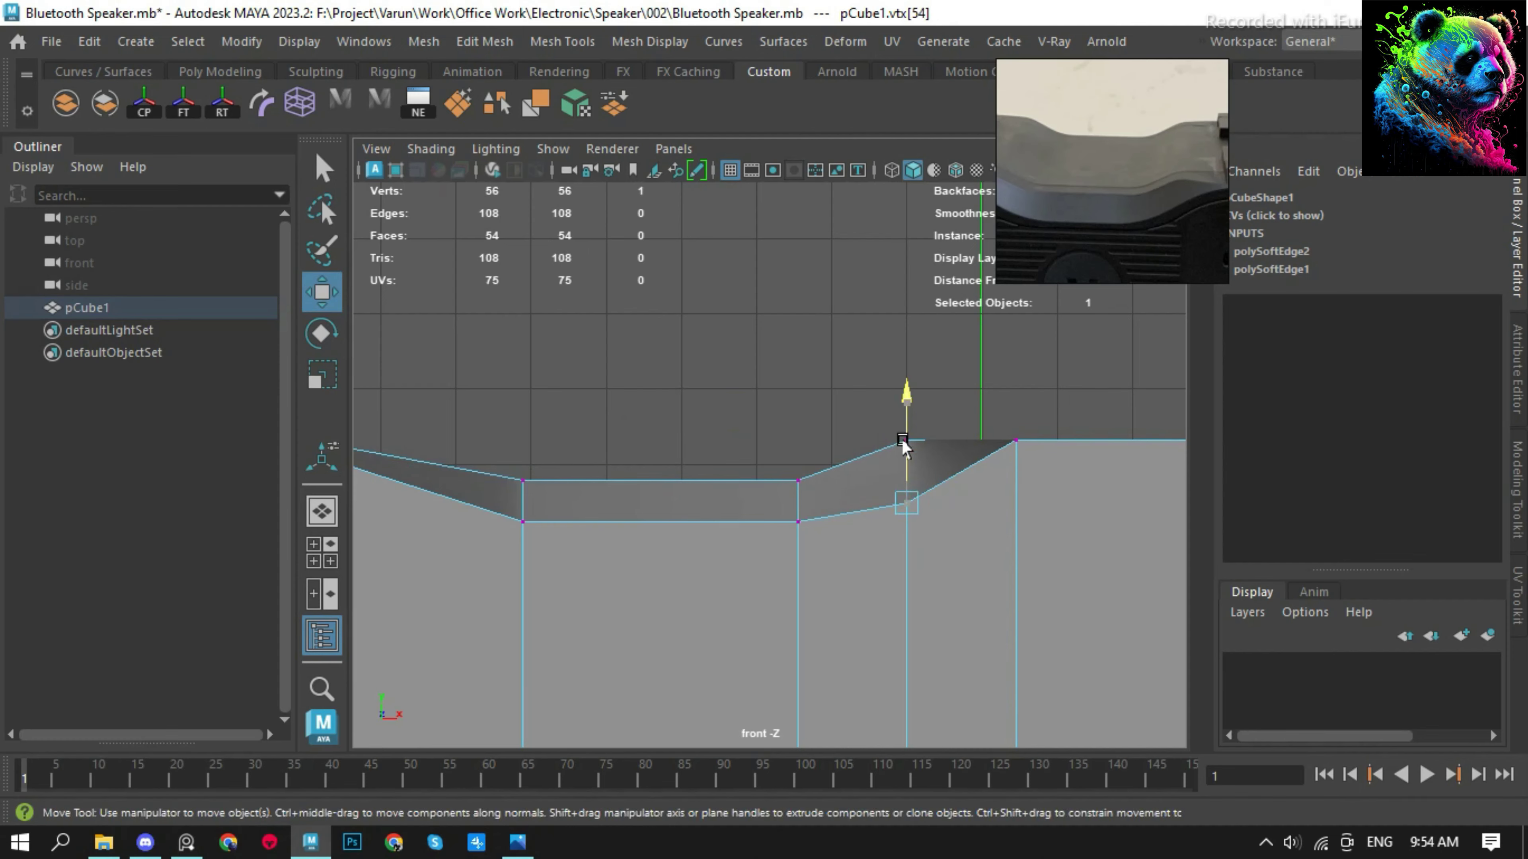
right_click_drag(818, 355, 818, 416, "ctrl")
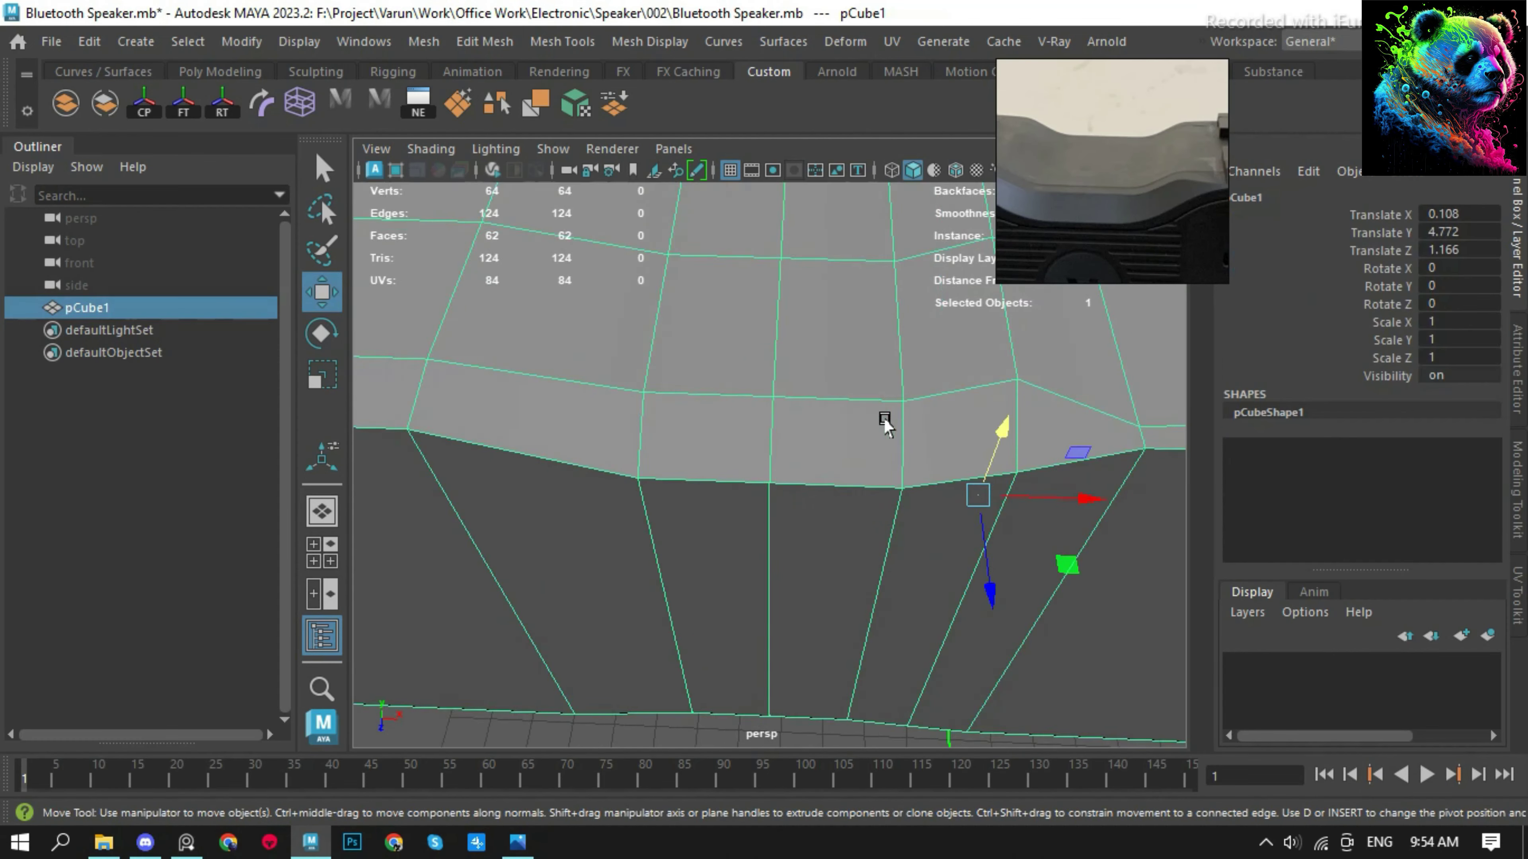
Extrude the selected dip face and insert another edge loop across the body.
left_click_drag(738, 385, 726, 451, "shift")
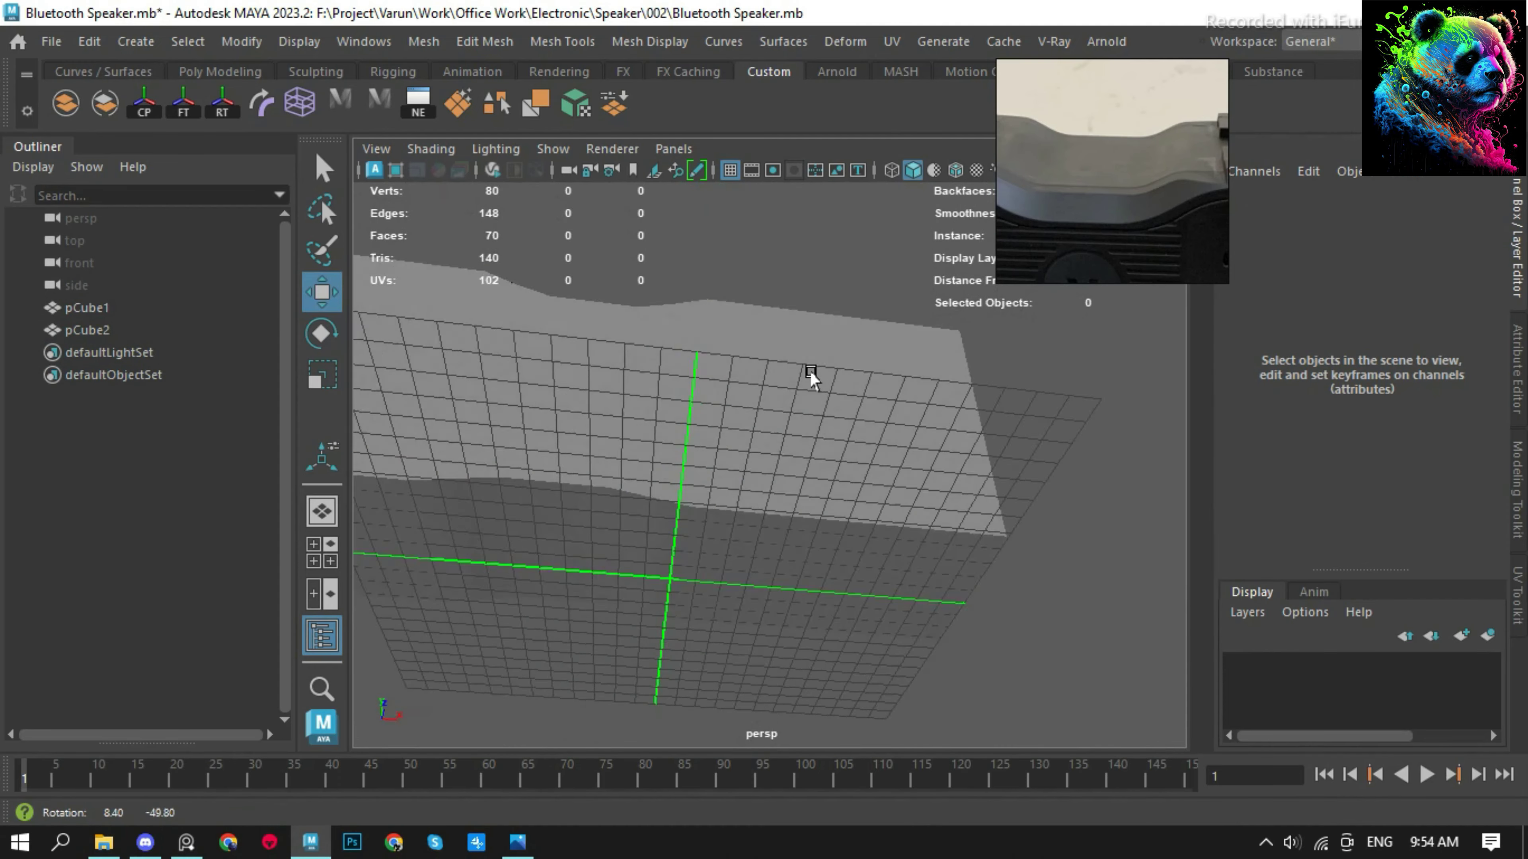
left_click_drag(777, 511, 835, 448, "alt")
right_click_drag(835, 448, 720, 437, "shift")
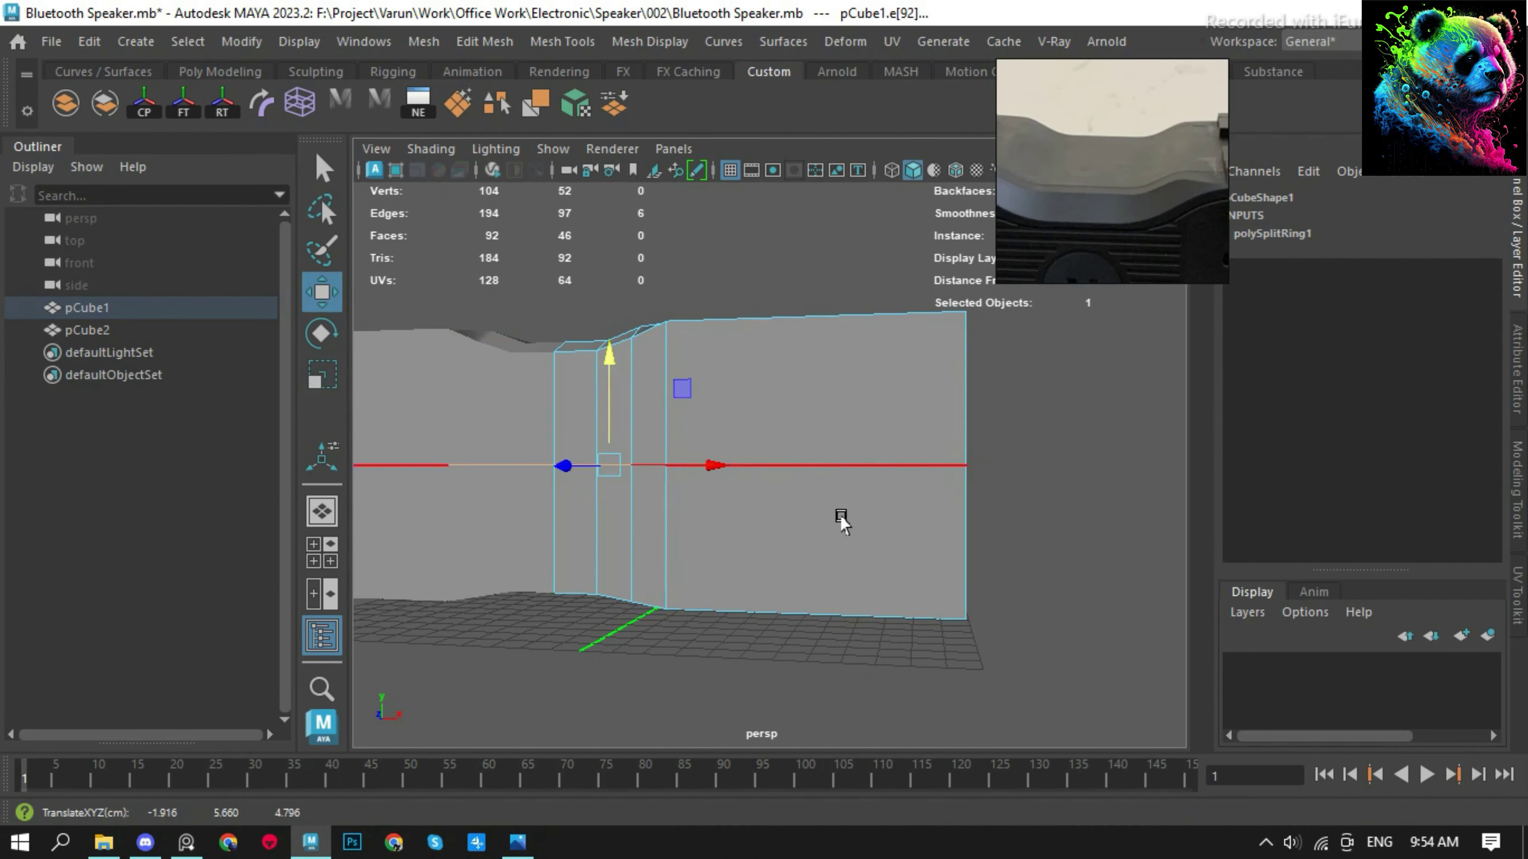
Create mirrored duplicates of the body and set one copy's Scale Y to -1.
right_click_drag(840, 521, 841, 559)
left_click_drag(644, 524, 776, 588, "alt")
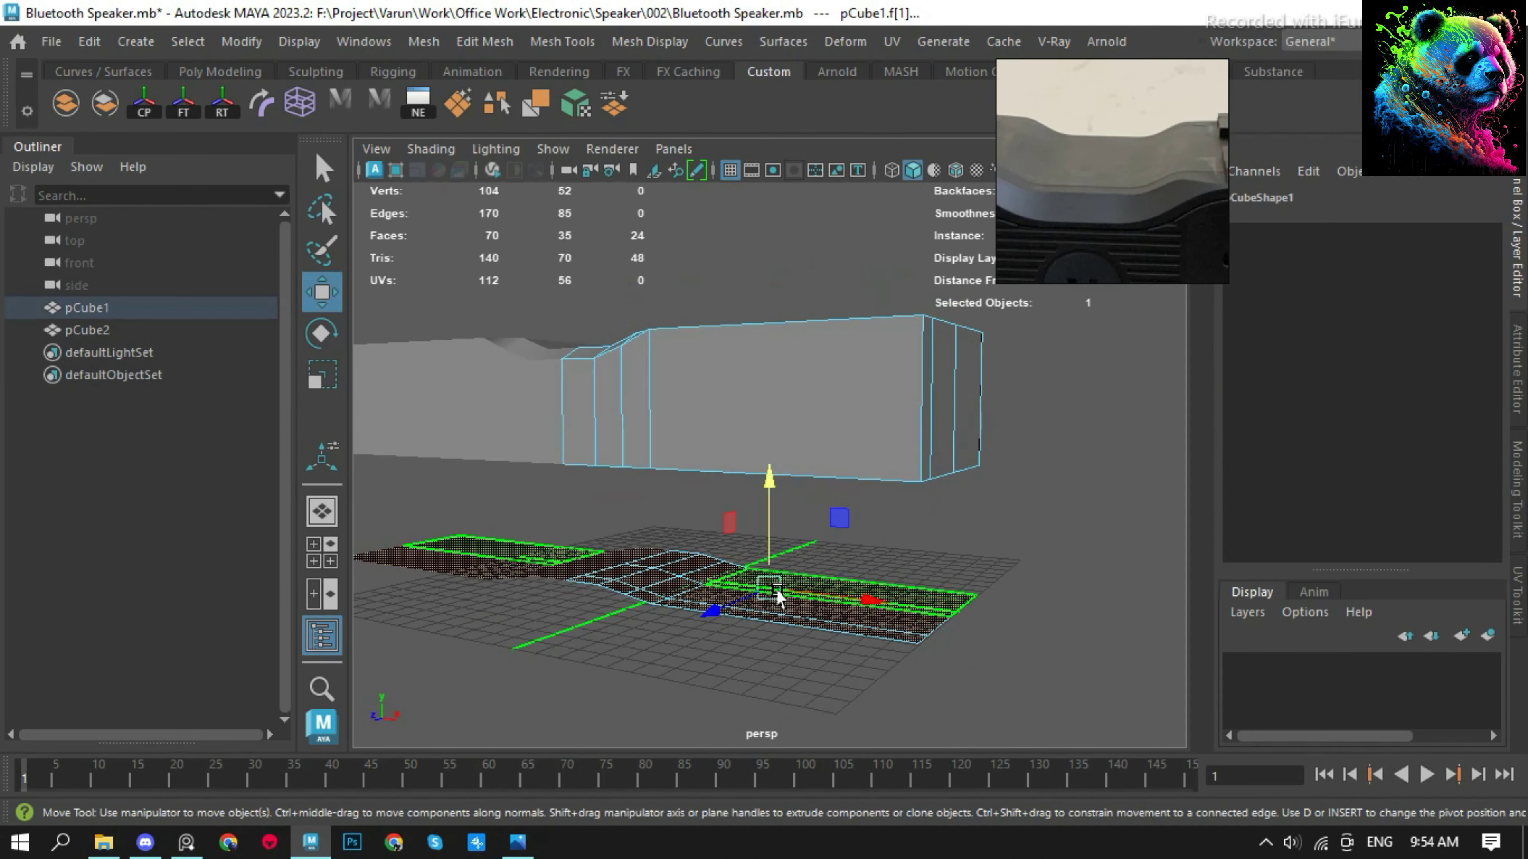
key("ctrl+z")
key("ctrl+z")
key("ctrl+z")
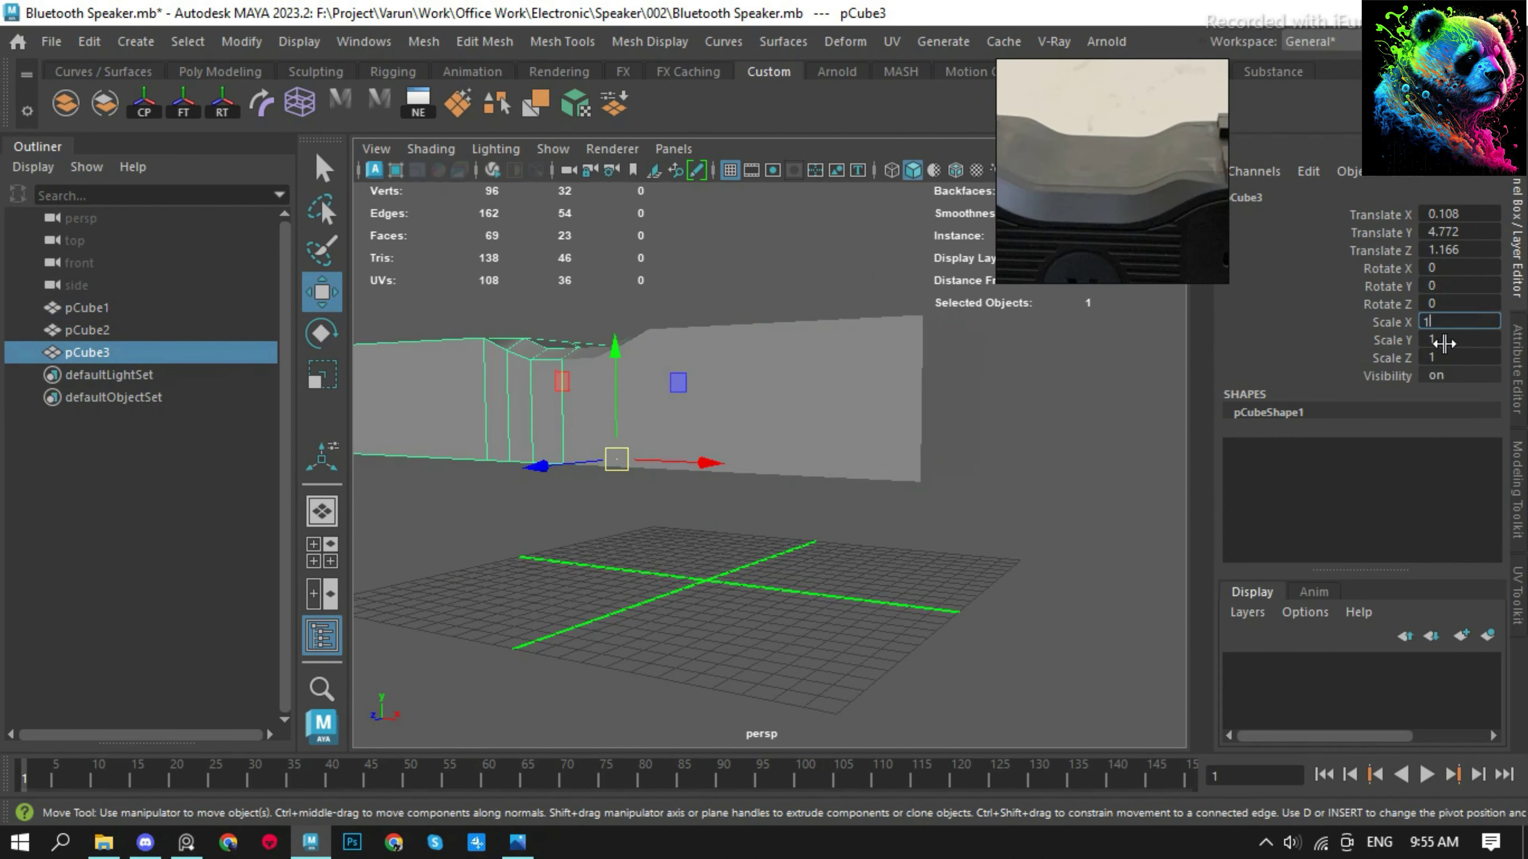
type("-1")
key("Return")
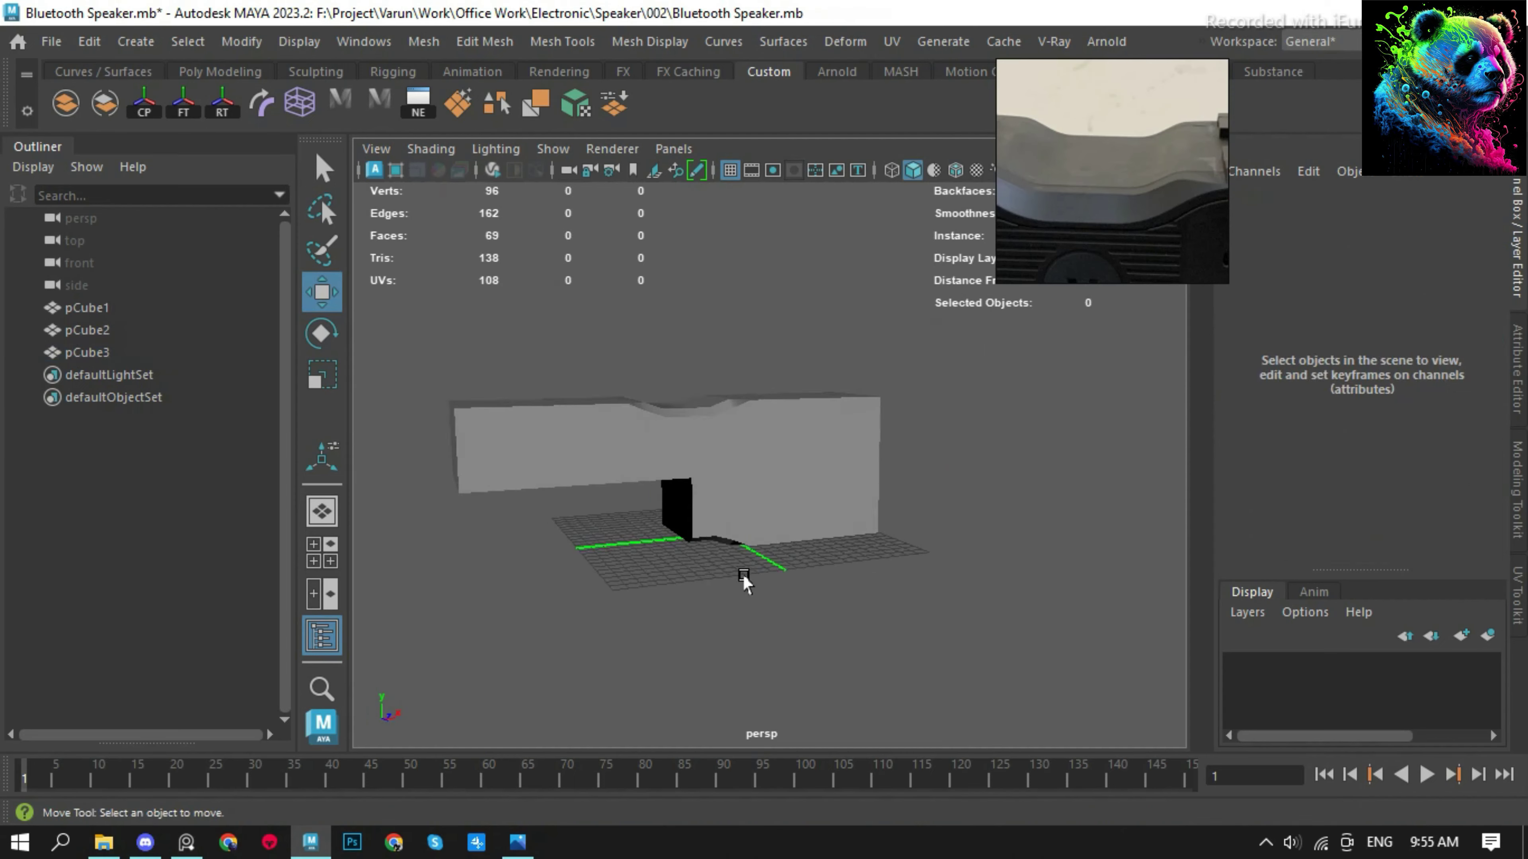
Select pCube1's side panel faces and frame them in the view.
mouse_move(771, 581)
left_mouse_down("alt")
mouse_move(889, 440)
mouse_move(819, 488)
left_mouse_up("alt")
left_click(853, 433)
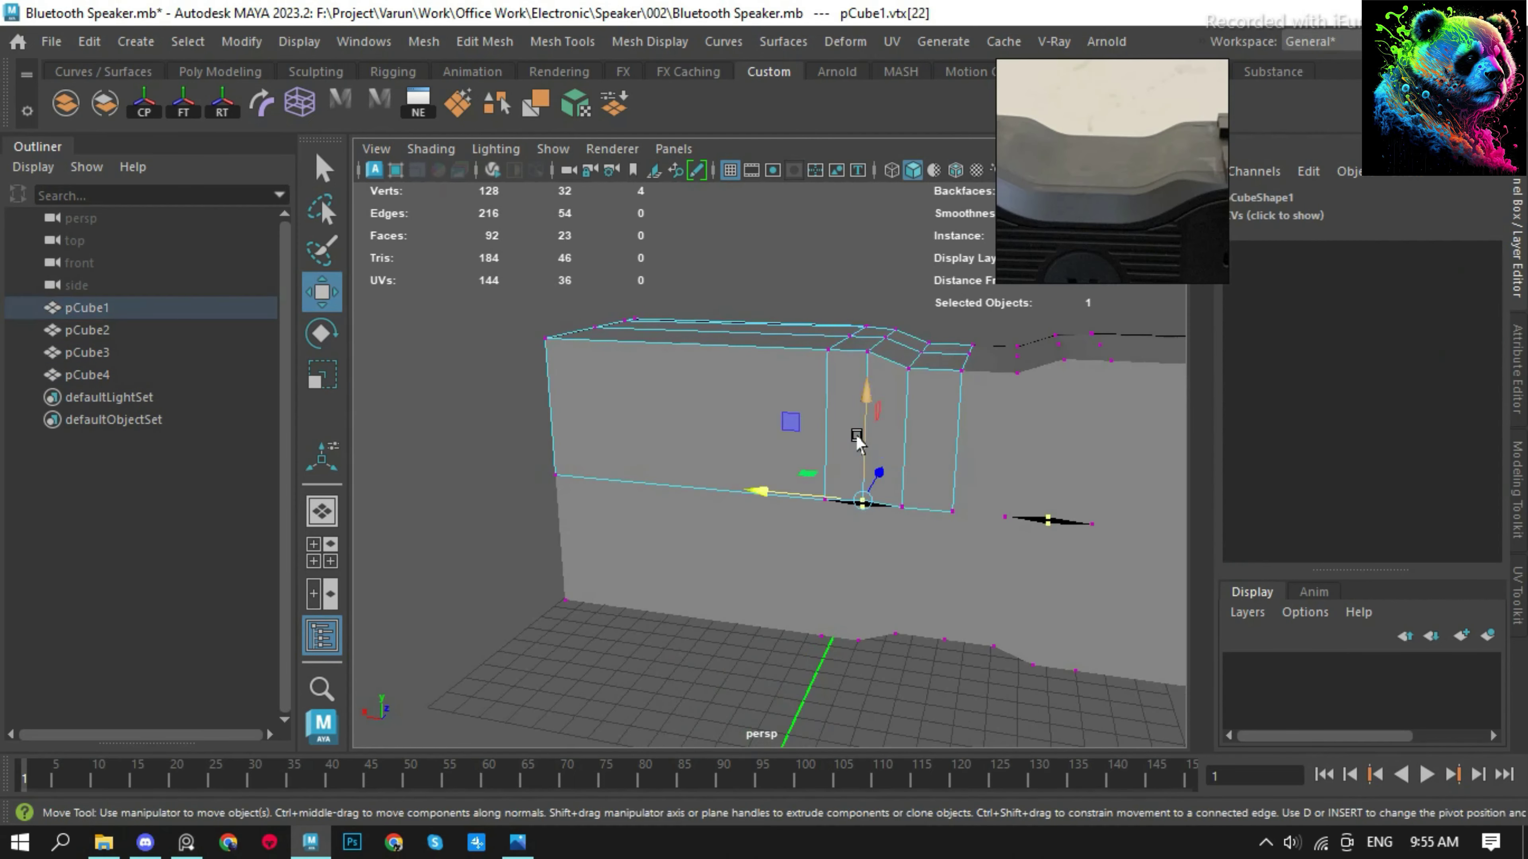
left_click_drag(853, 434, 1023, 526, "alt")
left_click(587, 433)
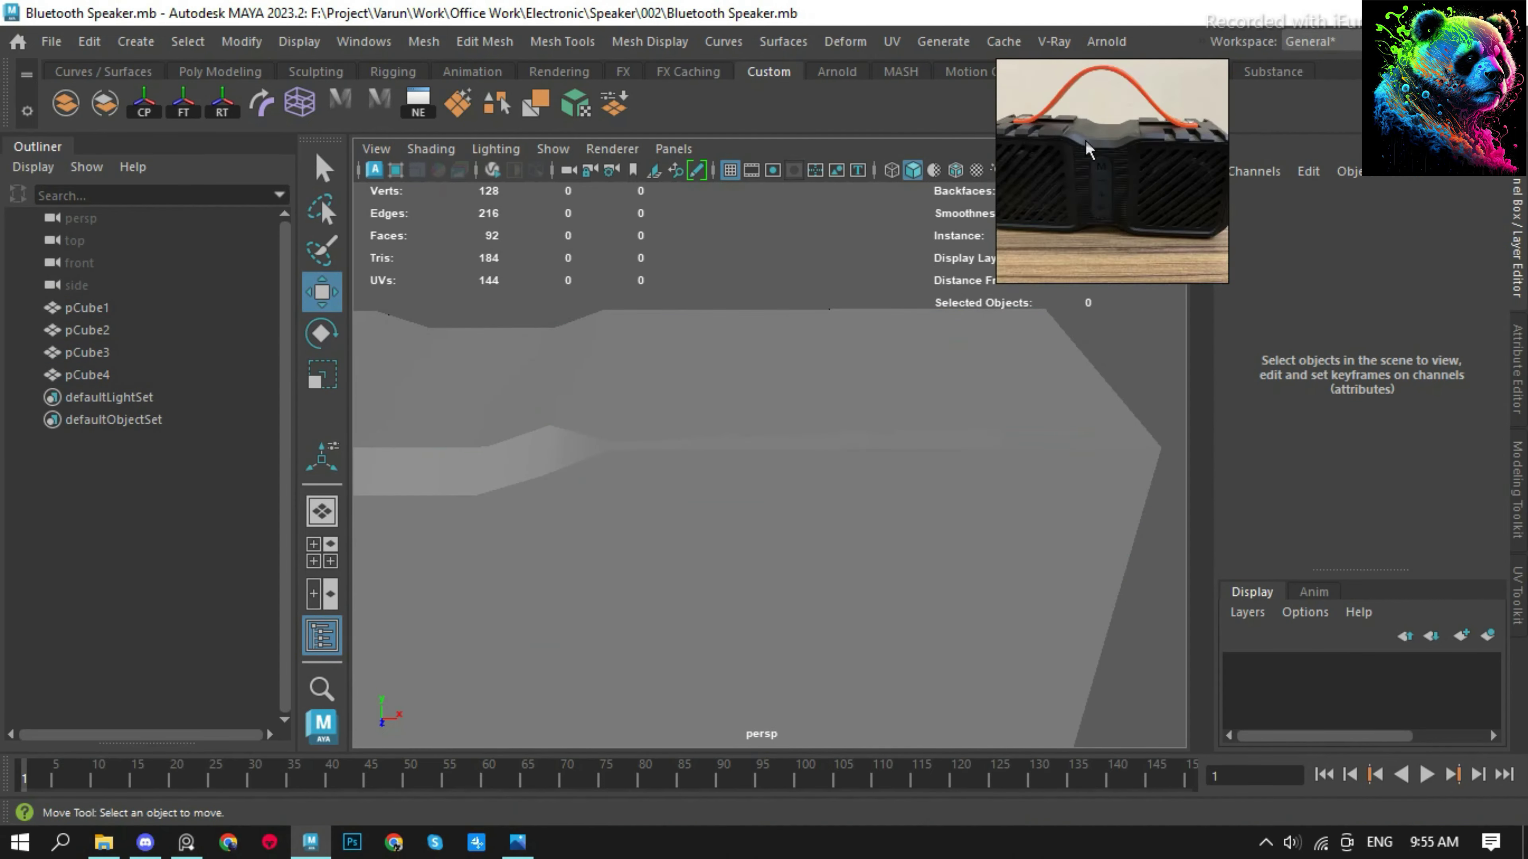
left_click_drag(637, 461, 640, 502, "alt")
left_click(641, 503)
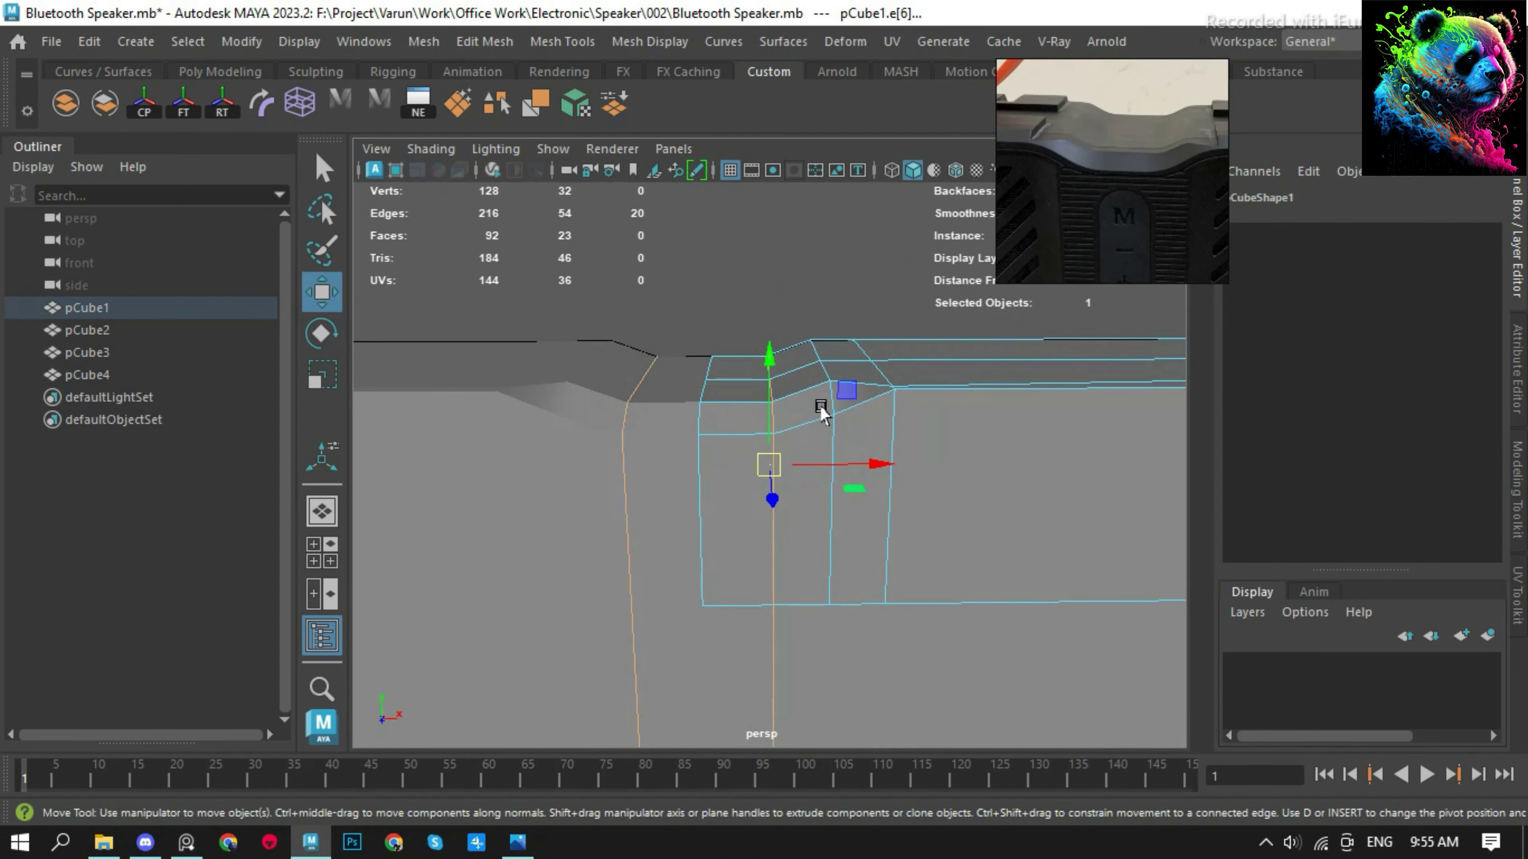
left_click_drag(876, 426, 700, 535, "alt")
right_click_drag(701, 535, 878, 536)
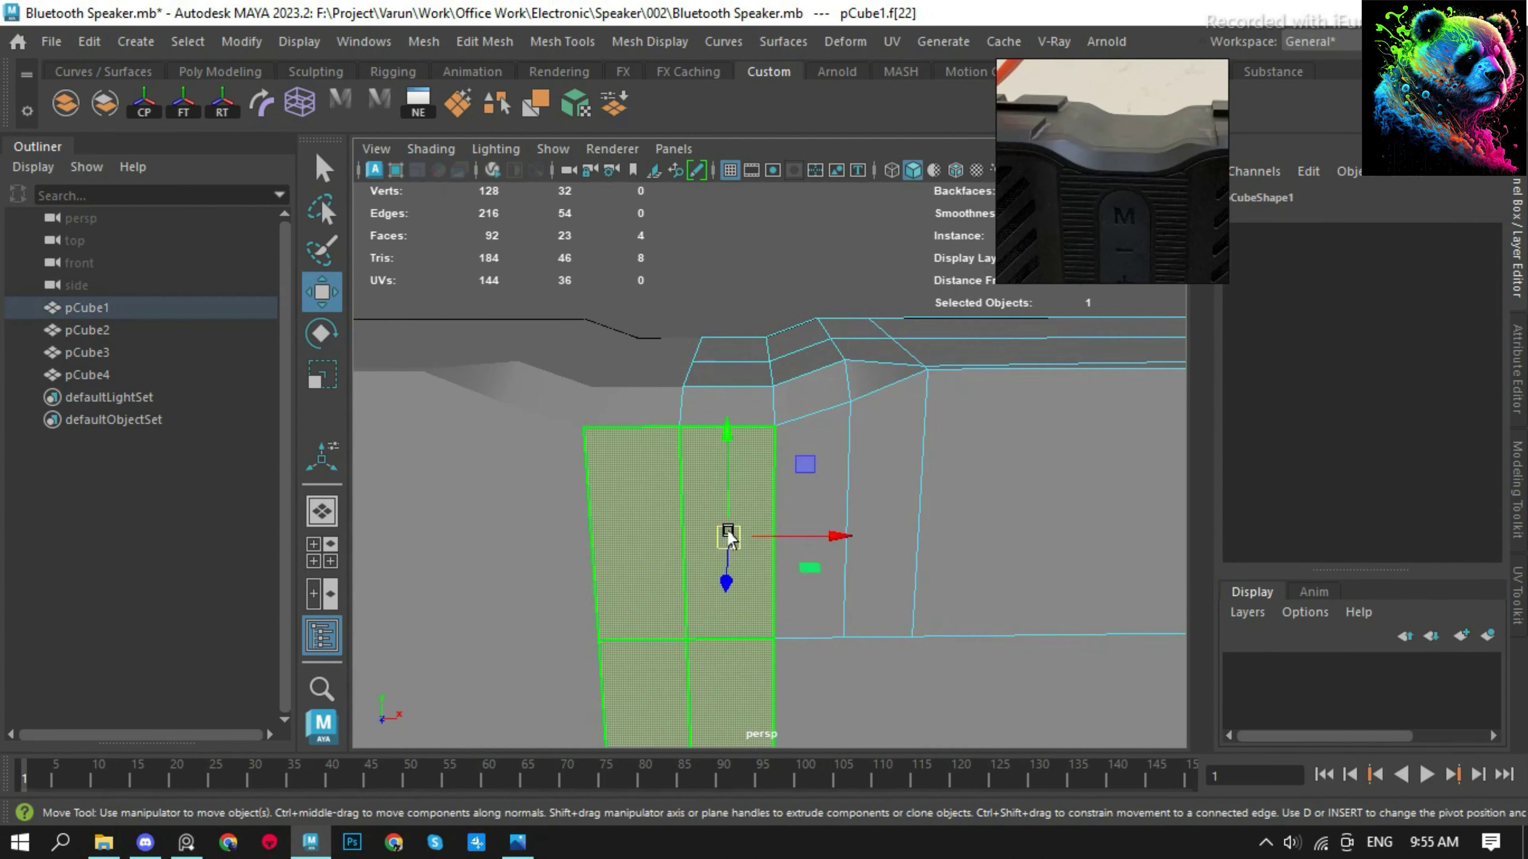
double_click(726, 535)
key("f")
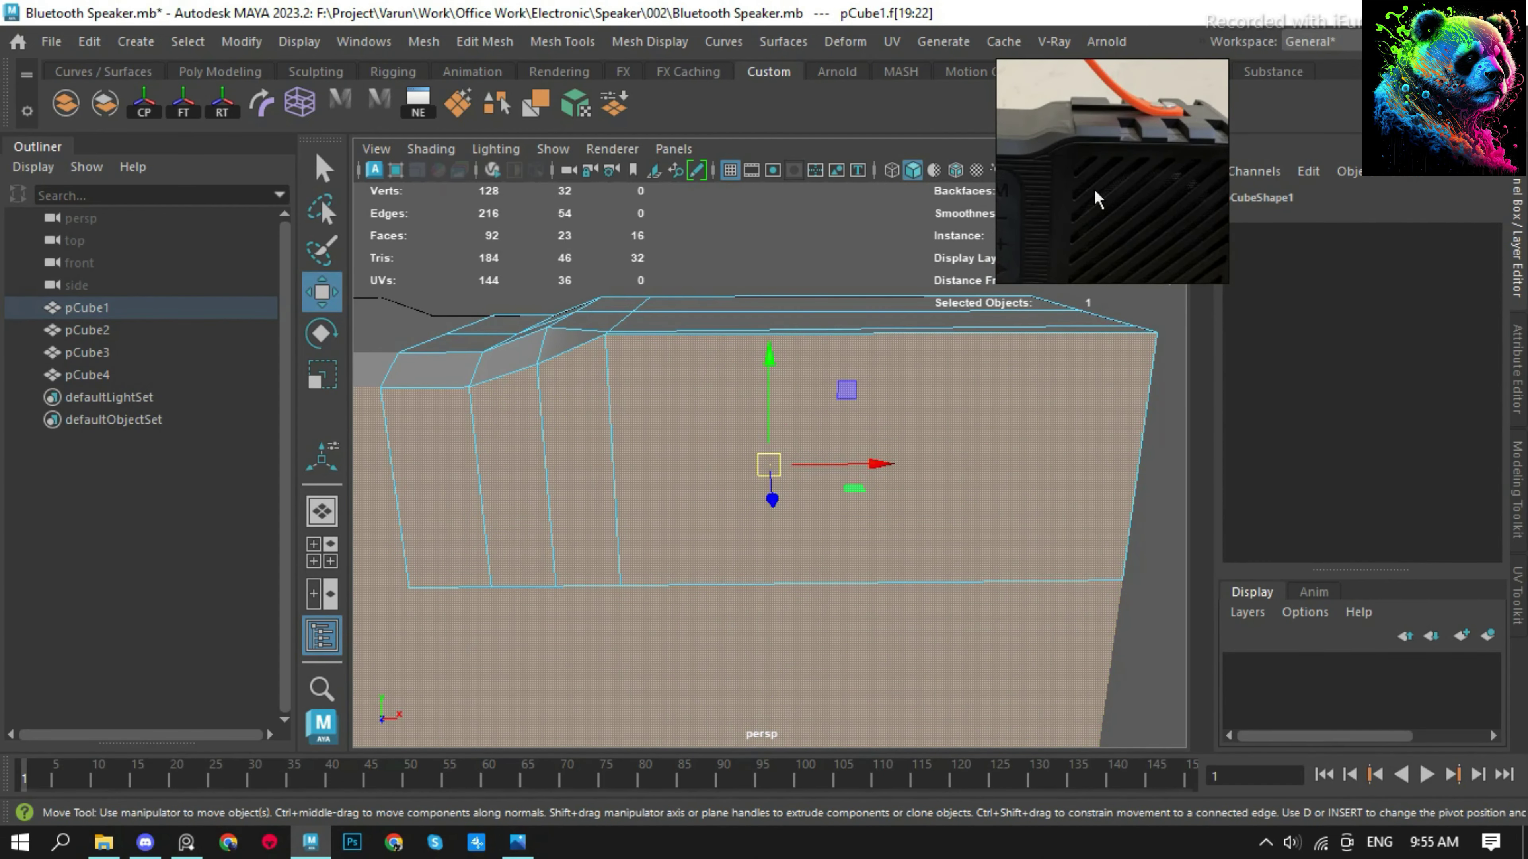
Extrude the side panel faces with an Offset of 0.3.
key("ctrl+e")
left_click_drag(379, 259, 576, 288)
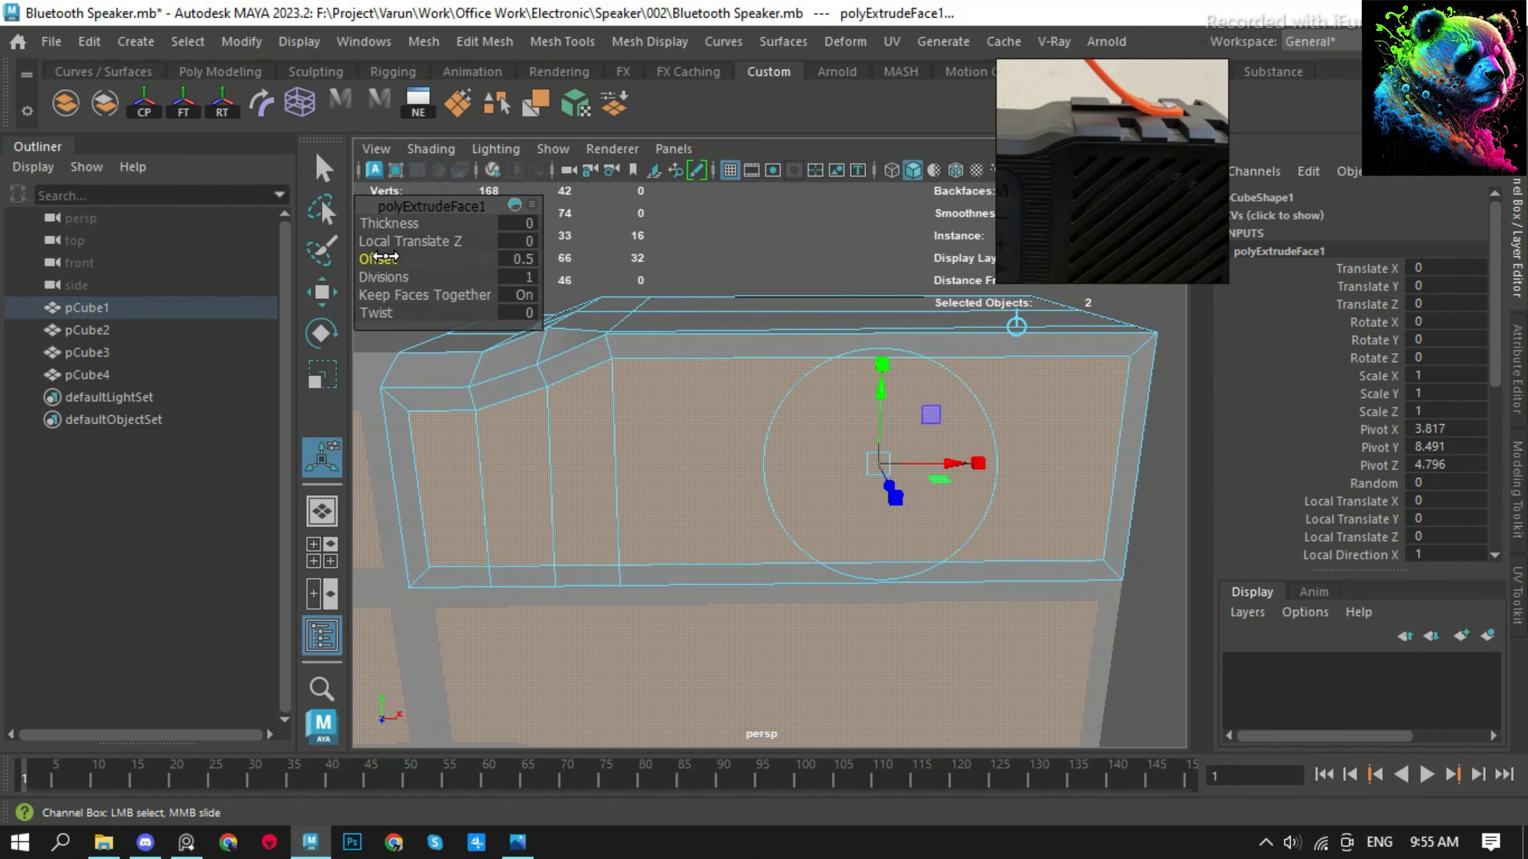
left_click(521, 259)
type("0.3")
key("Return")
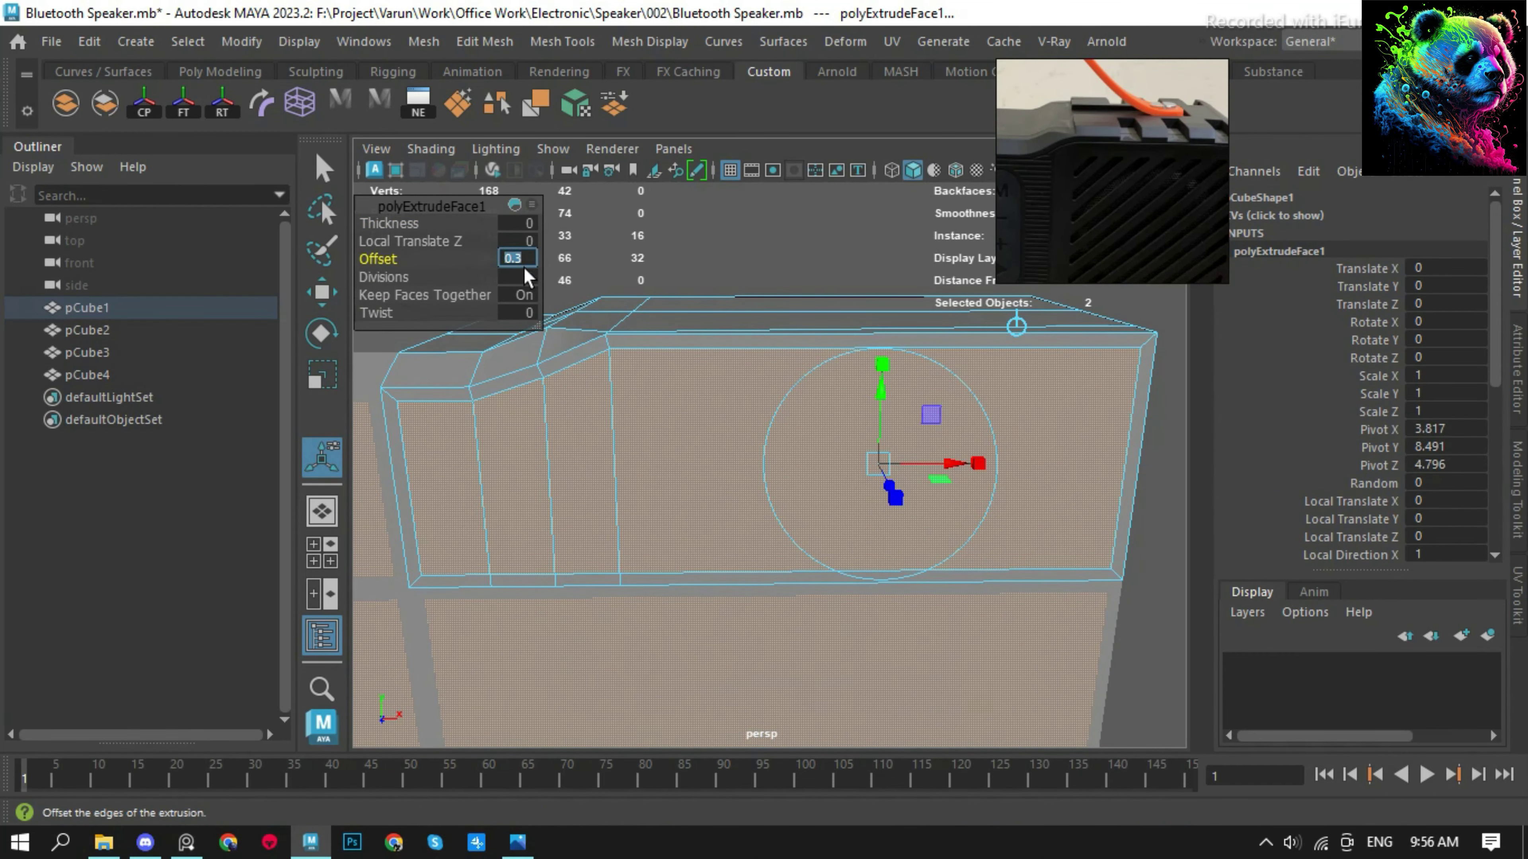
left_click(505, 648)
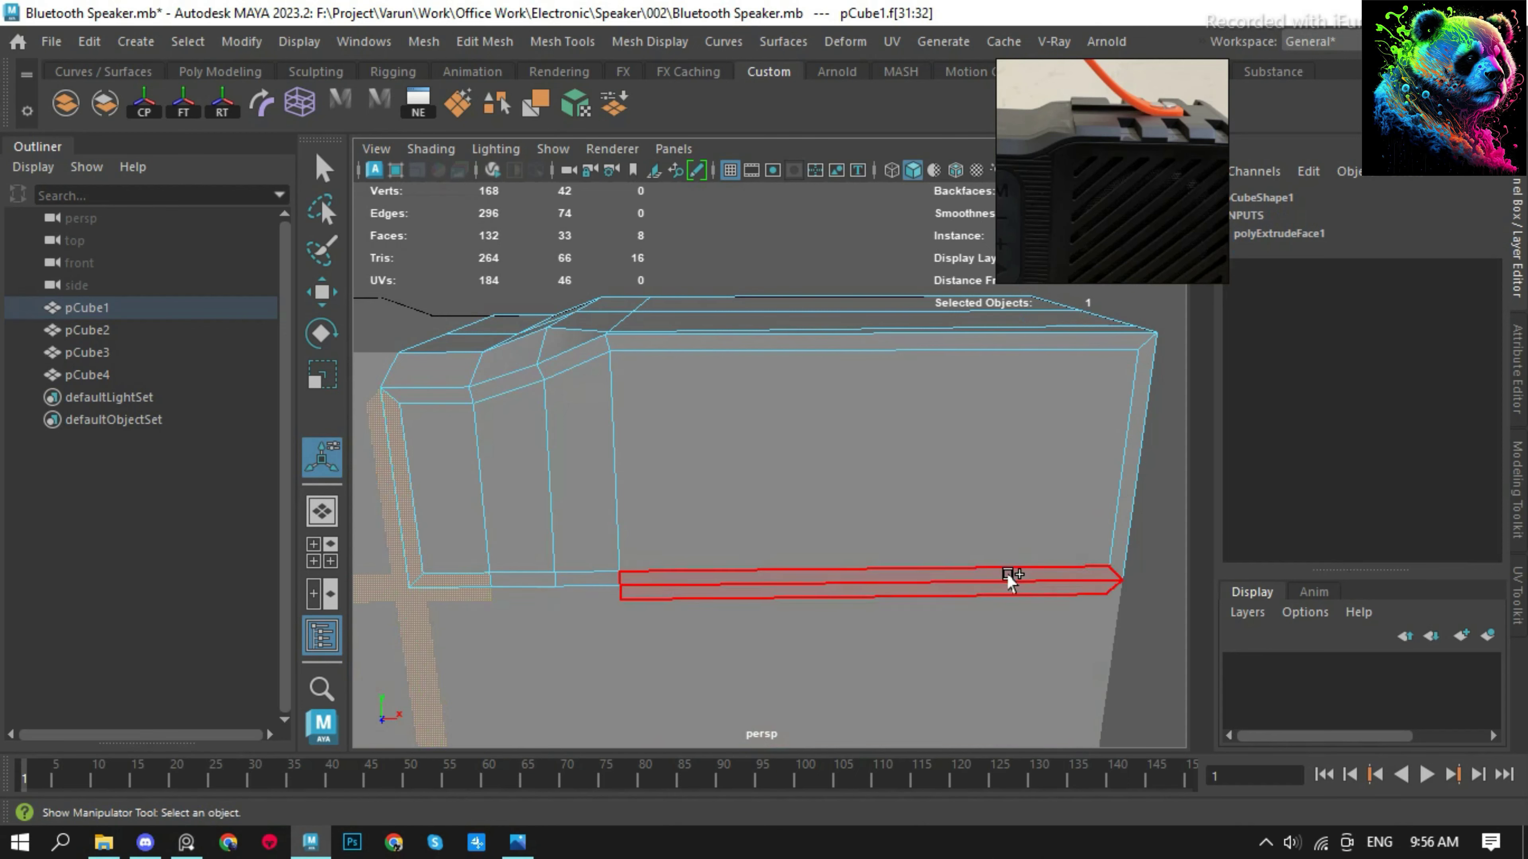
Undo the extrusion and recent edits back to the saved state, then redo once.
key("ctrl+z")
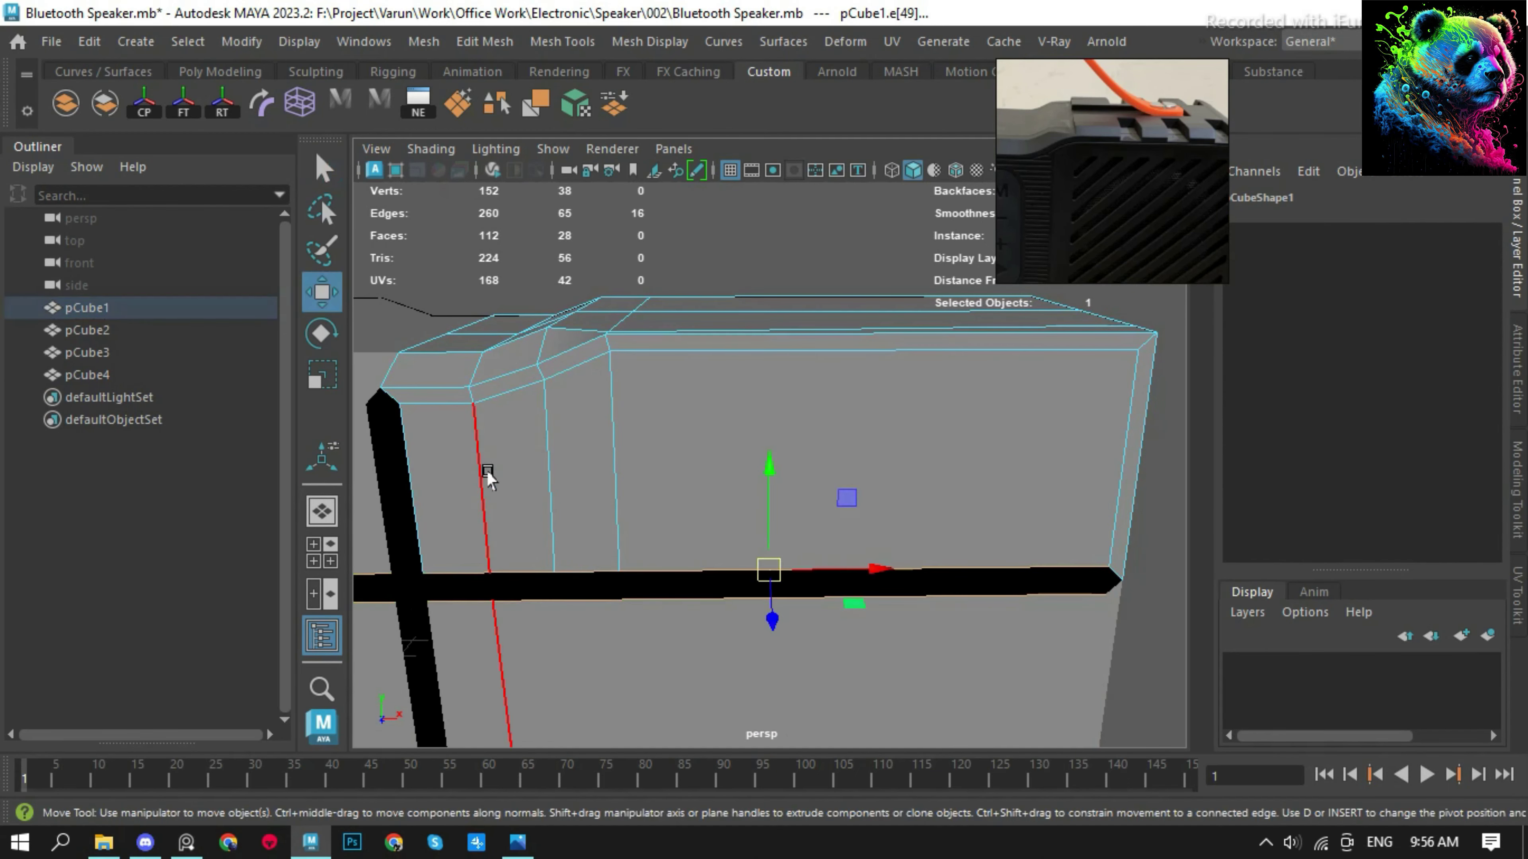
middle_click_drag(487, 475, 1134, 574)
key("ctrl+z")
key("ctrl+z")
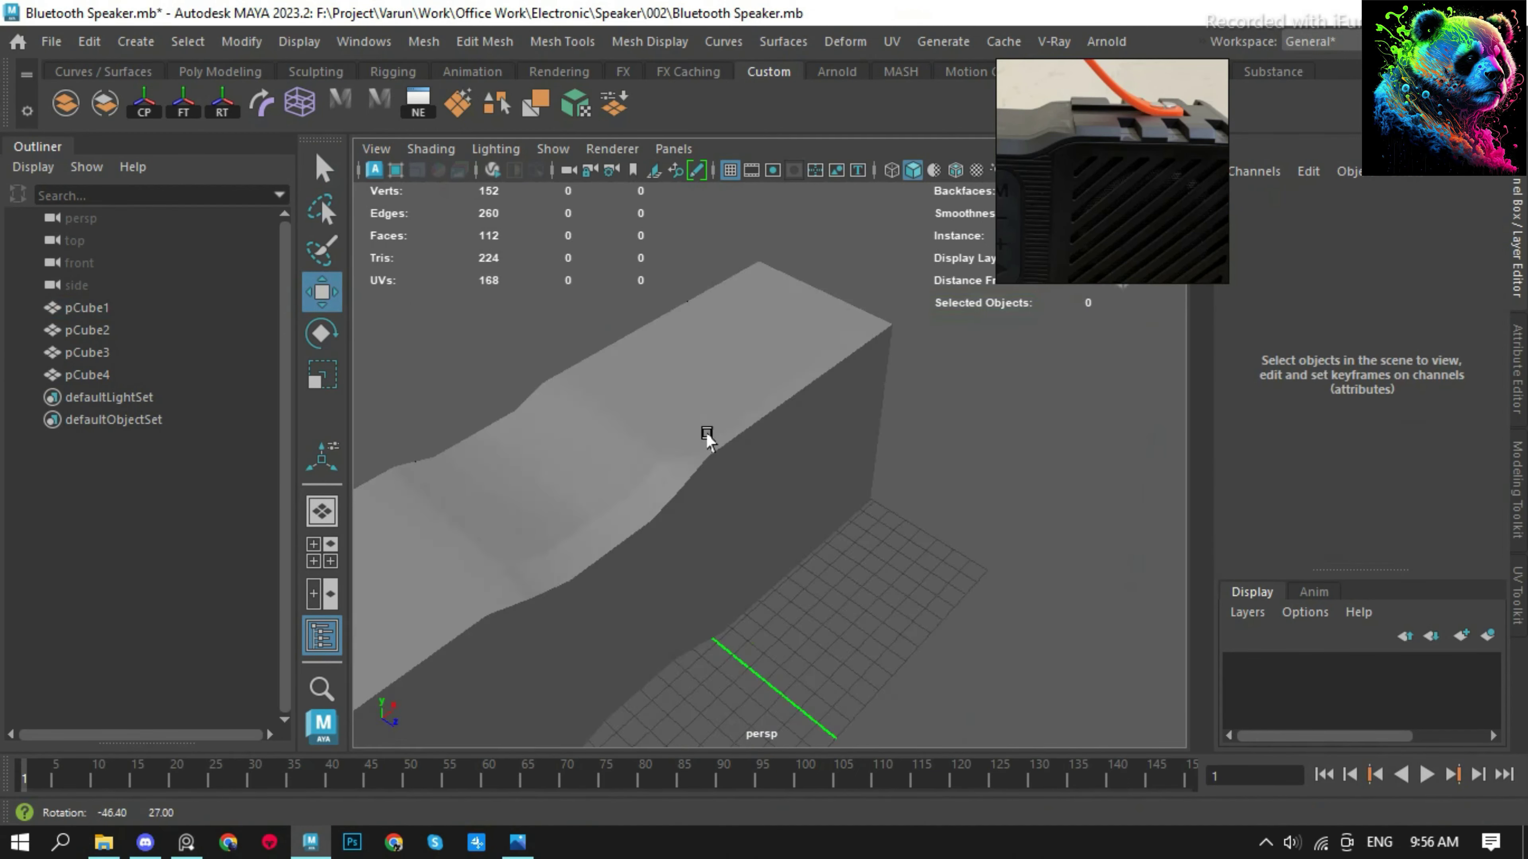
key("ctrl+z")
key("ctrl+z")
key("ctrl+z")
key("ctrl+z")
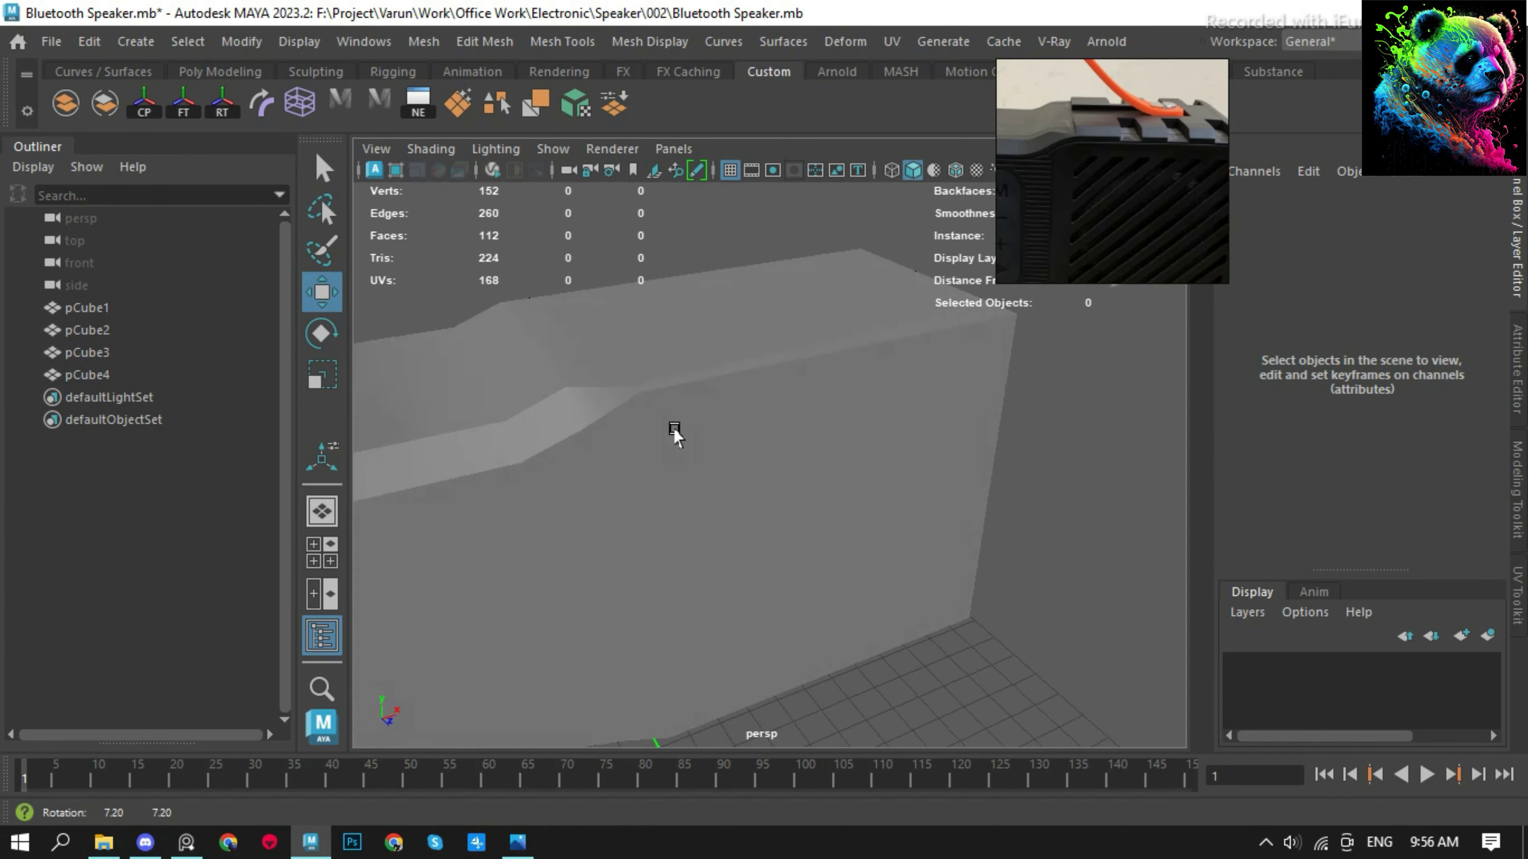
key("ctrl+z")
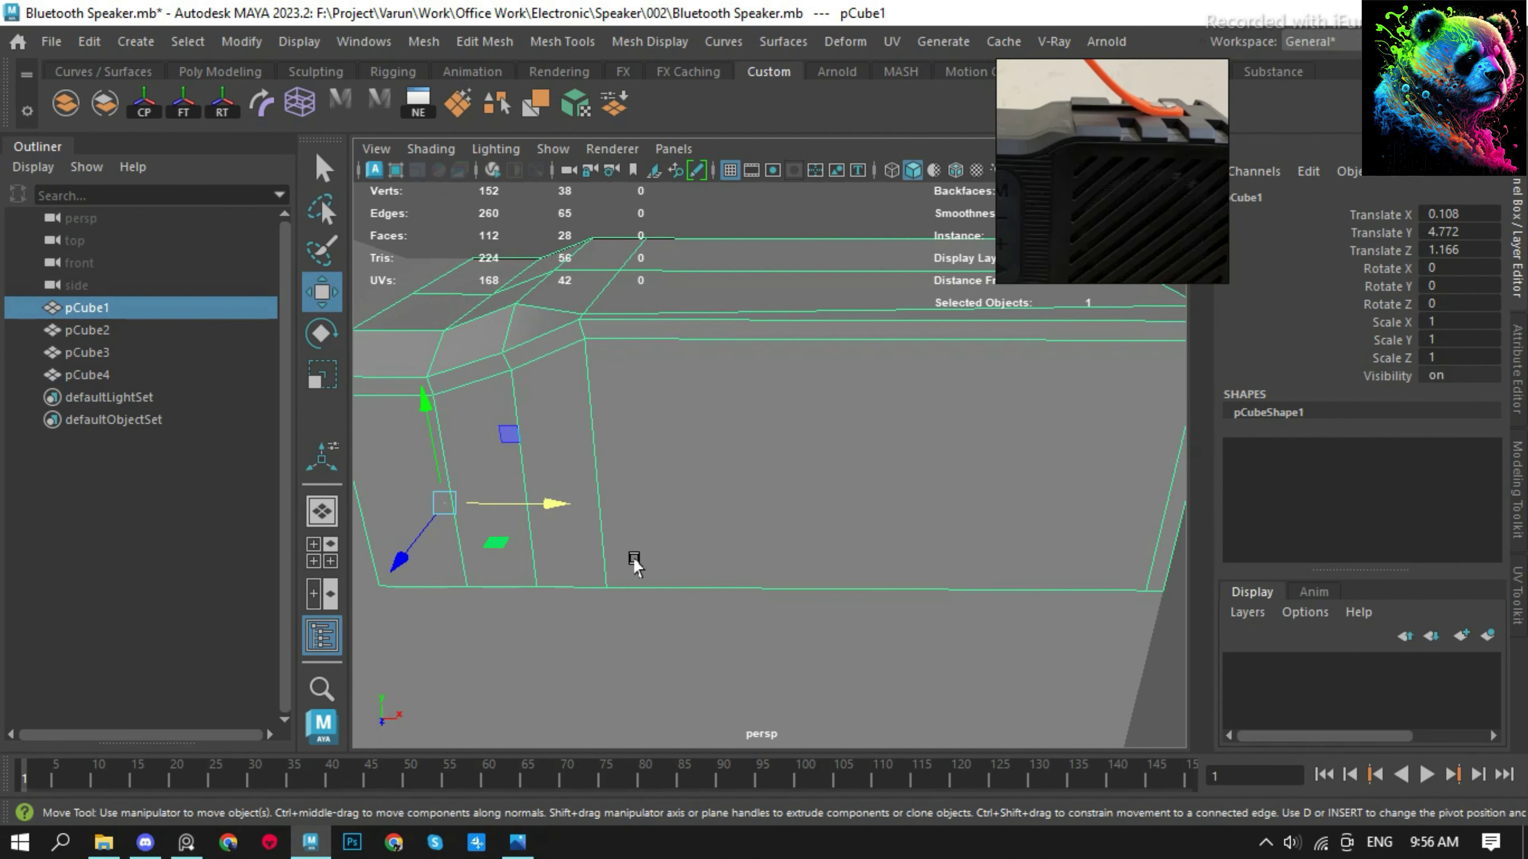
key("ctrl+z")
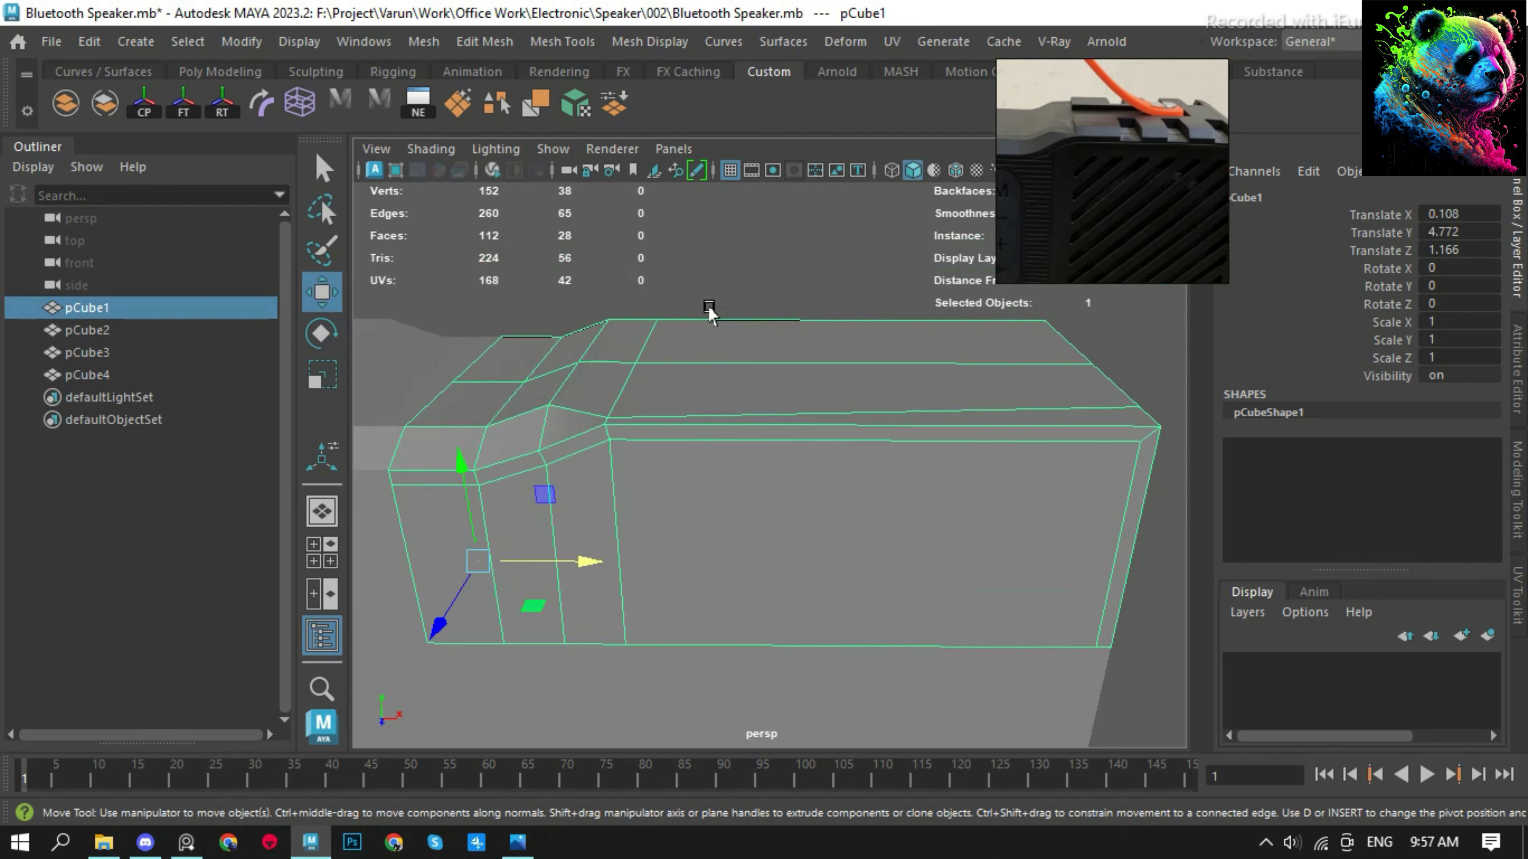
key("ctrl+z")
key("ctrl+z")
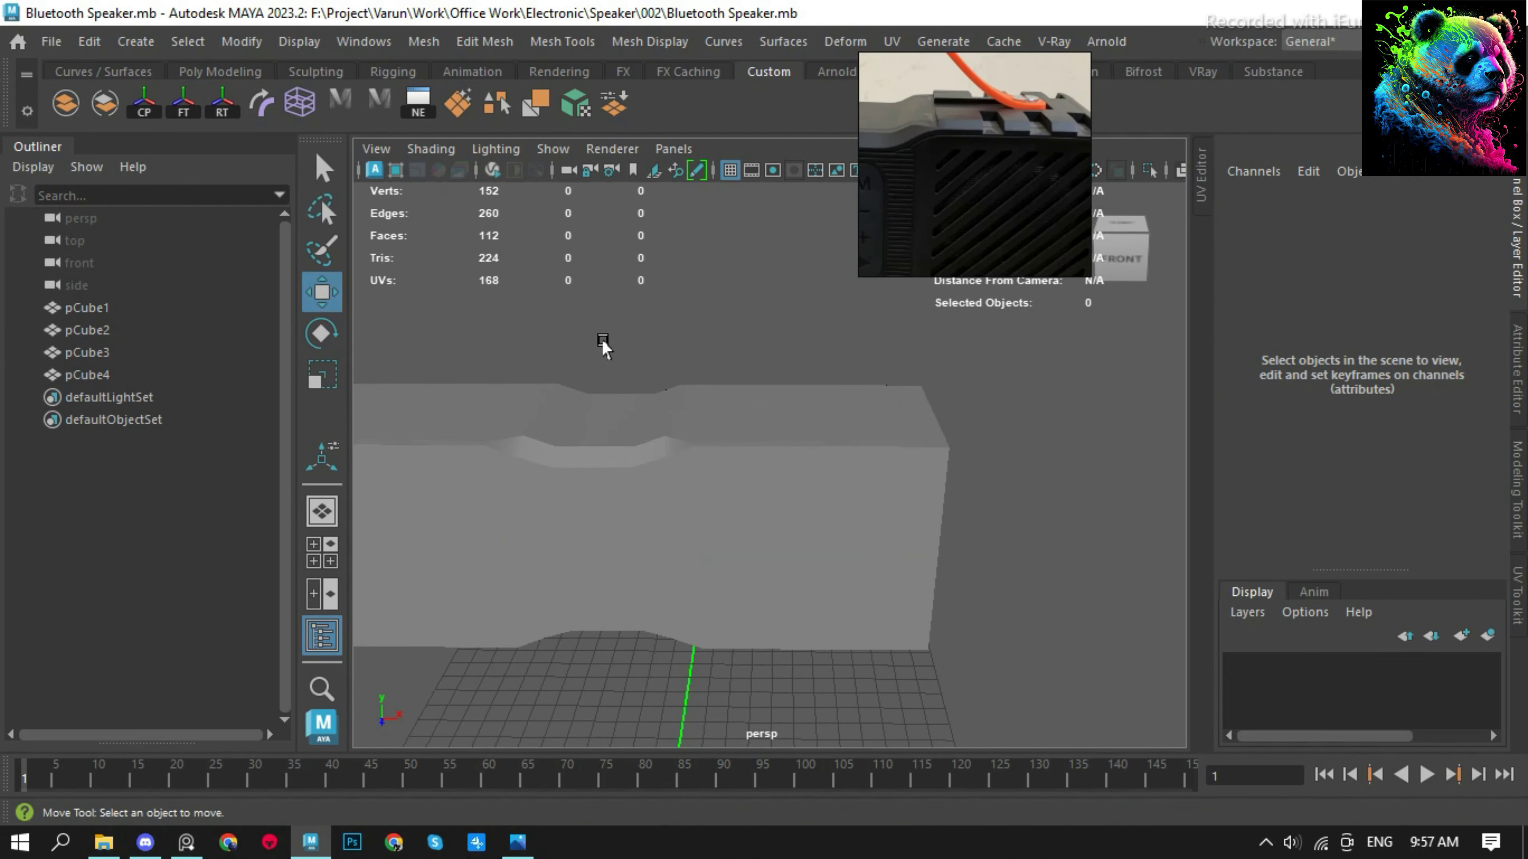
key("shift+z")
Redo the edge split and the added edge loops on the speaker body.
key("shift+z")
key("shift+z")
key("shift+z")
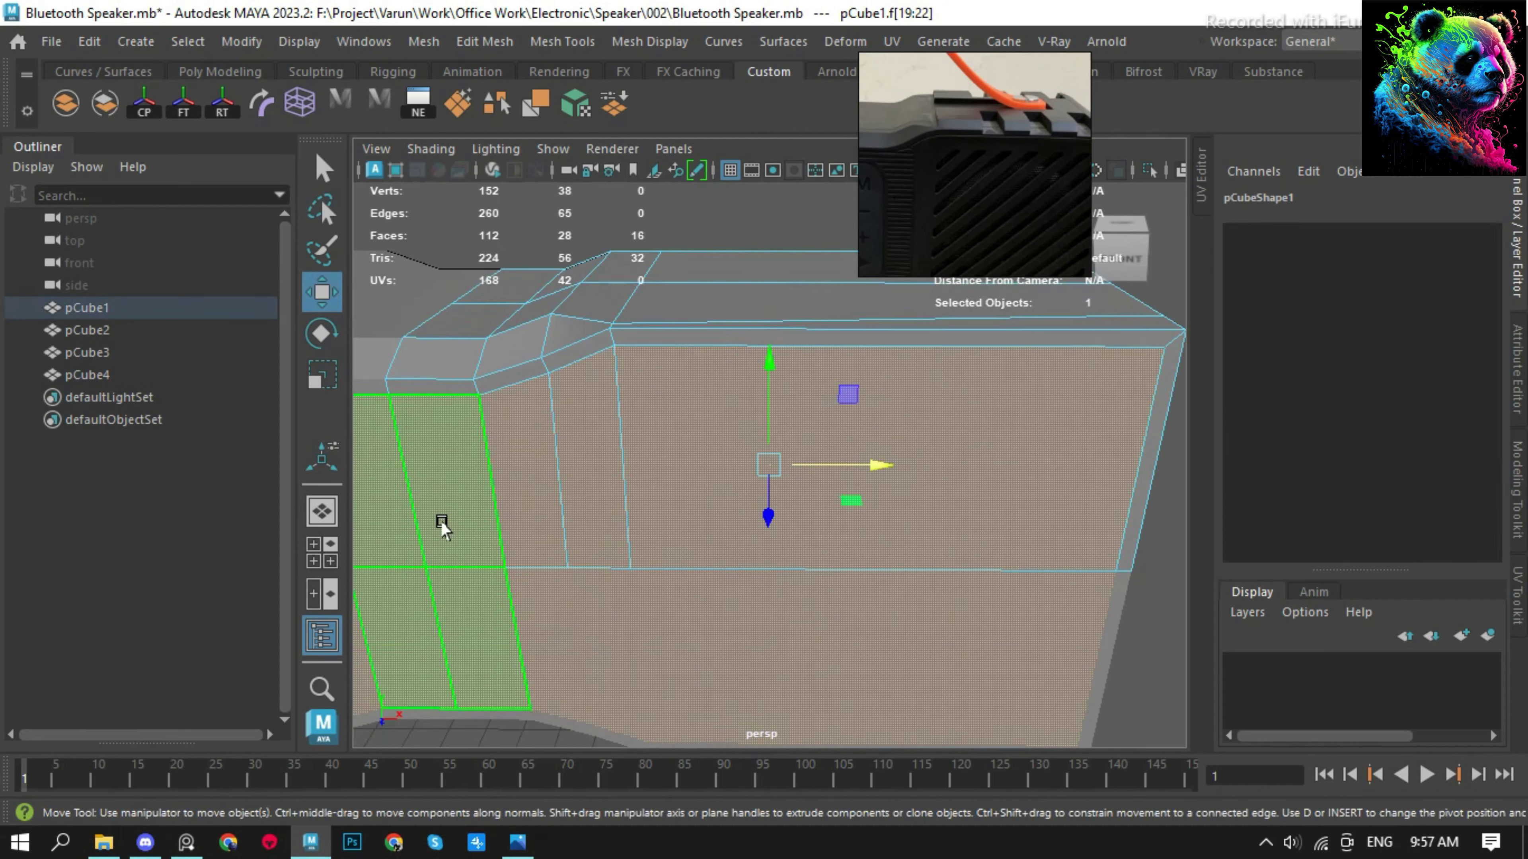
key("shift+z")
right_click(641, 506, "shift")
key("shift+z")
key("shift+z")
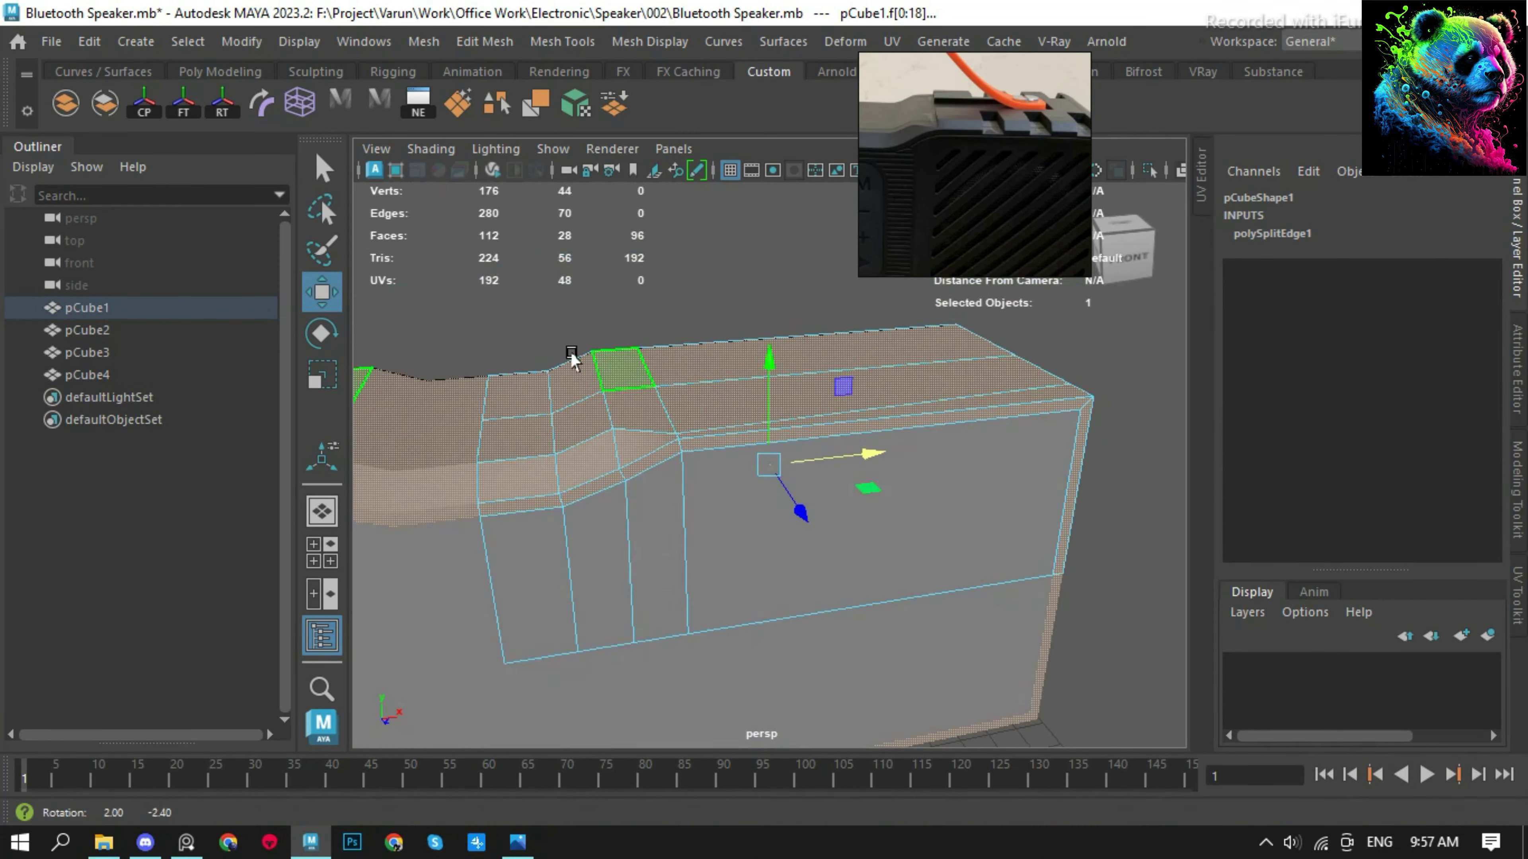
key("shift+z")
key("shift+z")
key("shift+z")
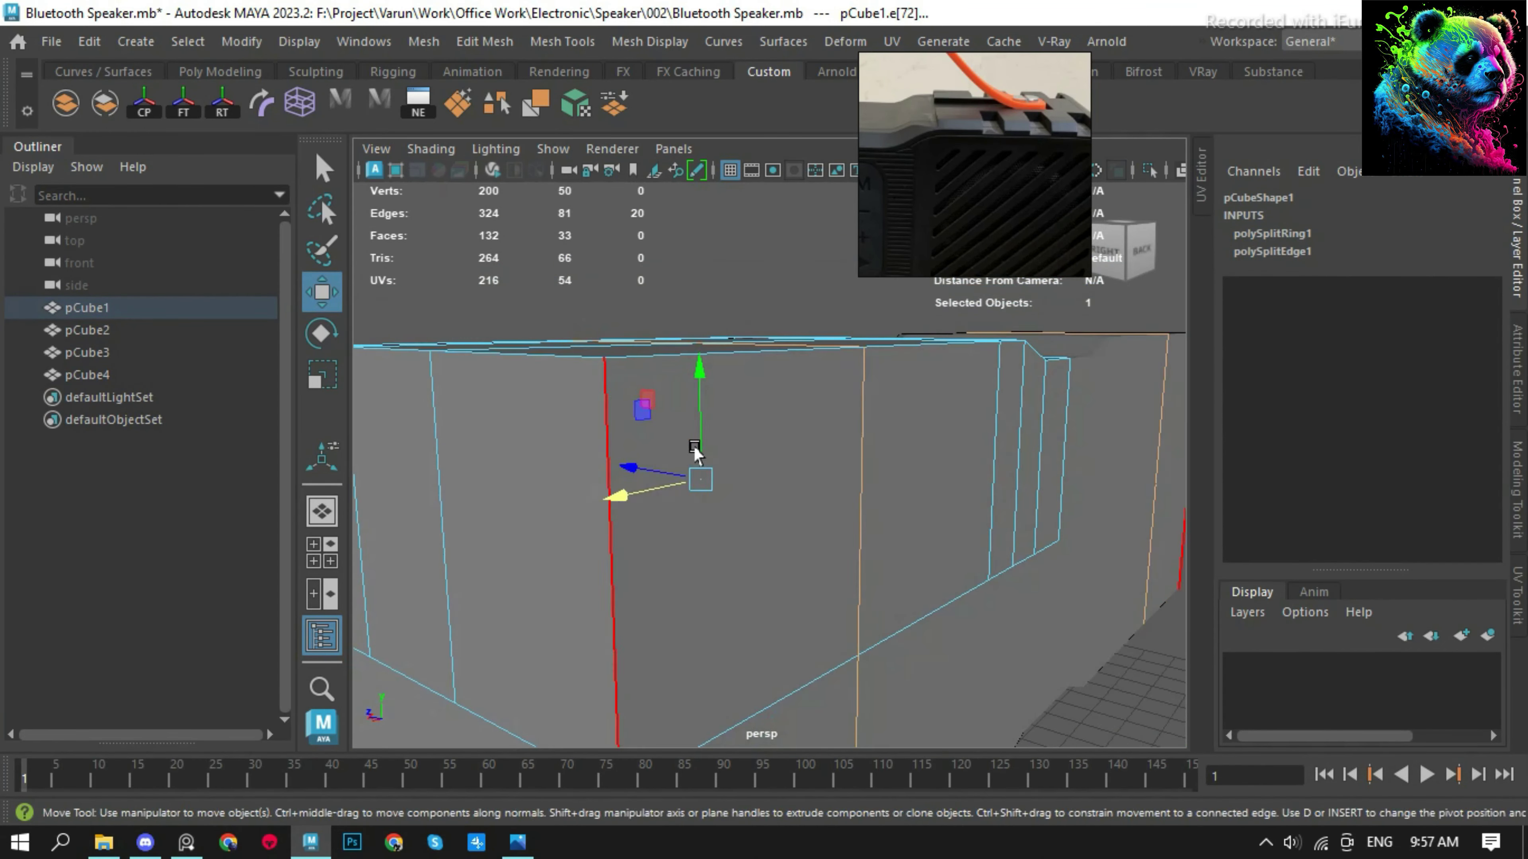
key("shift+z")
key("shift+z")
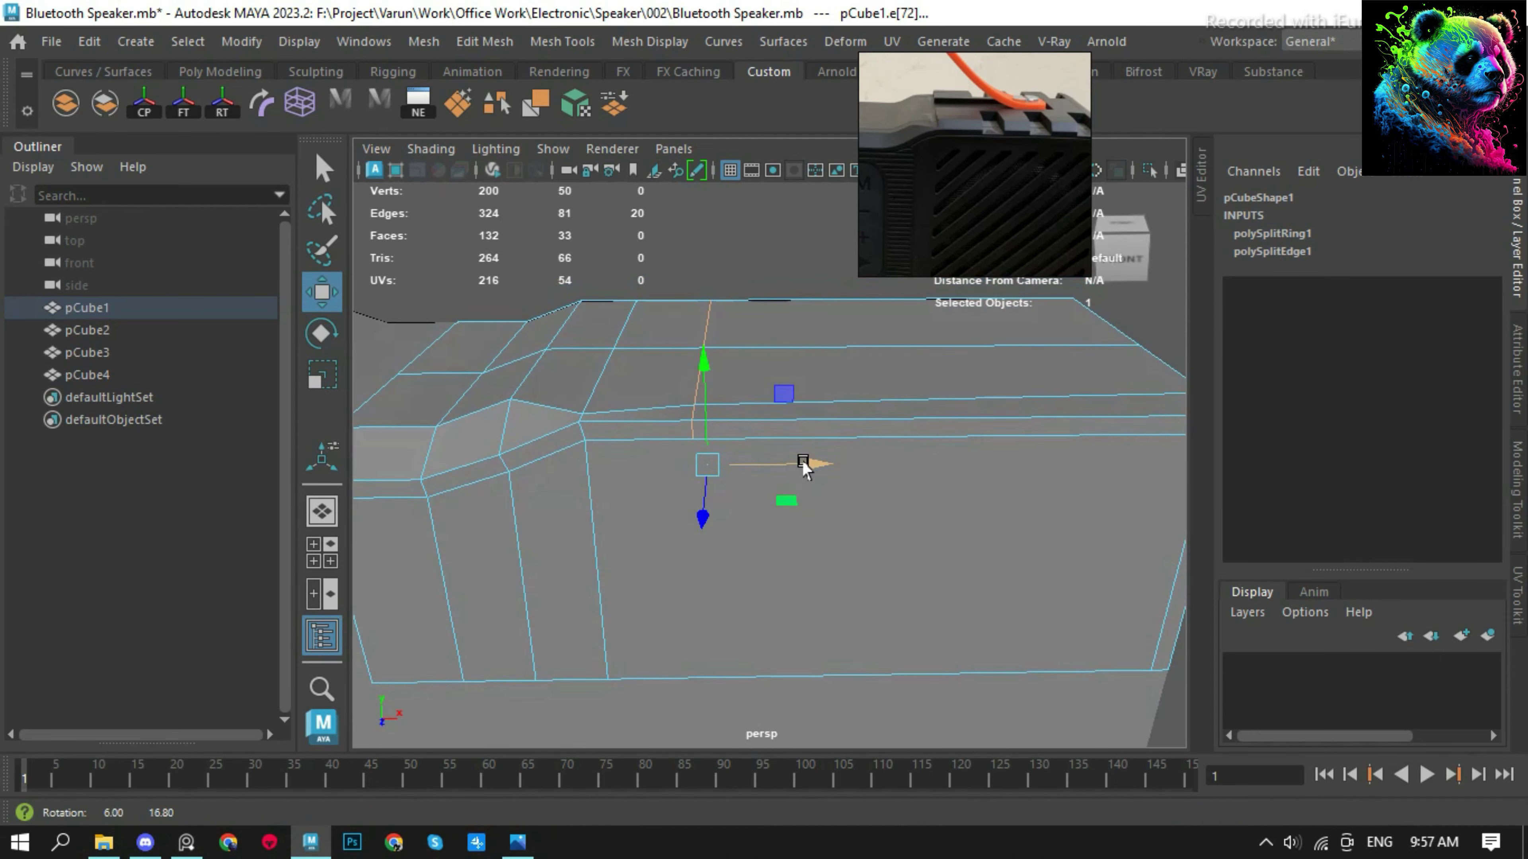
right_click(791, 355, "shift")
key("shift+z")
key("shift+z")
key("shift+z")
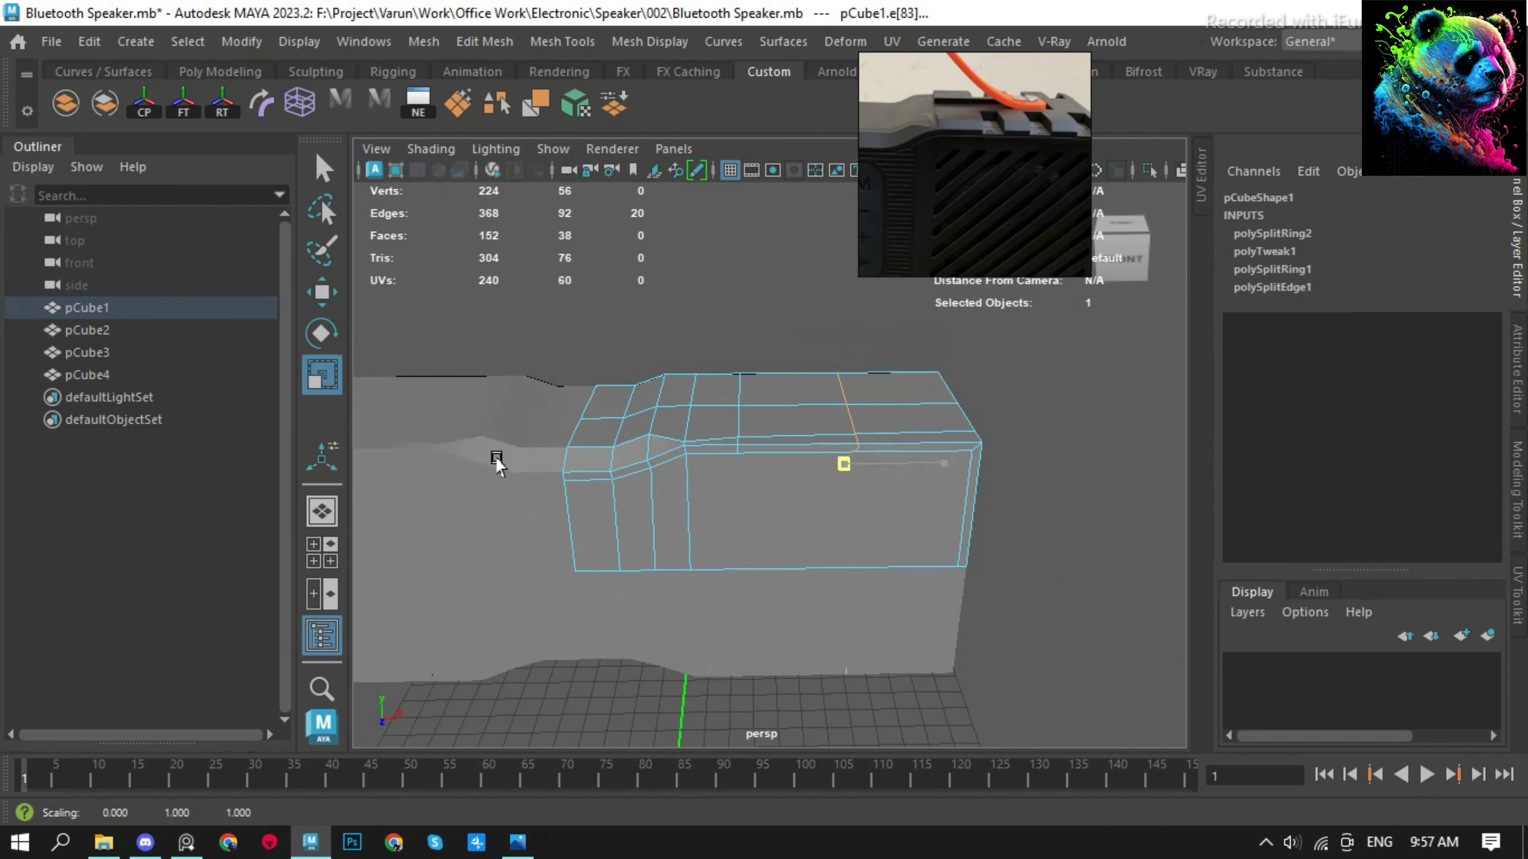
key("shift+z")
key("shift+z")
Bevel the body's top corner edges.
mouse_move(795, 481)
left_mouse_down("alt")
mouse_move(938, 494)
mouse_move(792, 496)
left_mouse_up("alt")
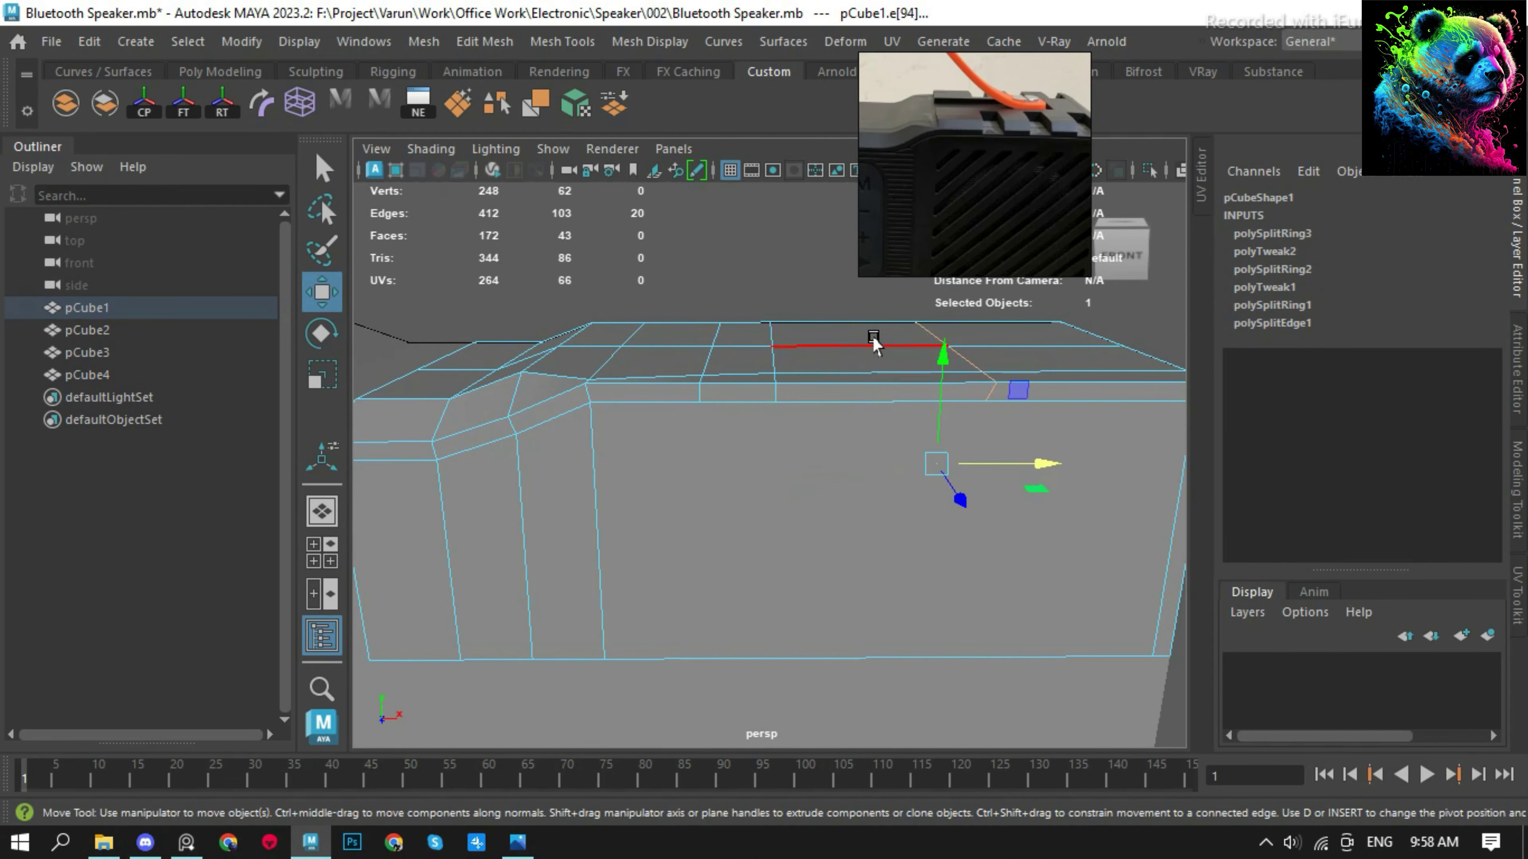
key("shift+z")
key("shift+z")
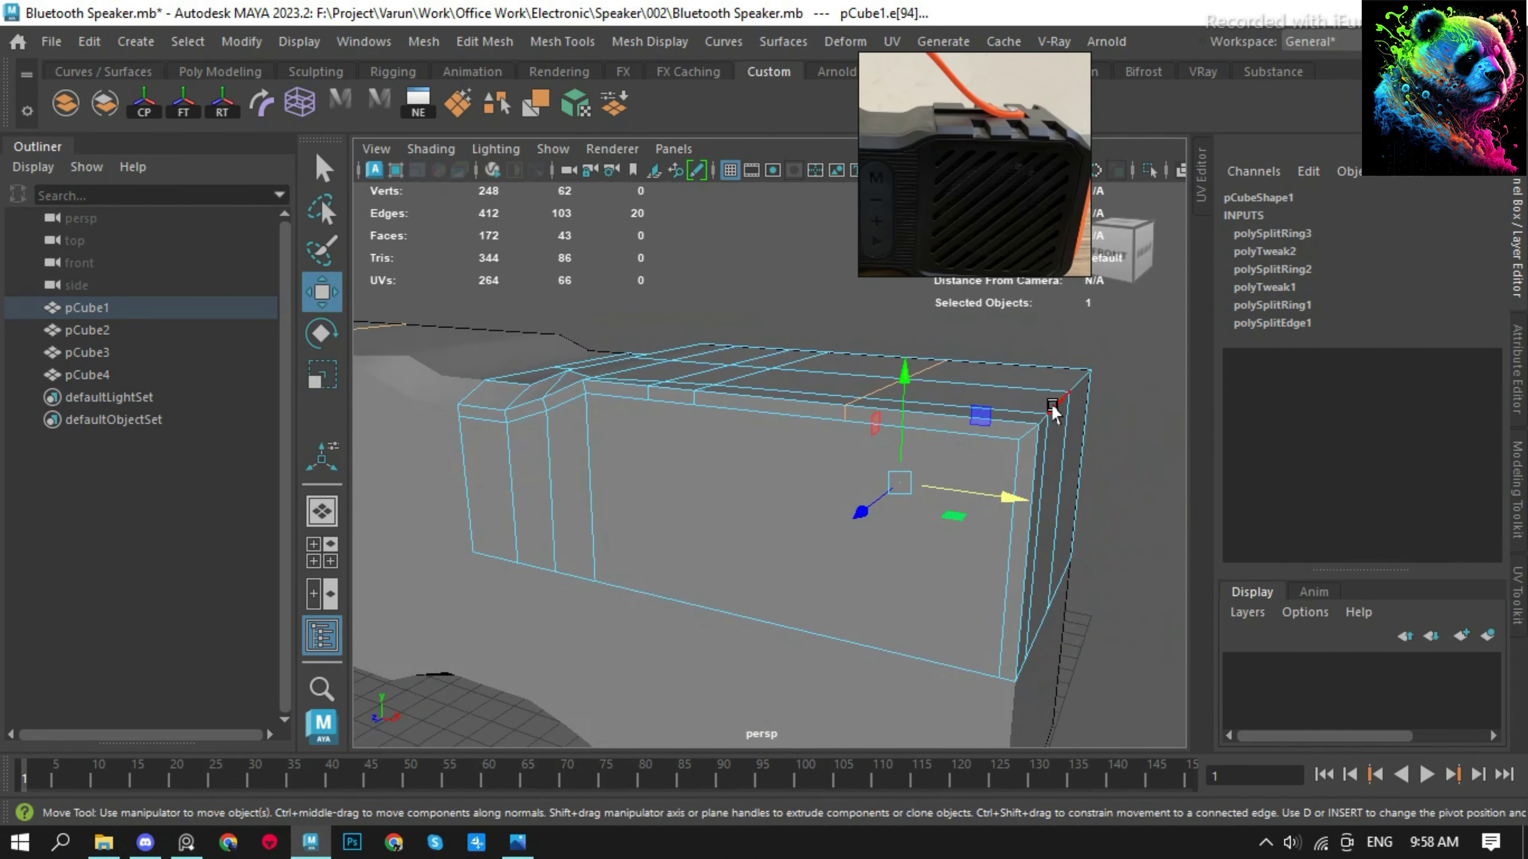
key("shift+z")
key("shift+z")
right_click_drag(737, 331, 787, 328, "shift")
key("ctrl+z")
Set polyBevel1 to Fraction 0.4 with a single chamfered segment.
left_click_drag(408, 252, 391, 251)
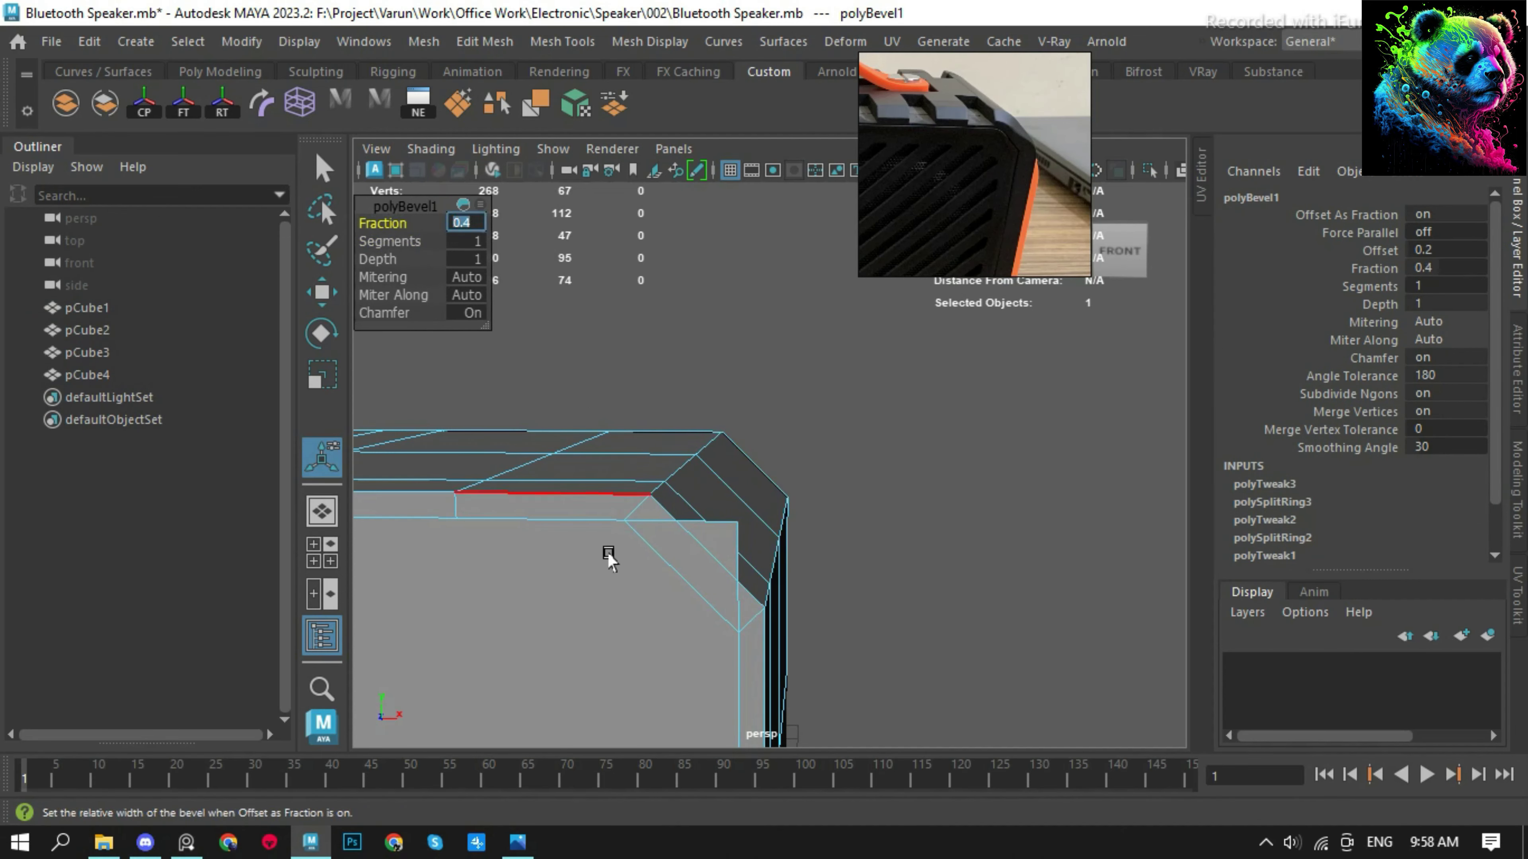
right_click_drag(607, 553, 805, 413)
left_click_drag(805, 413, 667, 493, "alt")
right_click_drag(666, 492, 682, 402)
Select the top edge loop and a top face, and extract it as polySurface2.
double_click(648, 562)
key("e")
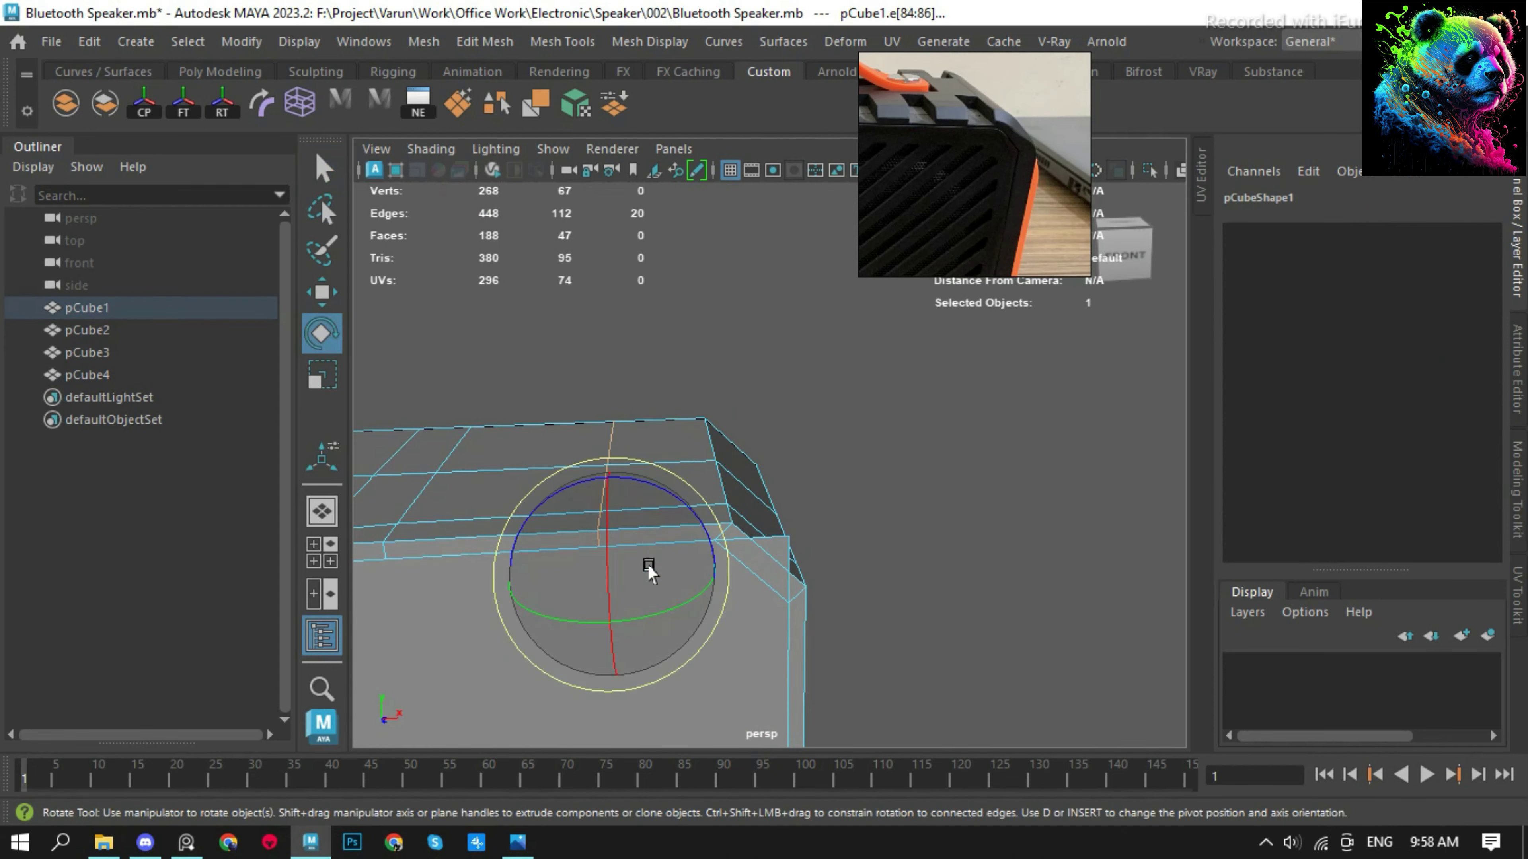
key("w")
right_click_drag(715, 562, 665, 529)
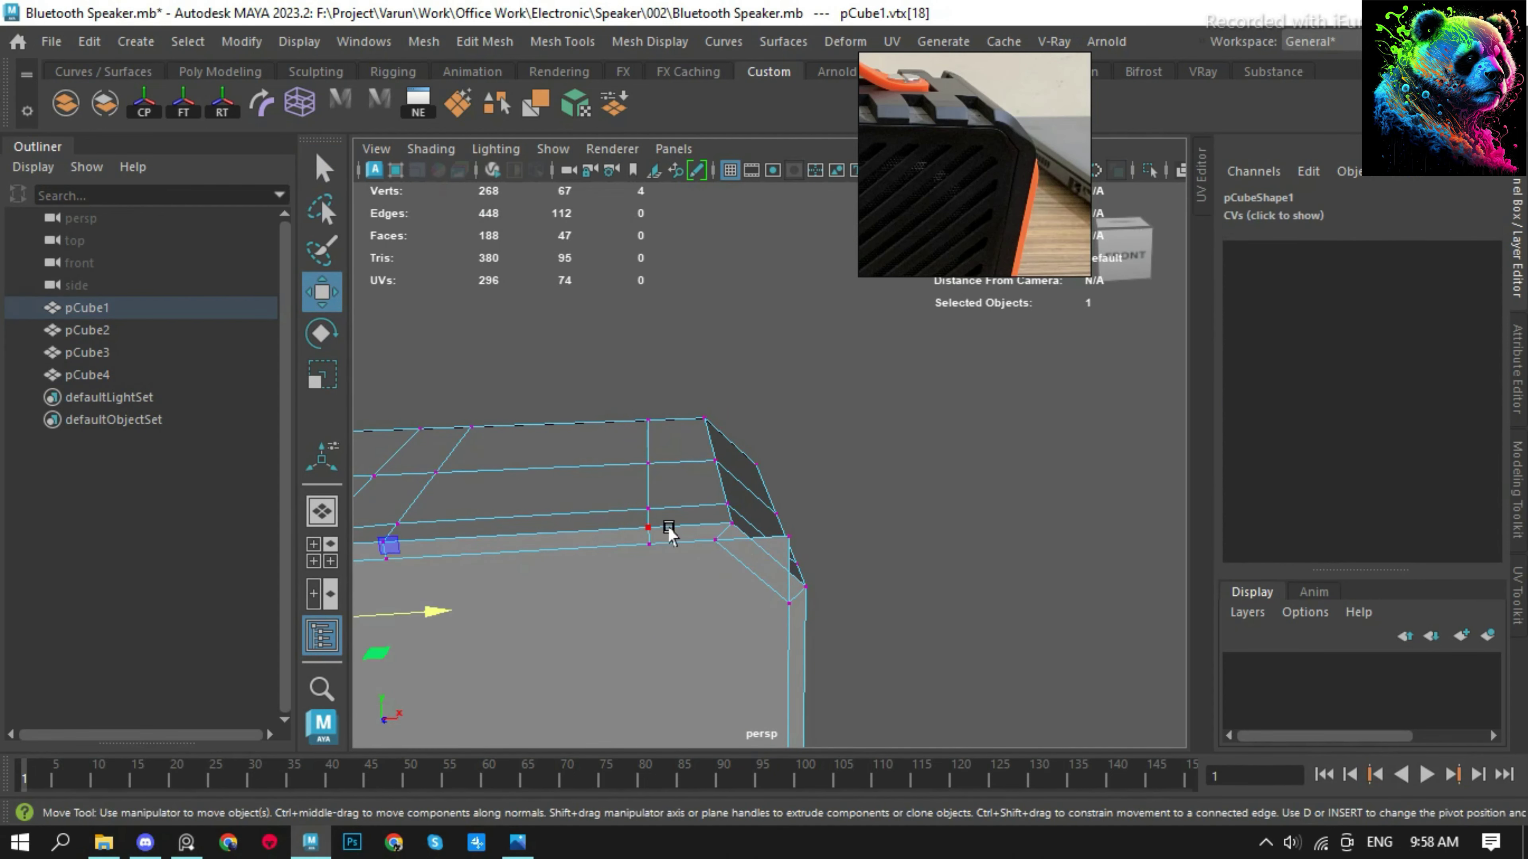
left_click_drag(665, 528, 862, 526, "alt")
left_click_drag(835, 415, 792, 481, "alt")
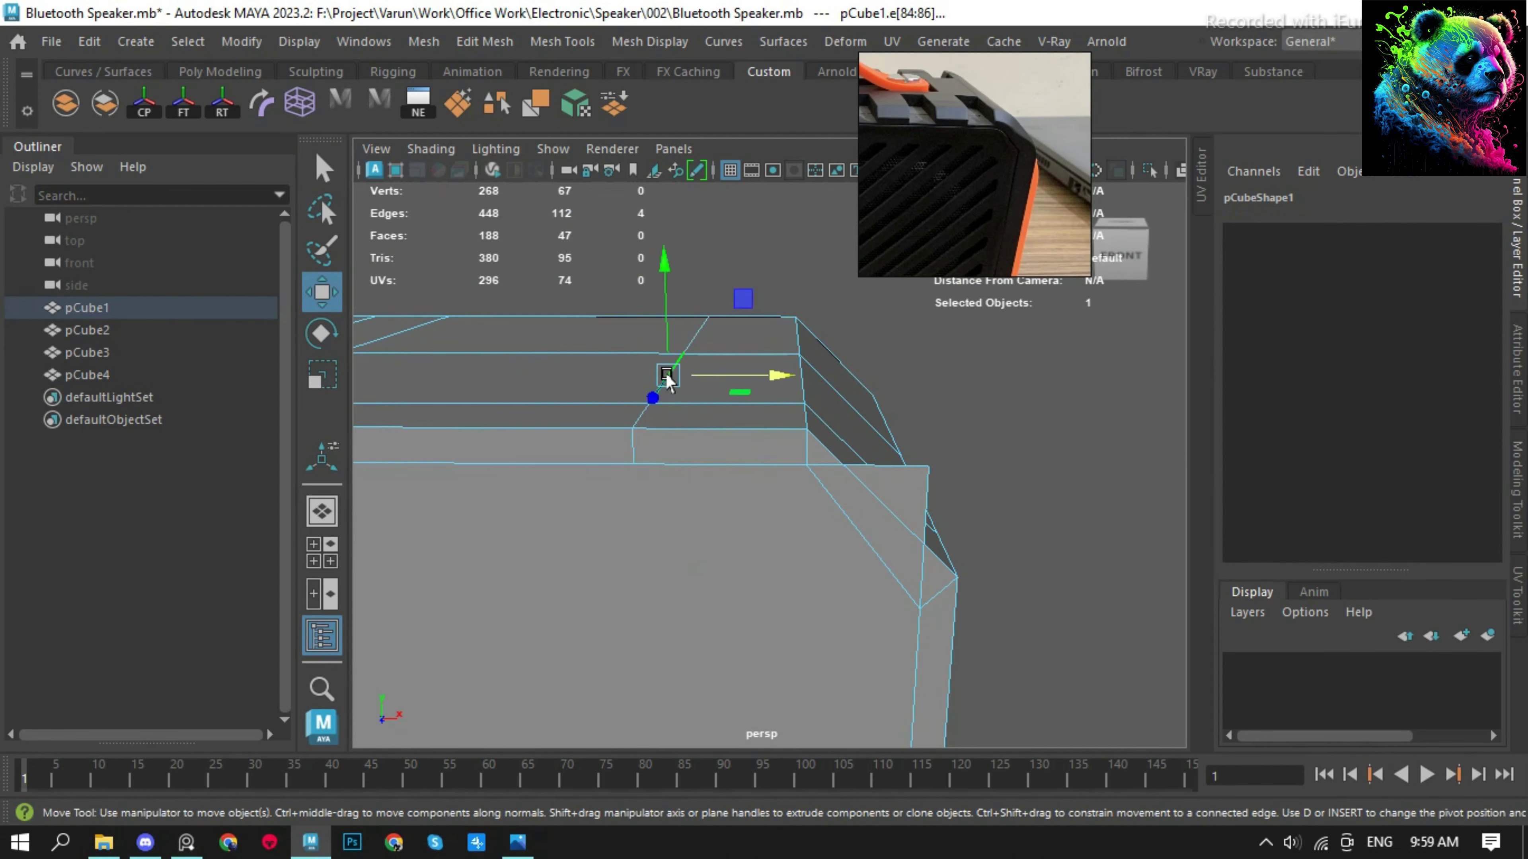
left_click_drag(794, 542, 536, 410, "alt")
Extract the selected face as a separate piece, centre its pivot and reselect the remaining body.
right_click_drag(535, 409, 481, 495, "shift")
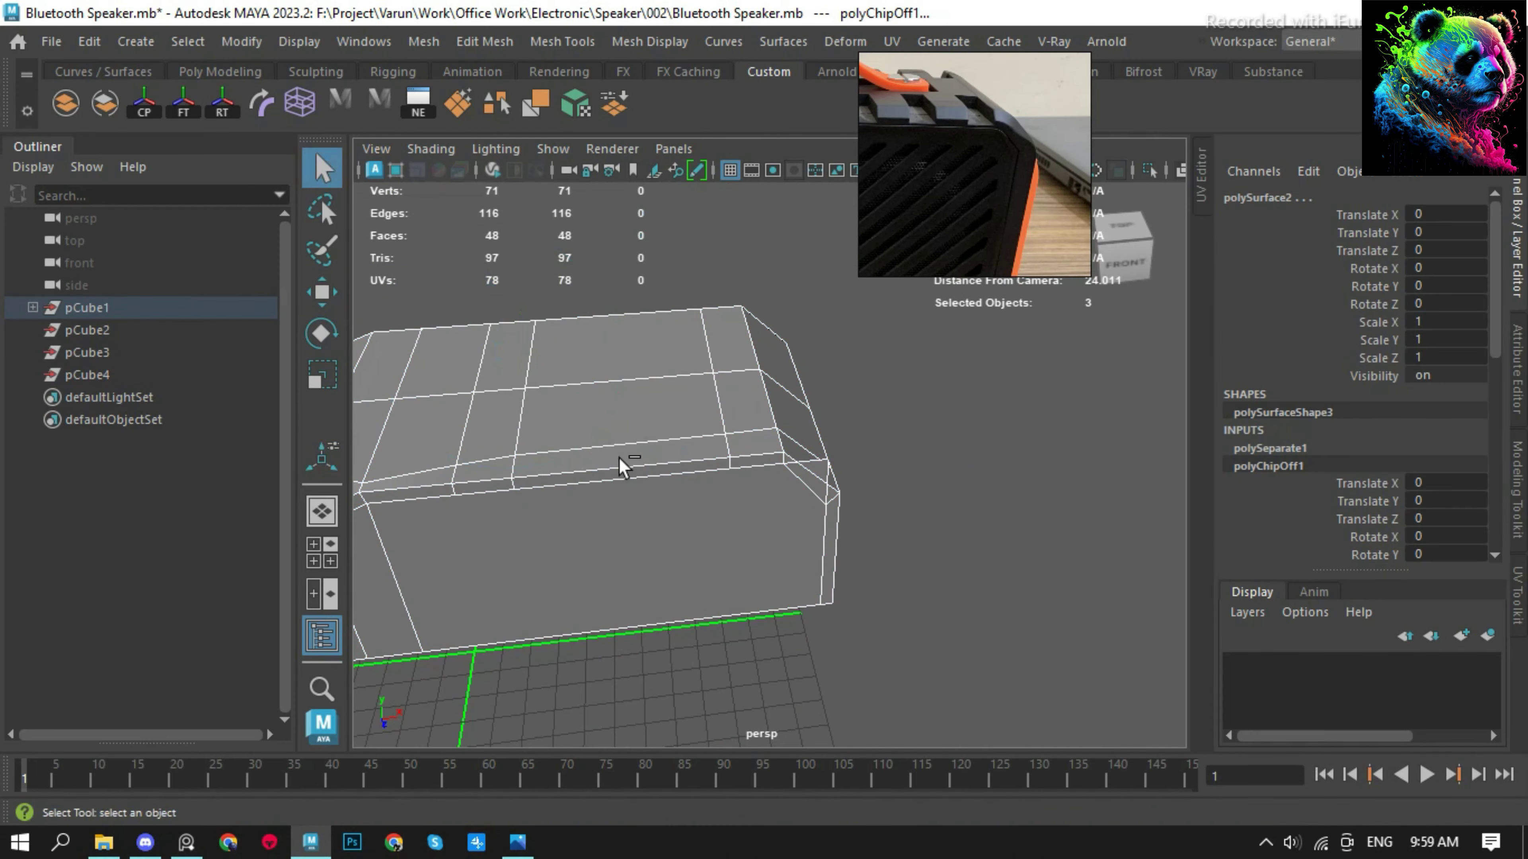
left_click(143, 103)
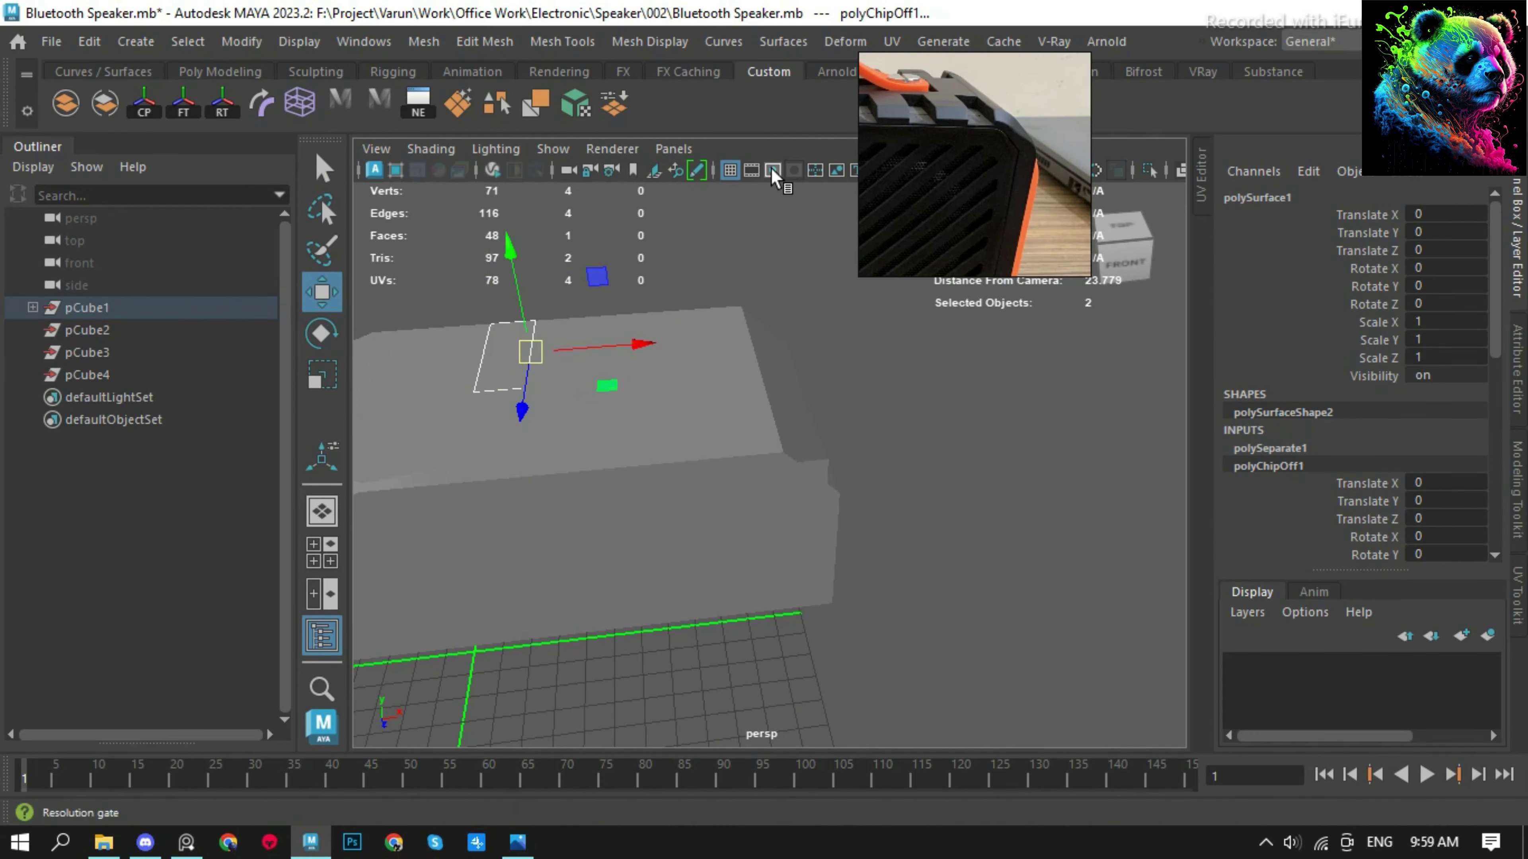
left_click(662, 337)
left_click_drag(662, 337, 665, 331, "alt")
scroll(777, 385, "up", 5)
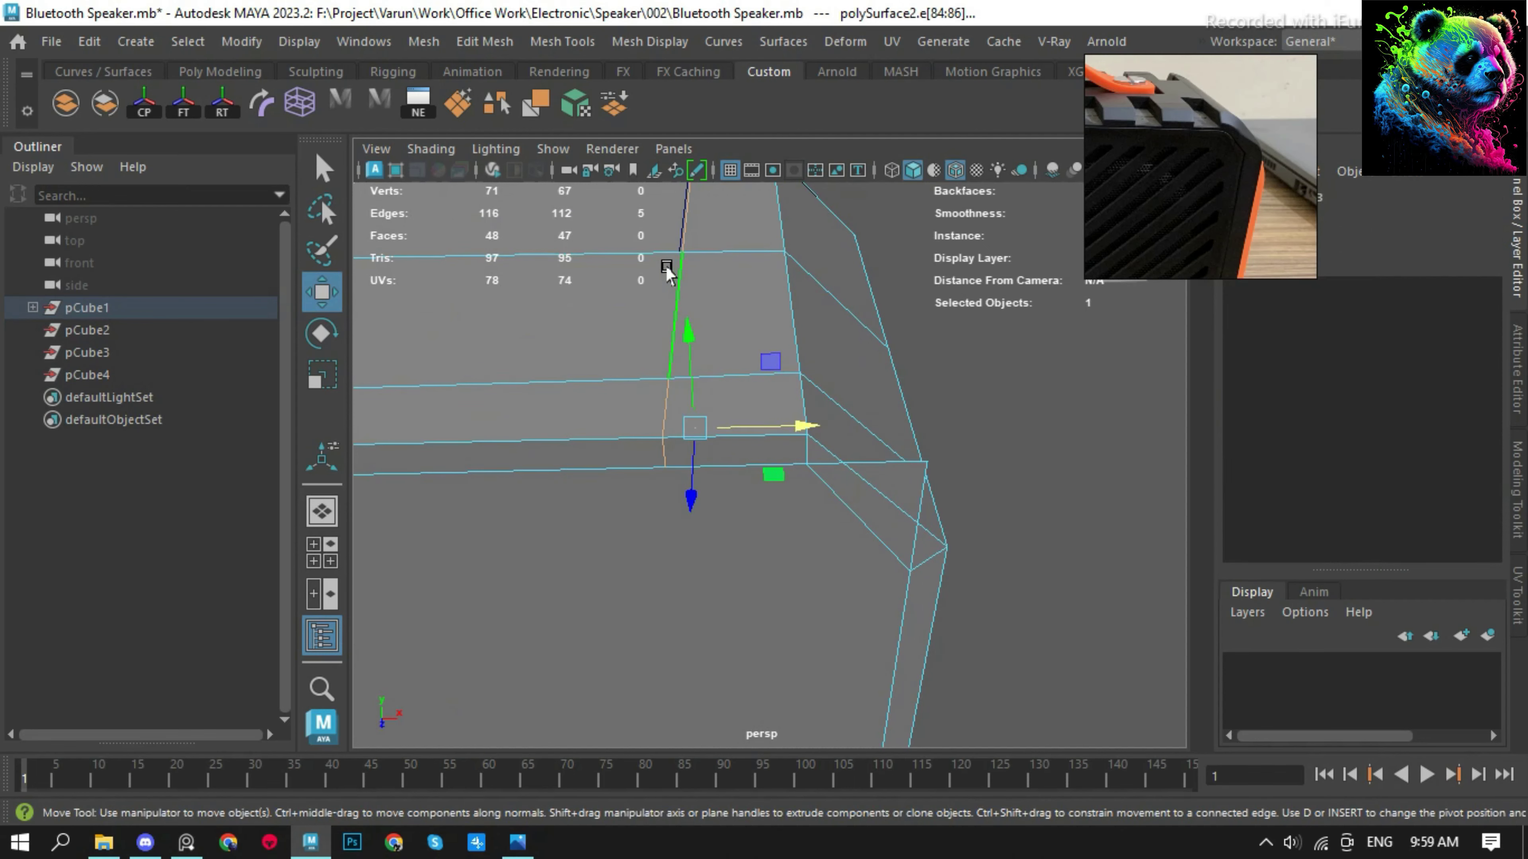
scroll(650, 352, "down", 5)
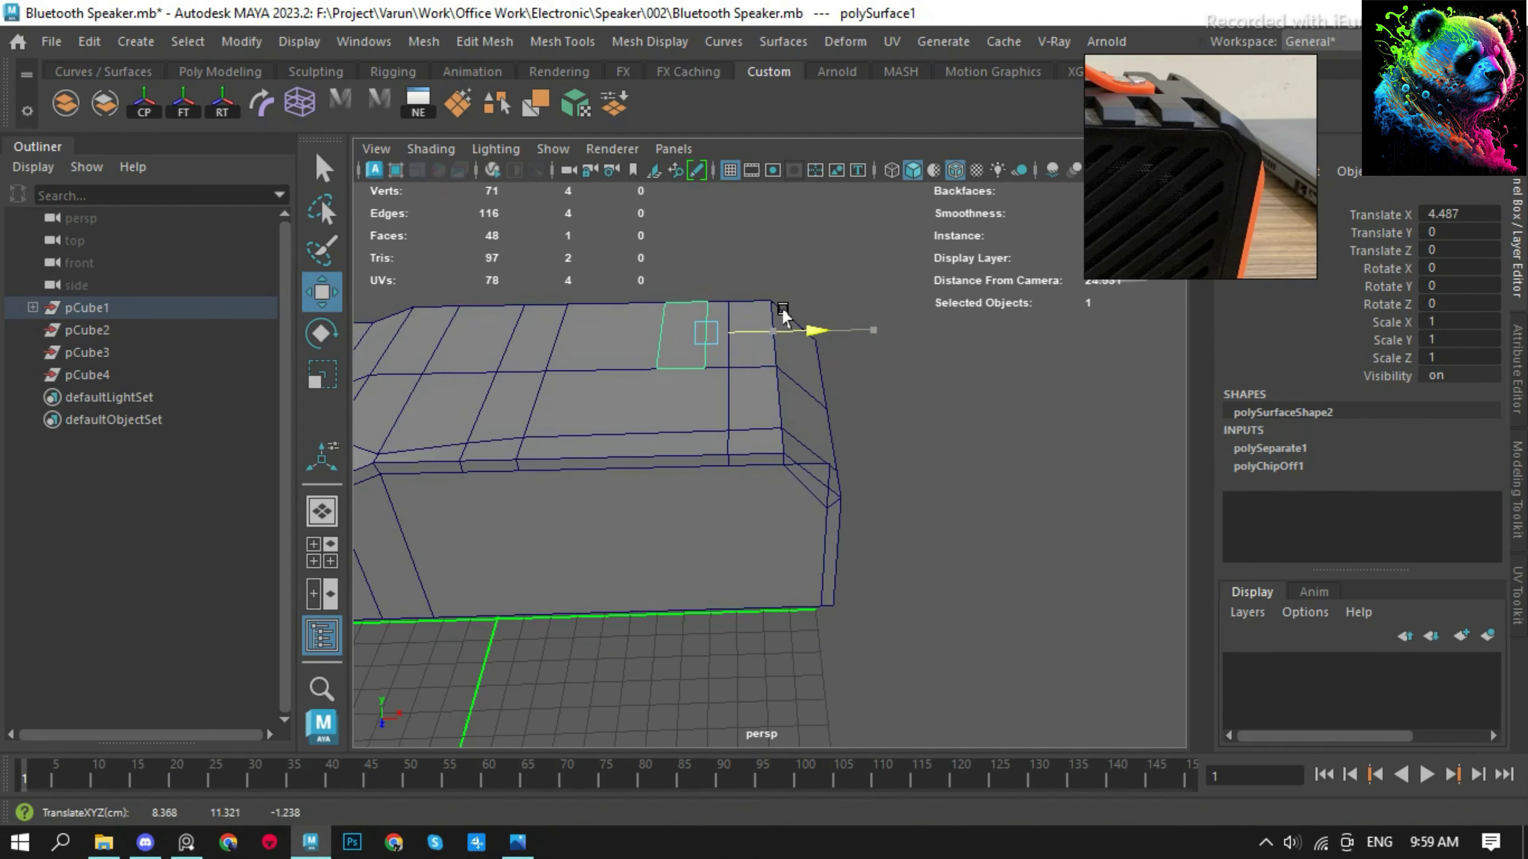
left_click_drag(752, 300, 737, 617, "alt")
Bevel the body's top edges after undoing a trial bevel on the top edge loop.
double_click(692, 614)
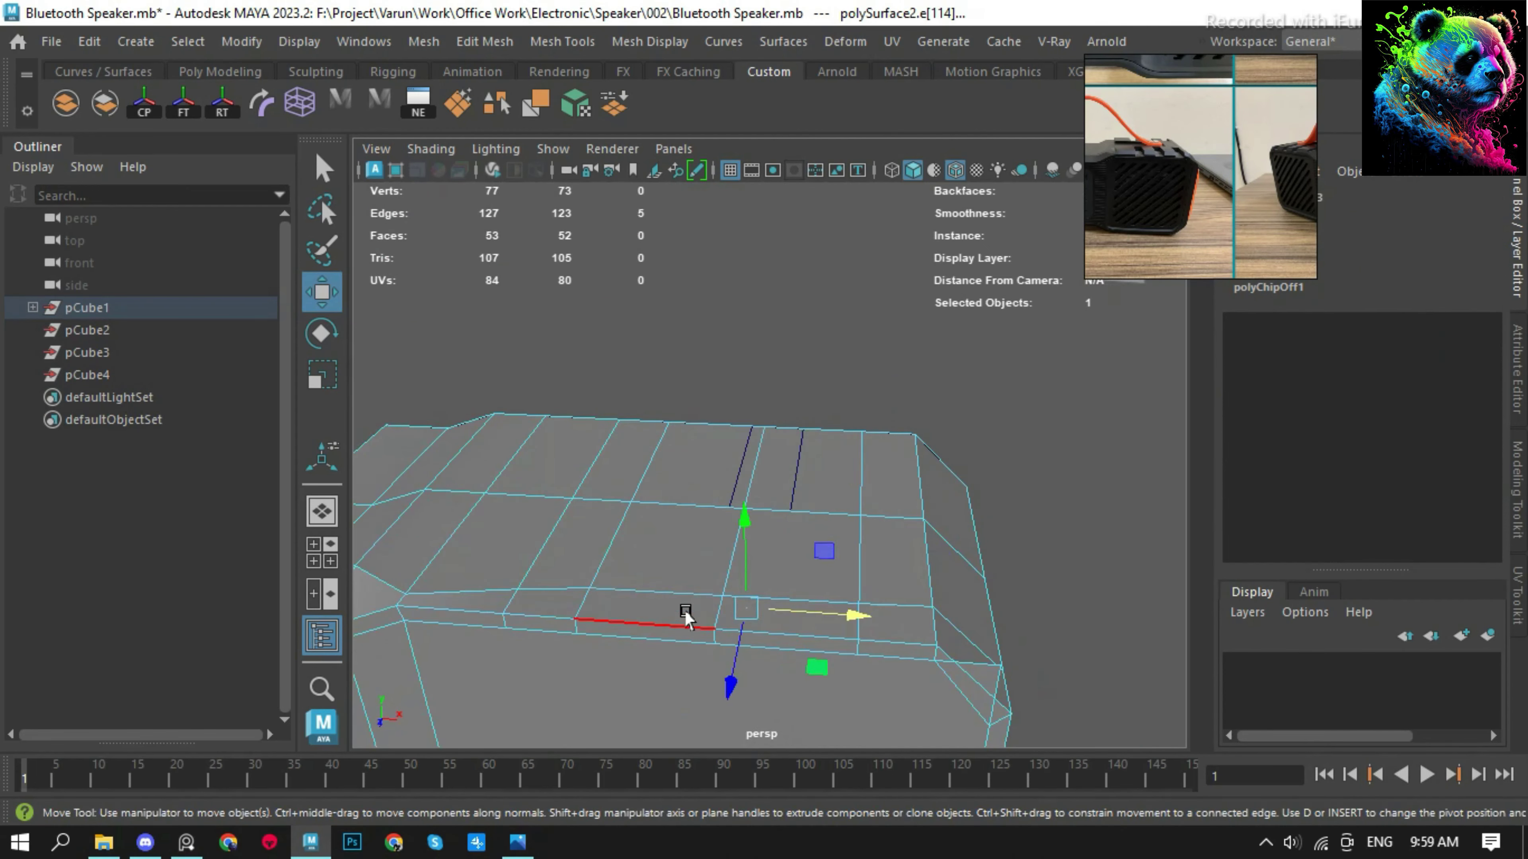
scroll(774, 527, "up", 3)
key("ctrl+b")
key("ctrl+z")
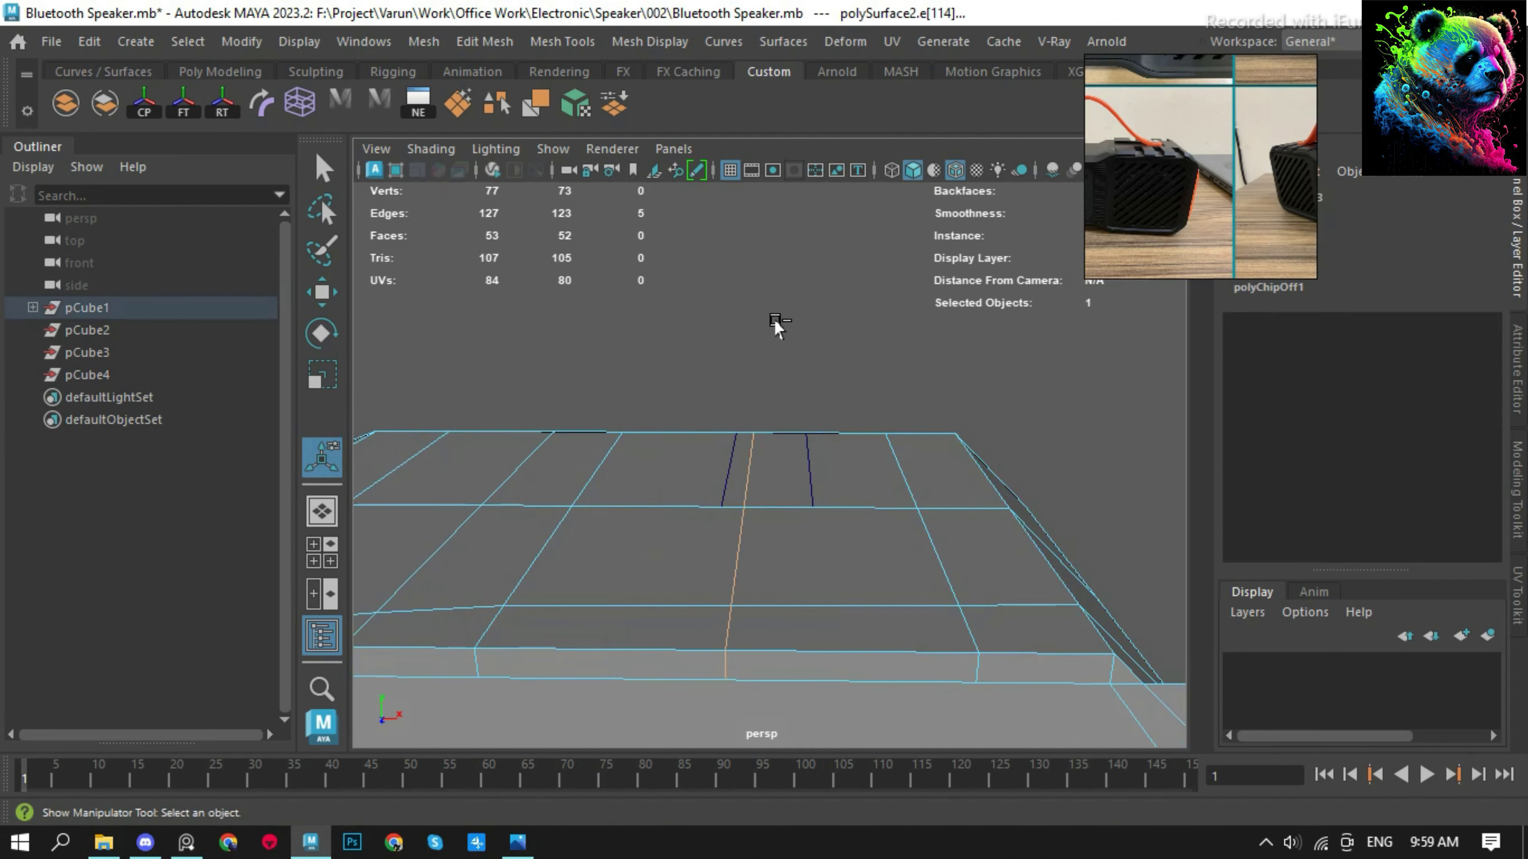
left_click(807, 478)
key("ctrl+z")
key("ctrl+b")
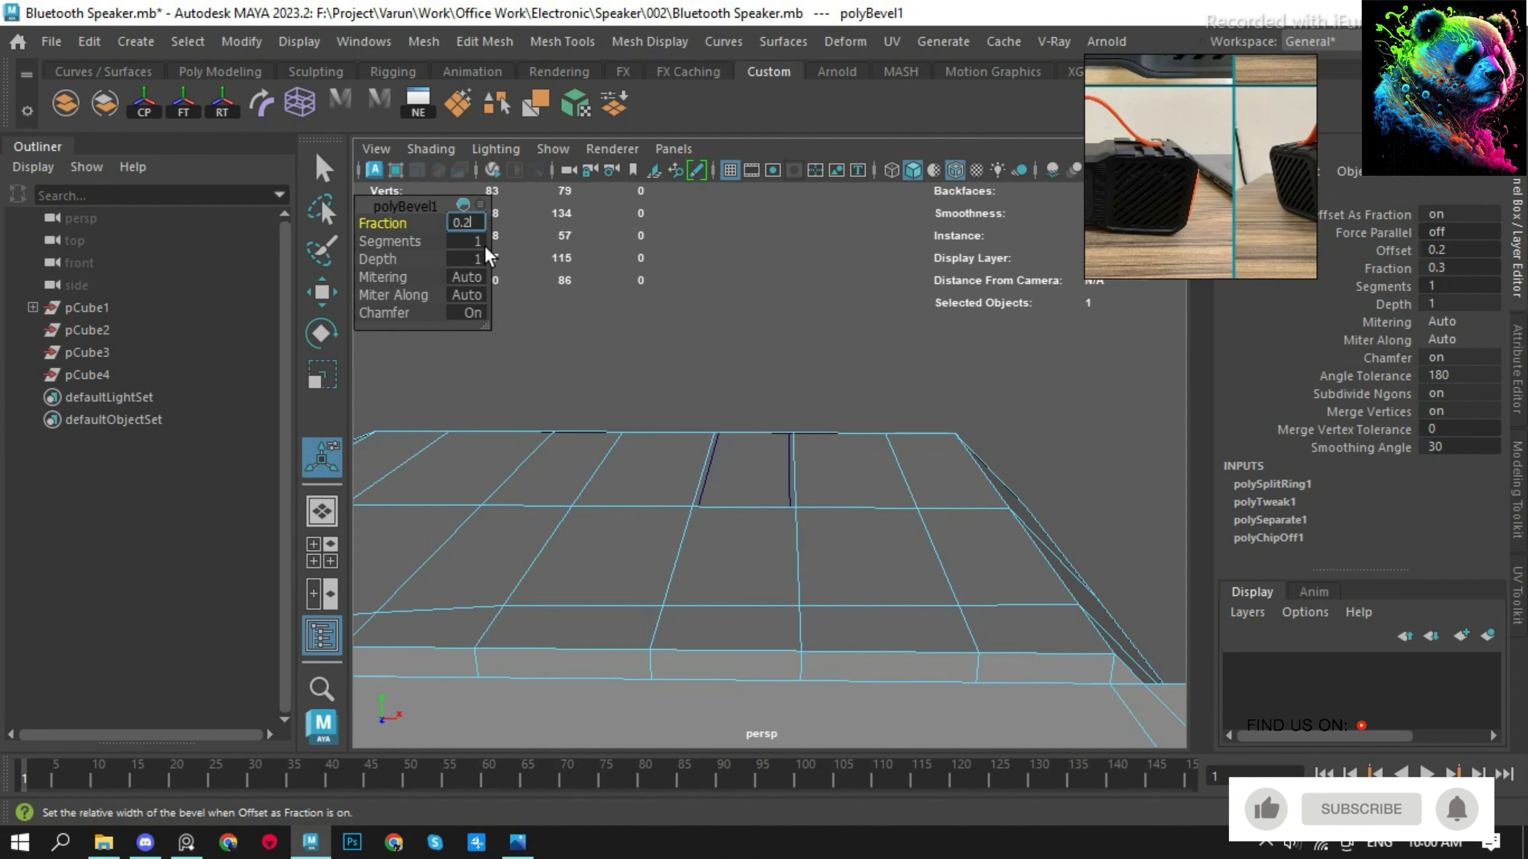
key("w")
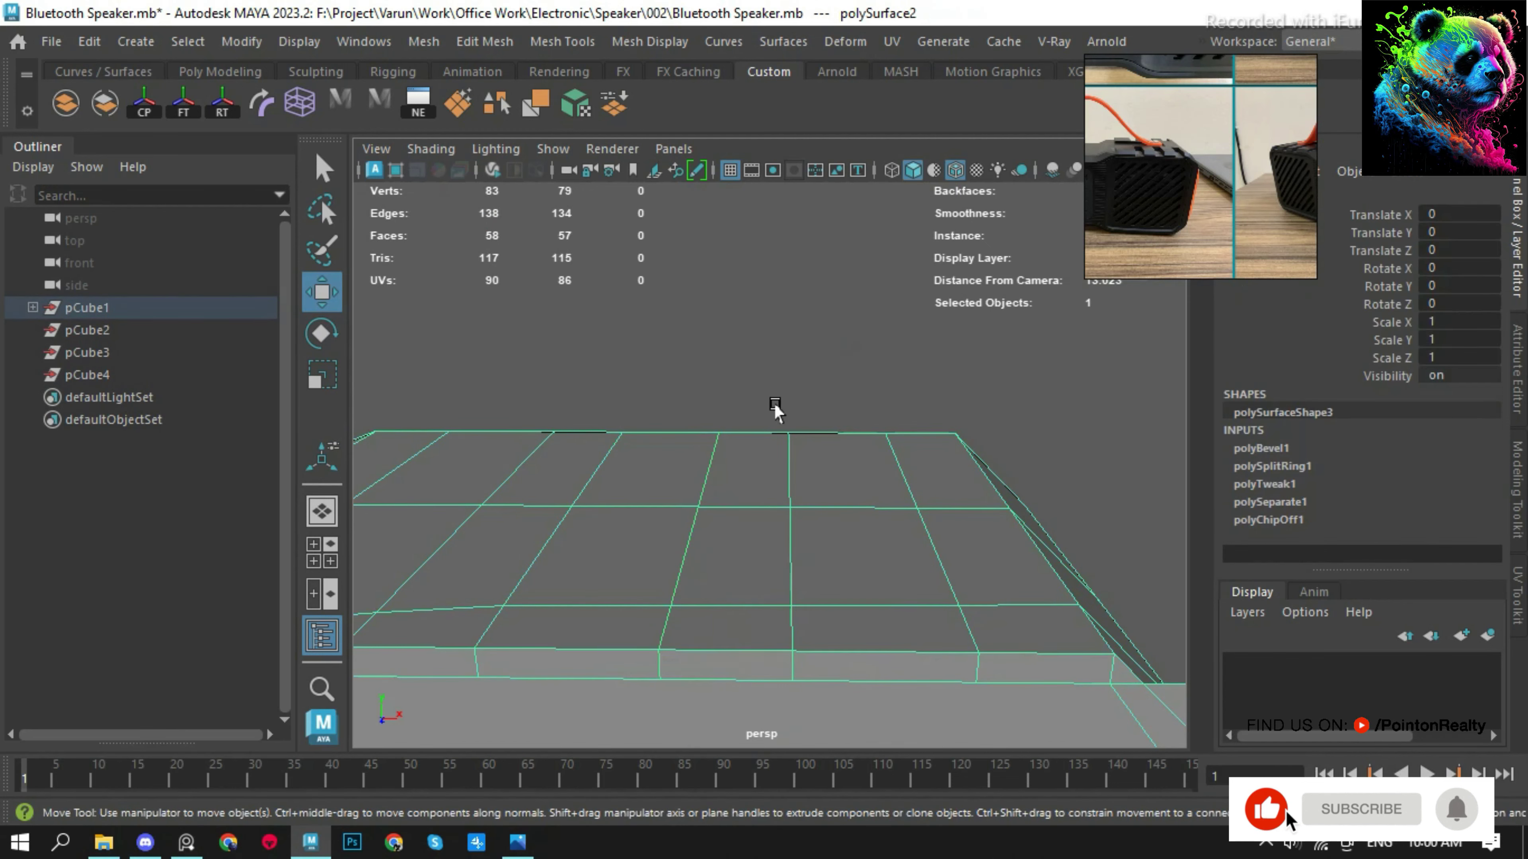
scroll(812, 426, "down", 3)
Reselect the speaker body and an edge loop around it.
left_click(703, 468)
scroll(703, 469, "down", 5)
scroll(702, 466, "up", 5)
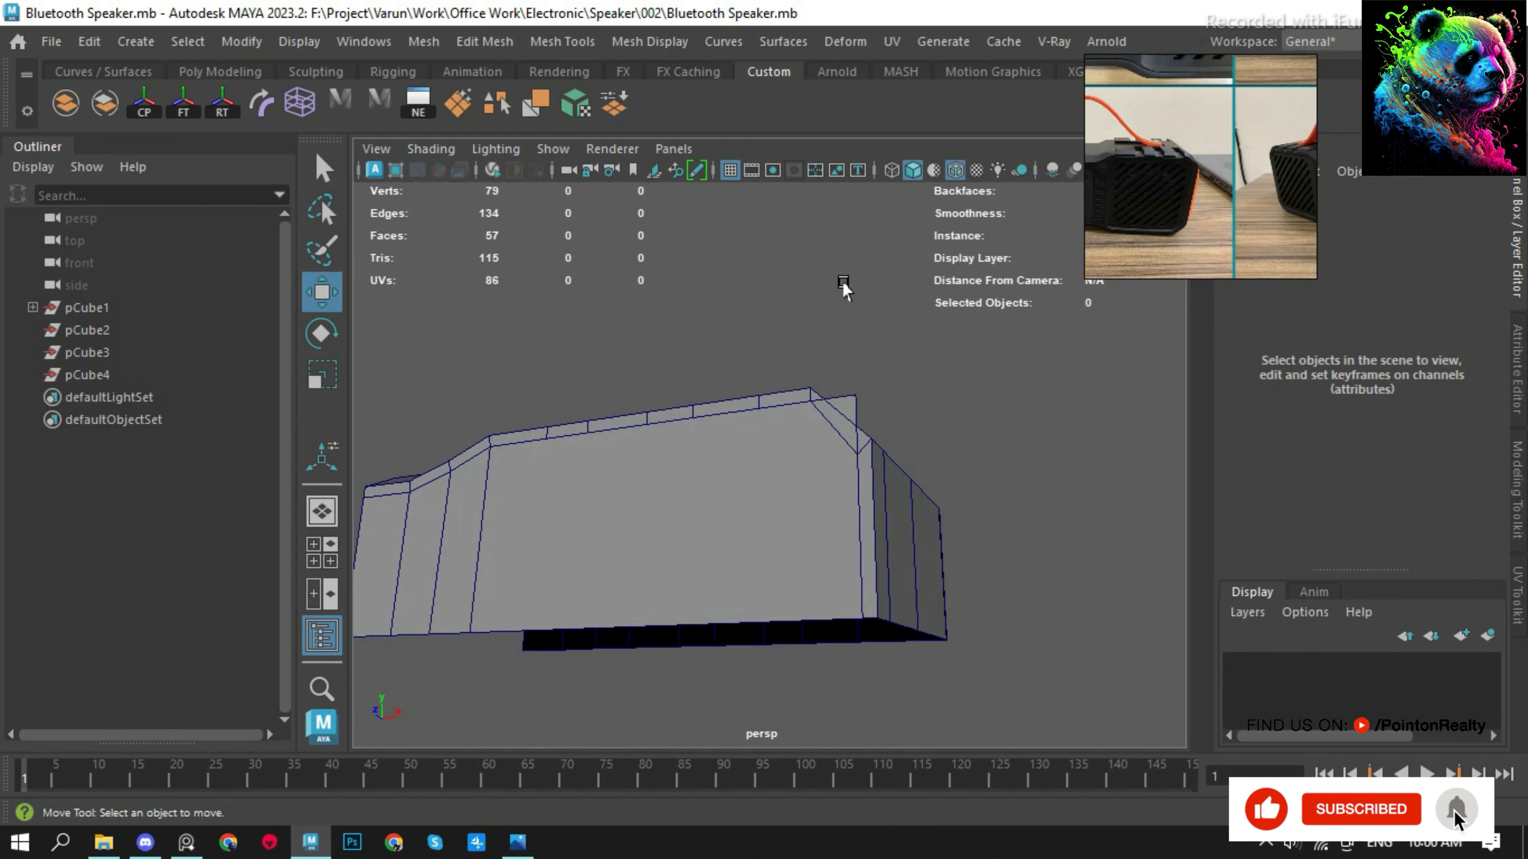
left_click(658, 444)
left_click_drag(658, 444, 1030, 502, "alt")
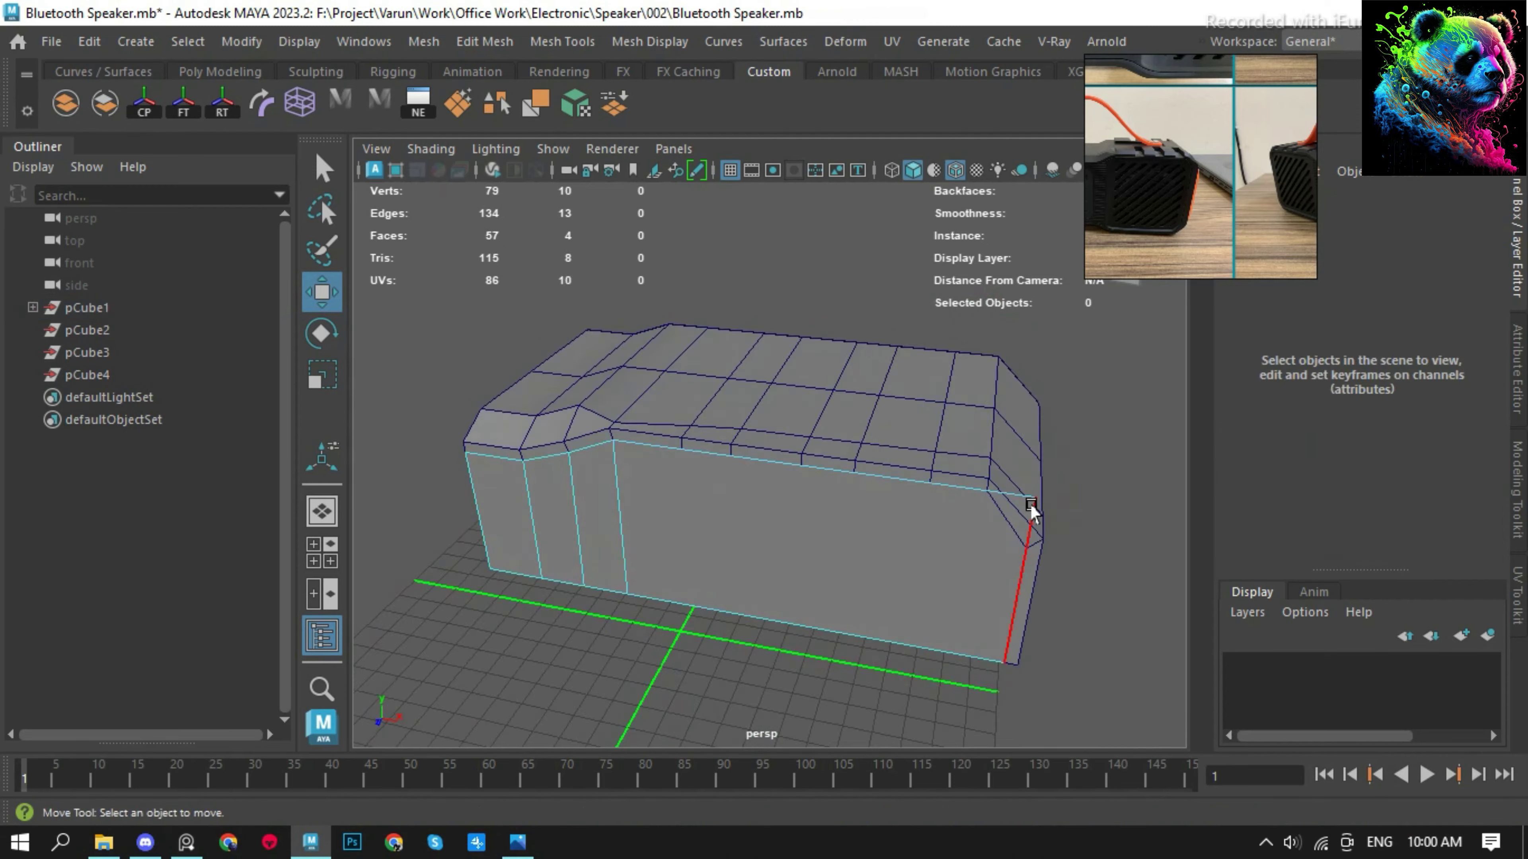
double_click(804, 535)
scroll(805, 535, "up", 3)
Return to object mode and frame a selected face on top of the body.
right_click_drag(712, 549, 854, 402)
left_click_drag(854, 402, 1016, 420, "alt")
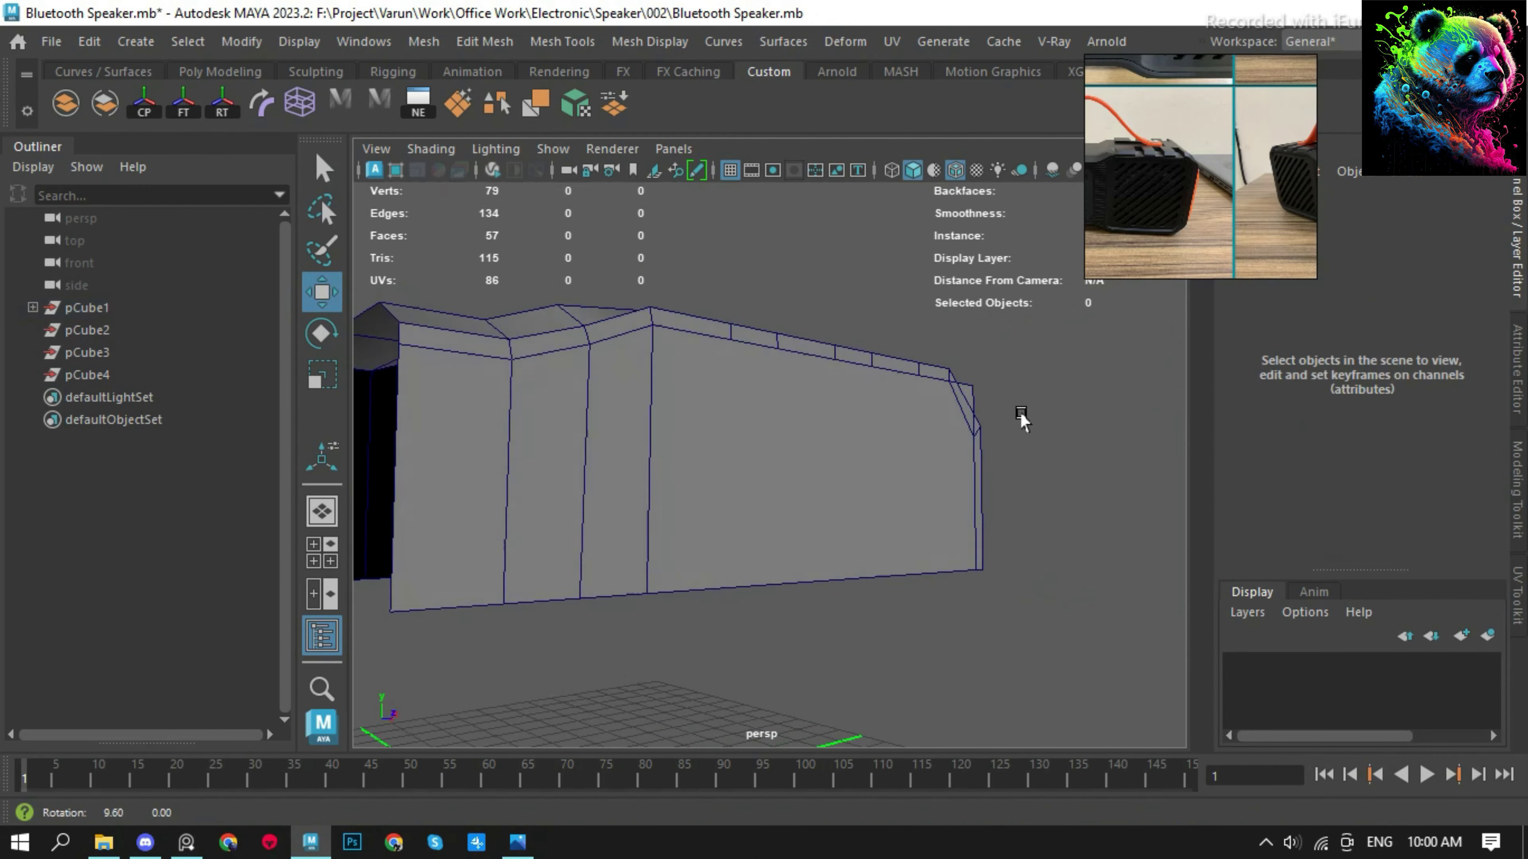
left_click(921, 454)
scroll(1168, 196, "up", 3)
left_click_drag(1170, 282, 1236, 142)
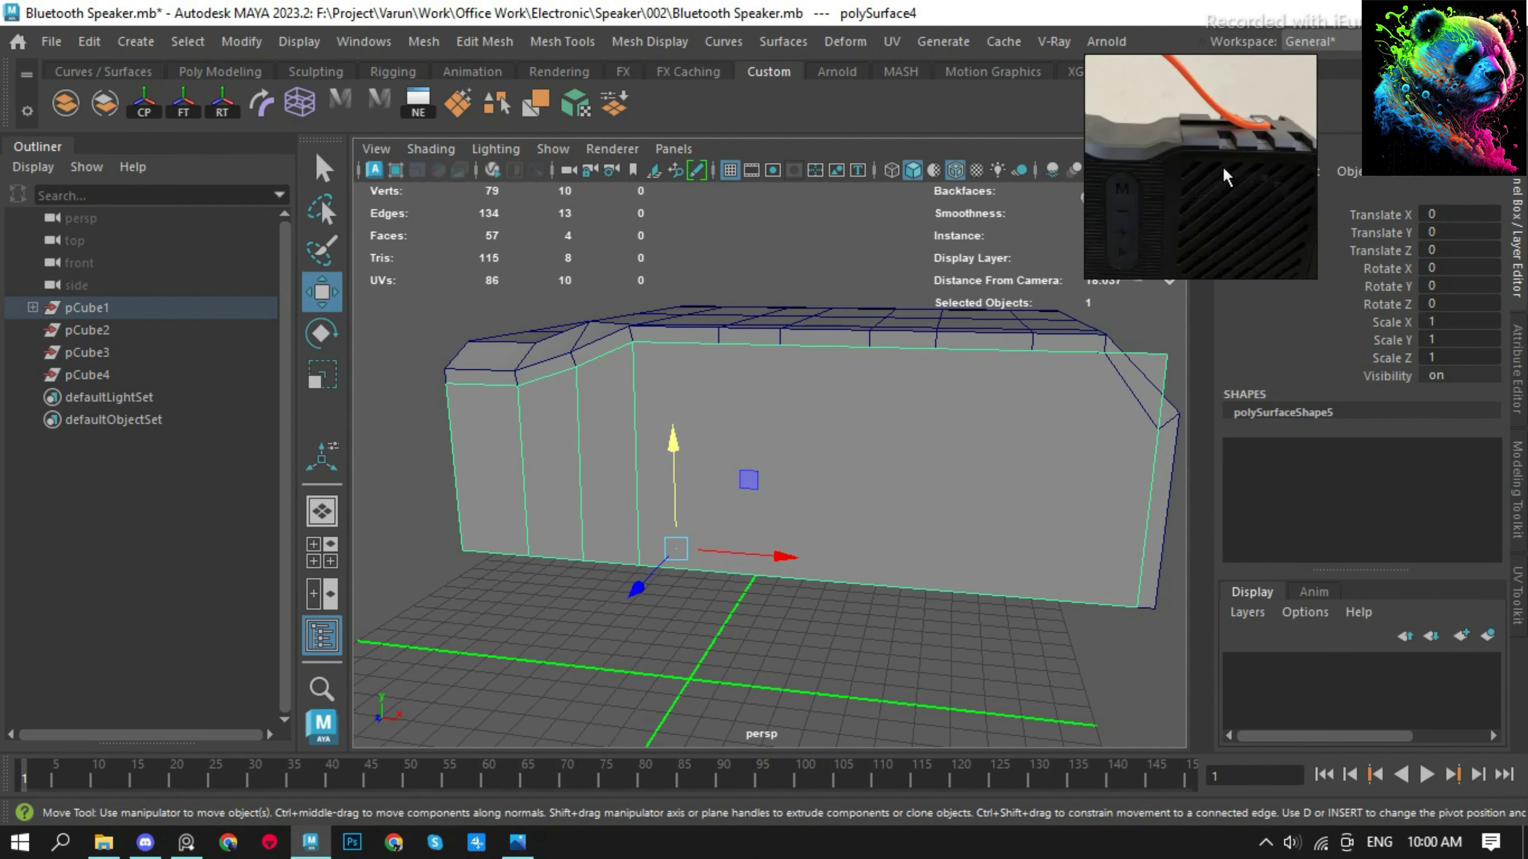
left_click(662, 379)
key("f")
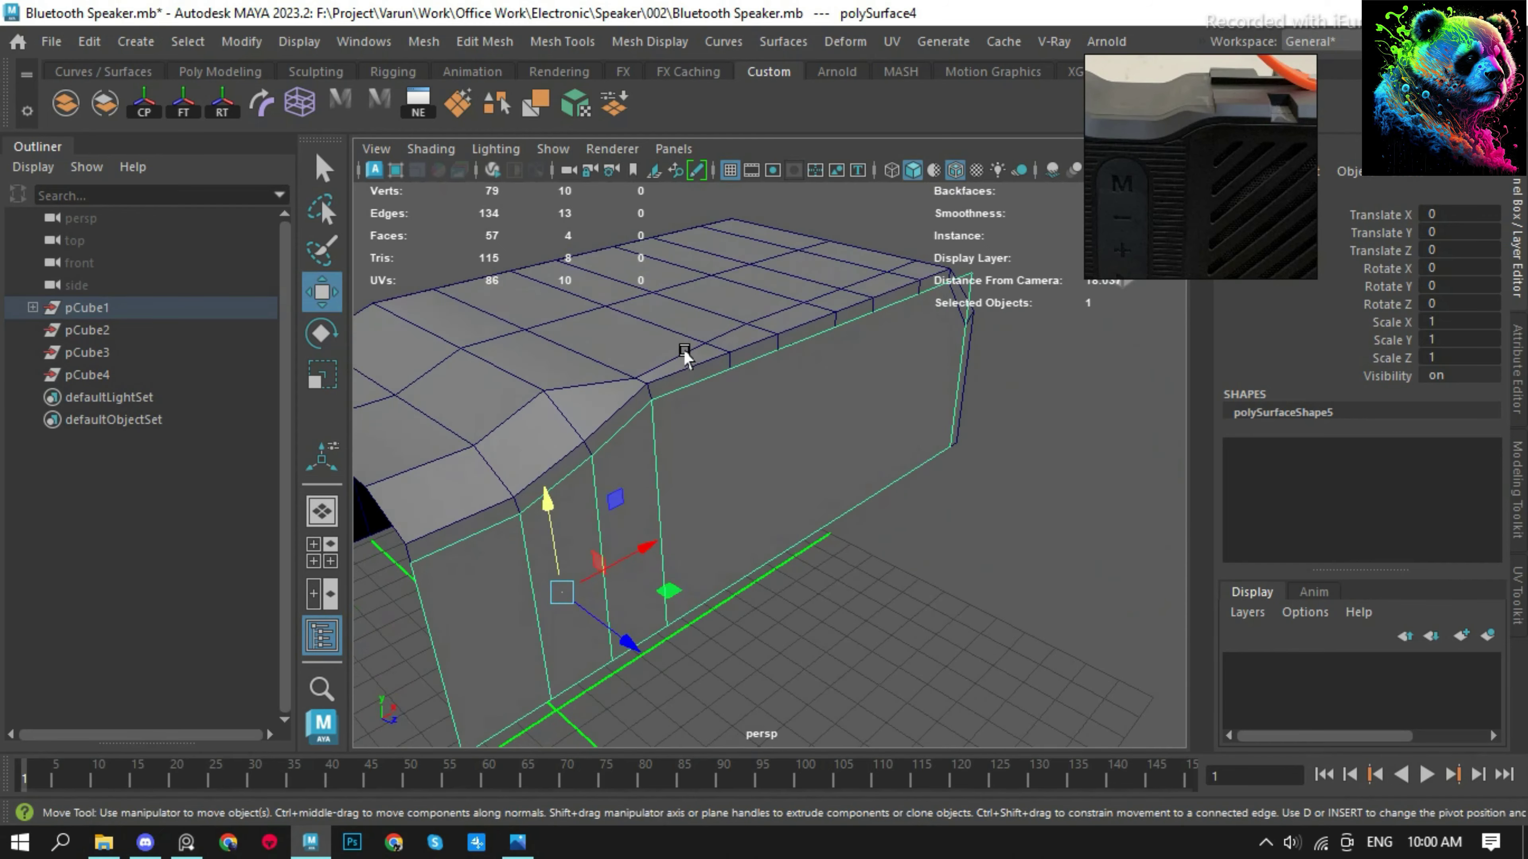
scroll(1188, 85, "up", 1)
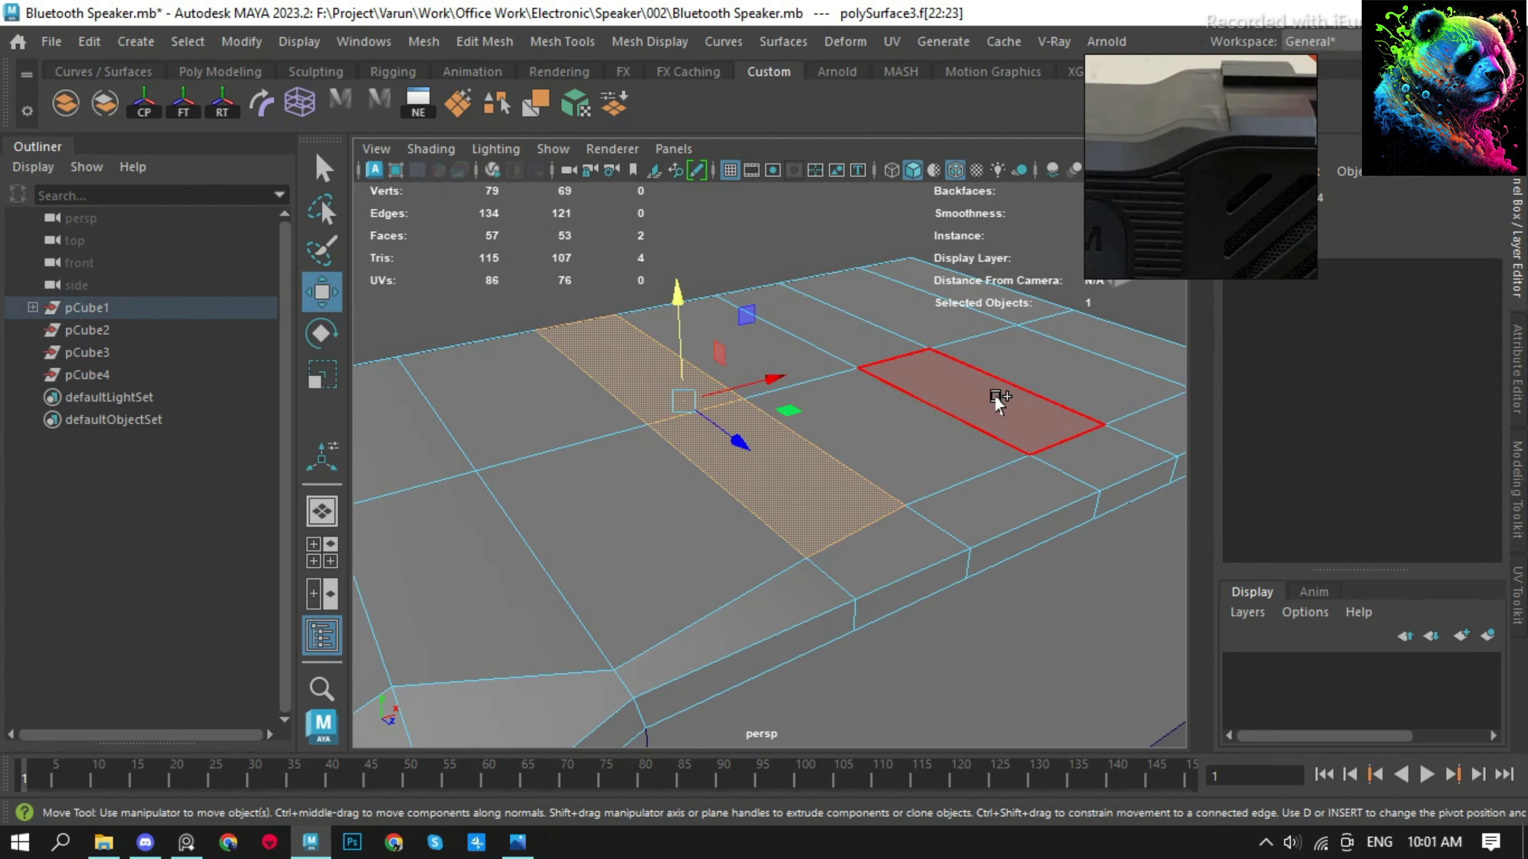
Extrude the strip of bevelled end faces outward by about 0.227 Local Translate Z.
mouse_move(811, 311)
left_mouse_down("alt")
mouse_move(1016, 469)
mouse_move(968, 578)
left_mouse_up("alt")
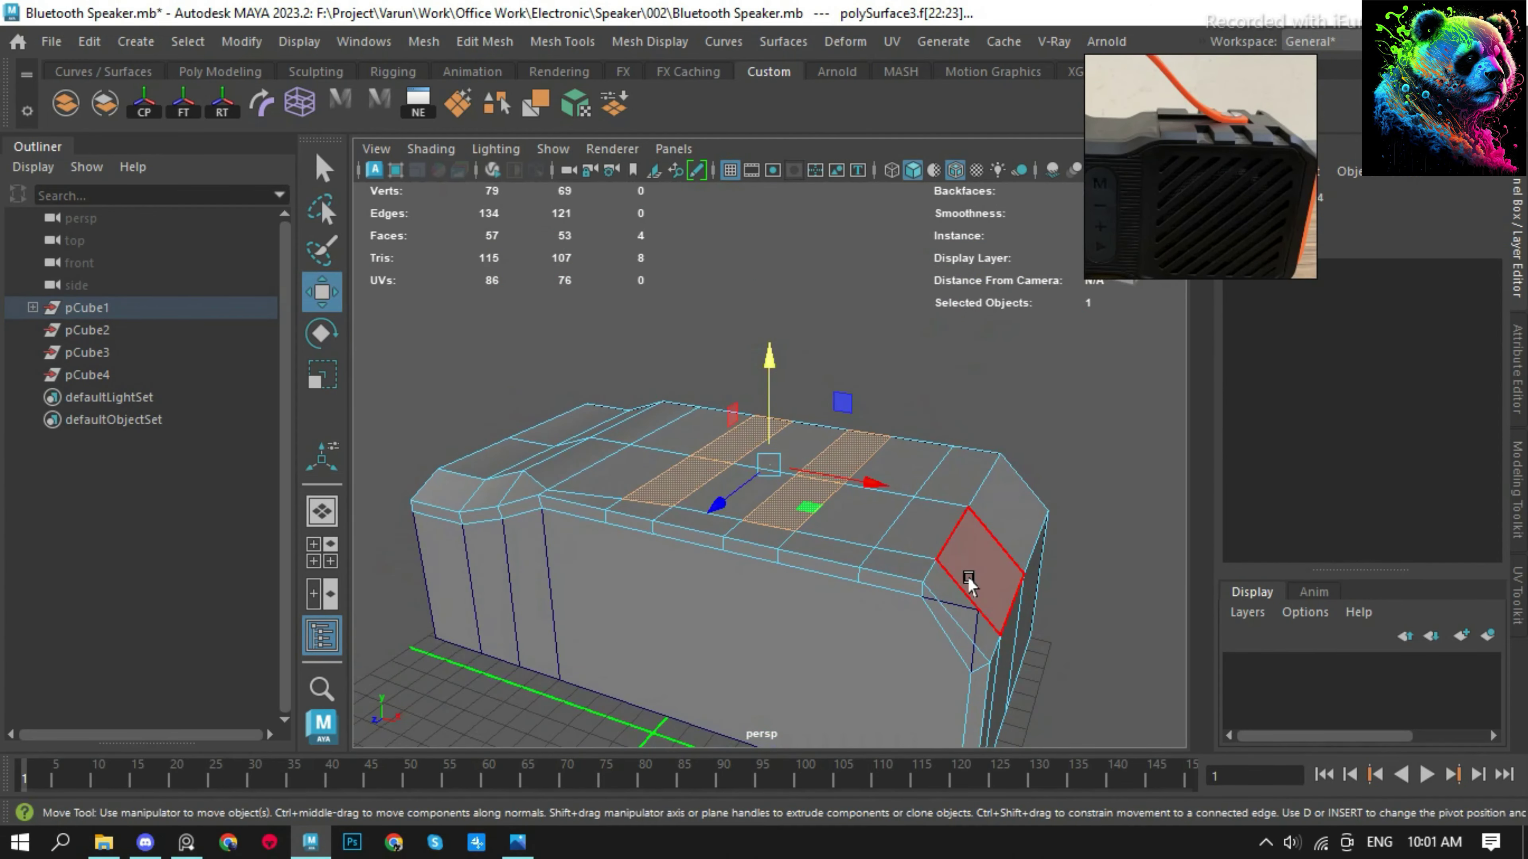
left_click(969, 577)
key("f")
scroll(935, 589, "down", 5)
double_click(790, 669, "shift")
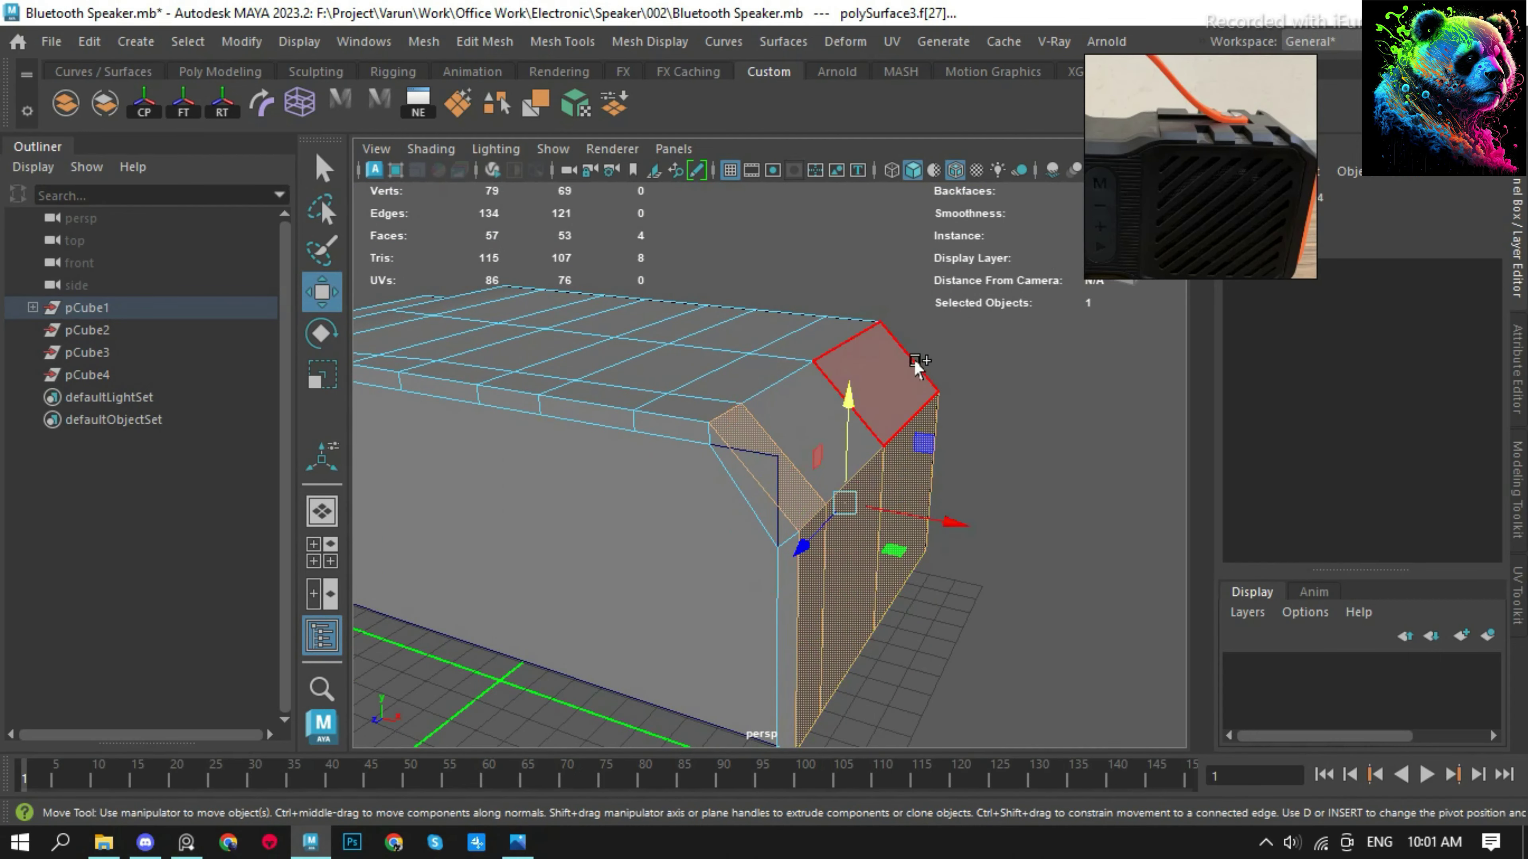
left_click_drag(836, 391, 738, 385, "alt")
key("ctrl+e")
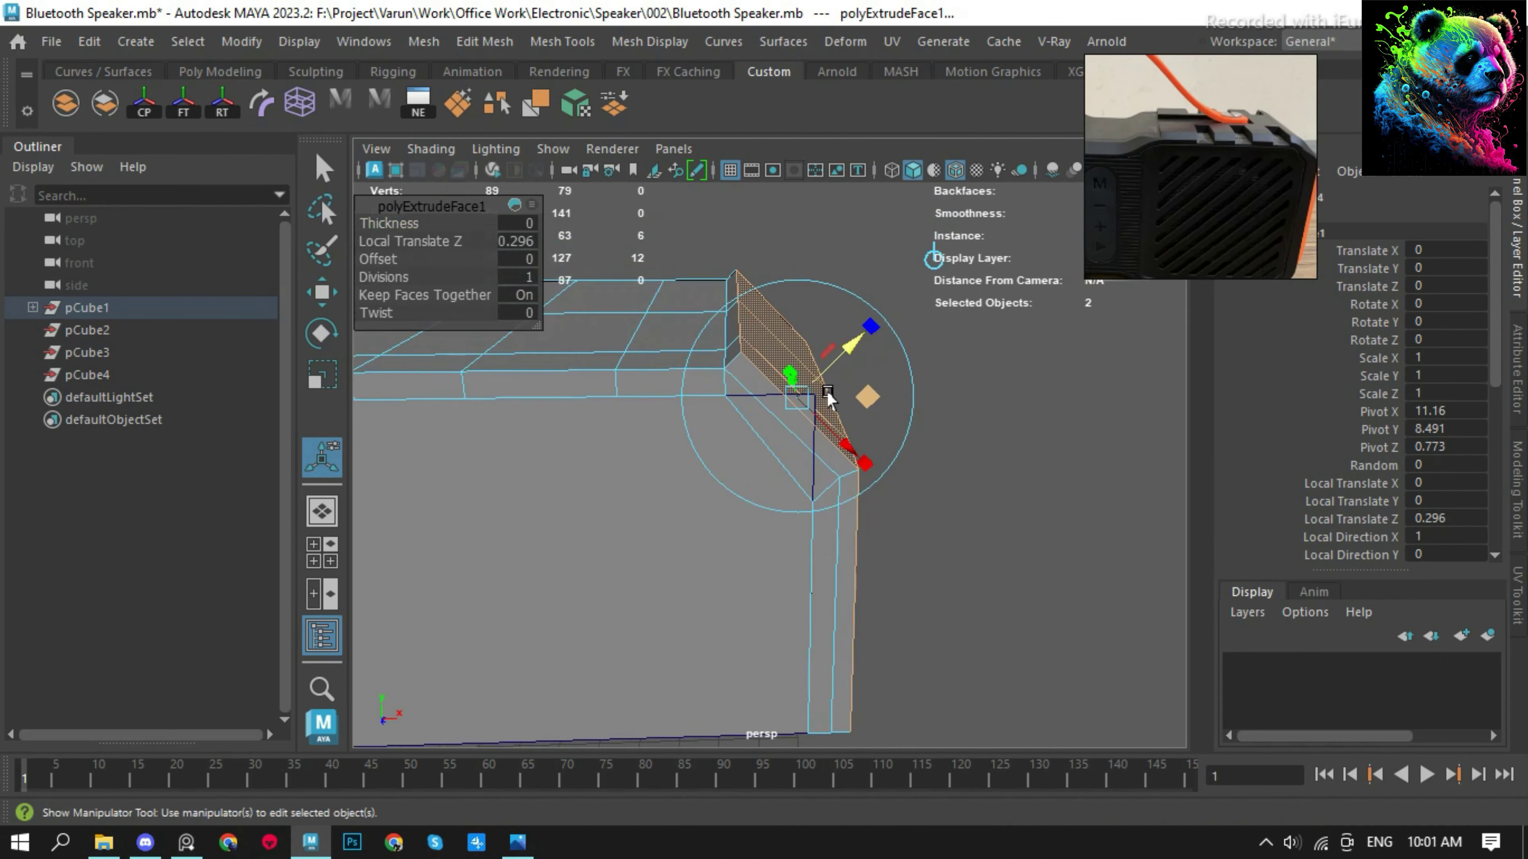
mouse_move(852, 324)
left_mouse_down("alt")
mouse_move(838, 412)
mouse_move(778, 409)
mouse_move(836, 255)
left_mouse_up("alt")
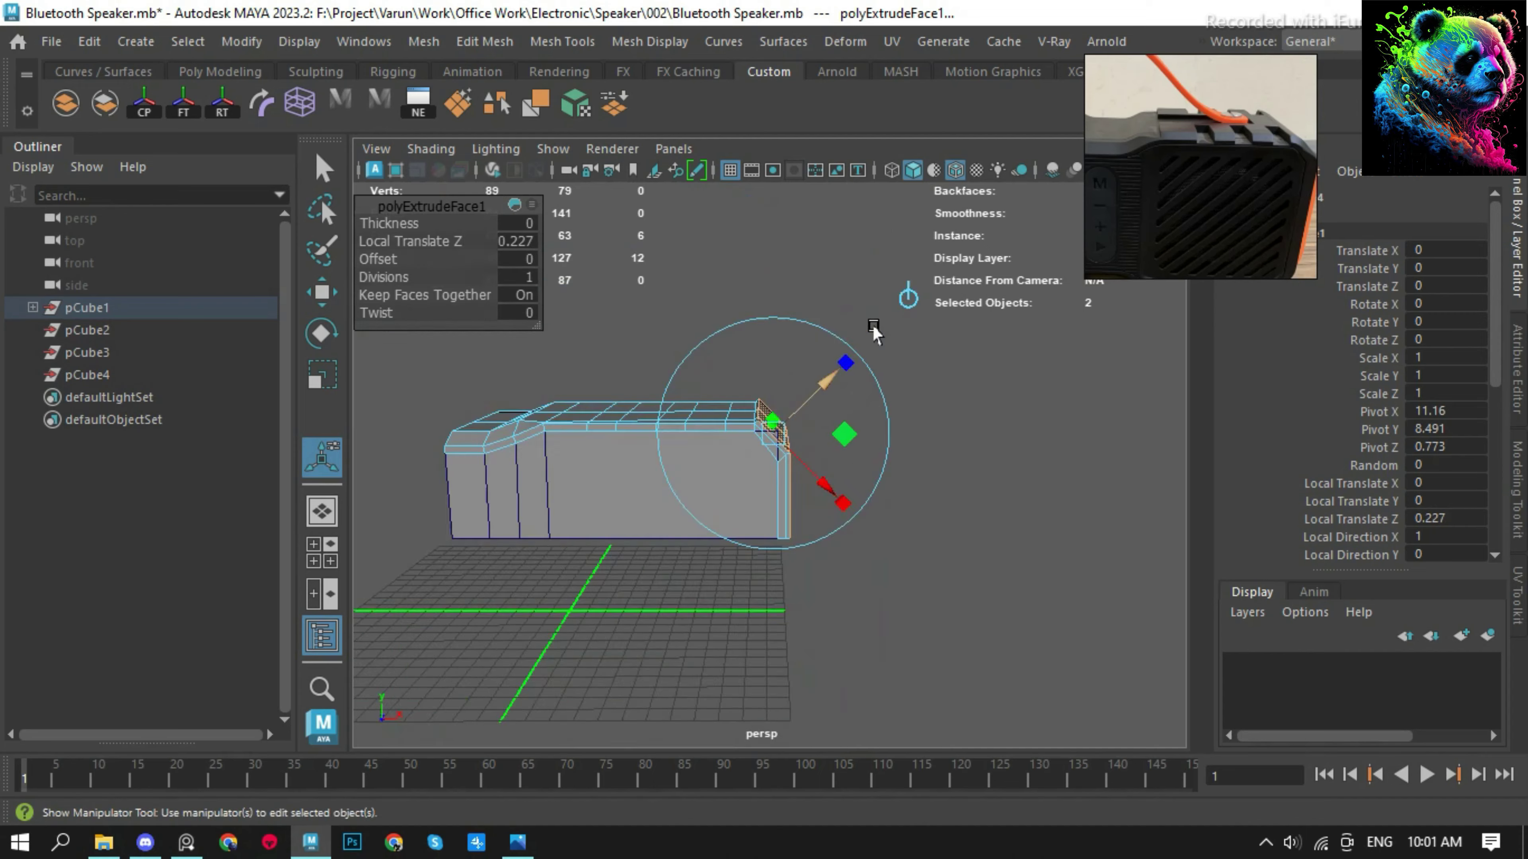
Delete the stray face on the end and inspect the end strip.
left_click(819, 680)
key("Delete")
left_click_drag(876, 365, 699, 437, "alt")
left_click(812, 457)
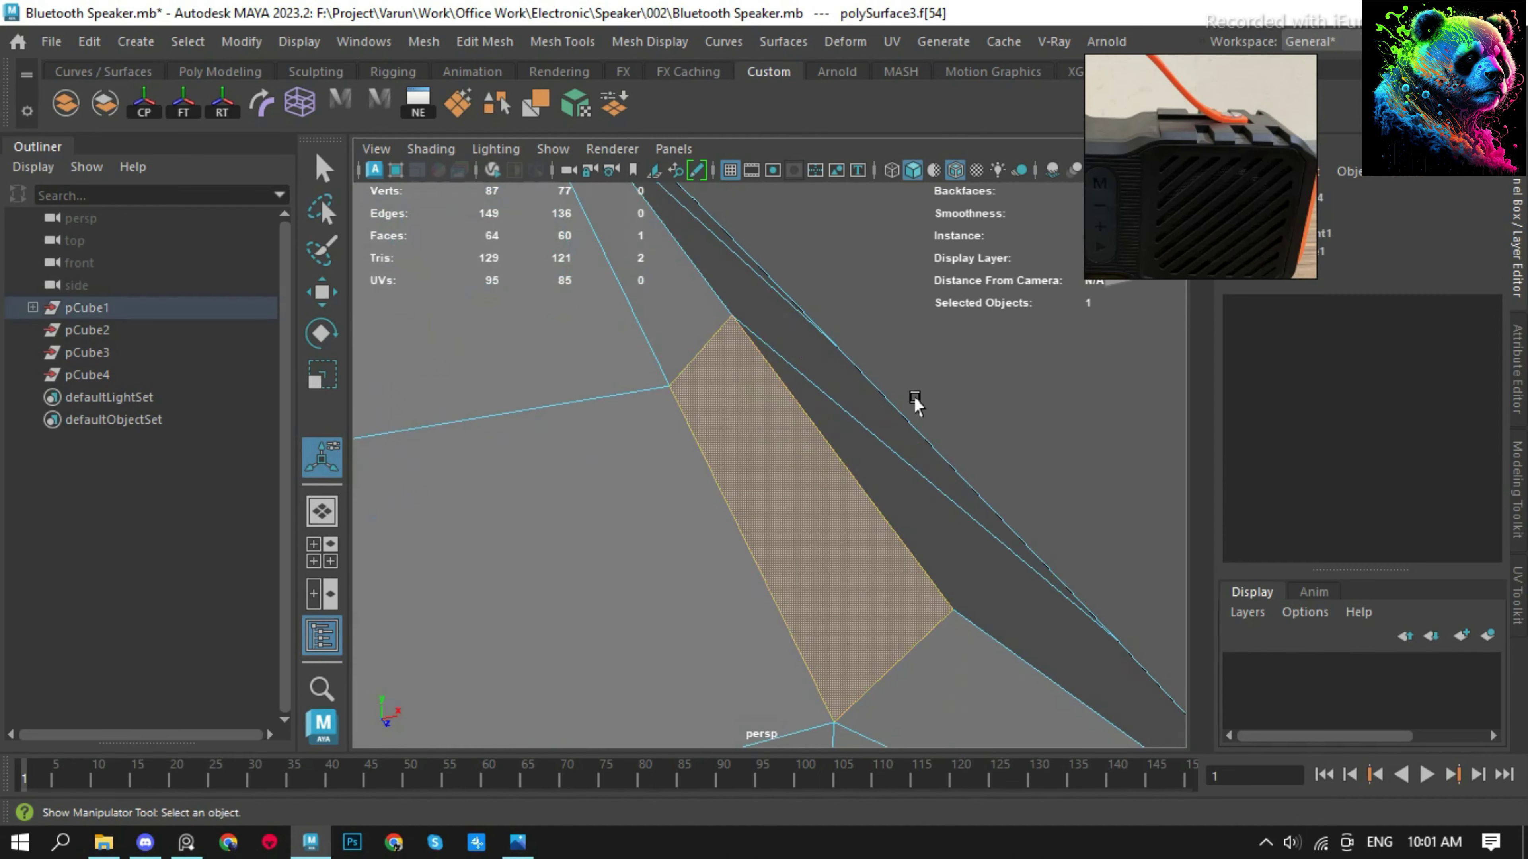
left_click_drag(915, 403, 620, 367, "alt")
key("a")
left_click_drag(920, 426, 887, 467, "alt")
Select an edge across the top, convert it to faces and try scaling them.
key("q")
key("F10")
left_click(782, 429)
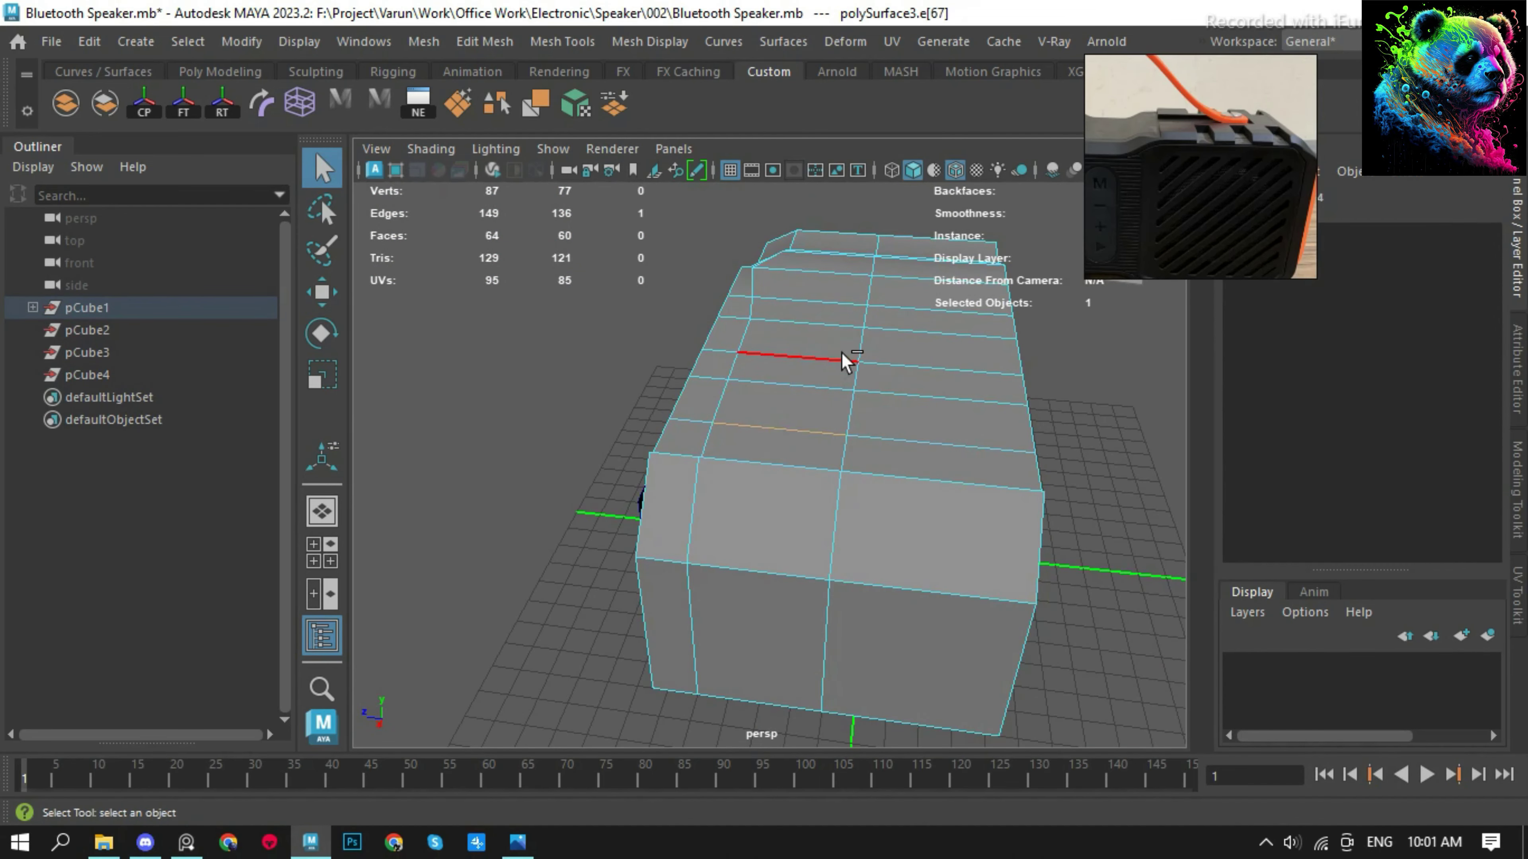
key("f")
key("a")
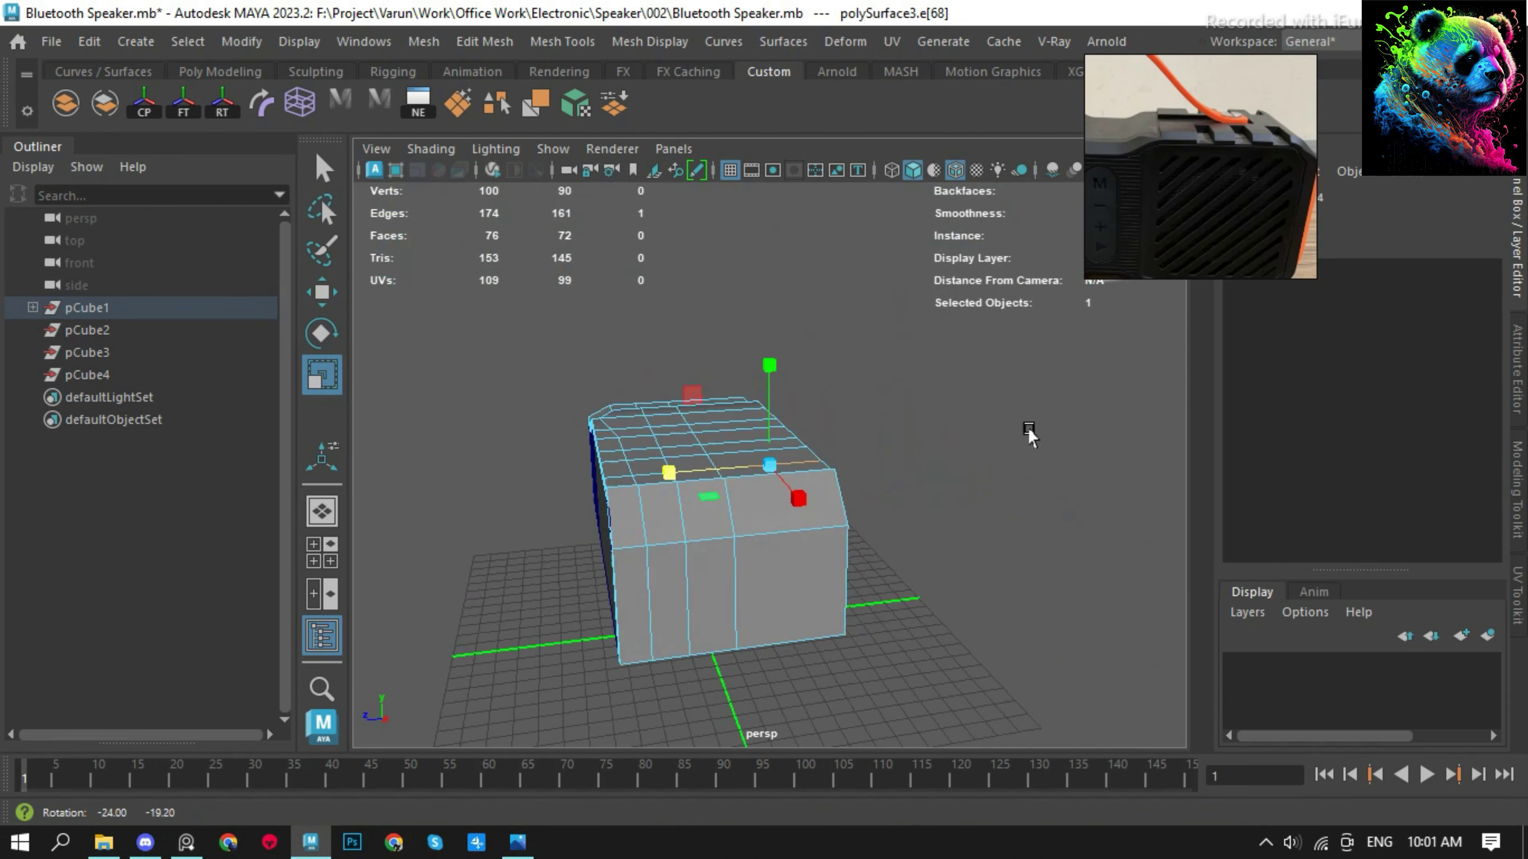
left_click_drag(1023, 429, 778, 519, "alt")
key("ctrl+F11")
scroll(688, 533, "up", 3)
mouse_move(687, 533)
left_mouse_down("alt")
mouse_move(726, 385)
mouse_move(818, 437)
left_mouse_up("alt")
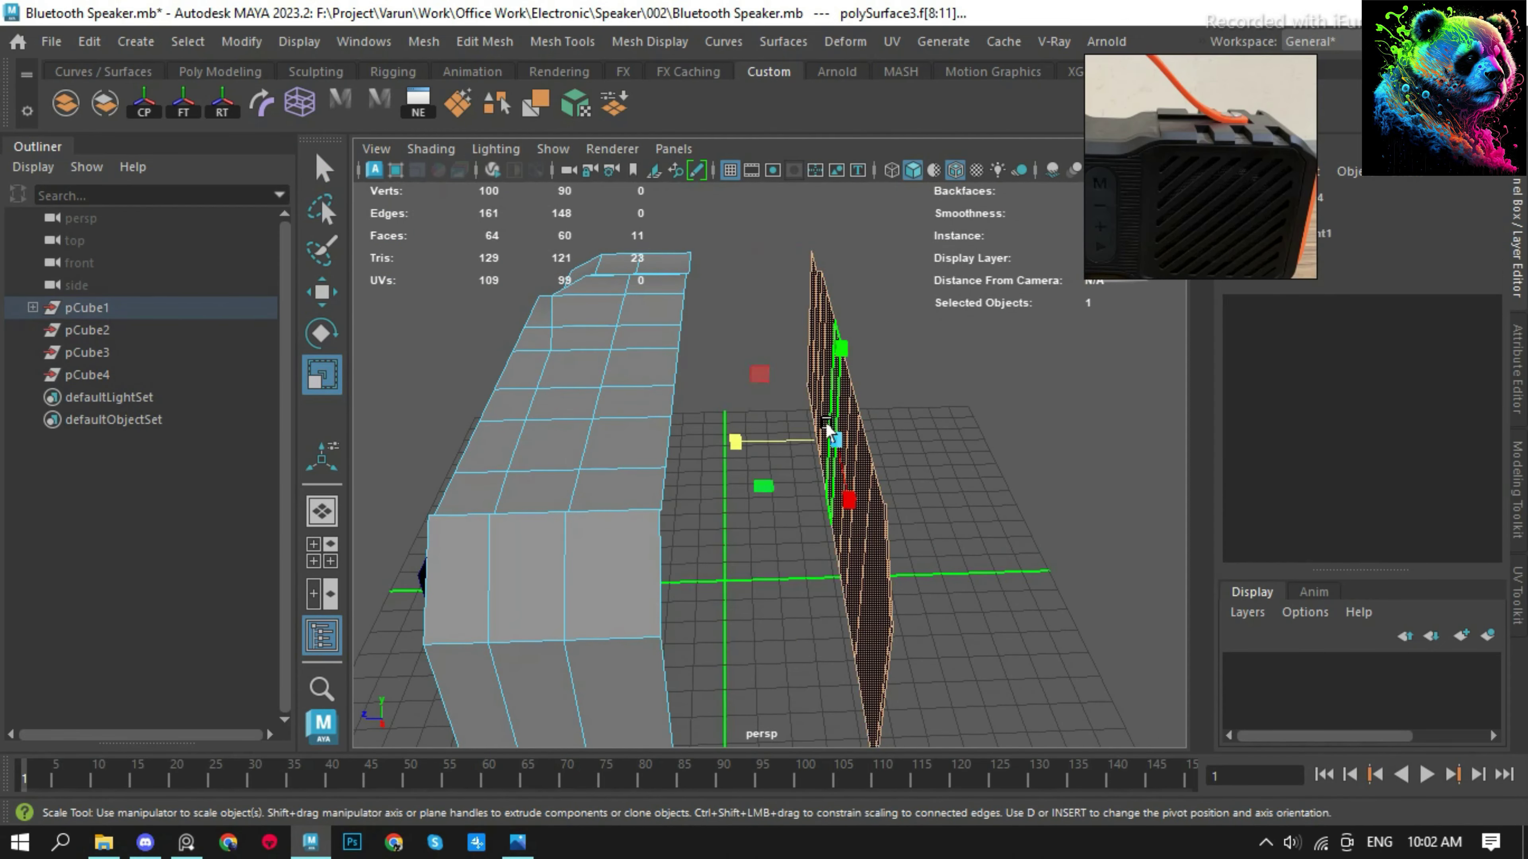
key("F8")
Select the horizontal edges across the body, then clear the selection.
key("F10")
mouse_move(795, 501)
left_mouse_down("alt")
mouse_move(801, 445)
mouse_move(887, 511)
left_mouse_up("alt")
key("F8")
key("F10")
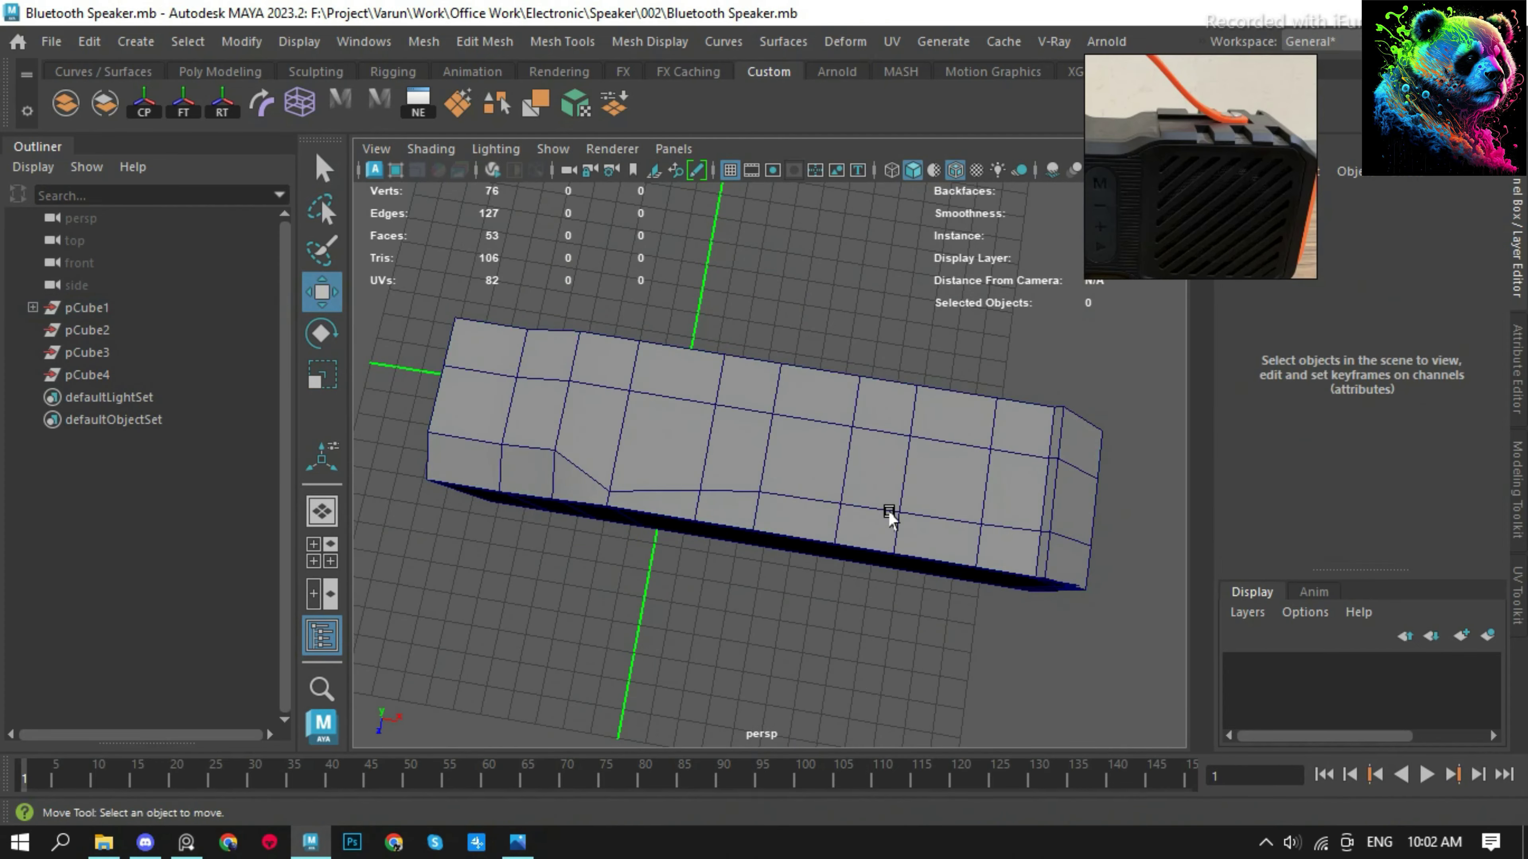
scroll(833, 424, "up", 4)
left_click_drag(833, 424, 743, 502, "alt")
Multi-Cut a new edge loop along the top of the body.
left_click(842, 488)
right_click_drag(795, 279, 776, 213, "shift")
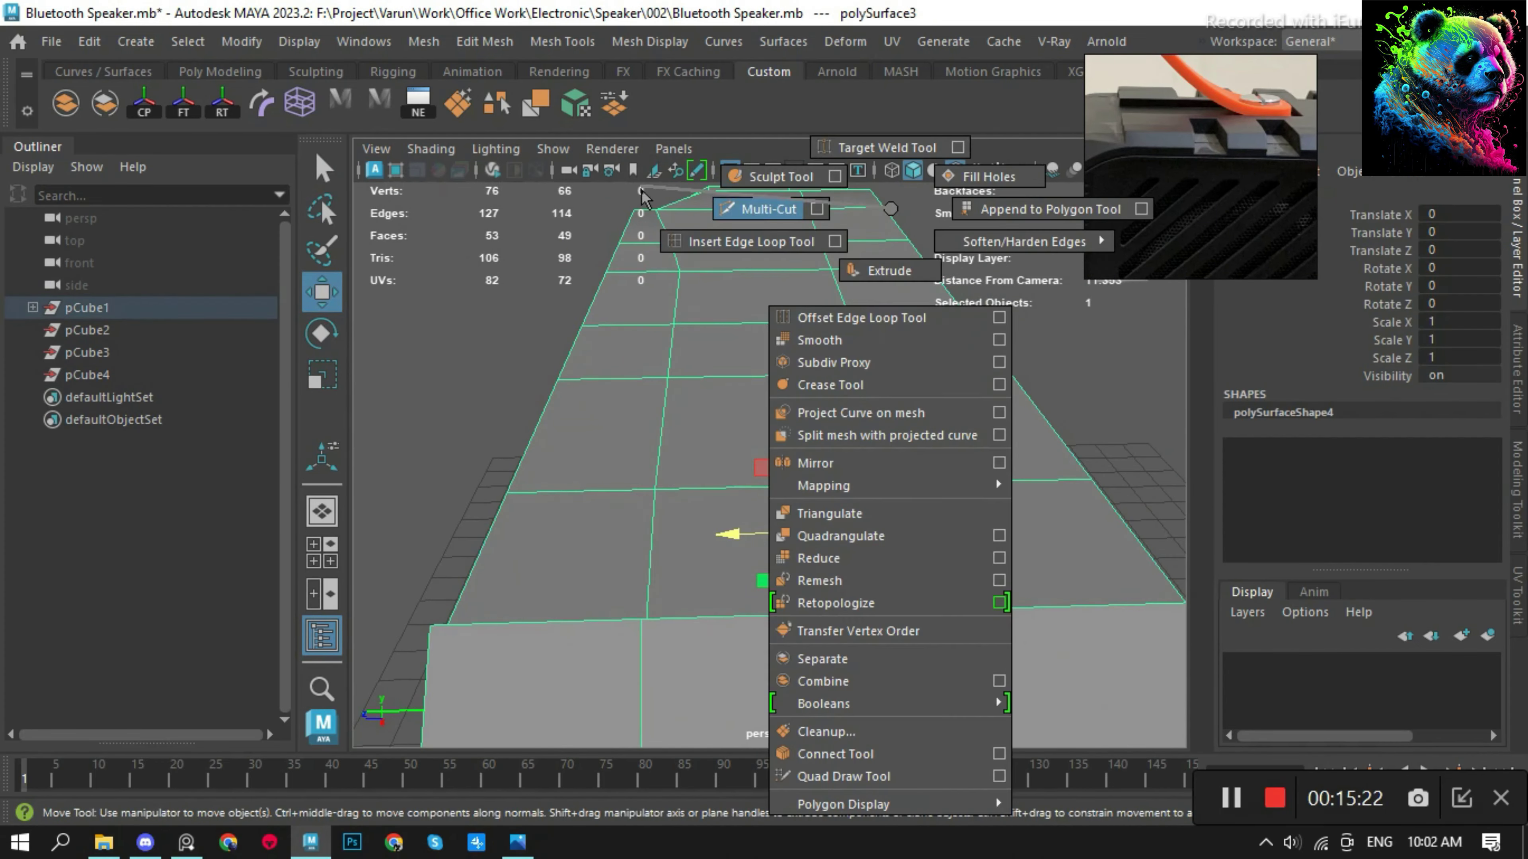
left_click(877, 480, "ctrl")
key("w")
key("F8")
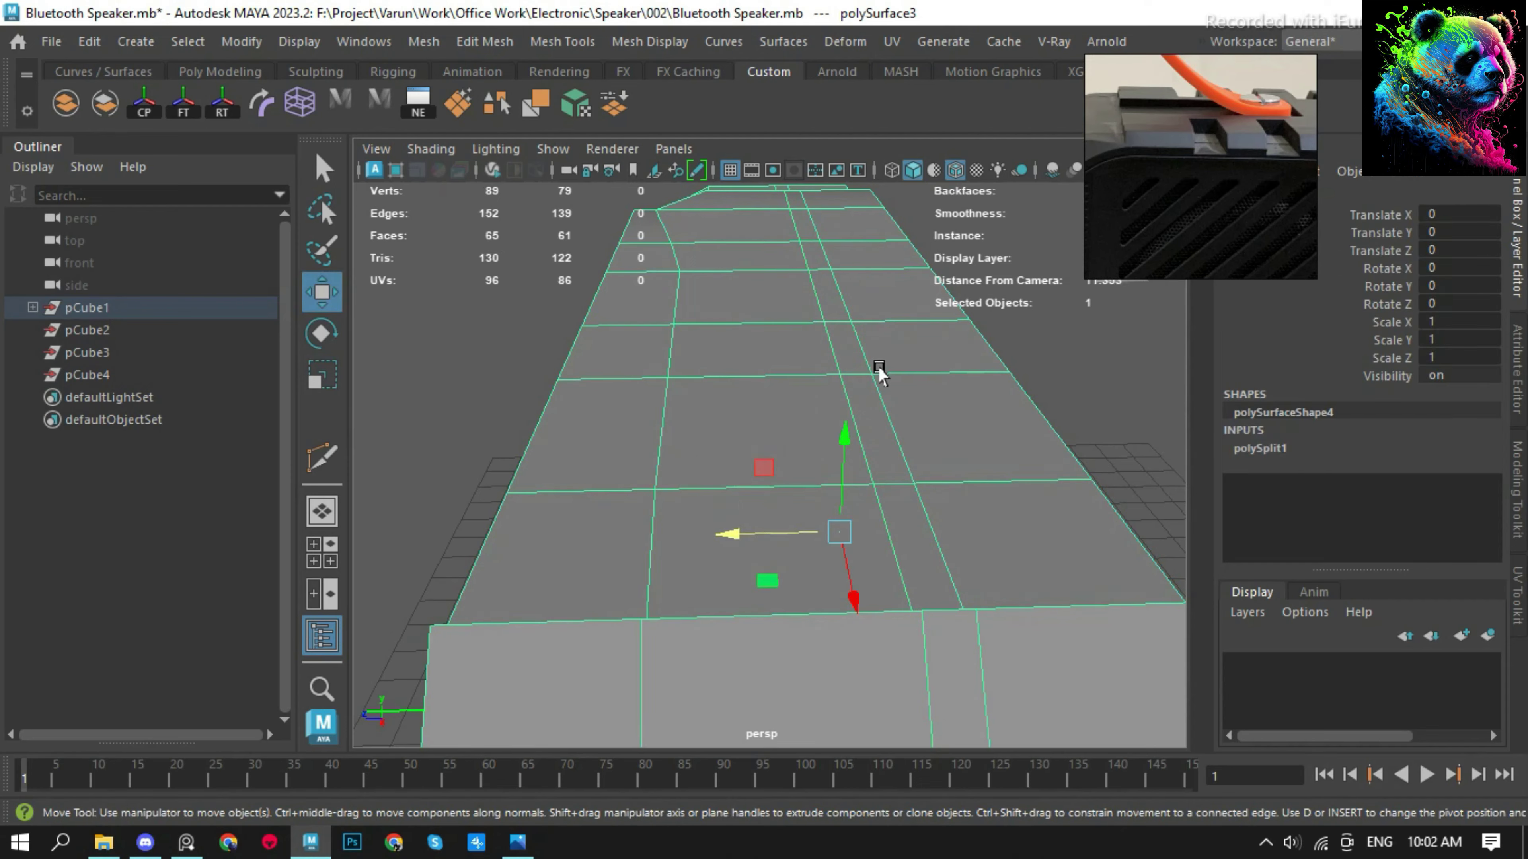
scroll(750, 529, "down", 5)
Duplicate the body and mirror the copy with Scale X -1.
left_click(774, 575)
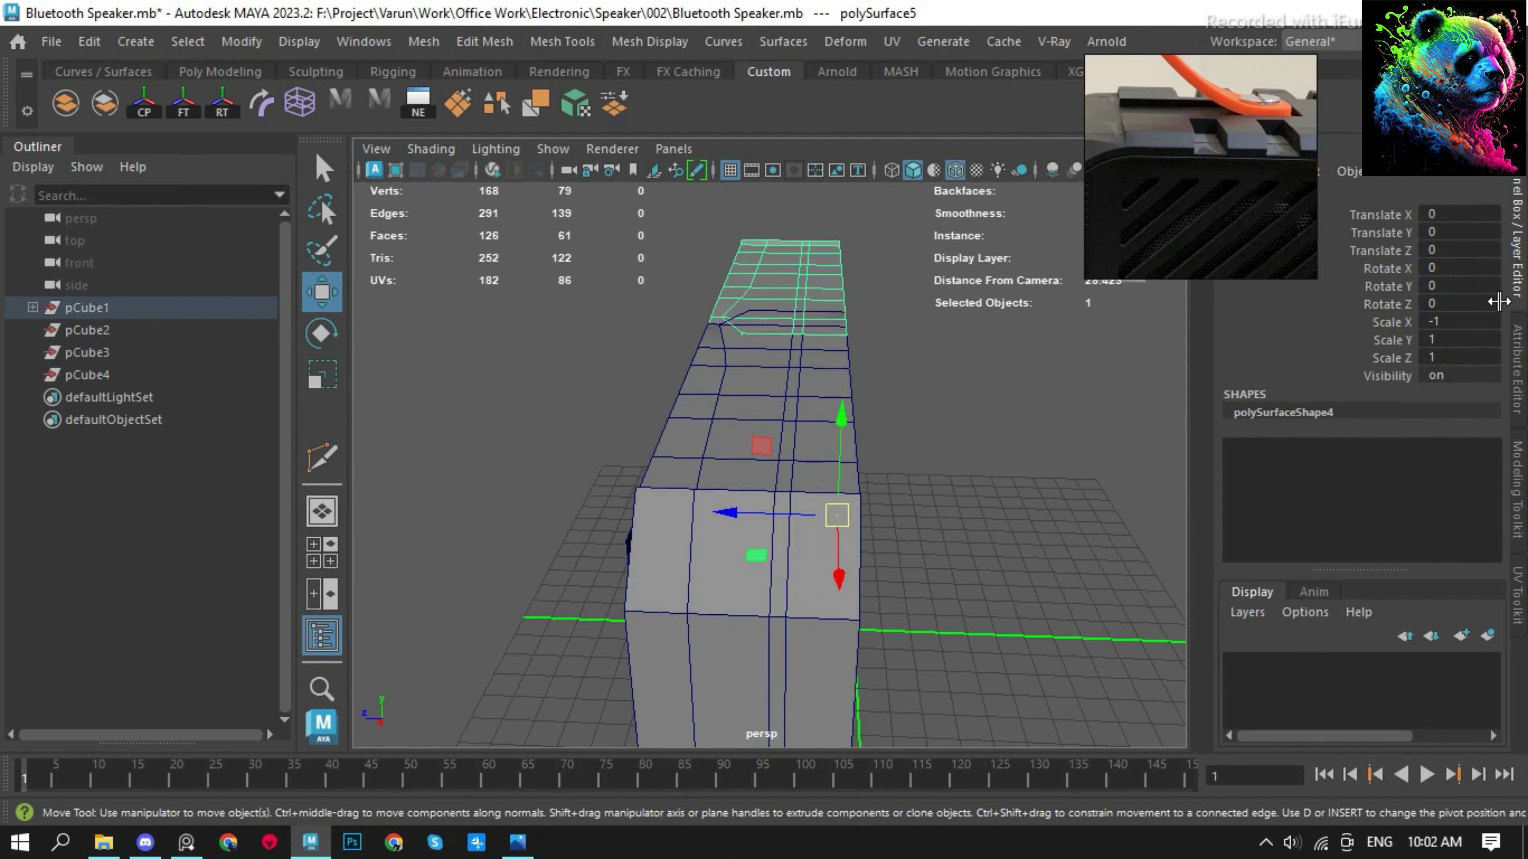
type("-1")
key("Return")
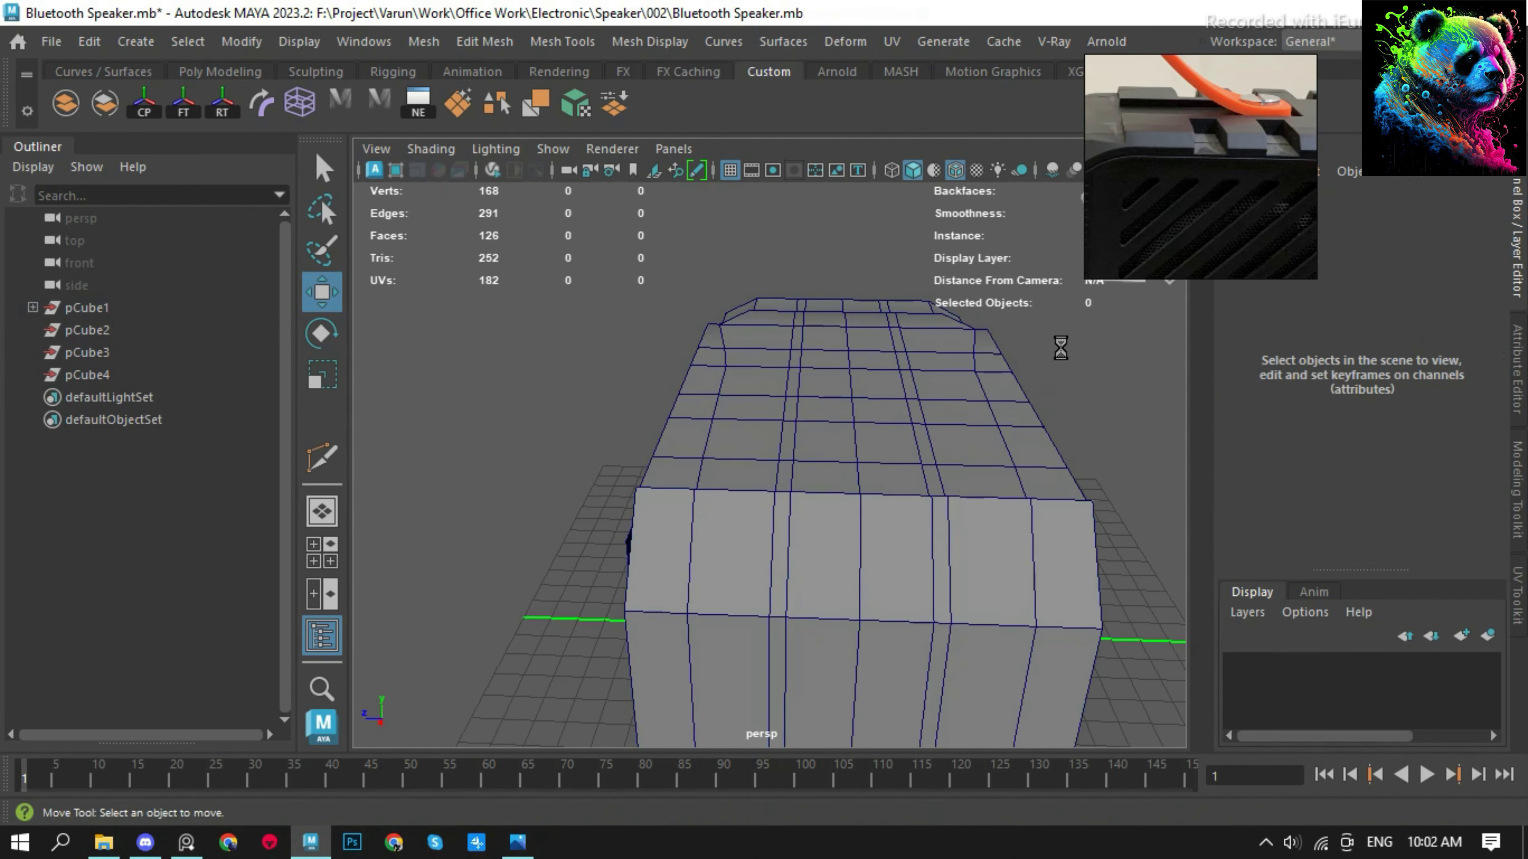
left_click_drag(782, 482, 876, 437, "alt")
left_click(658, 624)
mouse_move(658, 625)
left_mouse_down("alt")
mouse_move(988, 635)
mouse_move(711, 491)
left_mouse_up("alt")
Inspect the seam between halves and select faces along it.
left_click(711, 491)
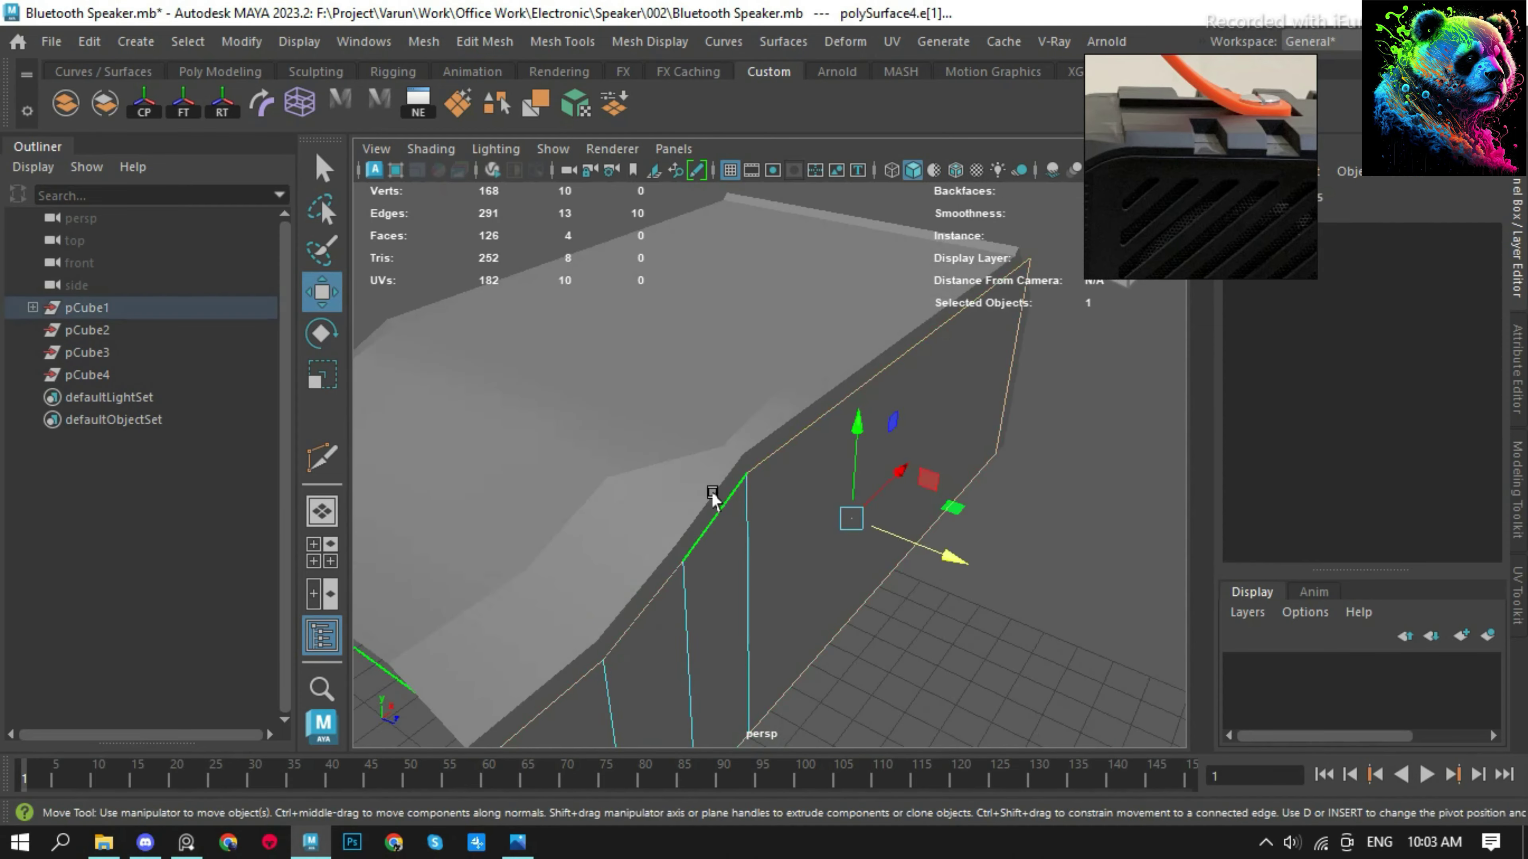
key("F10")
scroll(768, 479, "up", 5)
scroll(1003, 479, "down", 5)
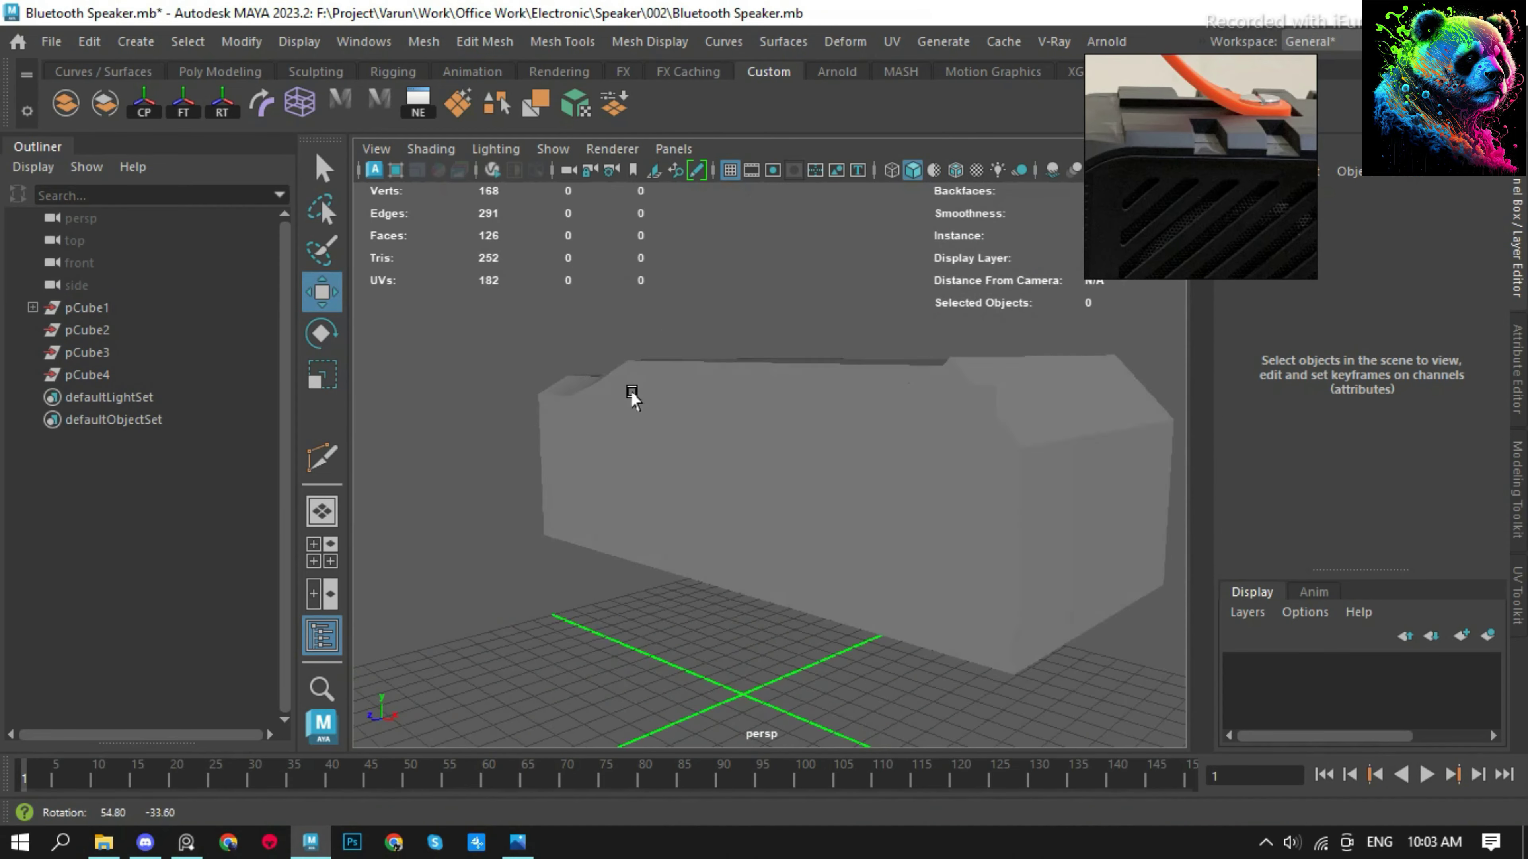
left_click_drag(627, 392, 819, 433, "alt")
left_click(819, 433)
mouse_move(938, 331)
left_mouse_down("alt")
mouse_move(920, 411)
mouse_move(580, 501)
mouse_move(580, 518)
mouse_move(709, 546)
mouse_move(795, 451)
left_mouse_up("alt")
scroll(750, 444, "down", 4)
left_click(521, 552, "shift")
Select the rectangular top panel faces and extrude them outward by 0.161 Local Translate Z.
key("F10")
key("f")
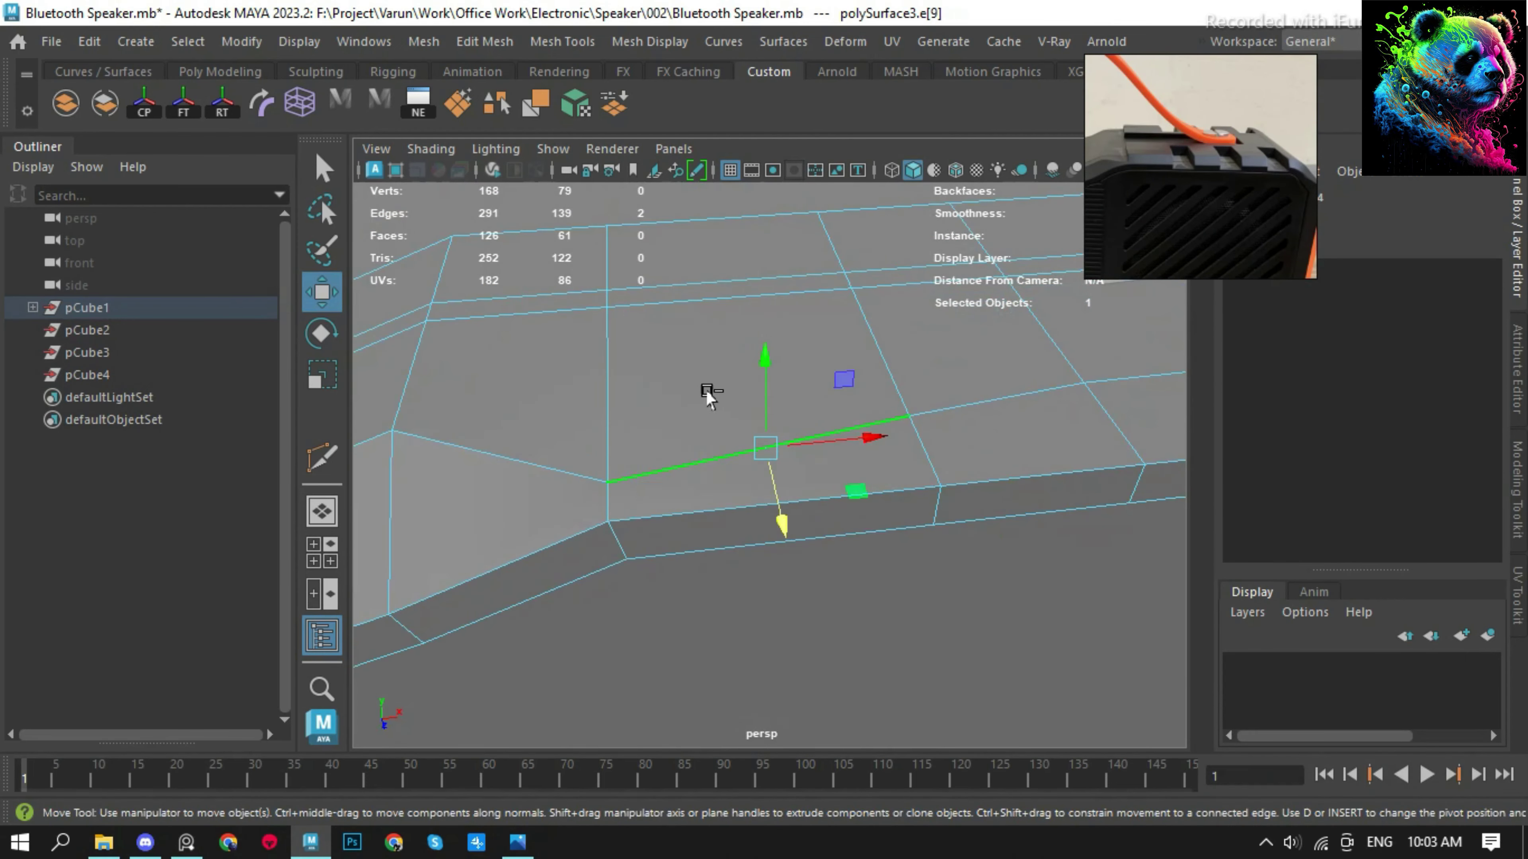
key("F11")
scroll(752, 385, "down", 3)
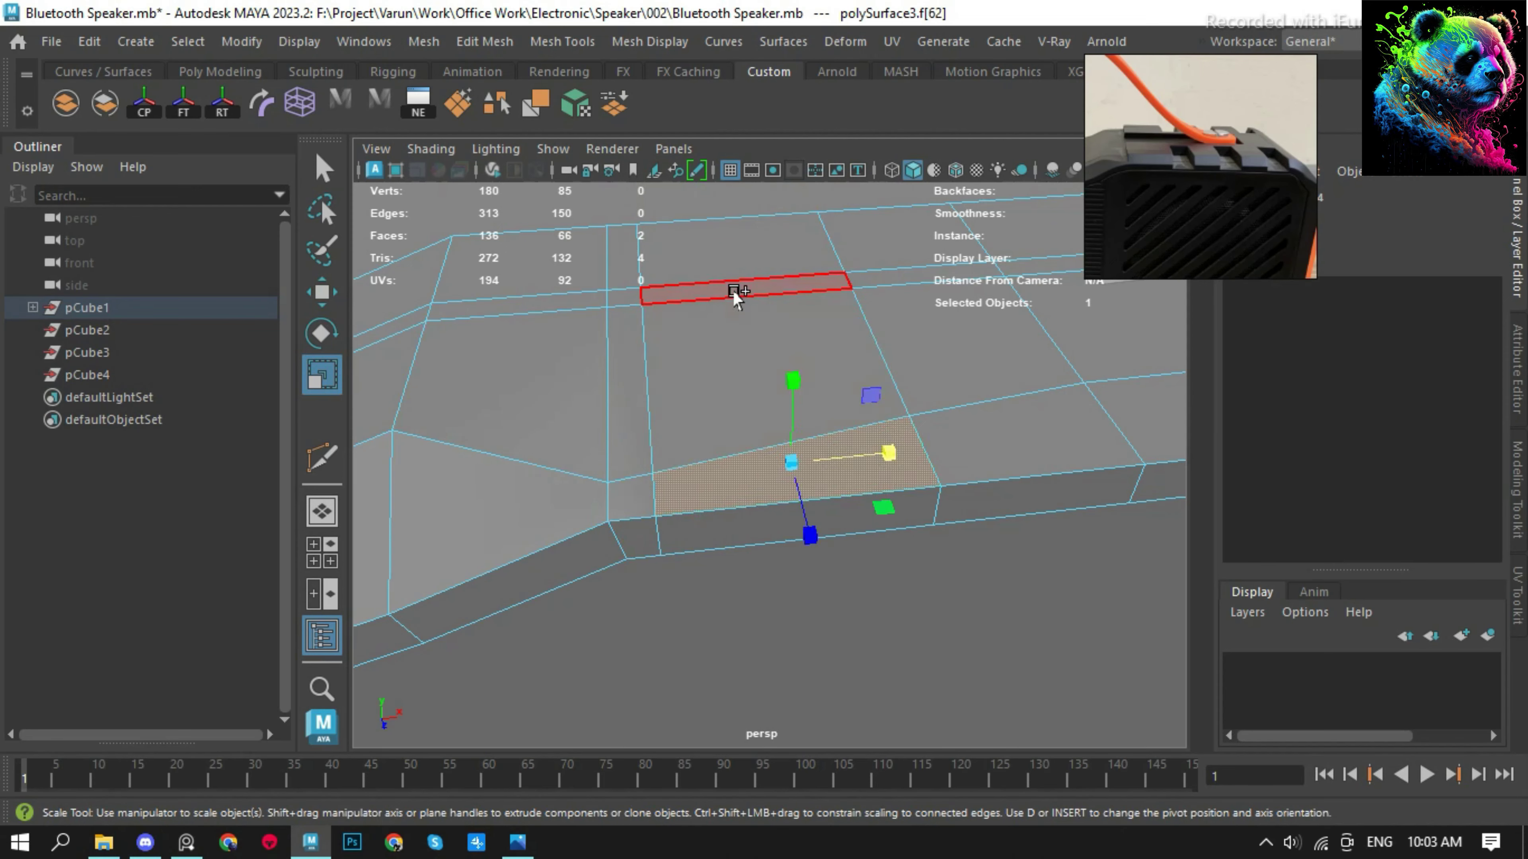
mouse_move(733, 290)
left_mouse_down("alt")
mouse_move(1024, 297)
mouse_move(1085, 427)
mouse_move(1037, 536)
left_mouse_up("alt")
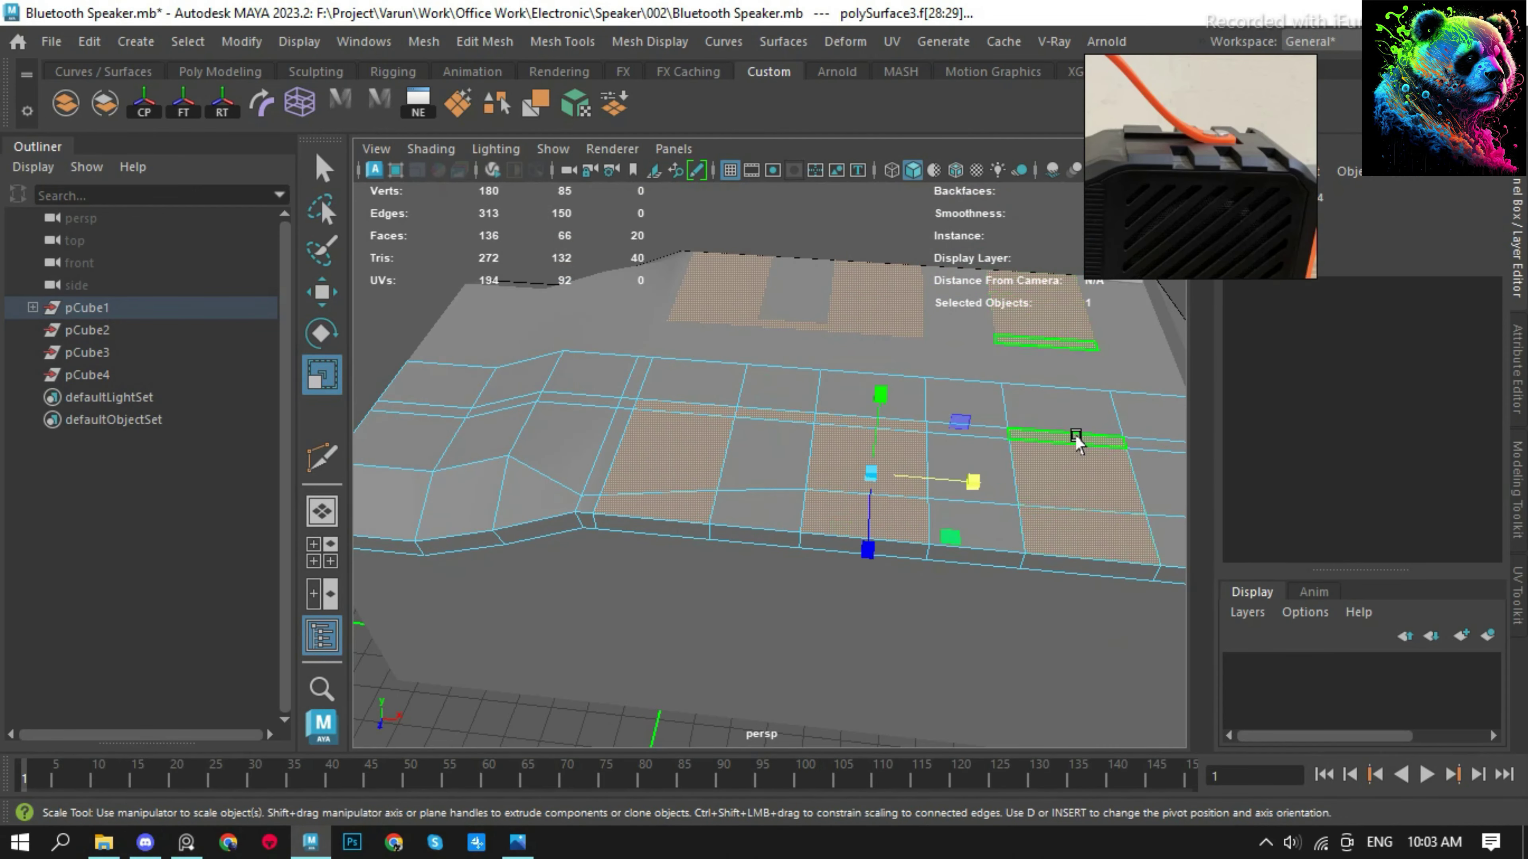
left_click(981, 475, "shift")
left_click_drag(981, 475, 1039, 454, "alt")
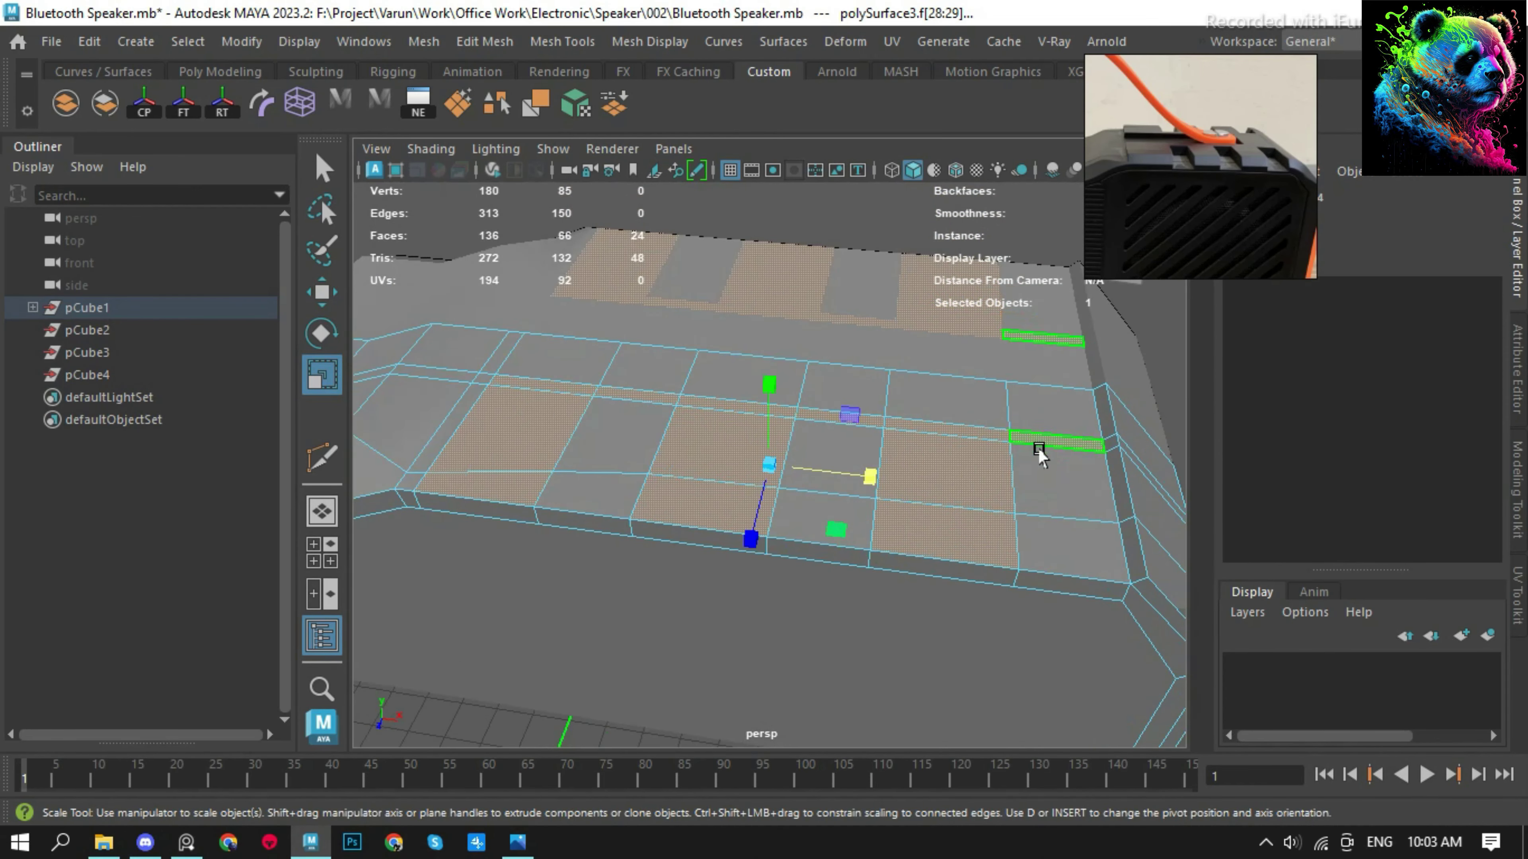
key("ctrl+e")
left_click_drag(697, 443, 697, 440)
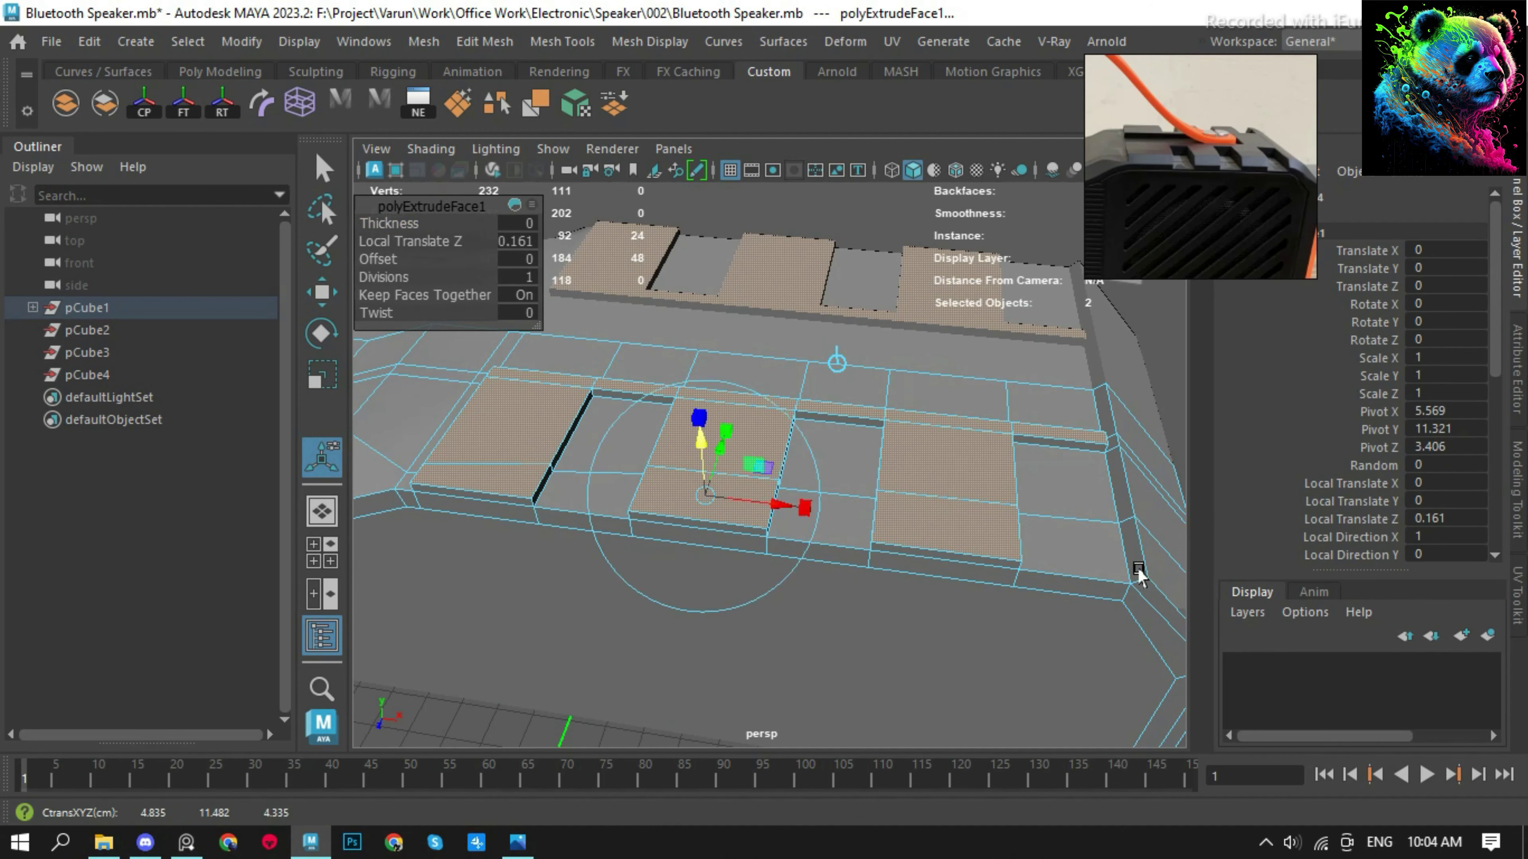
left_click_drag(1125, 471, 767, 539, "alt")
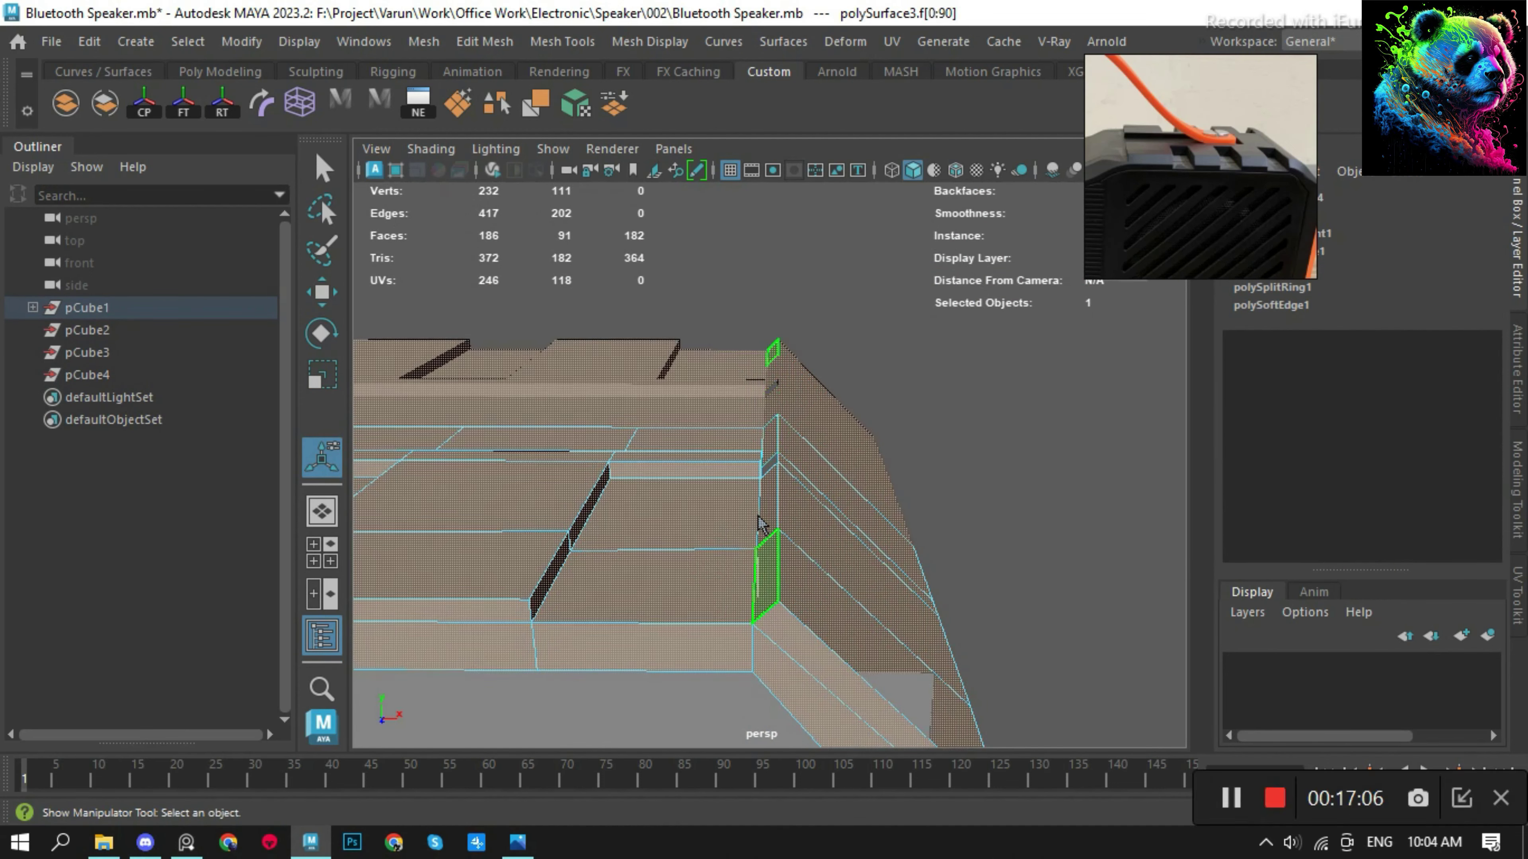
Convert the corner edge loop to vertices and merge the doubled corner vertices.
key("F10")
double_click(779, 457)
left_click_drag(743, 481, 788, 498, "alt")
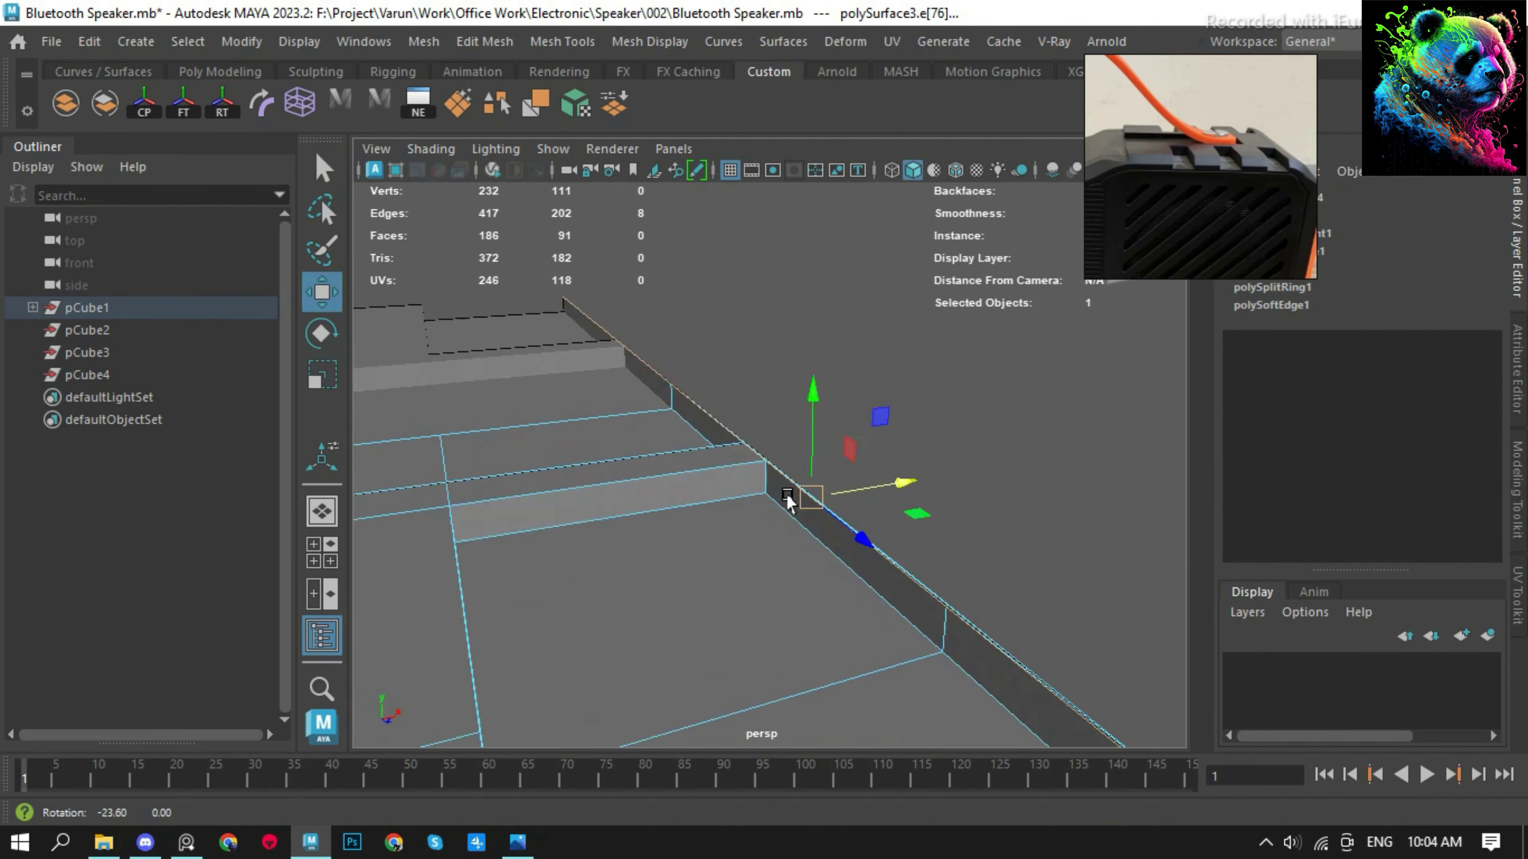
key("ctrl+F9")
left_click_drag(672, 409, 931, 447, "alt")
scroll(678, 566, "up", 3)
right_click_drag(665, 368, 749, 247, "shift")
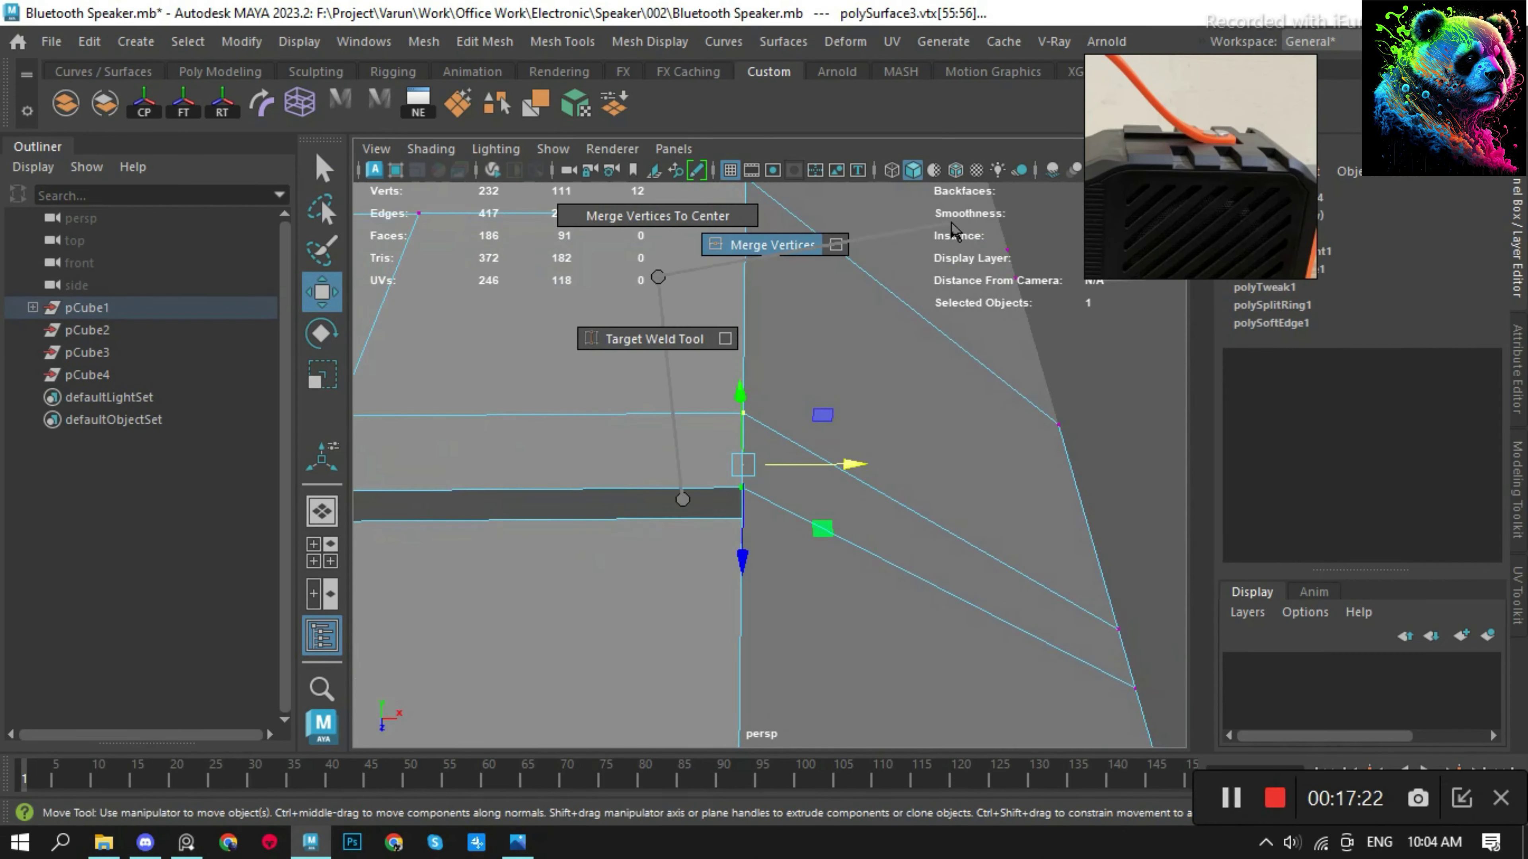
key("F8")
Bevel the corner edges and shift them up and right in the front view.
mouse_move(853, 324)
left_mouse_down("alt")
mouse_move(819, 461)
mouse_move(806, 396)
mouse_move(743, 409)
left_mouse_up("alt")
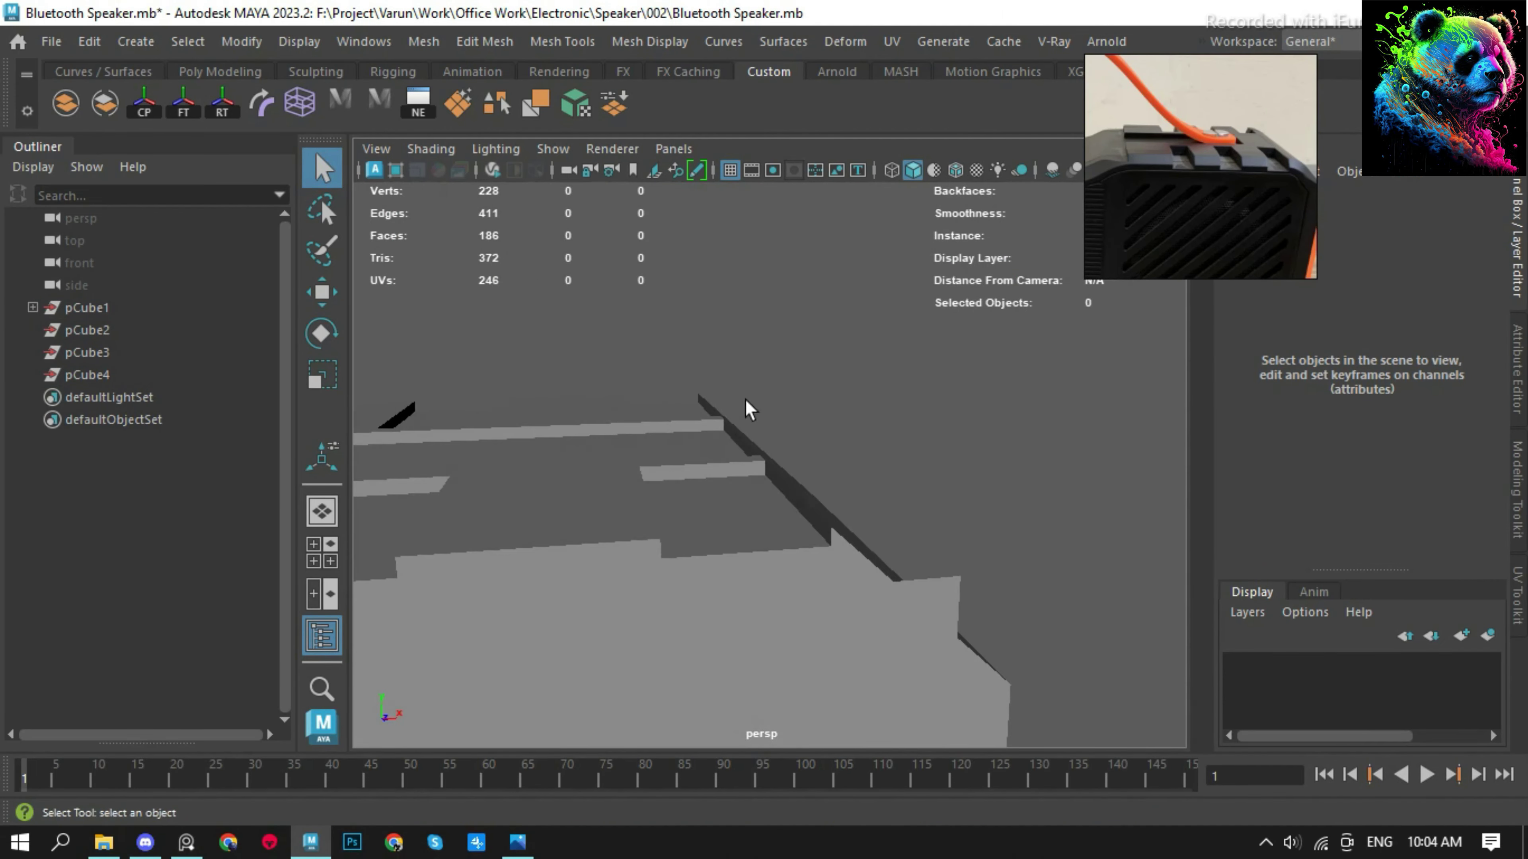
left_click(761, 458)
right_click_drag(915, 348, 805, 379, "ctrl")
key("w")
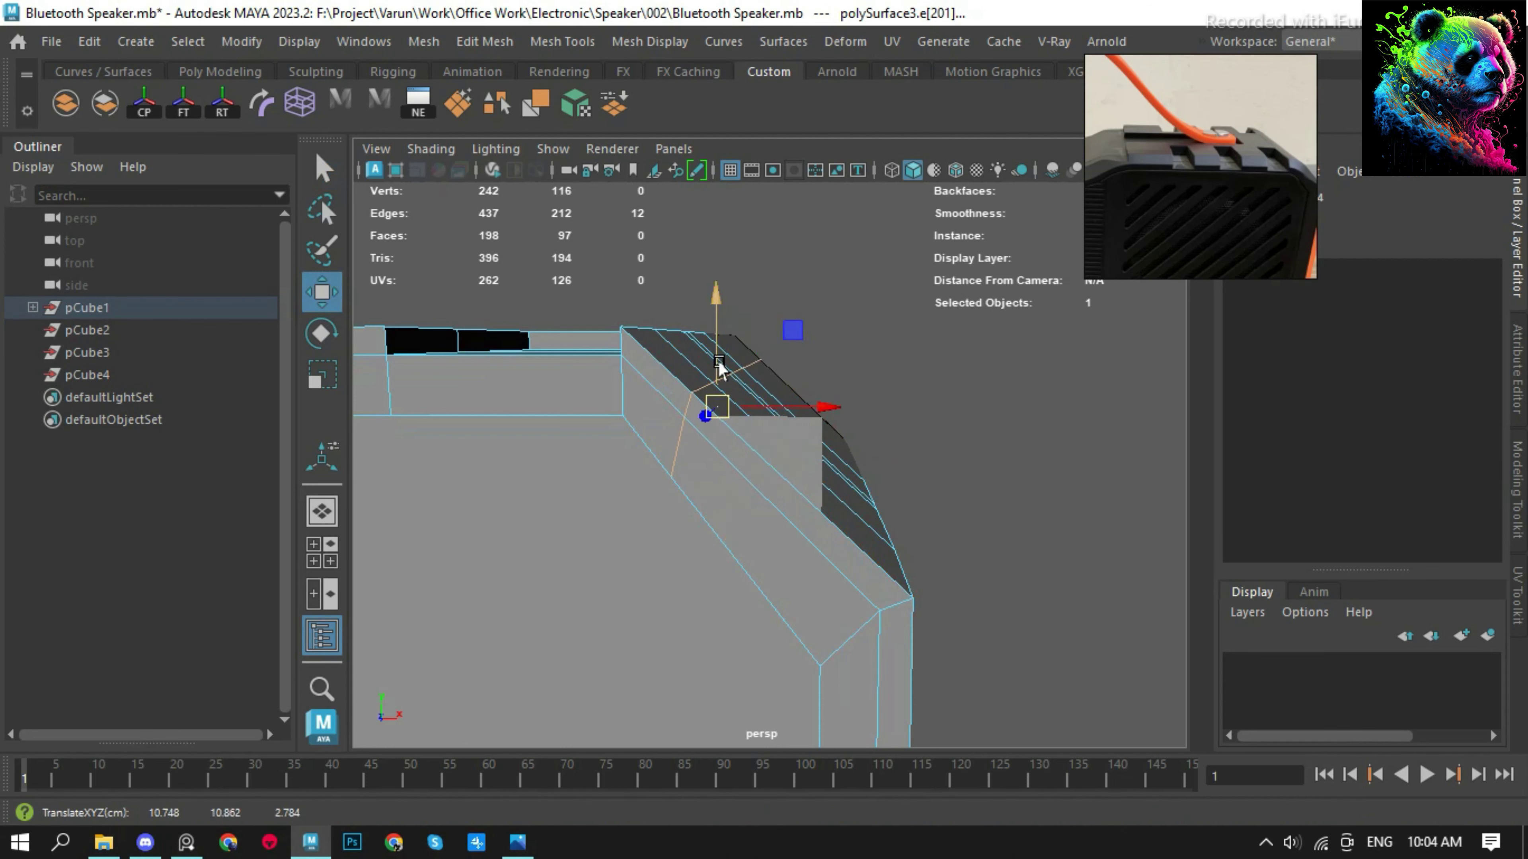
key("ctrl+b")
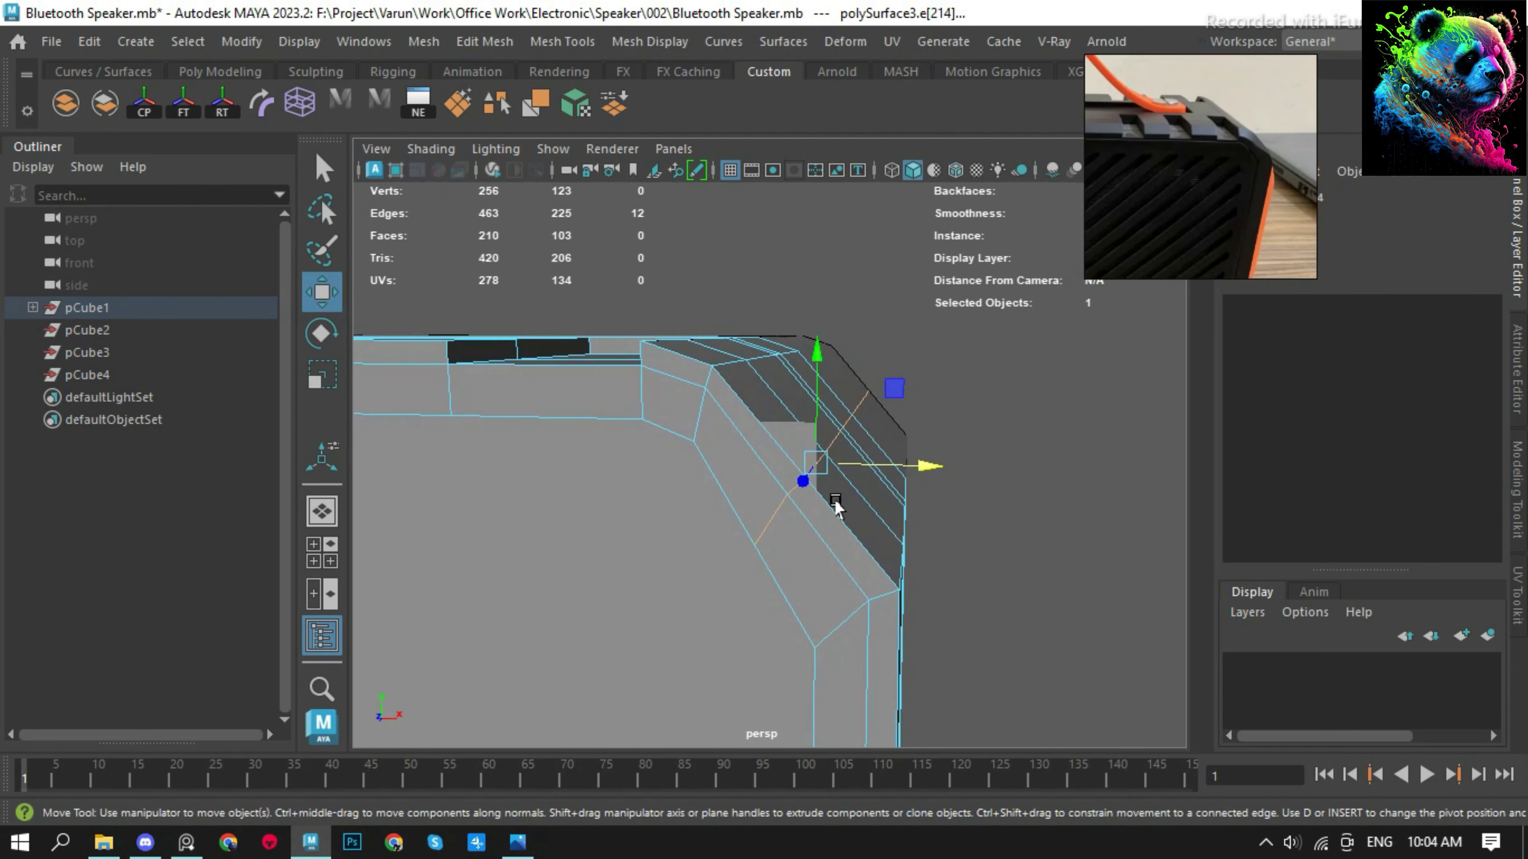
key("space")
mouse_move(761, 472)
left_mouse_down()
mouse_move(777, 437)
mouse_move(835, 436)
mouse_move(597, 324)
left_mouse_up()
key("space")
Select two top panel faces and open the mesh's attribute settings.
key("F11")
left_click(614, 529)
scroll(614, 529, "up", 5)
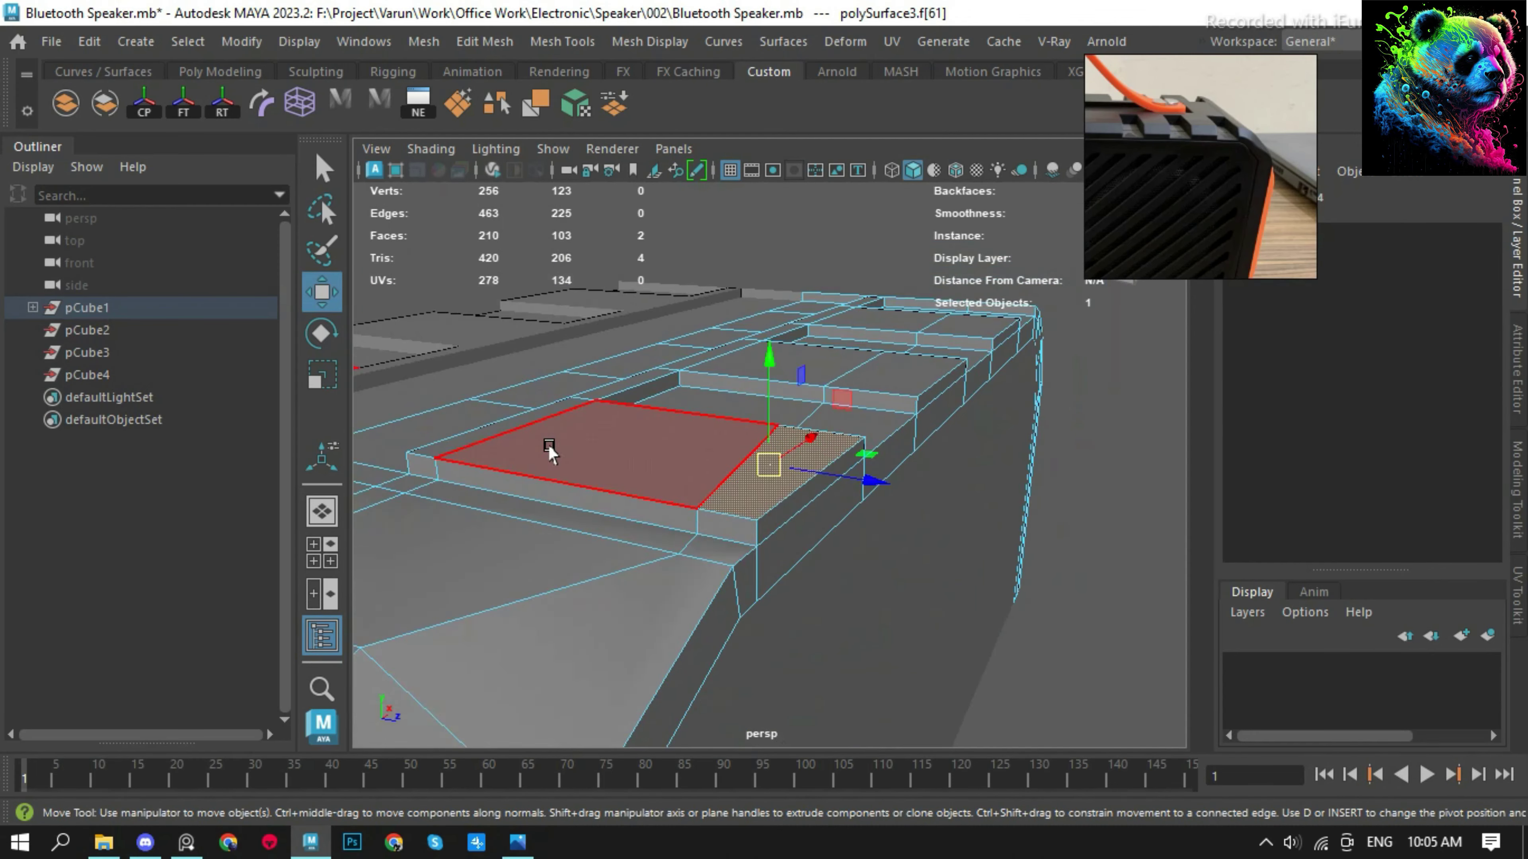
left_click(553, 443, "shift")
key("ctrl+a")
mouse_move(719, 363)
left_mouse_down("alt")
mouse_move(559, 262)
mouse_move(910, 357)
mouse_move(597, 511)
left_mouse_up("alt")
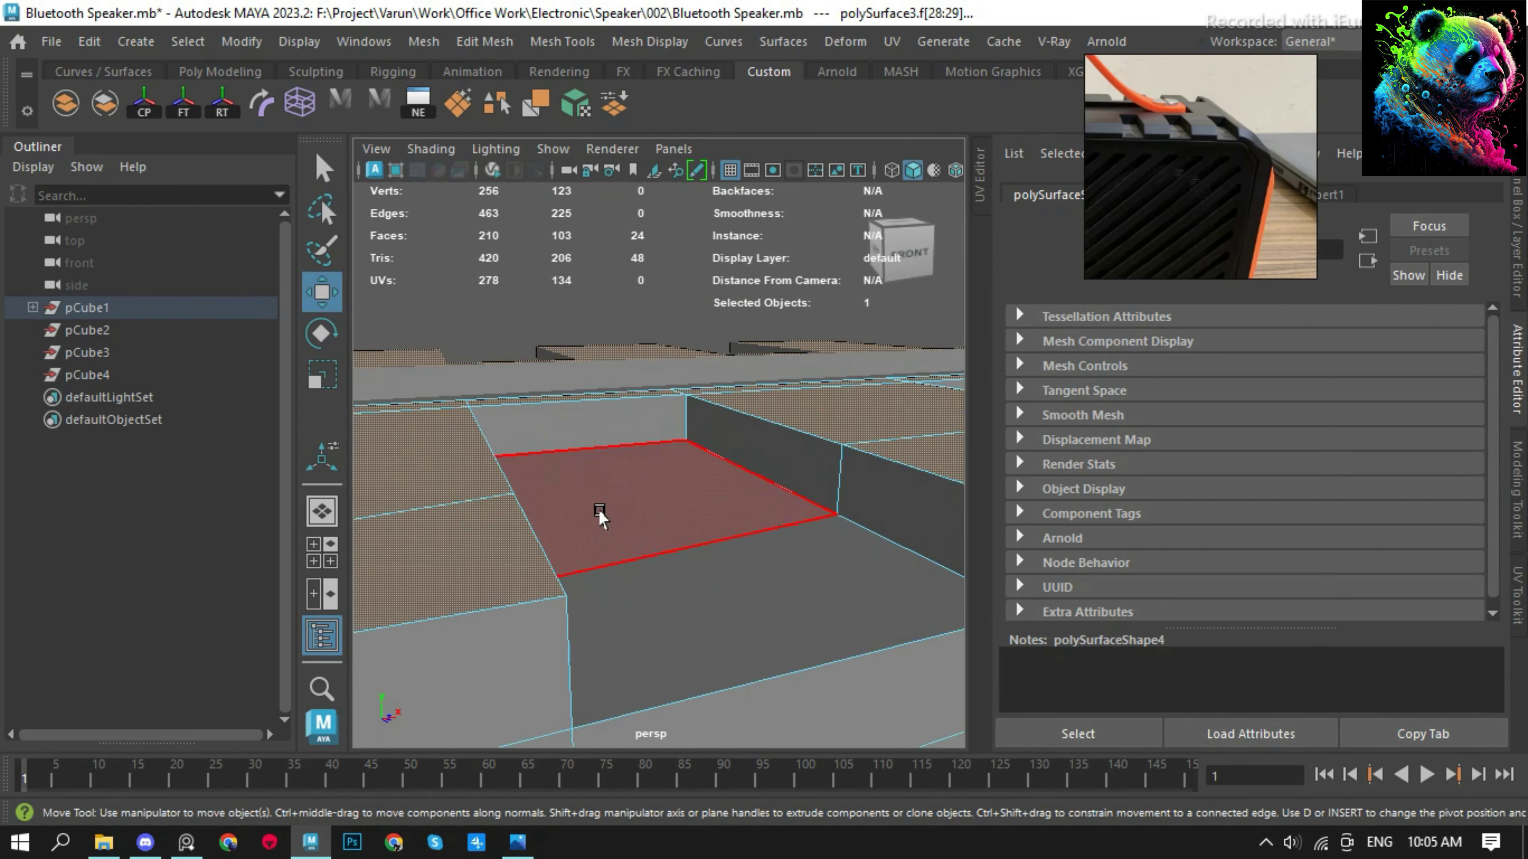
Slide the top ridge vertices sideways.
left_click(641, 557, "shift")
scroll(641, 556, "down", 5)
left_click(811, 607)
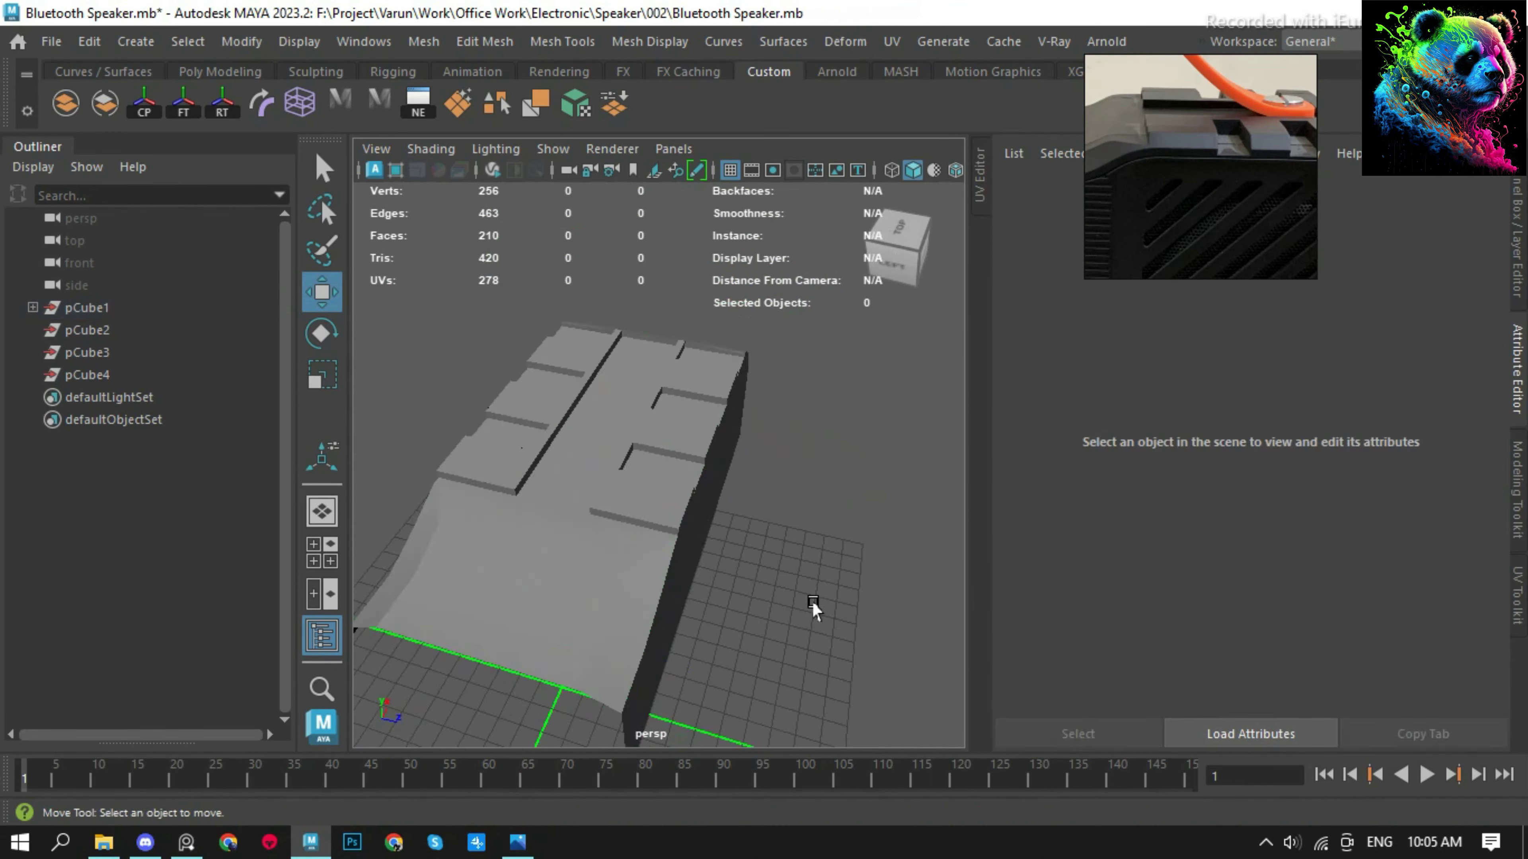
key("F9")
scroll(800, 598, "up", 5)
left_click_drag(799, 598, 773, 457, "alt")
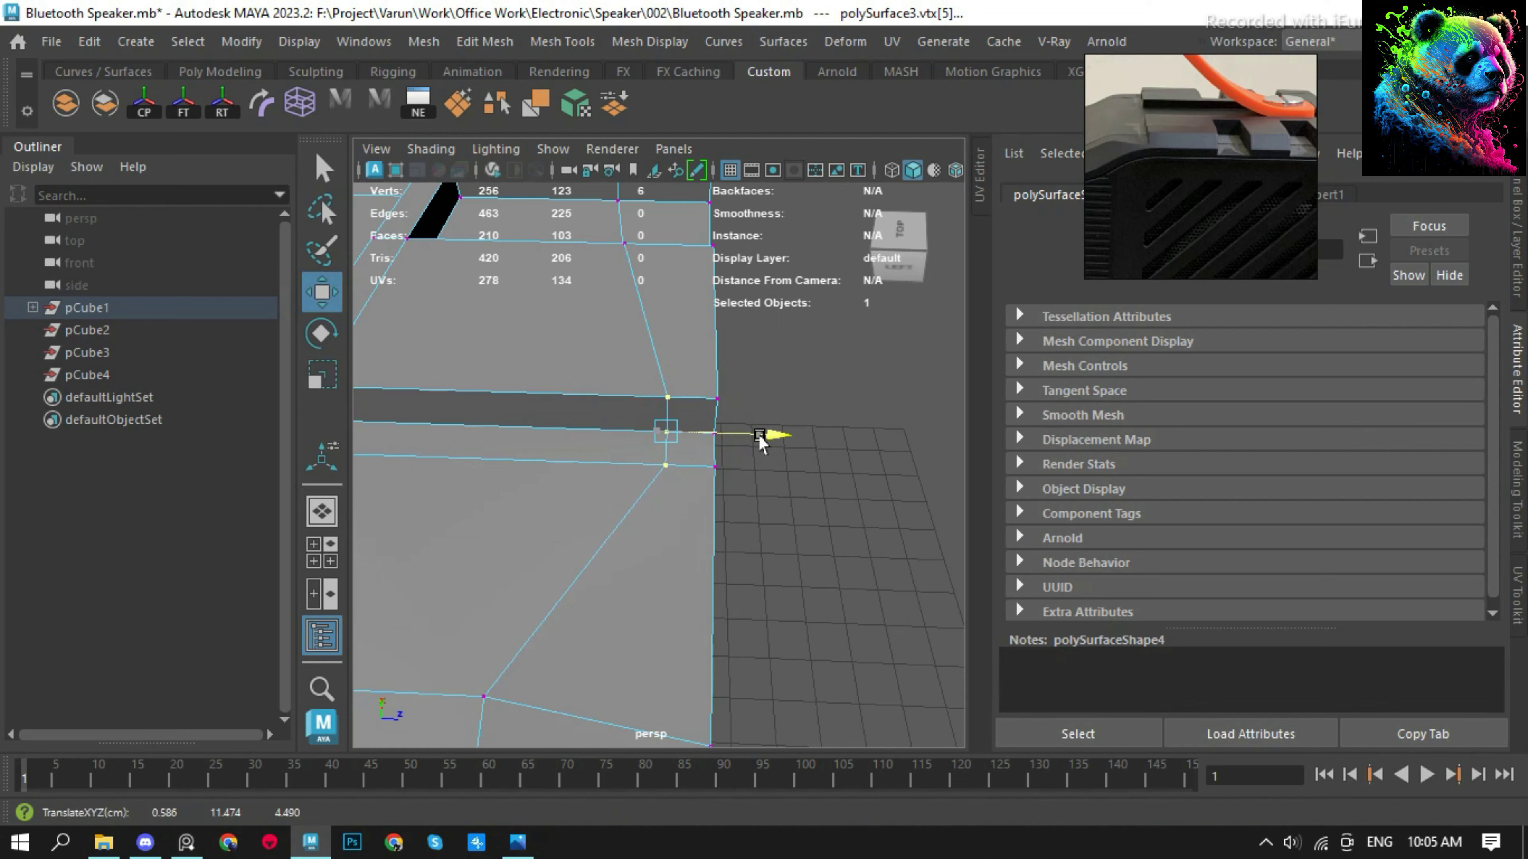
scroll(680, 424, "down", 3)
Select the full edge loop along the ridge with the Scale tool active.
mouse_move(680, 425)
left_mouse_down("alt")
mouse_move(752, 506)
mouse_move(696, 509)
left_mouse_up("alt")
key("F10")
double_click(643, 547)
key("r")
mouse_move(780, 581)
left_mouse_down("alt")
mouse_move(772, 556)
mouse_move(864, 358)
left_mouse_up("alt")
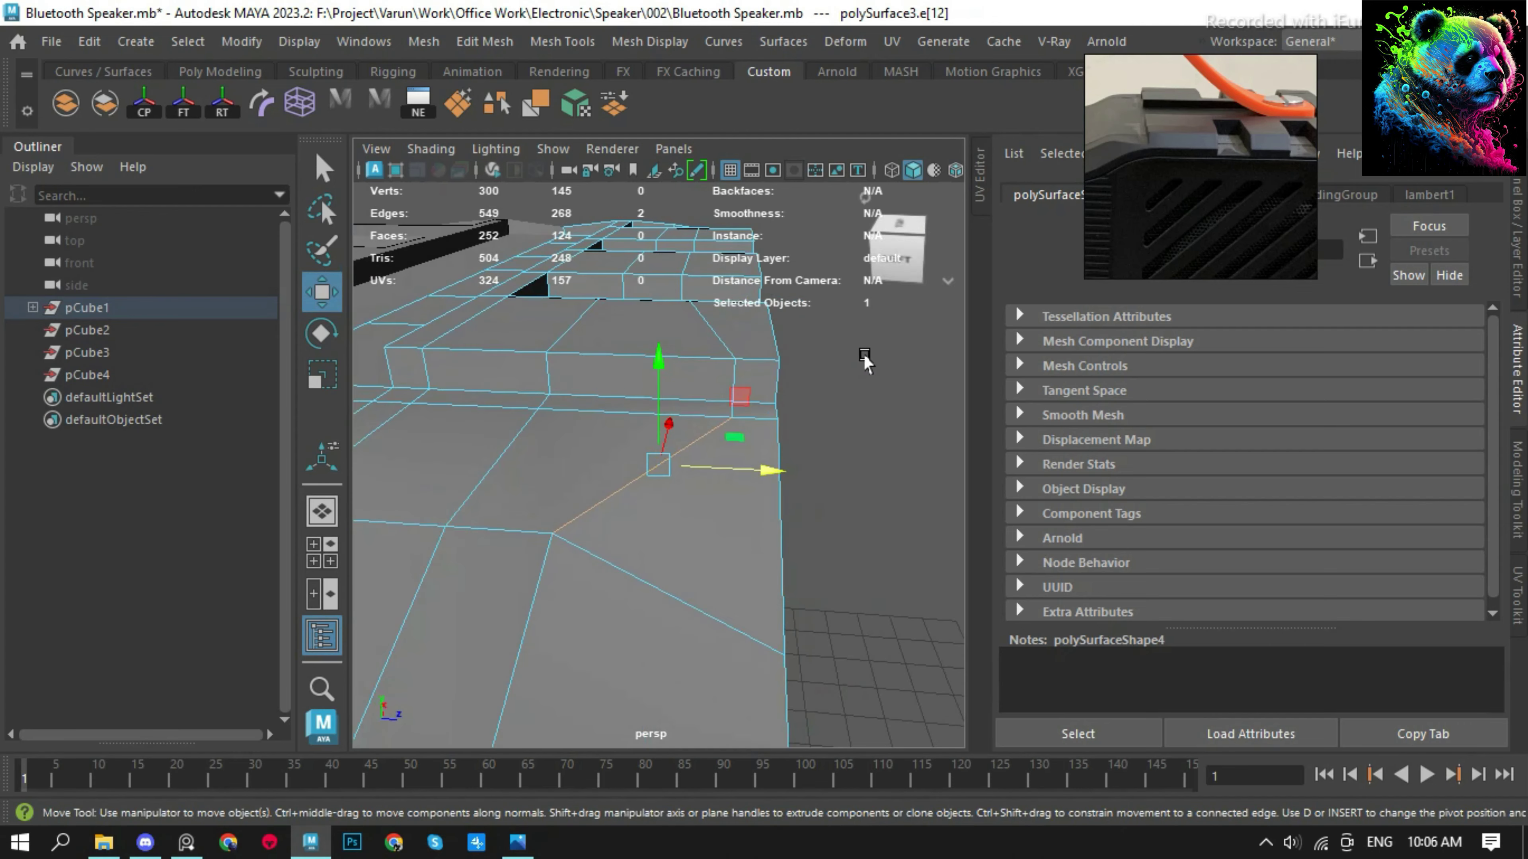
Insert a trial Multi-Cut edge loop across the ridge and undo it.
right_click_drag(857, 387, 516, 422, "shift")
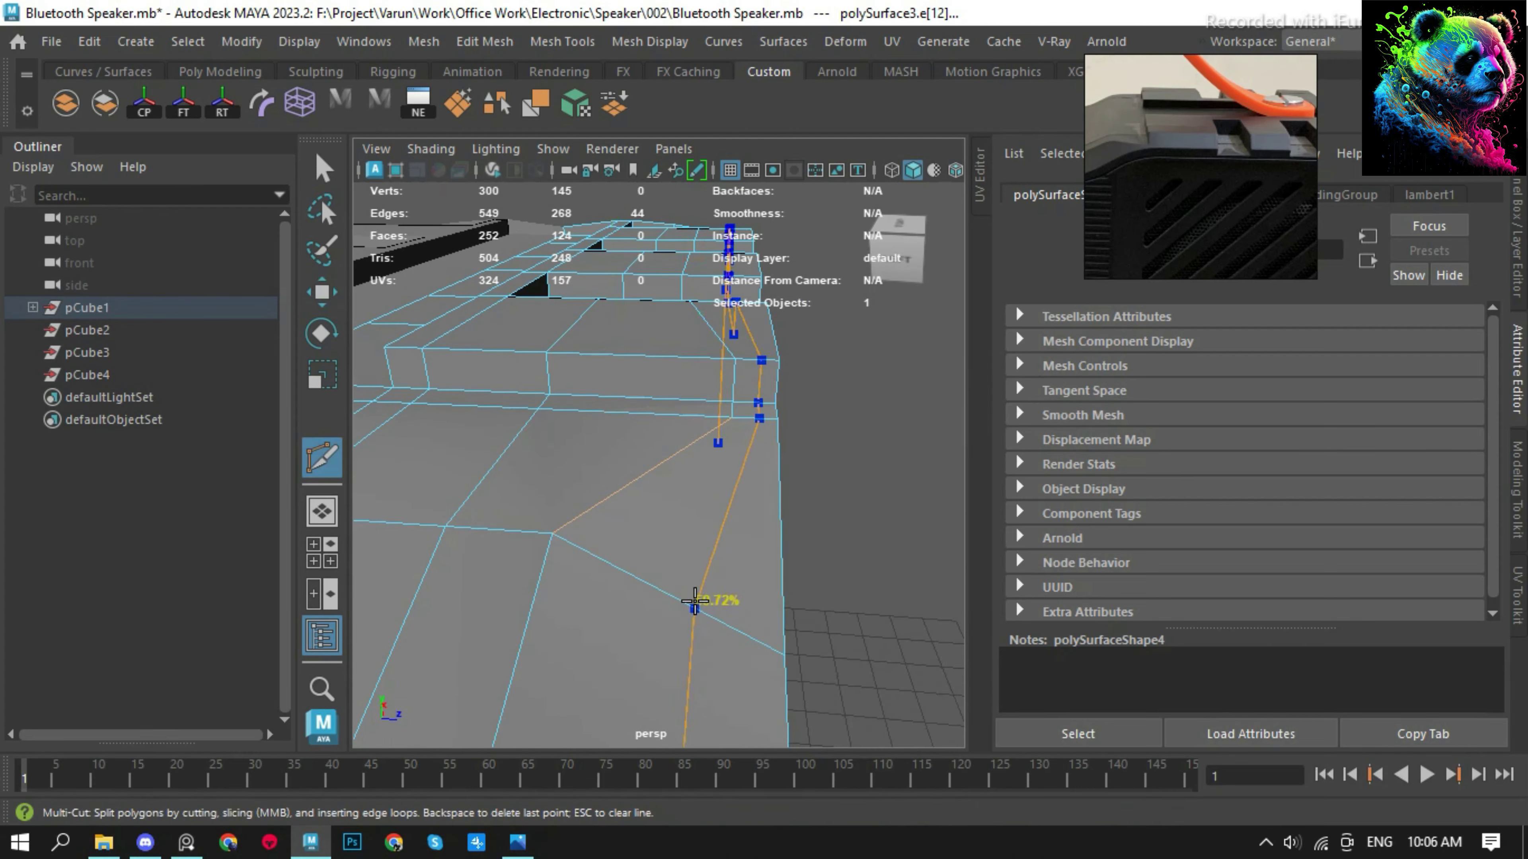
left_click_drag(699, 598, 634, 539, "alt")
left_click(770, 445, "ctrl")
key("ctrl+z")
key("ctrl+z")
key("ctrl+z")
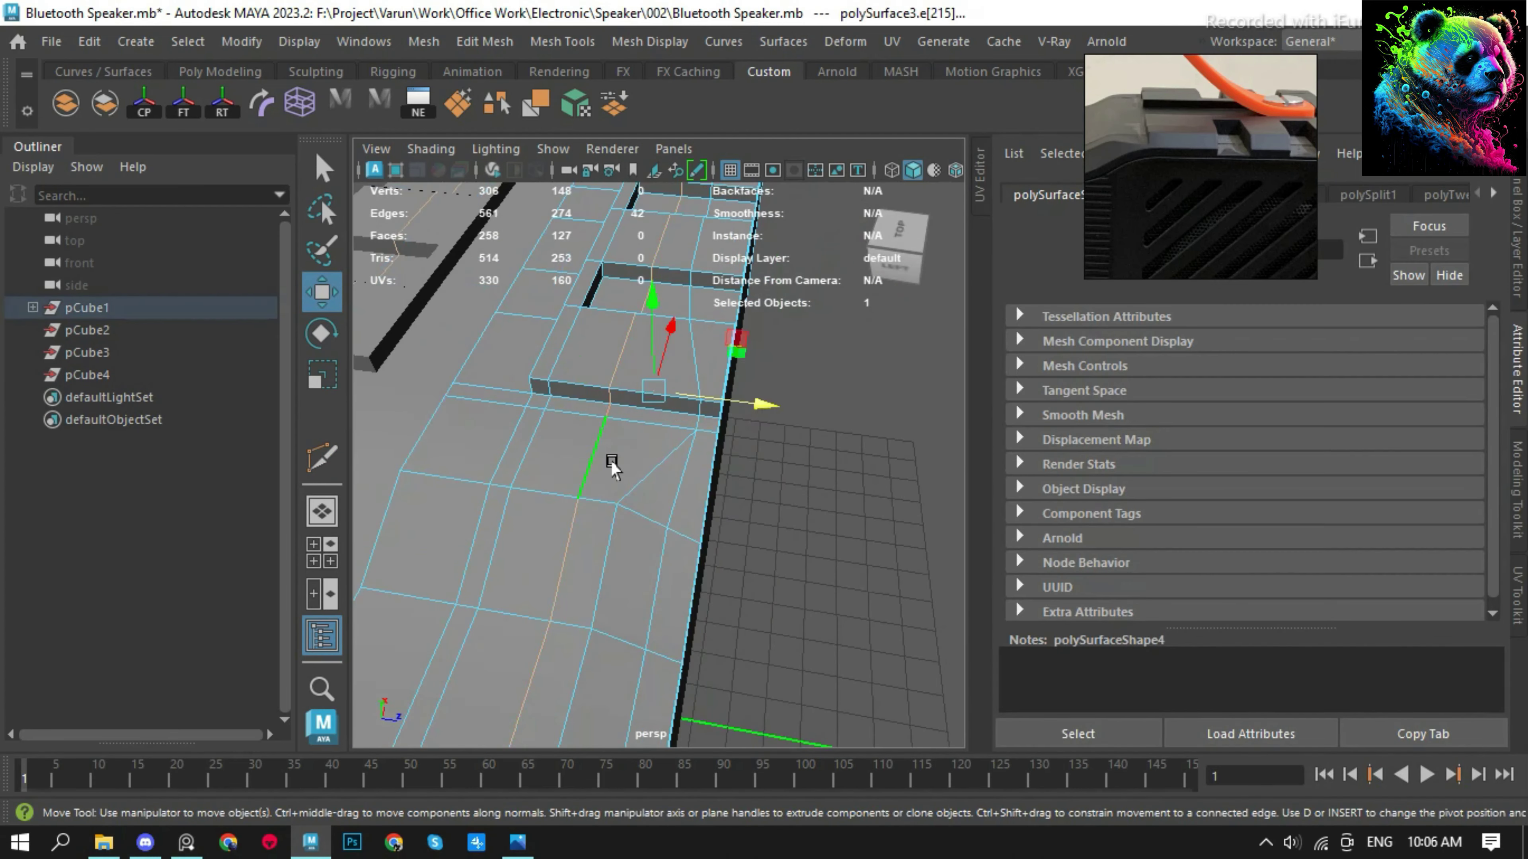
left_click(709, 367)
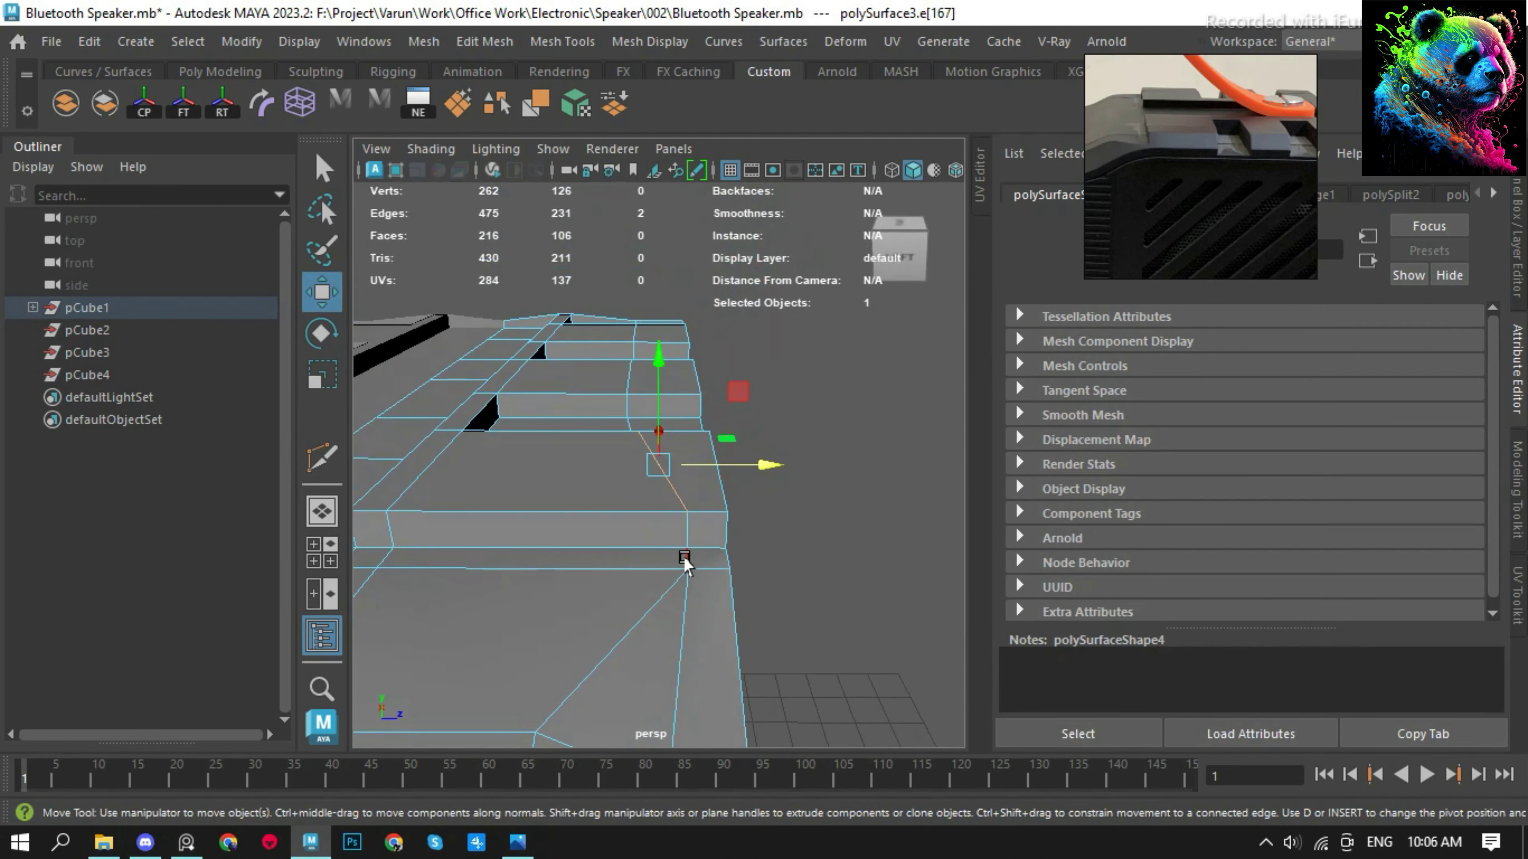
left_click_drag(709, 368, 755, 481, "alt")
Reselect a whole edge loop on the body in edge mode.
key("F8")
left_click_drag(758, 364, 695, 458, "alt")
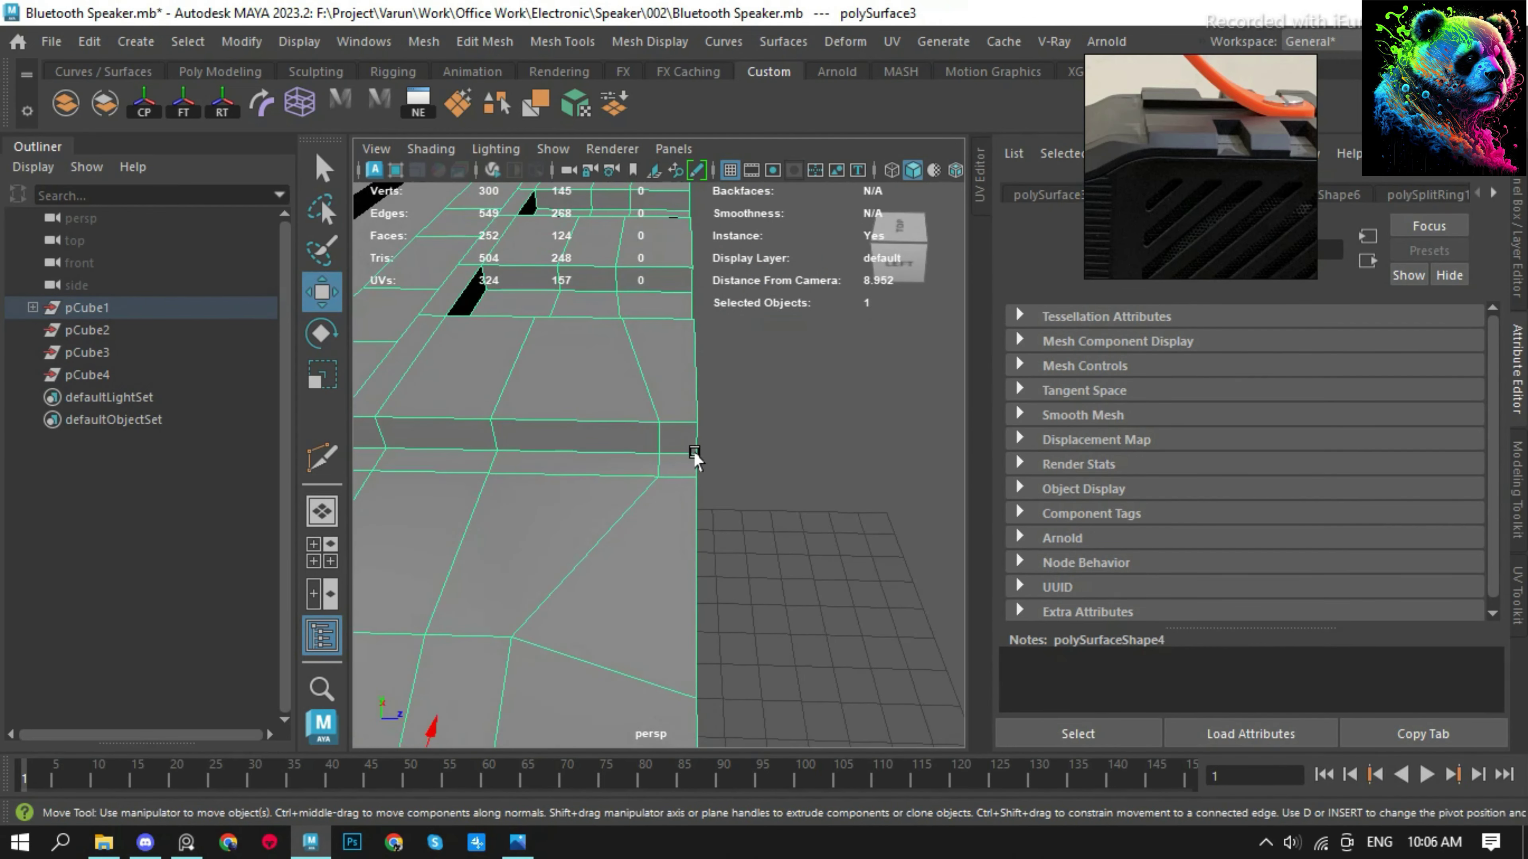
key("F8")
left_click(652, 484)
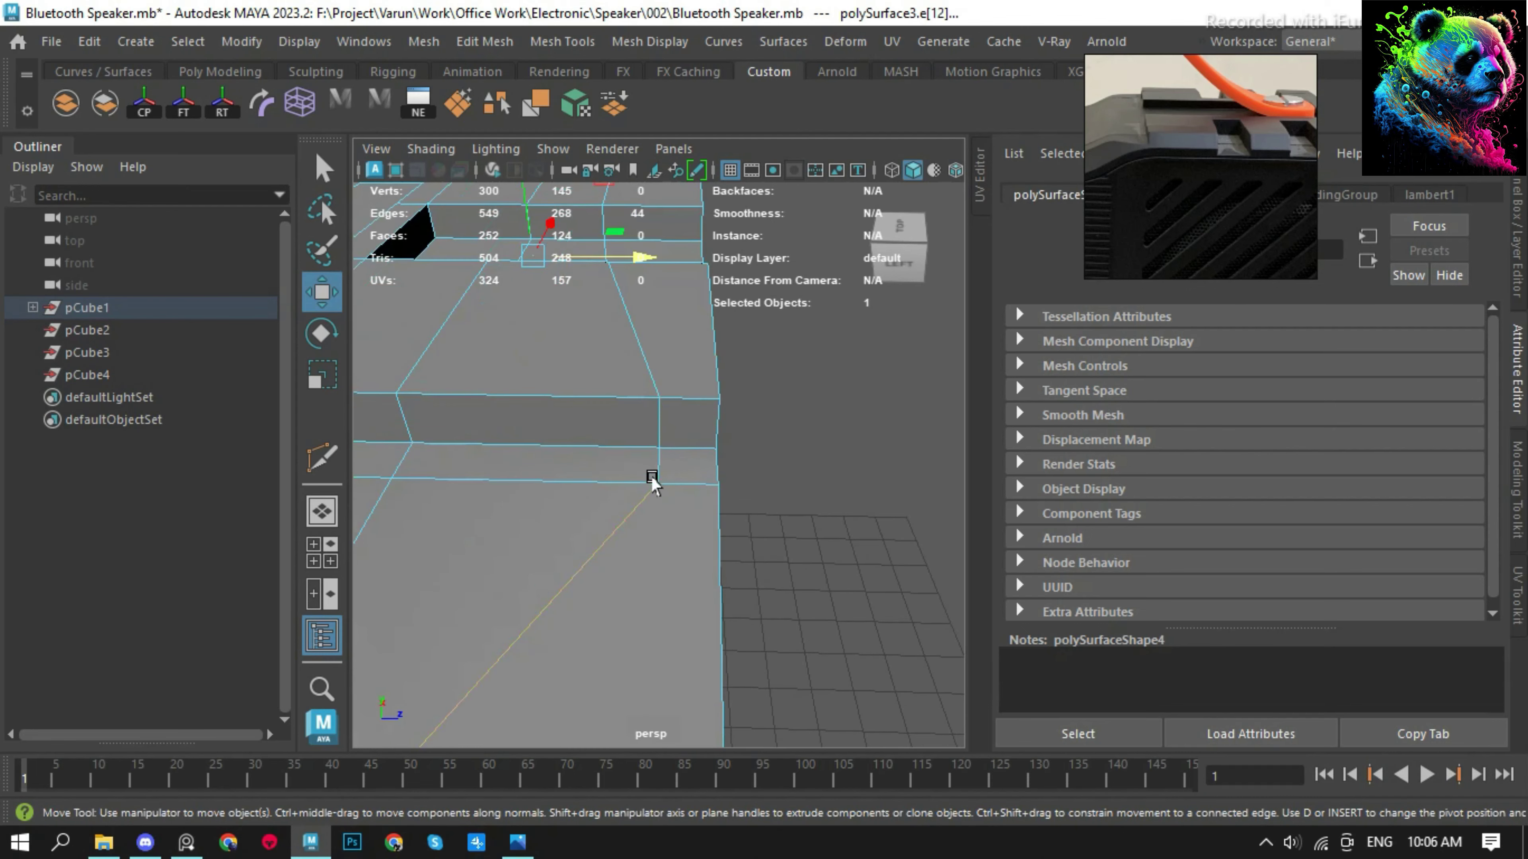
double_click(669, 440)
scroll(620, 468, "down", 5)
Select the edge loop along the top ridge of the speaker body.
left_click_drag(621, 467, 427, 552, "alt")
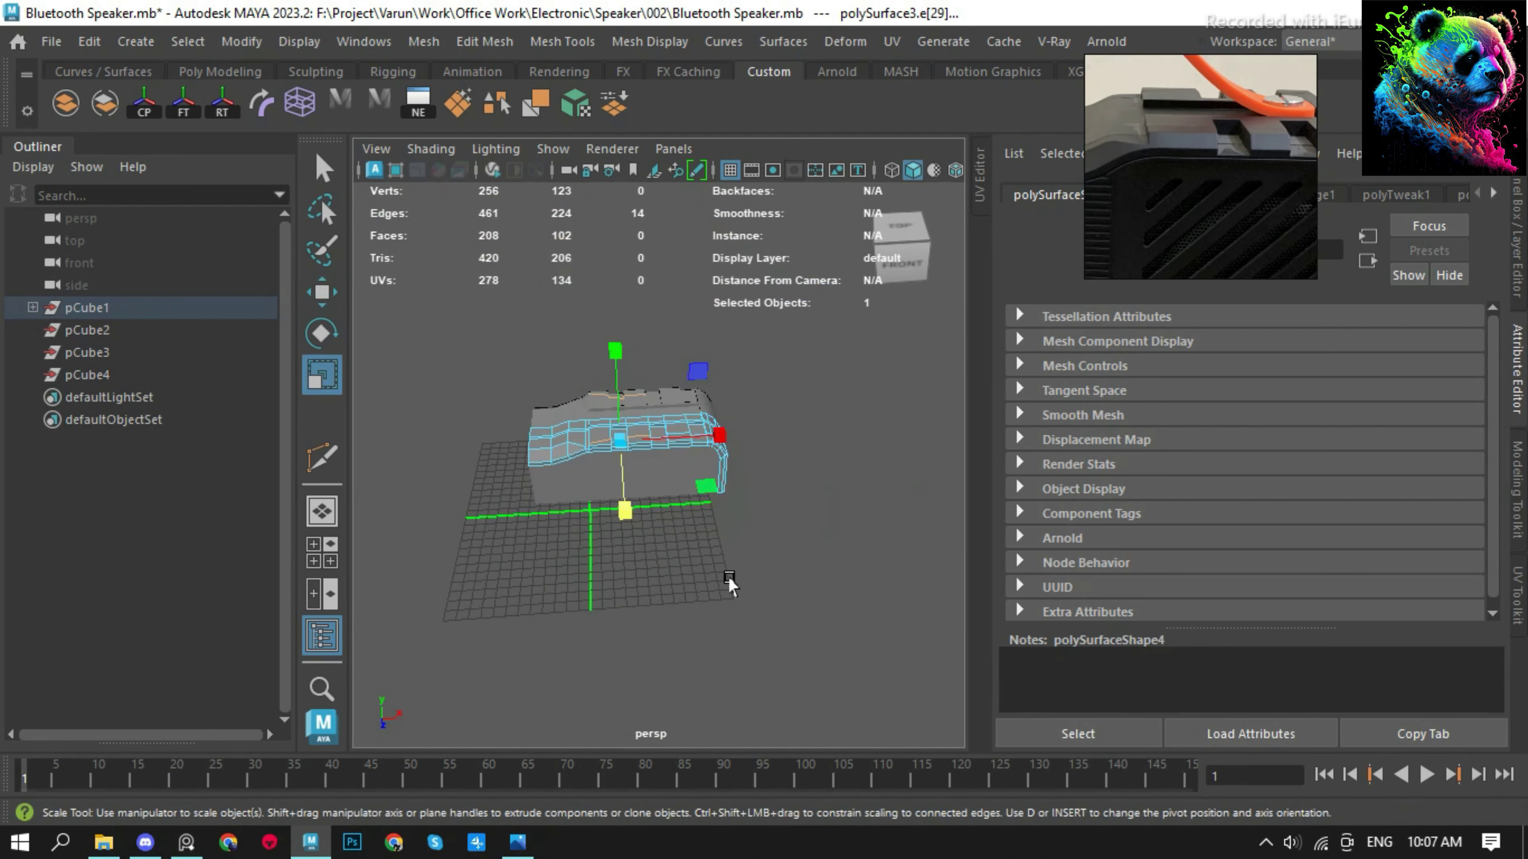
scroll(694, 288, "up", 5)
key("F8")
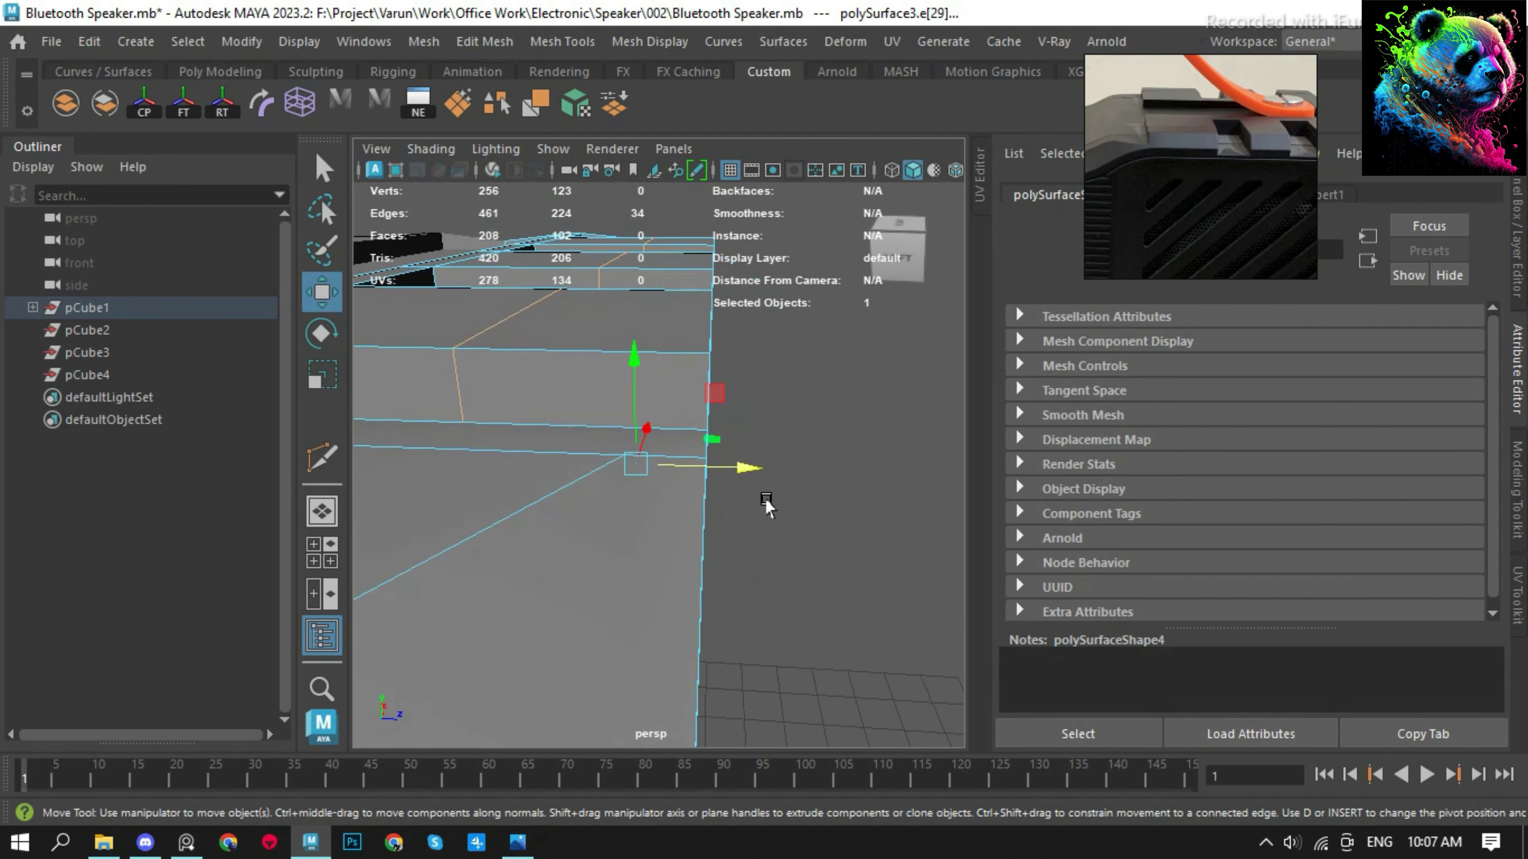
left_click_drag(692, 424, 736, 469, "alt")
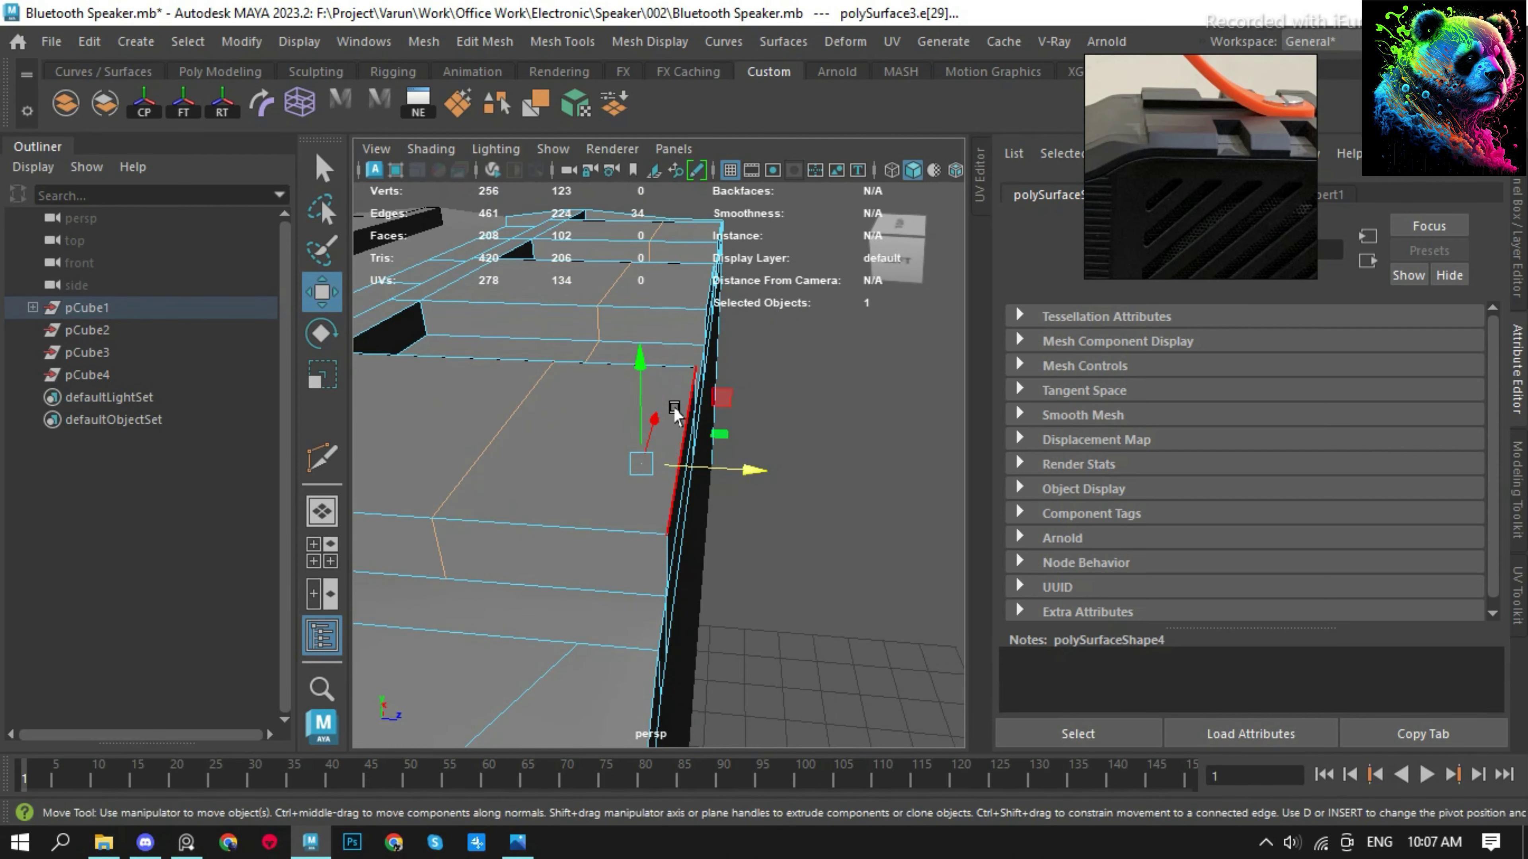
left_click_drag(673, 410, 661, 367, "alt")
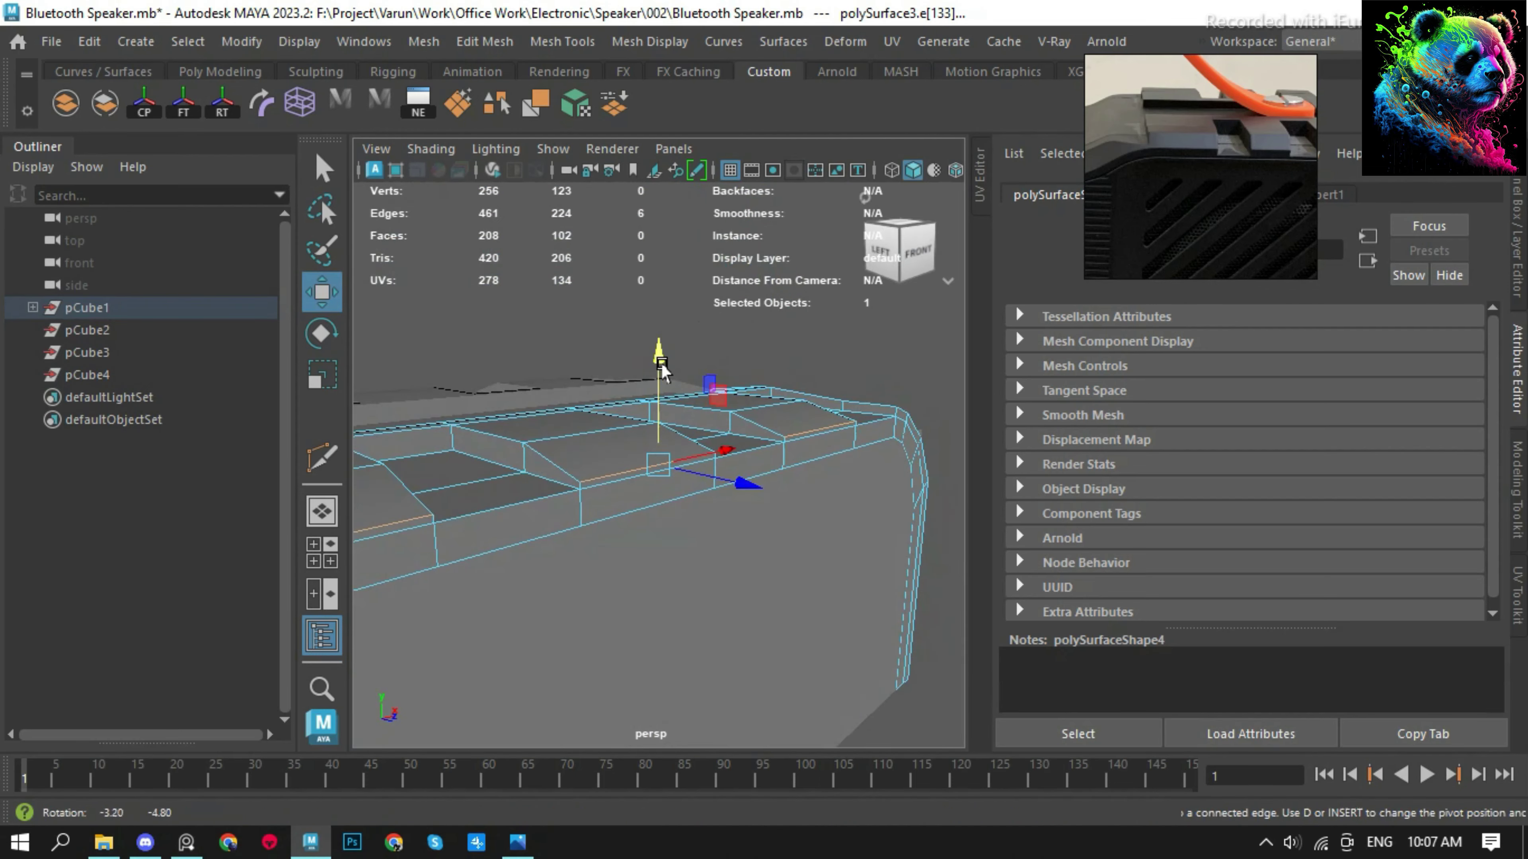
Select the faces of the stepped blocks along the top.
key("ctrl+F11")
left_click_drag(660, 364, 454, 519, "alt")
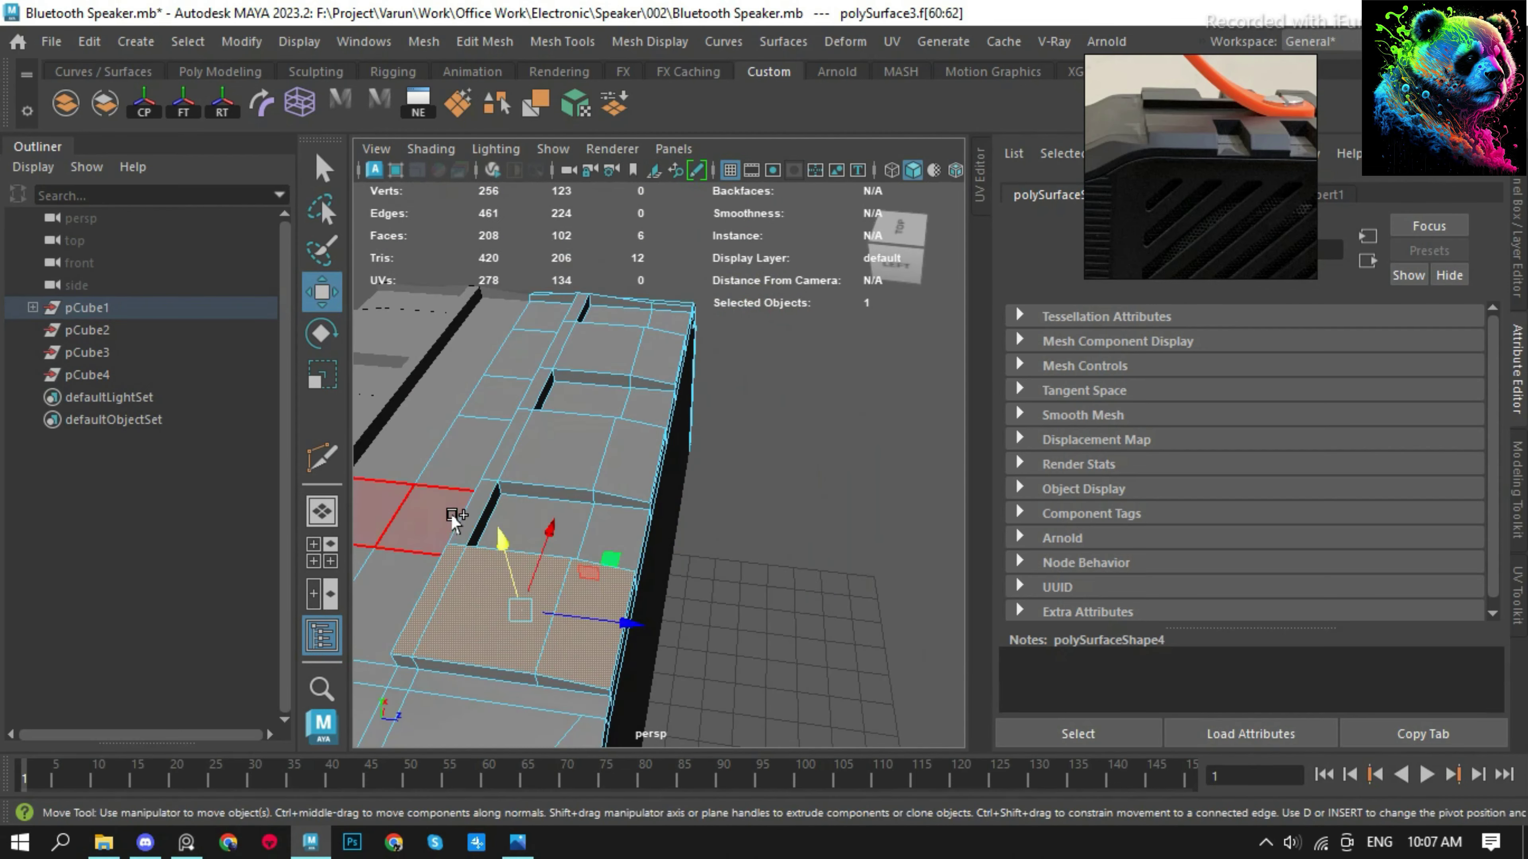
left_click(652, 355, "shift")
left_click_drag(651, 355, 656, 347, "alt")
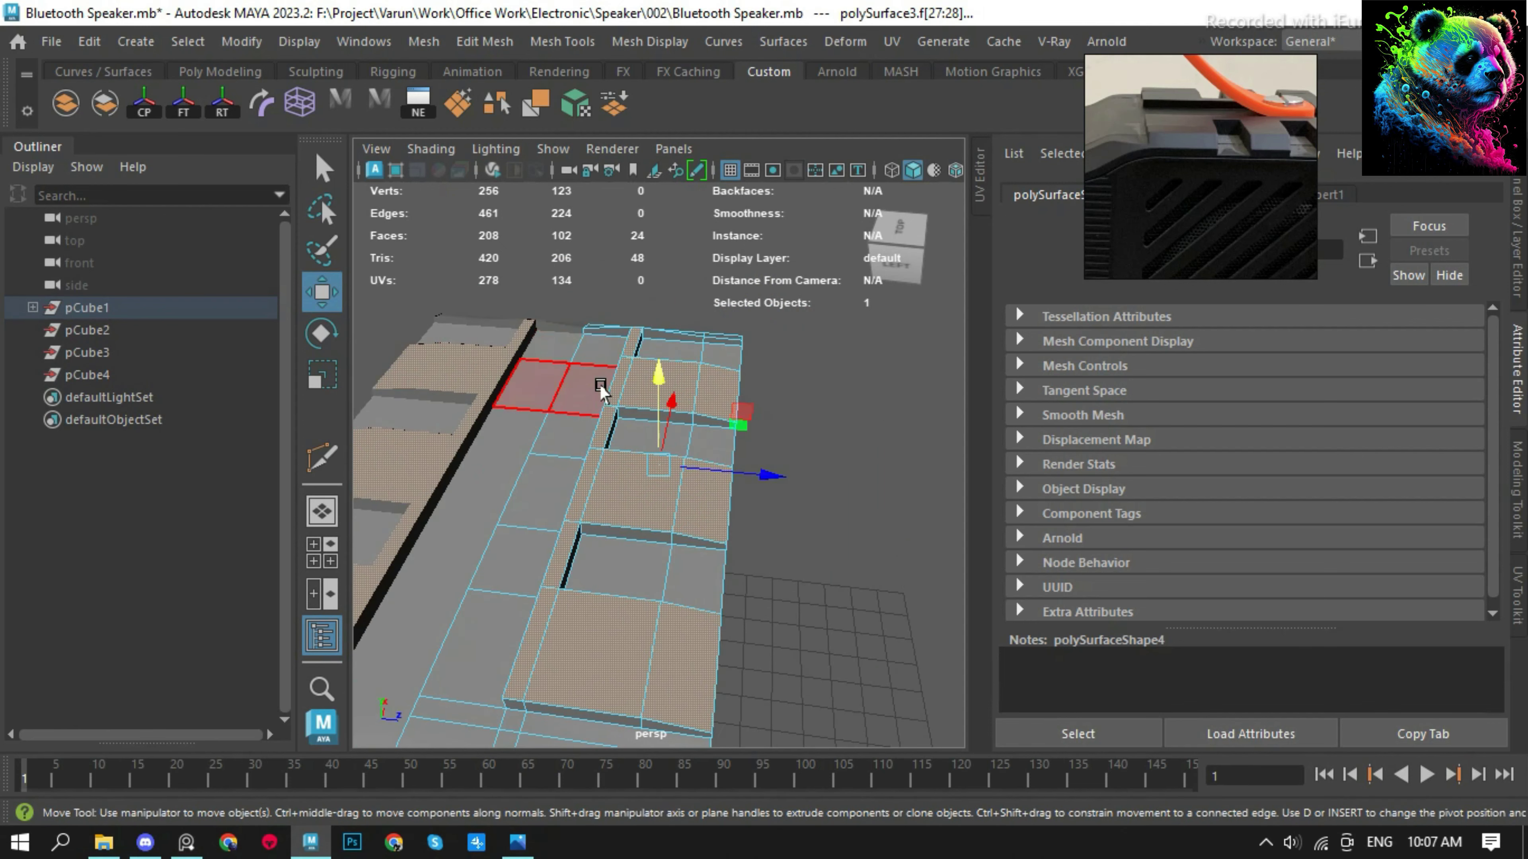
Select and frame the vertex at the top corner.
key("ctrl+F9")
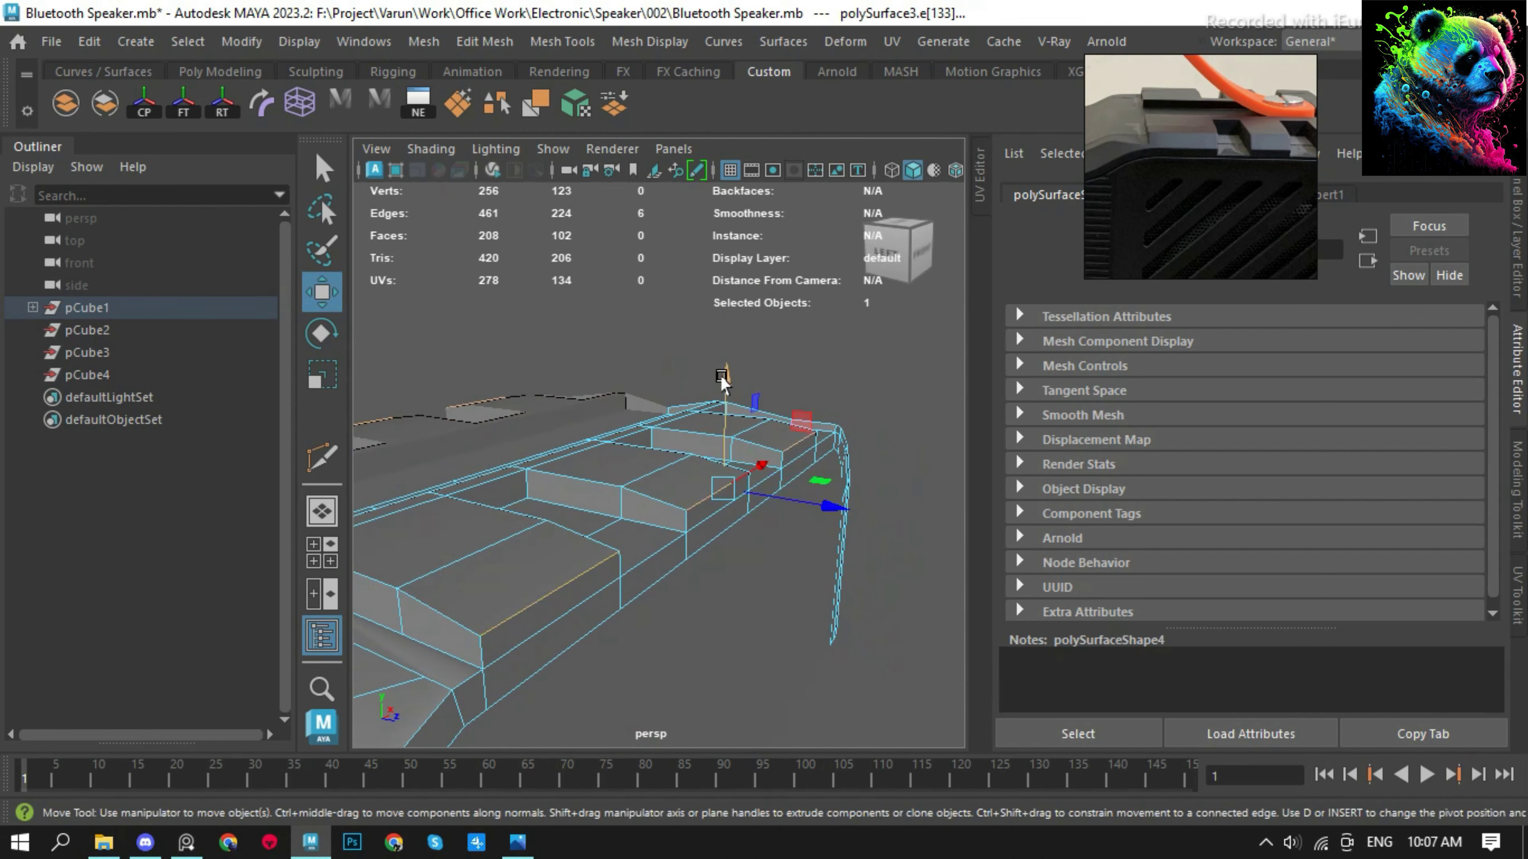
mouse_move(722, 434)
left_mouse_down("alt")
mouse_move(710, 487)
mouse_move(860, 530)
left_mouse_up("alt")
left_click(860, 529)
key("f")
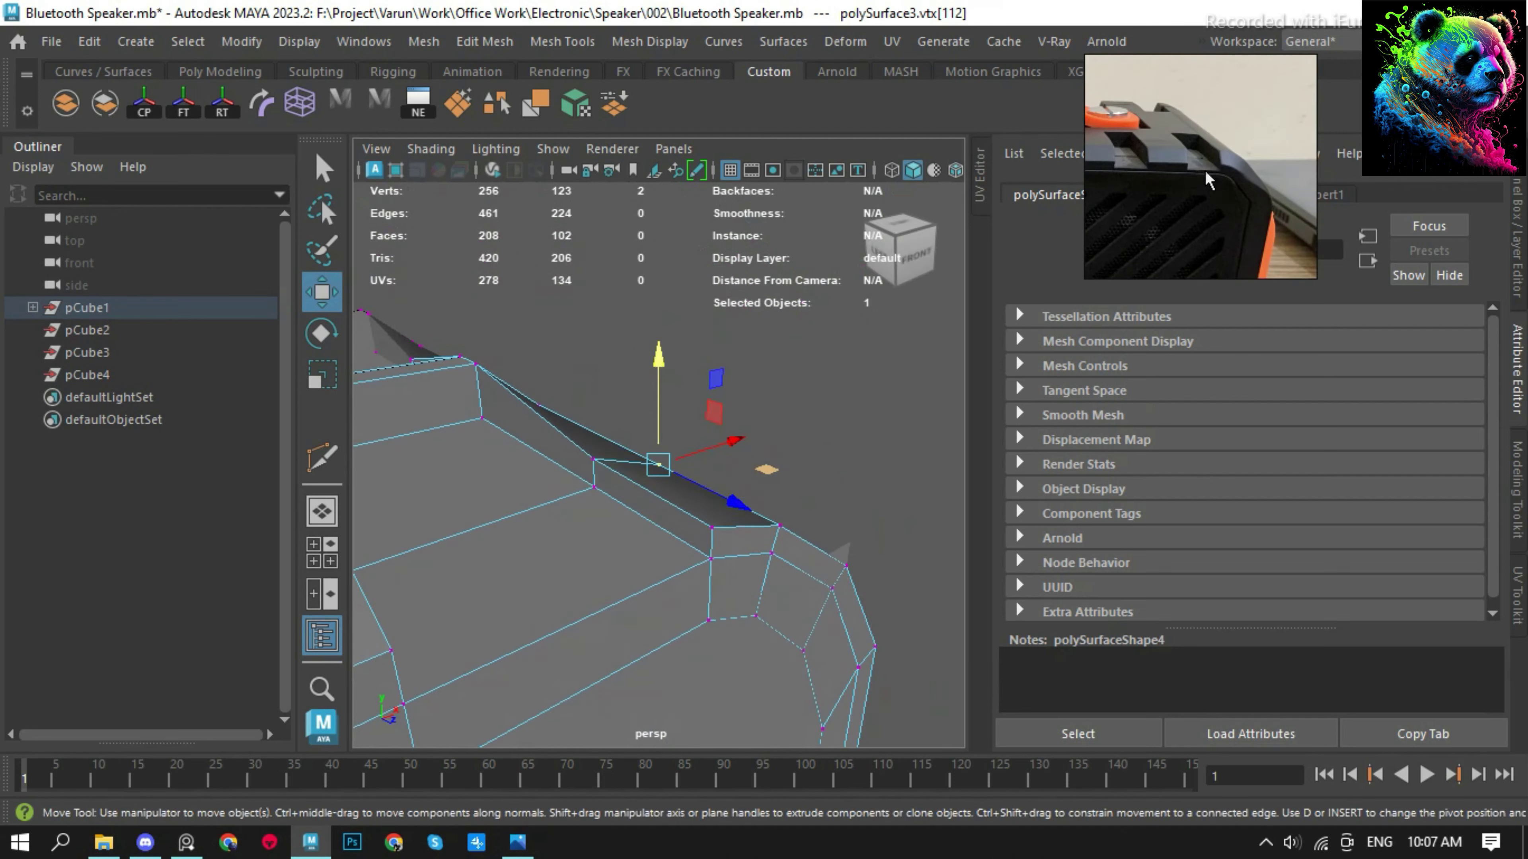
View the beveled corner in the front -Z orthographic view.
mouse_move(758, 343)
left_mouse_down("alt")
mouse_move(699, 529)
mouse_move(682, 537)
left_mouse_up("alt")
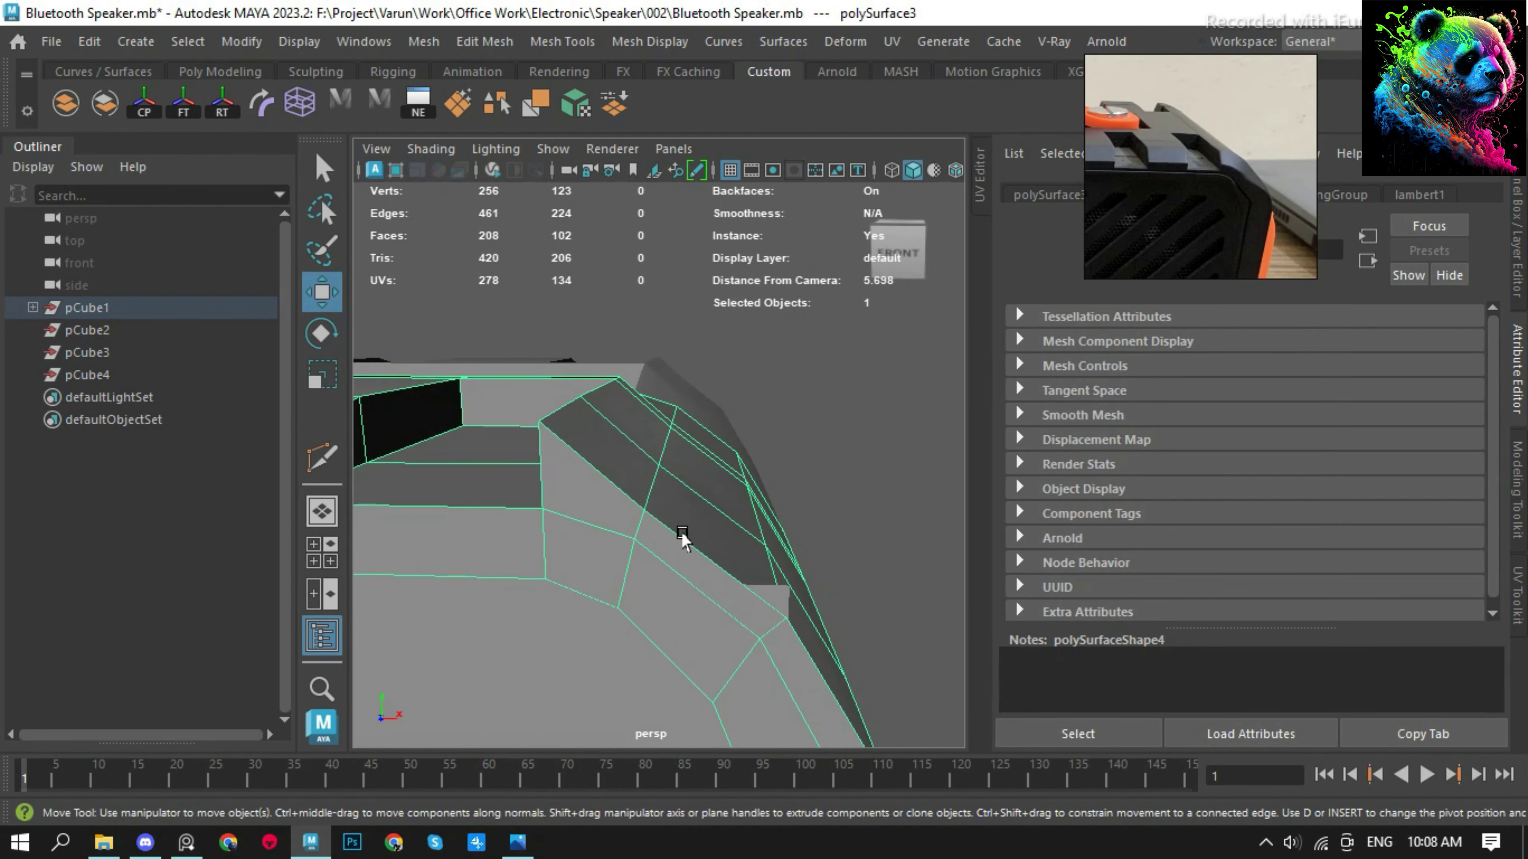
left_click(667, 458)
mouse_move(579, 443)
left_mouse_down("alt")
mouse_move(852, 586)
mouse_move(606, 487)
left_mouse_up("alt")
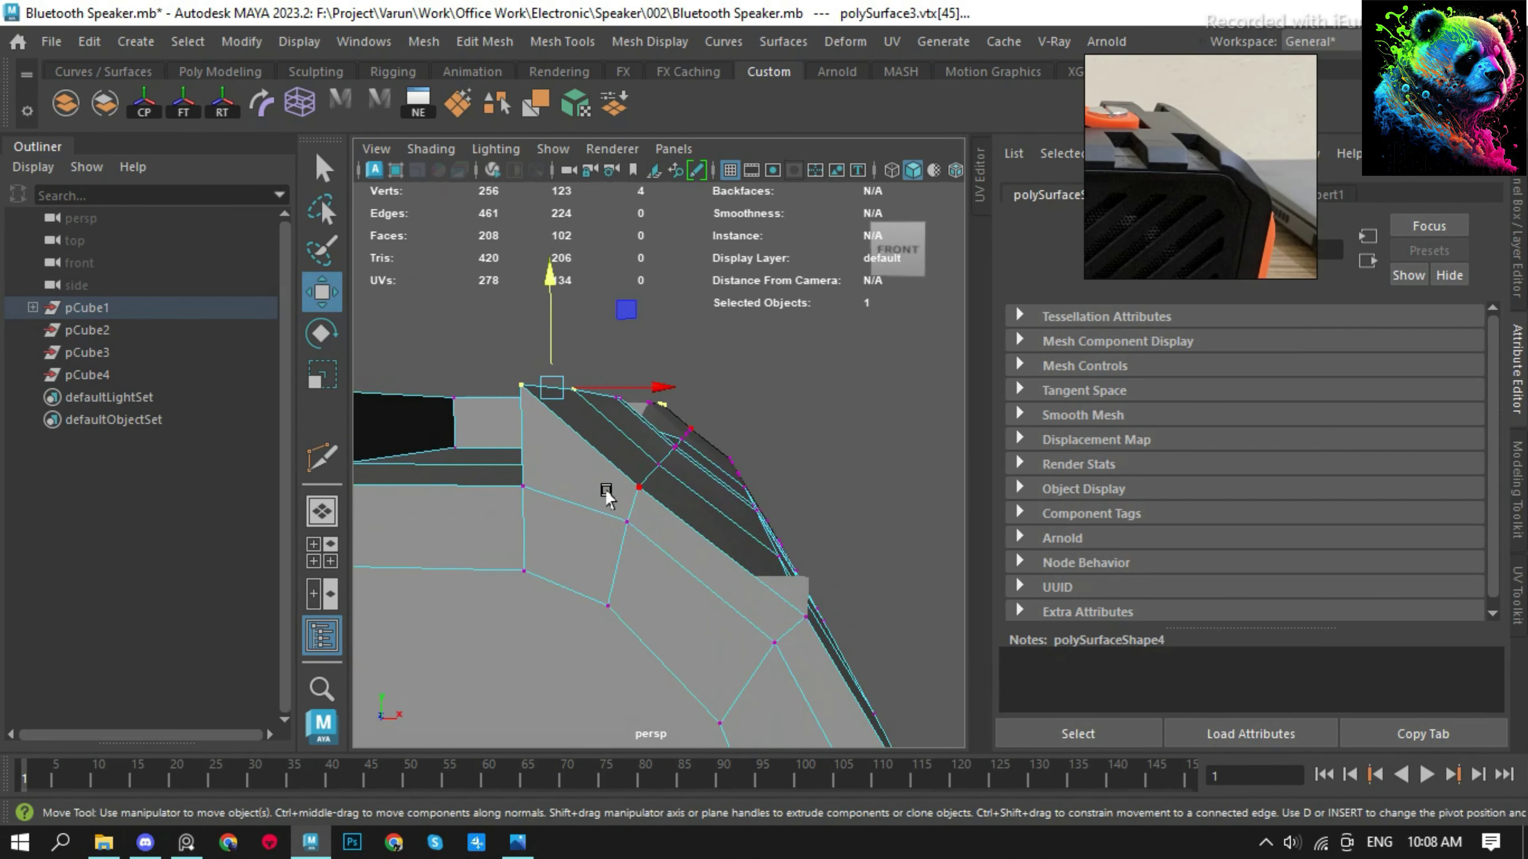
key("space")
left_click_drag(692, 536, 650, 466)
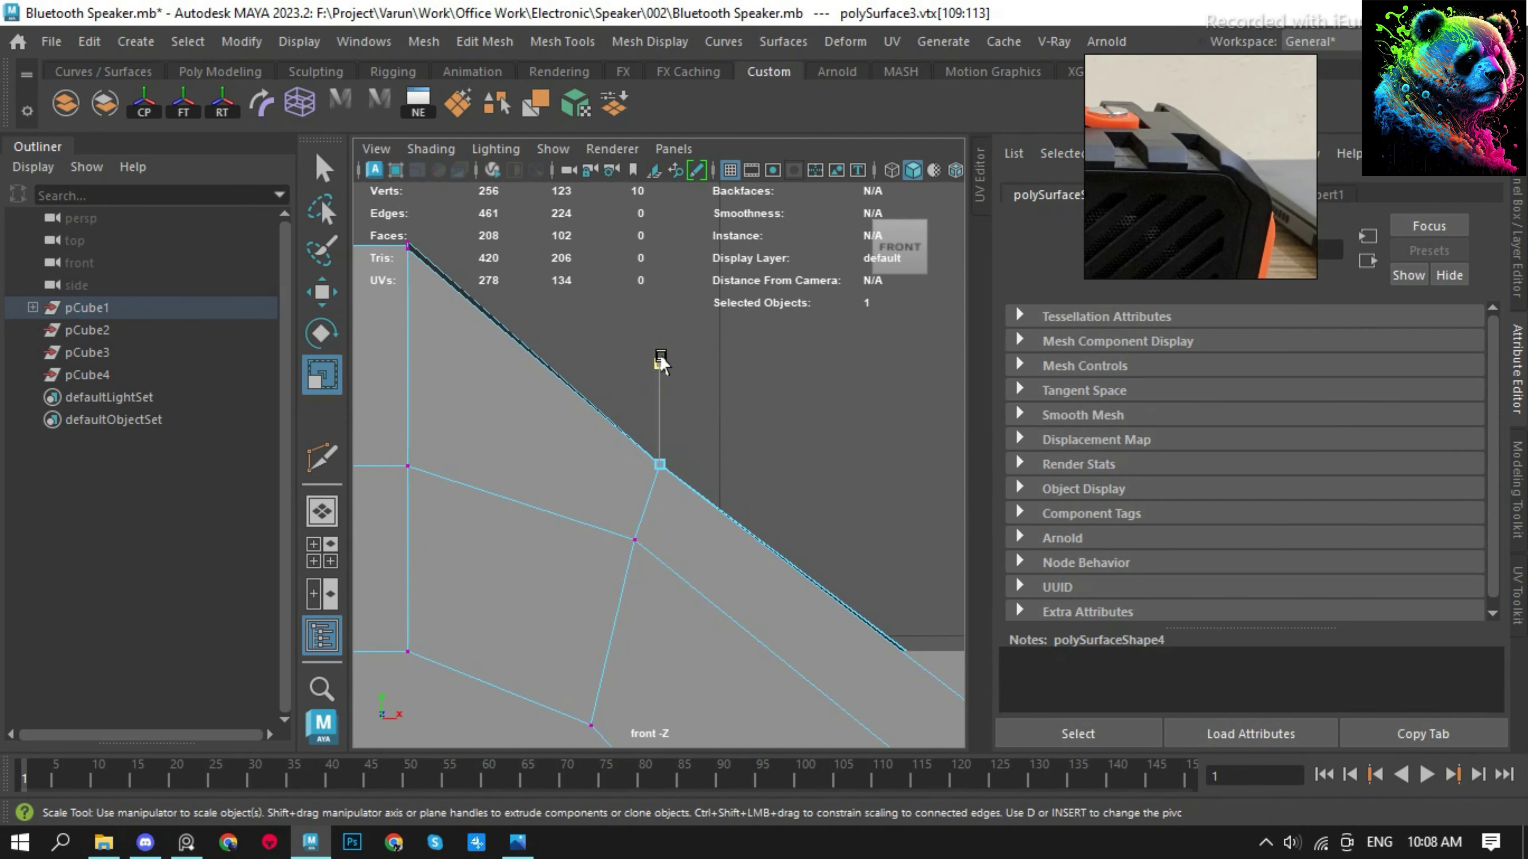
mouse_move(654, 390)
left_mouse_down("alt")
mouse_move(655, 437)
mouse_move(545, 519)
mouse_move(857, 587)
mouse_move(586, 535)
mouse_move(651, 511)
left_mouse_up("alt")
key("space")
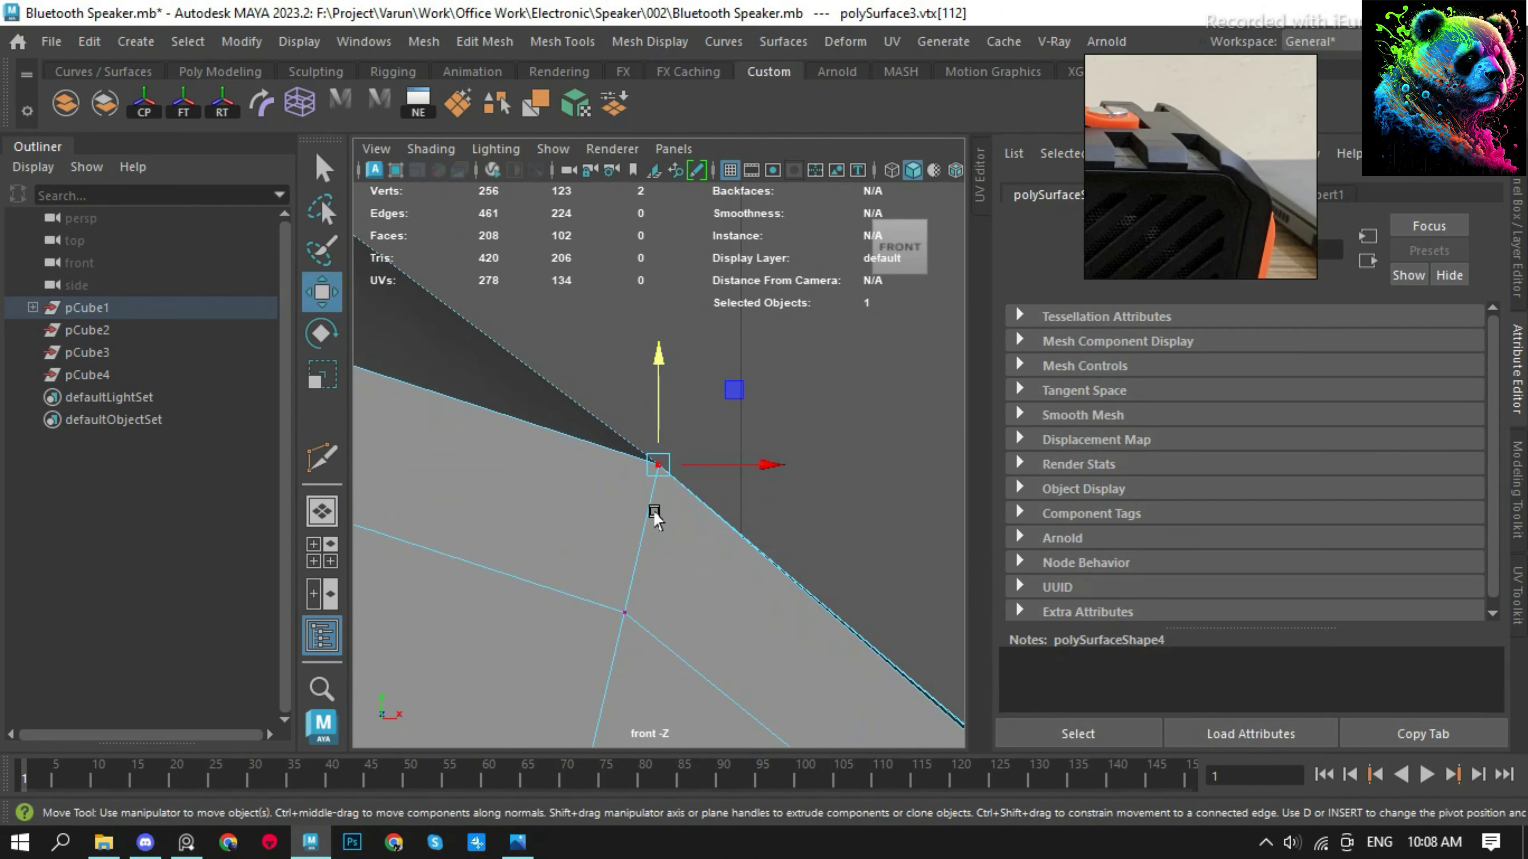
mouse_move(653, 391)
left_mouse_down("alt")
mouse_move(699, 505)
mouse_move(841, 421)
mouse_move(734, 556)
left_mouse_up("alt")
key("space")
Select the bevel corner vertices along the side bevel to straighten them.
left_click(656, 458)
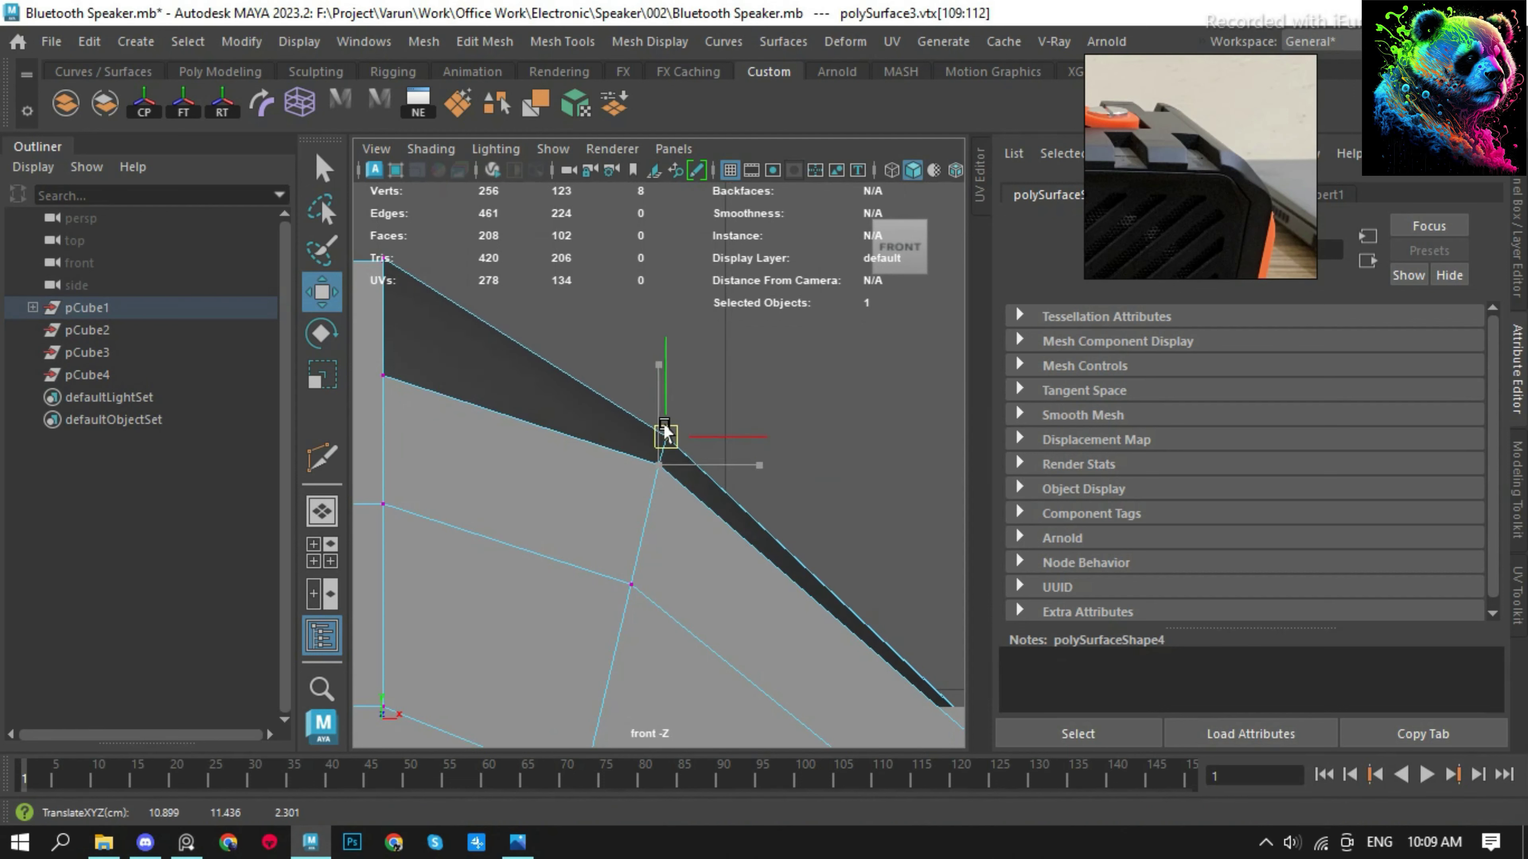
scroll(646, 479, "down", 3)
scroll(656, 476, "up", 3)
left_click(619, 502)
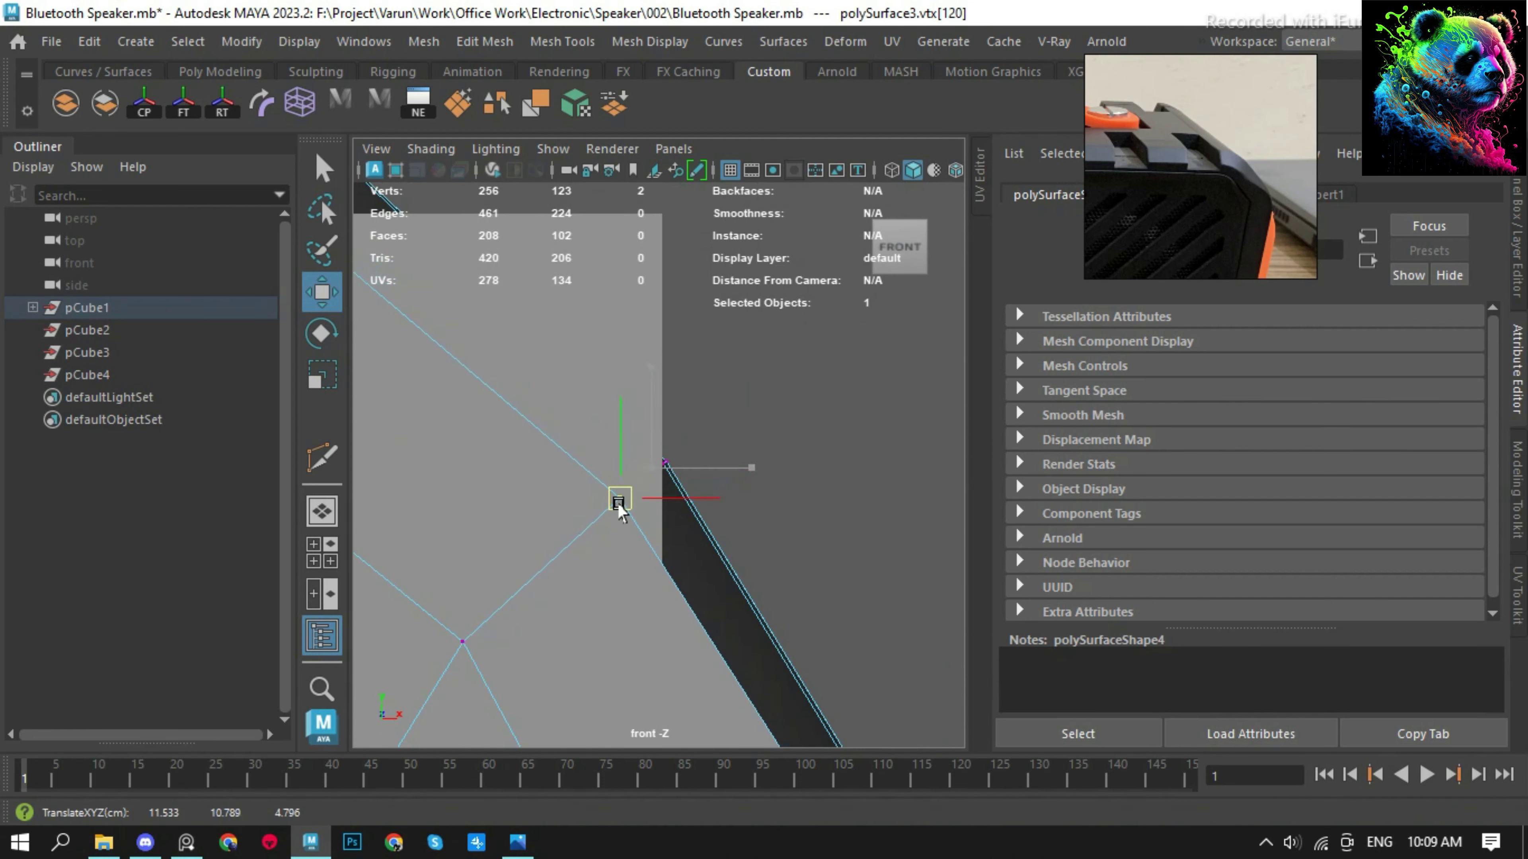
left_click_drag(678, 460, 788, 574, "alt")
left_click(662, 464)
key("e")
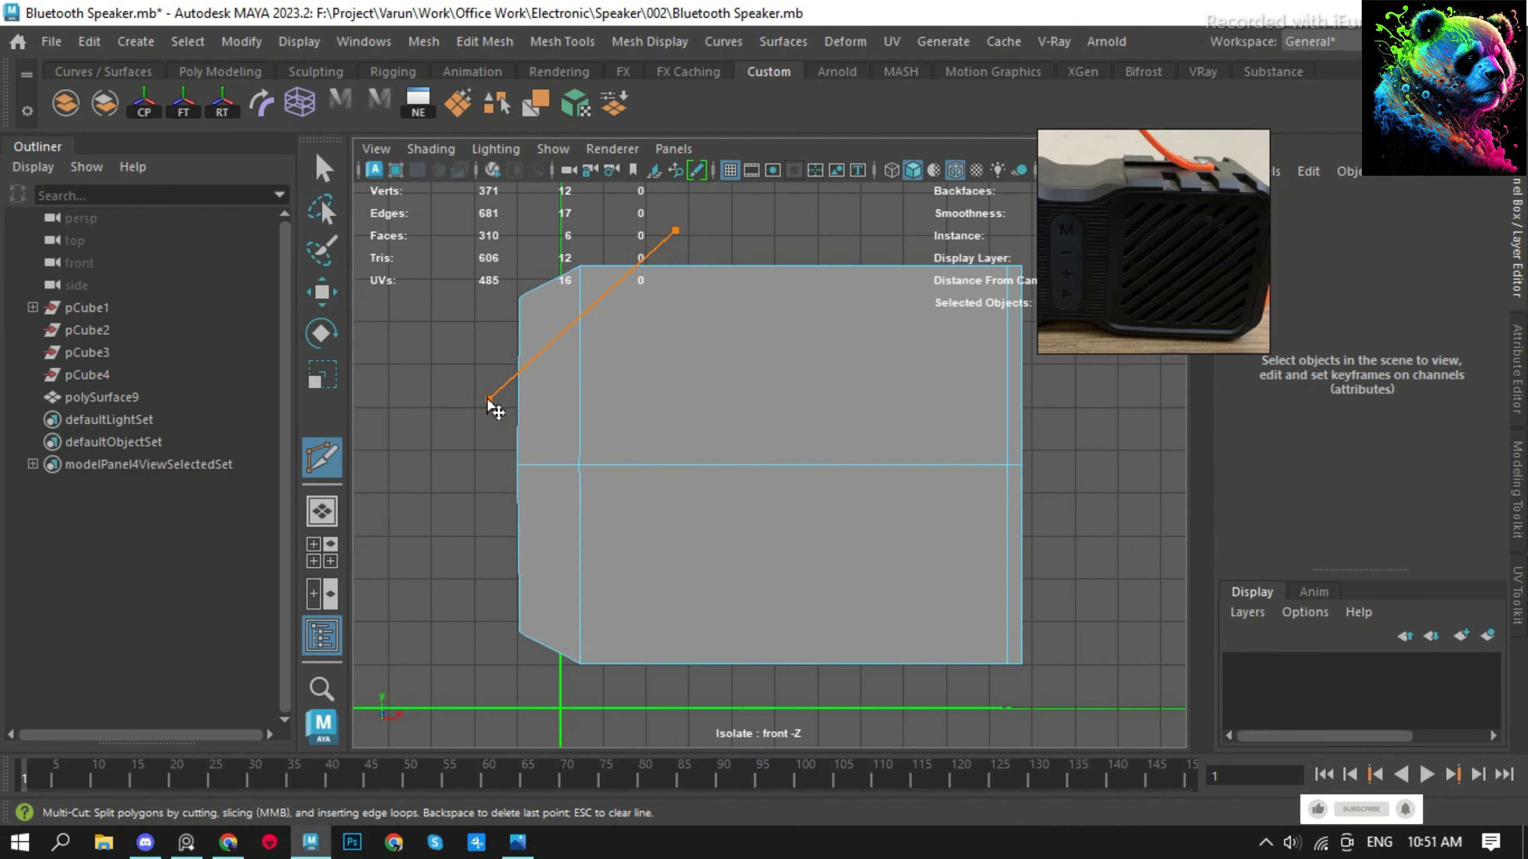
Commit the diagonal Multi-Cut and select the two new diagonal edges.
key("Return")
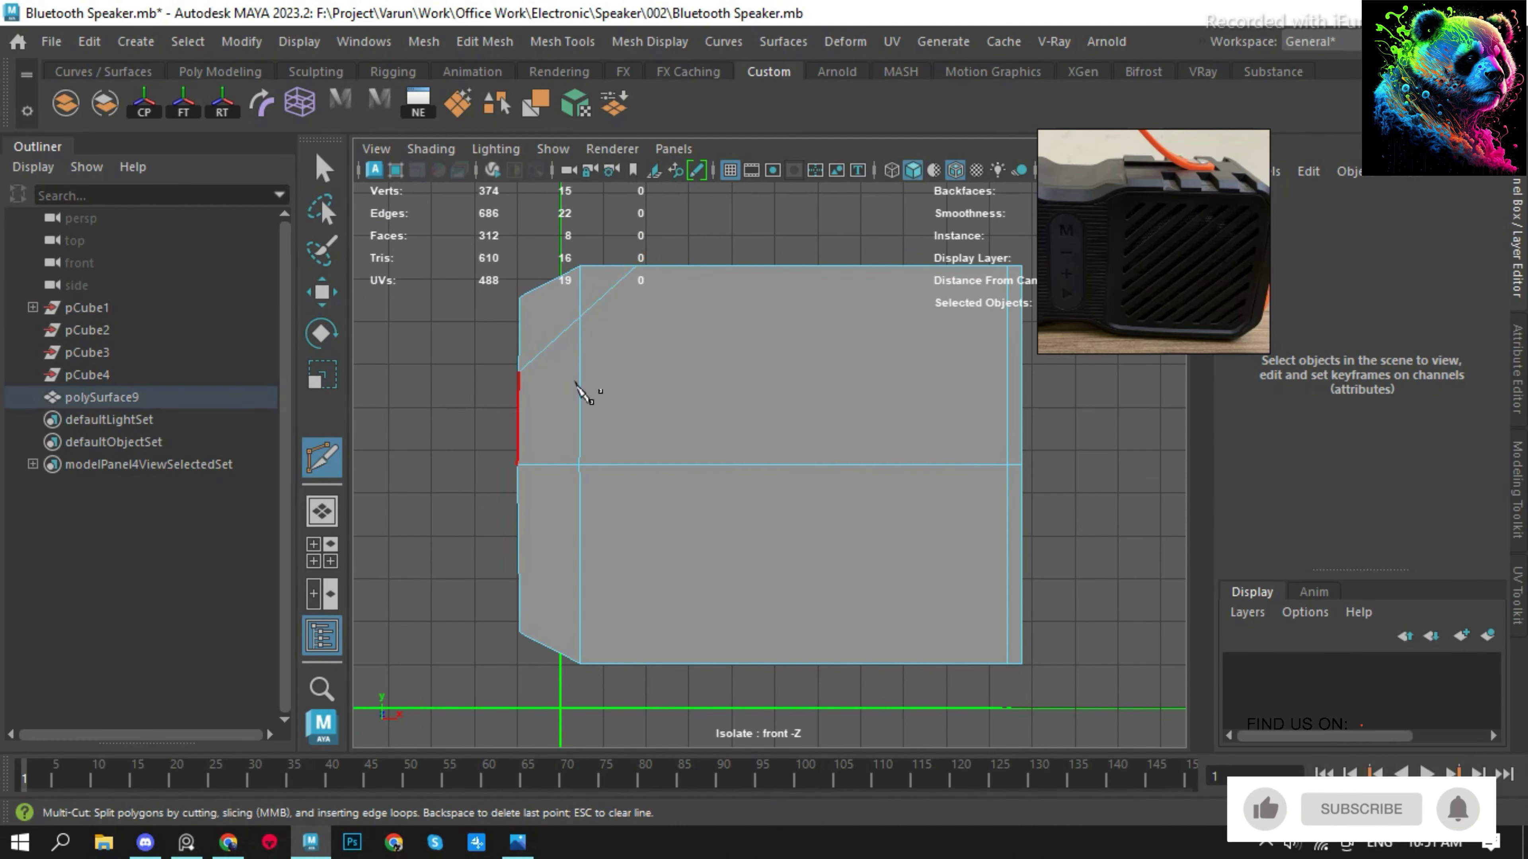
right_click_drag(494, 295, 493, 296)
double_click(610, 326)
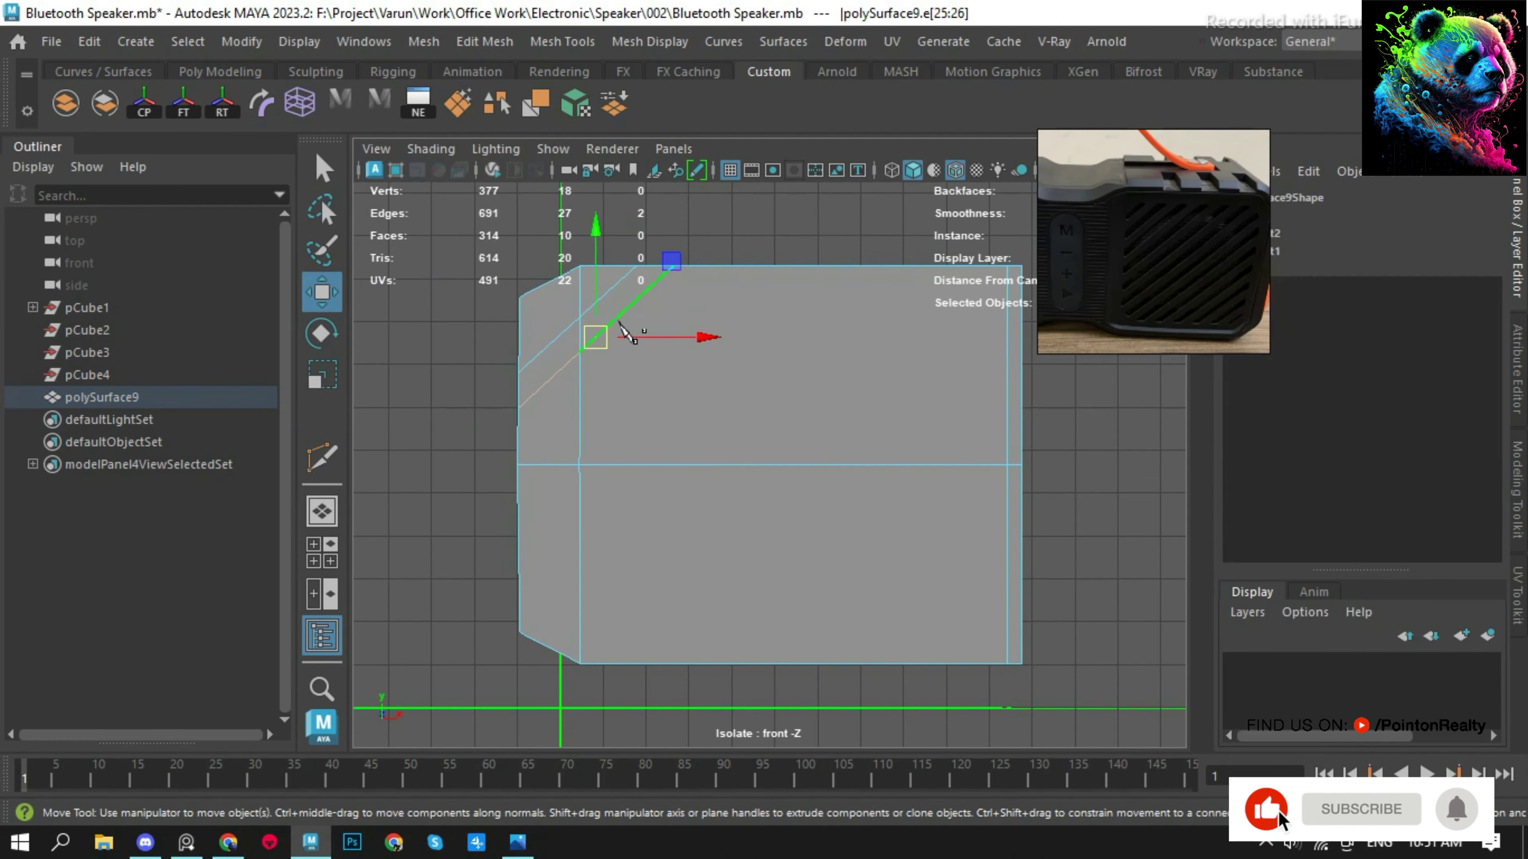
key("f")
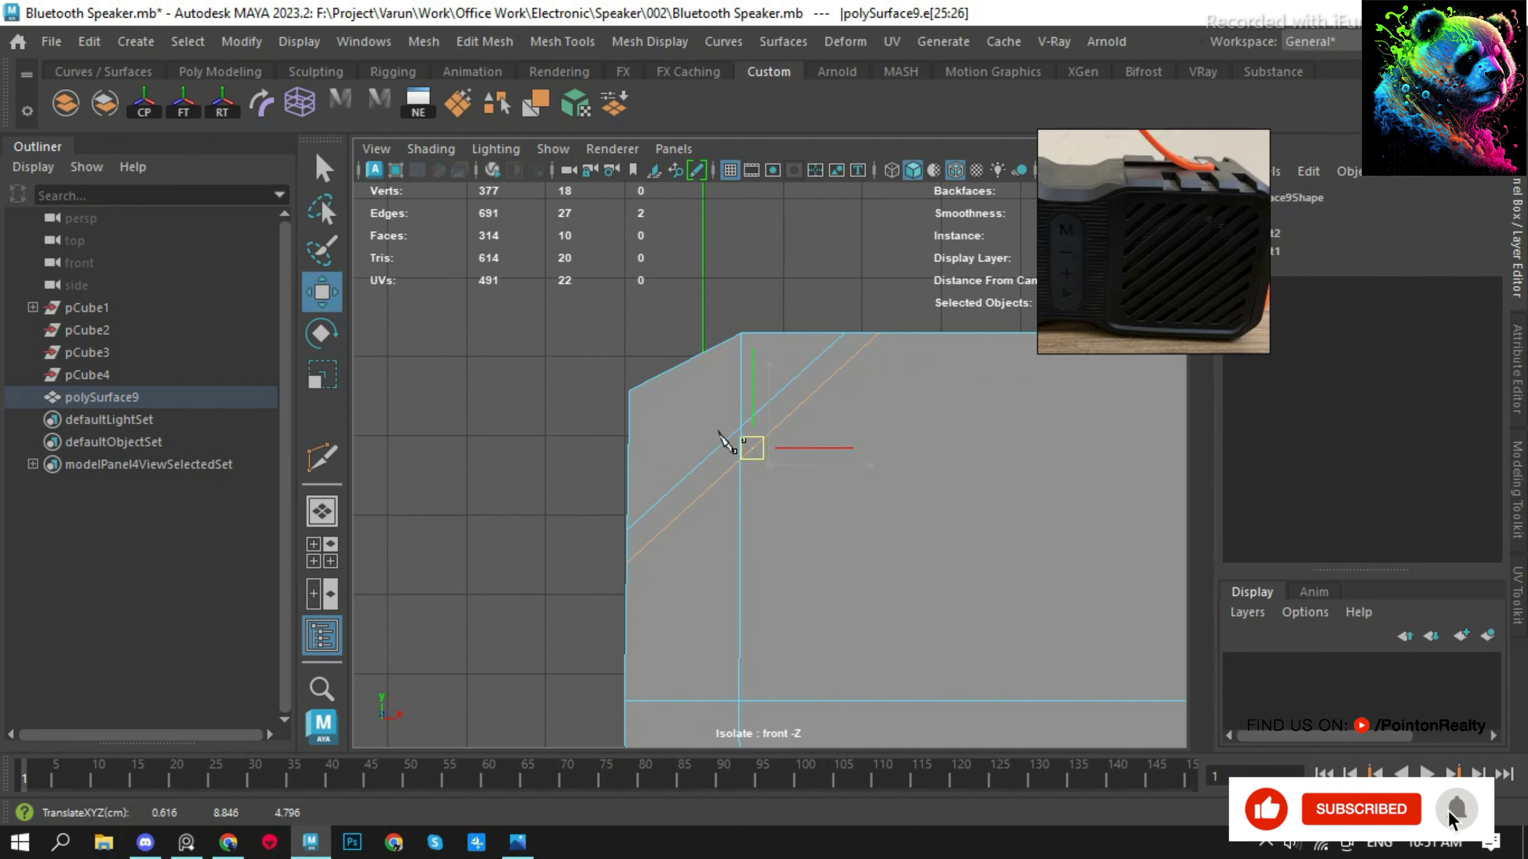
scroll(720, 432, "down", 3)
Select the whole polySurface9 panel and turn off Isolate Select.
key("F8")
key("f")
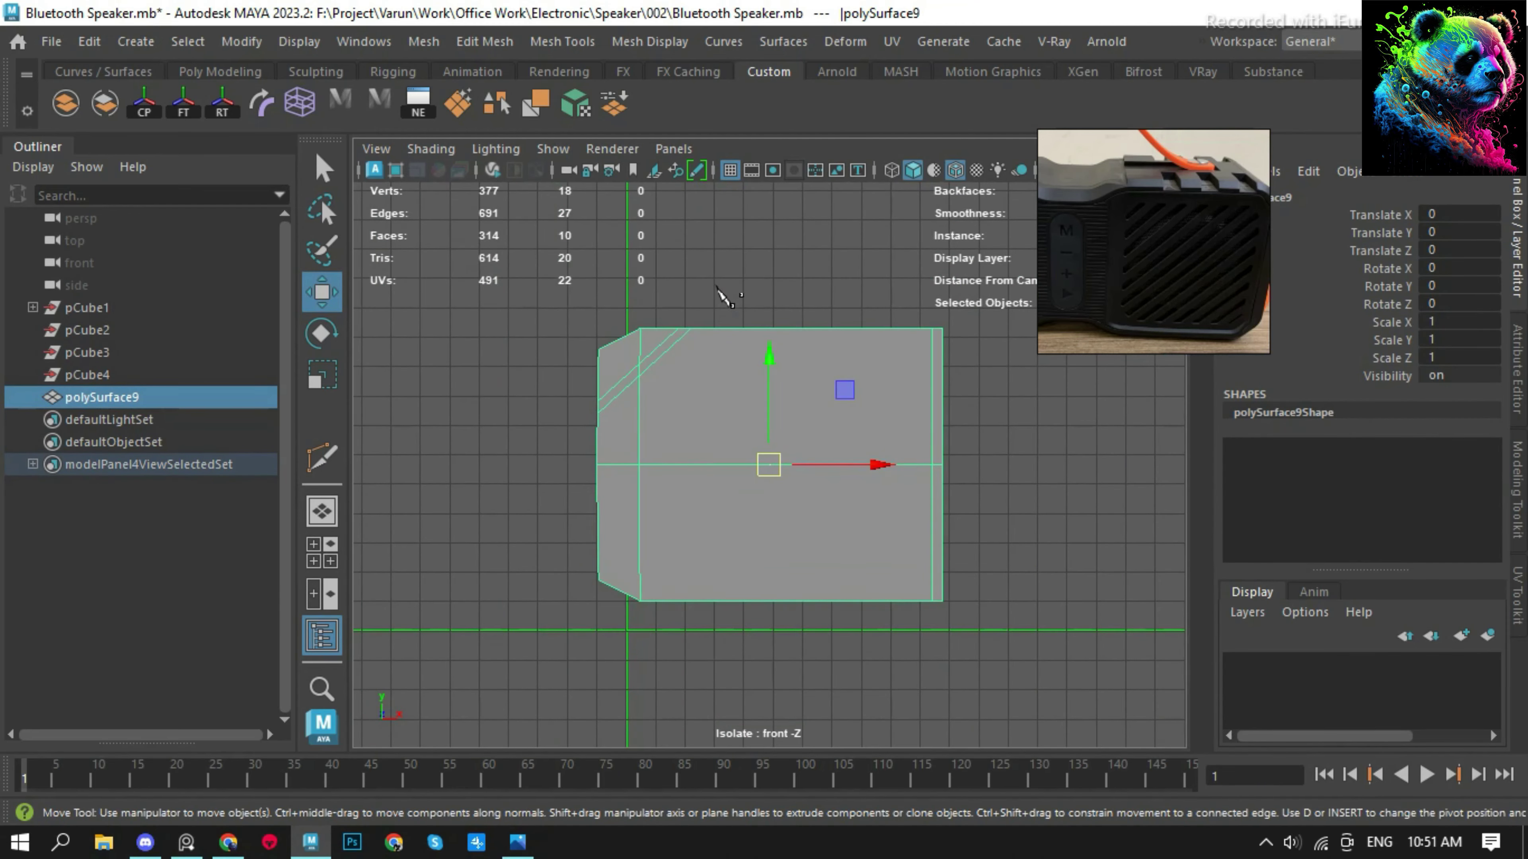
key("ctrl+1")
scroll(716, 535, "up", 2)
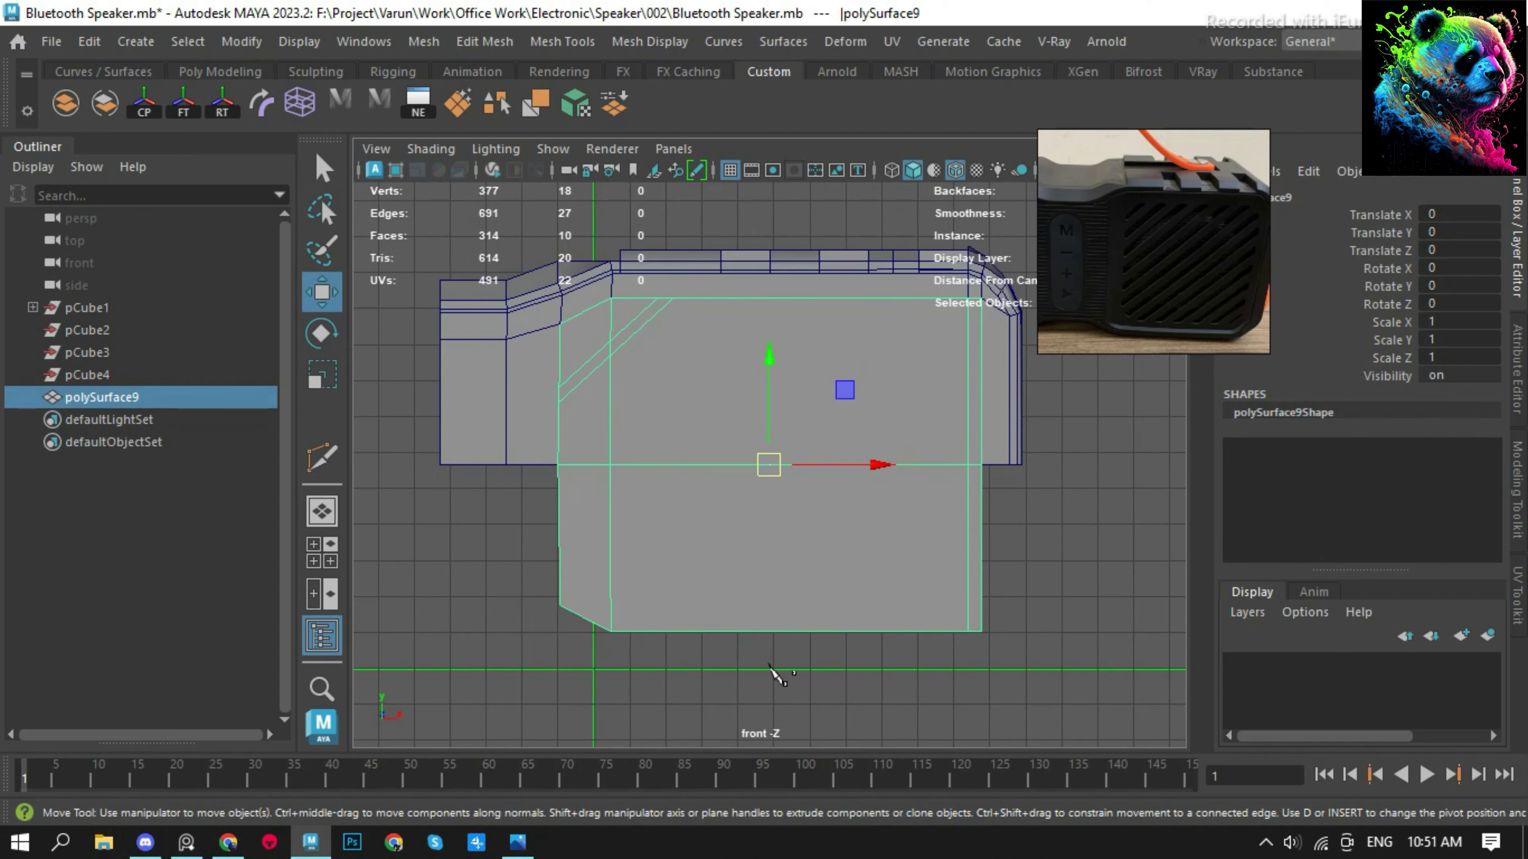
Select the striped panel and body, then delete the body's front face.
right_click_drag(776, 677, 854, 692, "shift")
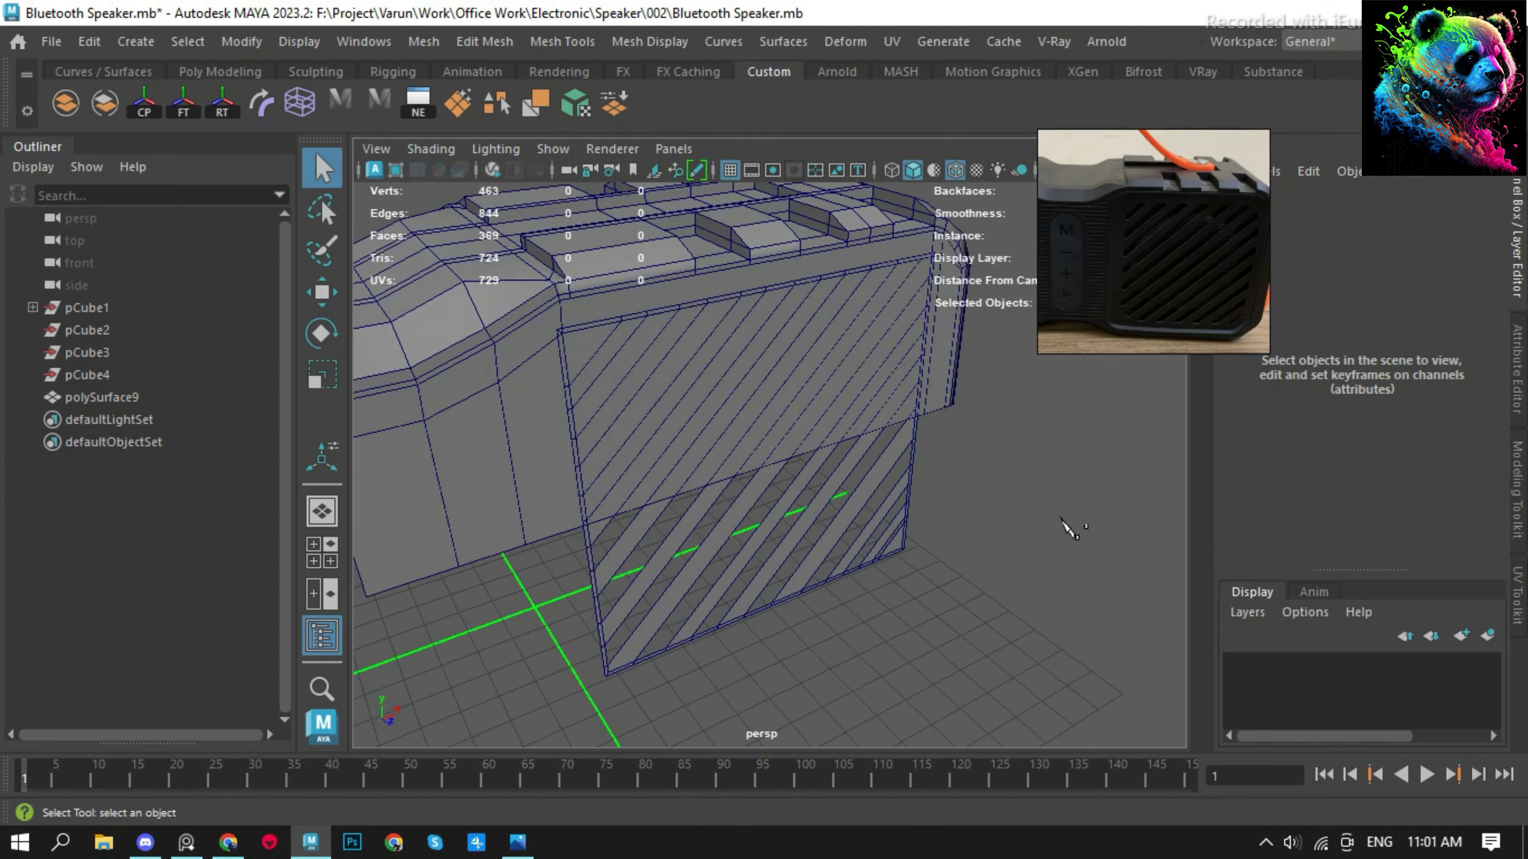
left_click(794, 506)
left_click(479, 434, "shift")
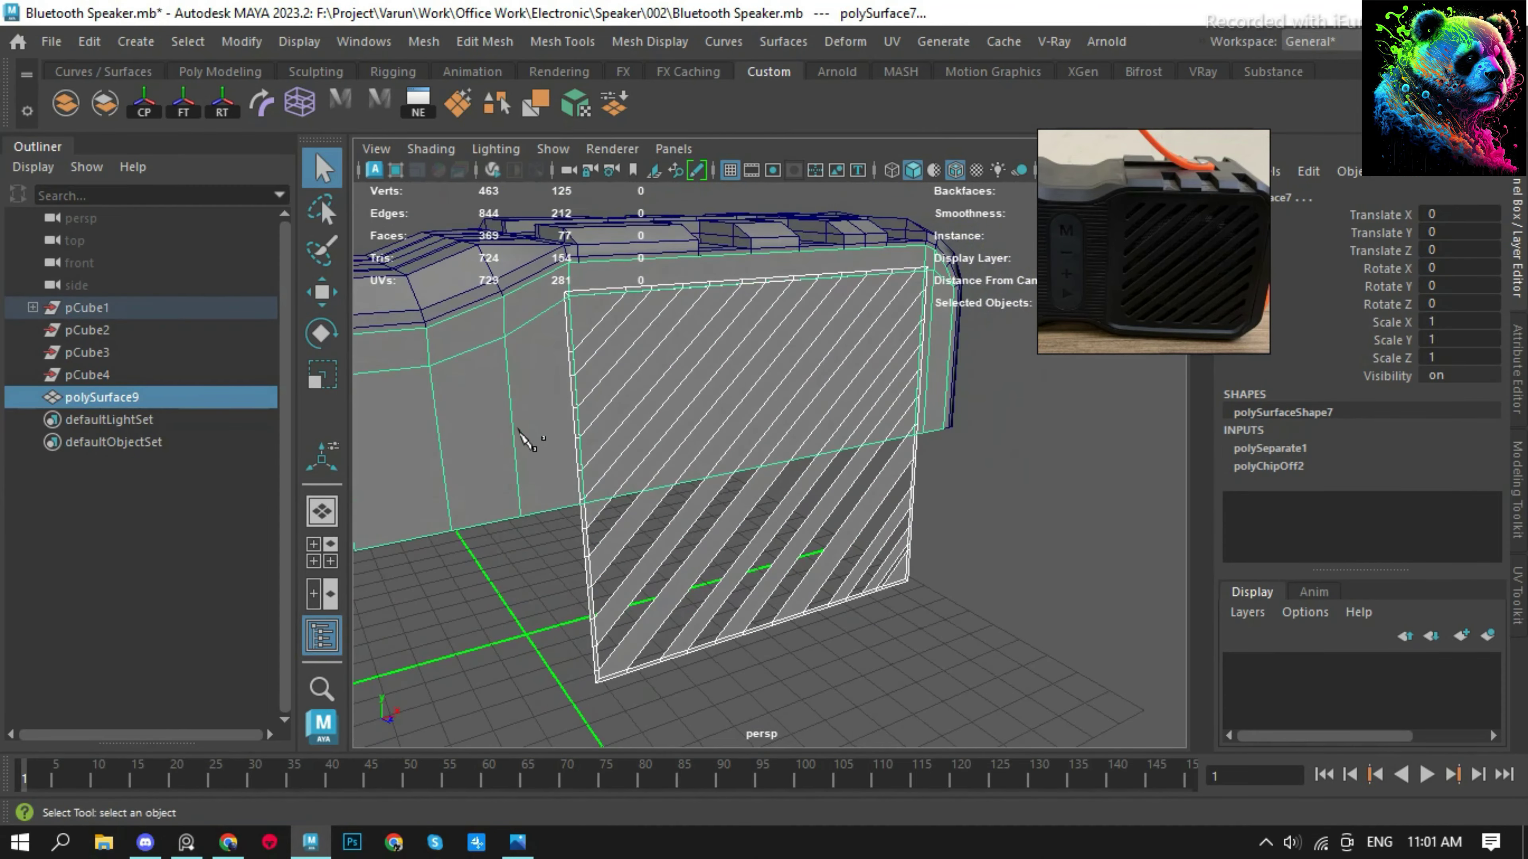
mouse_move(660, 533)
left_mouse_down("alt")
mouse_move(518, 529)
mouse_move(809, 519)
left_mouse_up("alt")
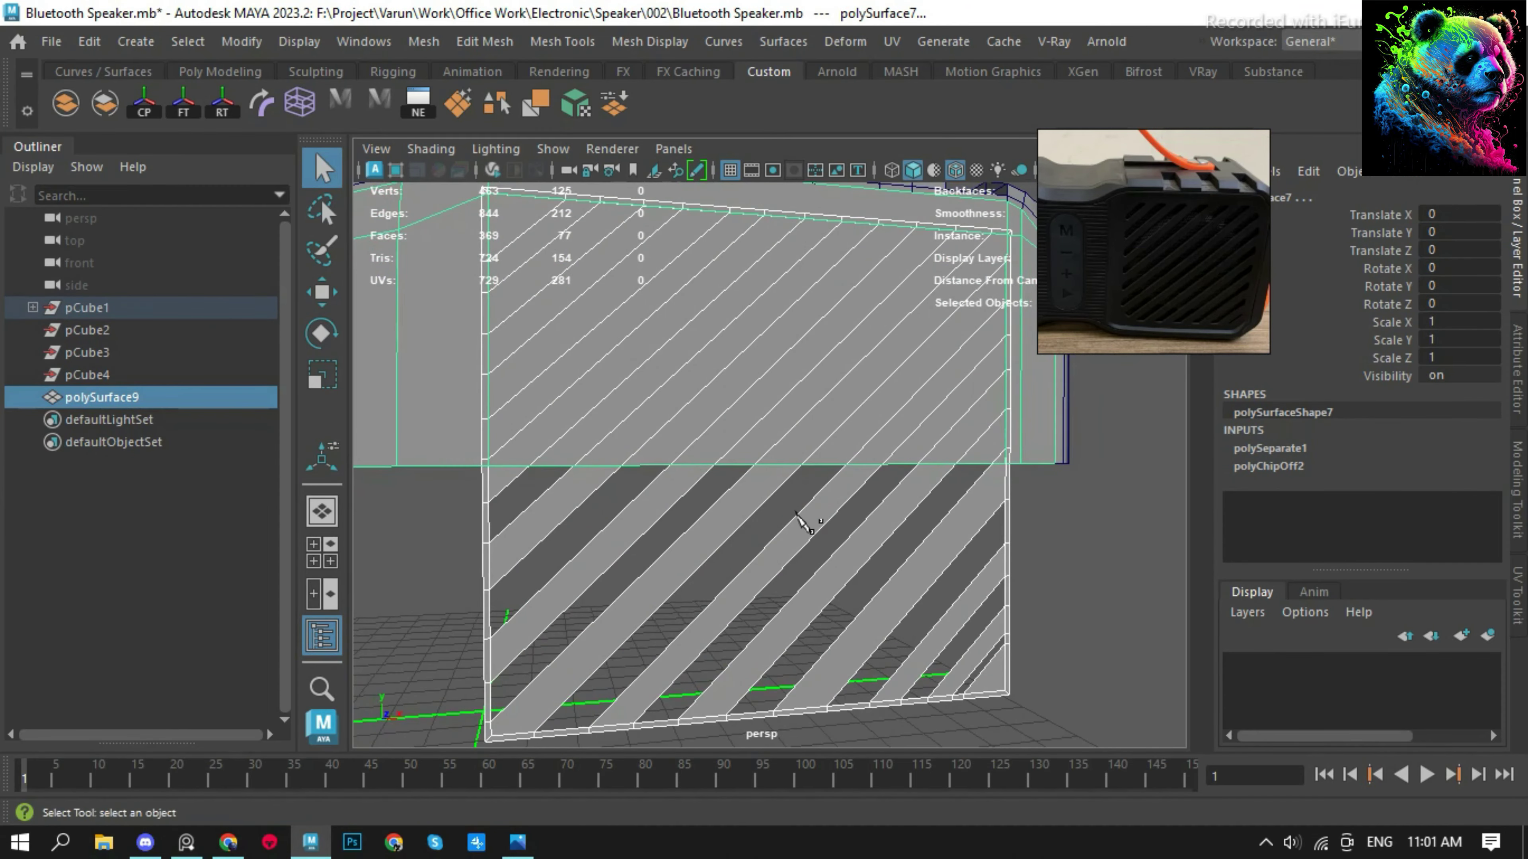
left_click(808, 519, "ctrl")
left_click(880, 505)
mouse_move(529, 410)
left_mouse_down("alt")
mouse_move(880, 505)
mouse_move(778, 504)
left_mouse_up("alt")
key("Delete")
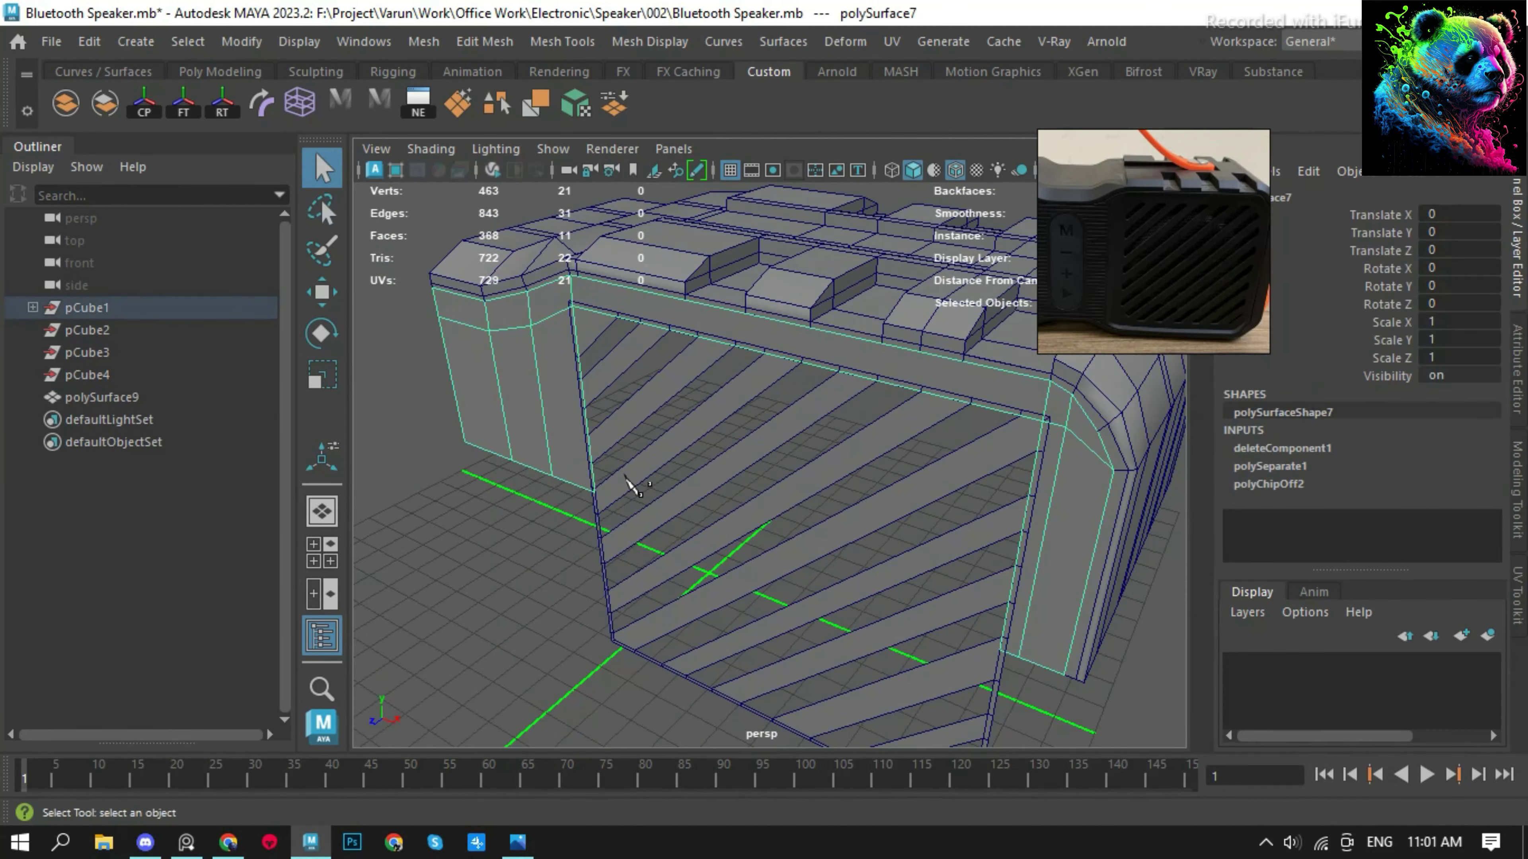
left_click_drag(624, 488, 746, 515, "alt")
Duplicate the speaker half with Scale Z -1 and select the seam vertices.
key("ctrl+d")
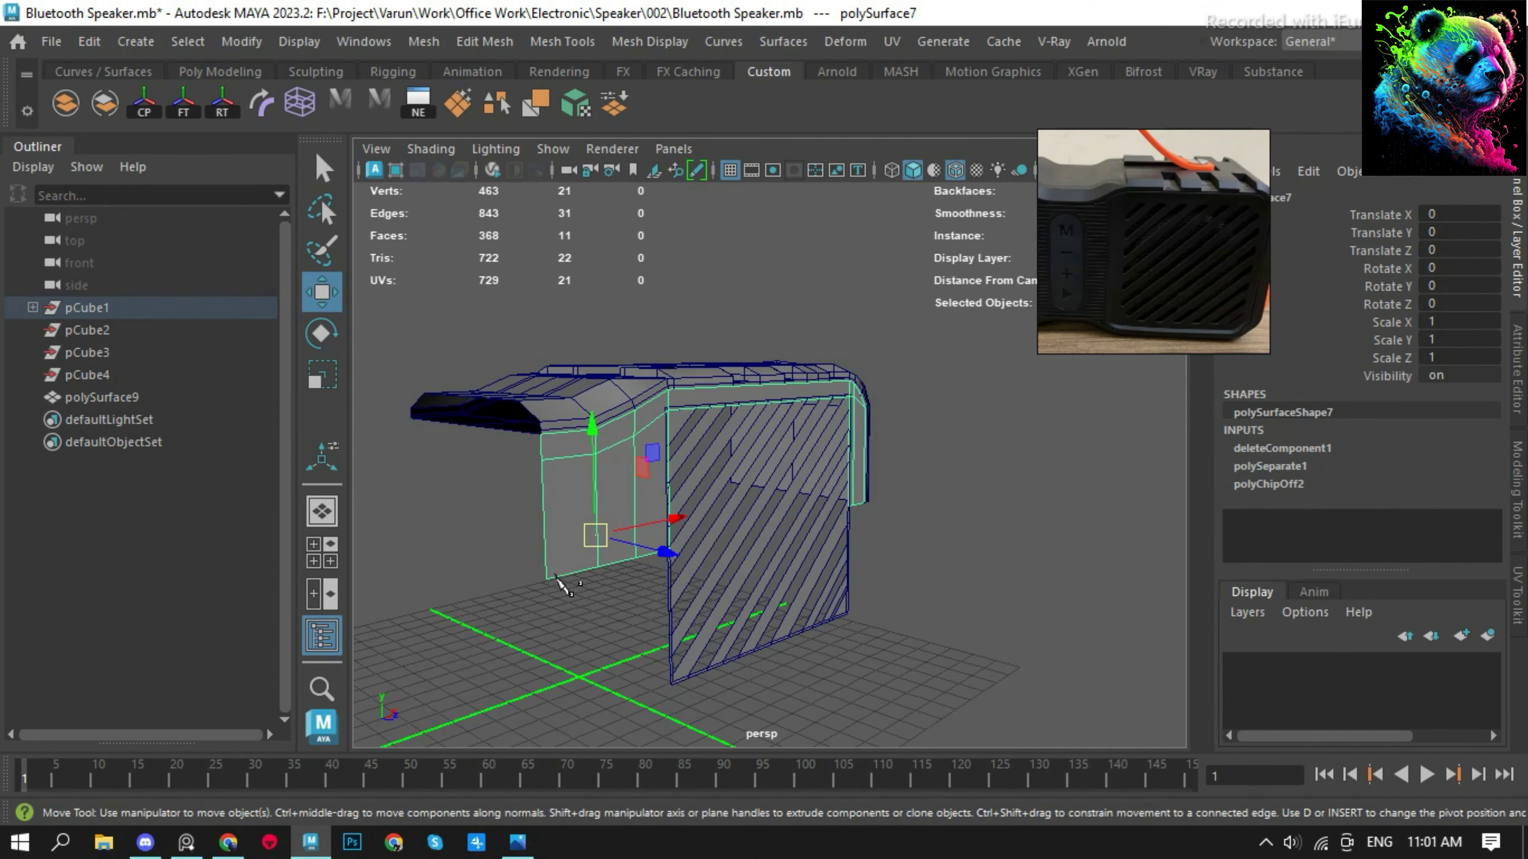
left_click(1458, 356)
type("-1")
key("Return")
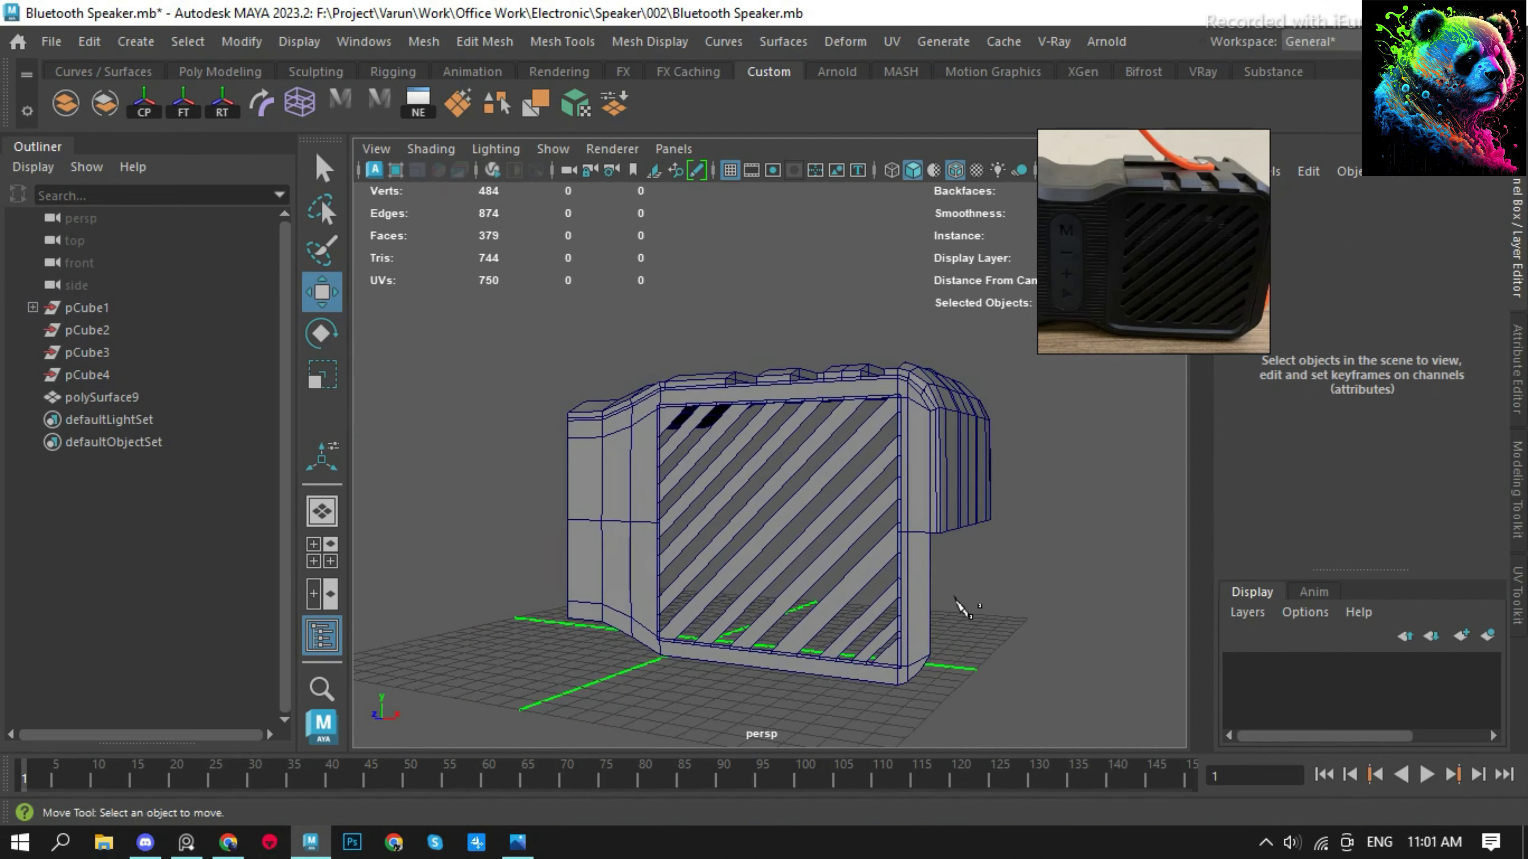
mouse_move(955, 614)
left_mouse_down("alt")
mouse_move(662, 512)
mouse_move(782, 422)
mouse_move(808, 331)
mouse_move(809, 391)
left_mouse_up("alt")
Inspect the front grille and mirrored half, then undo the side-edge bevel.
left_click(809, 331)
left_click(808, 391)
key("f")
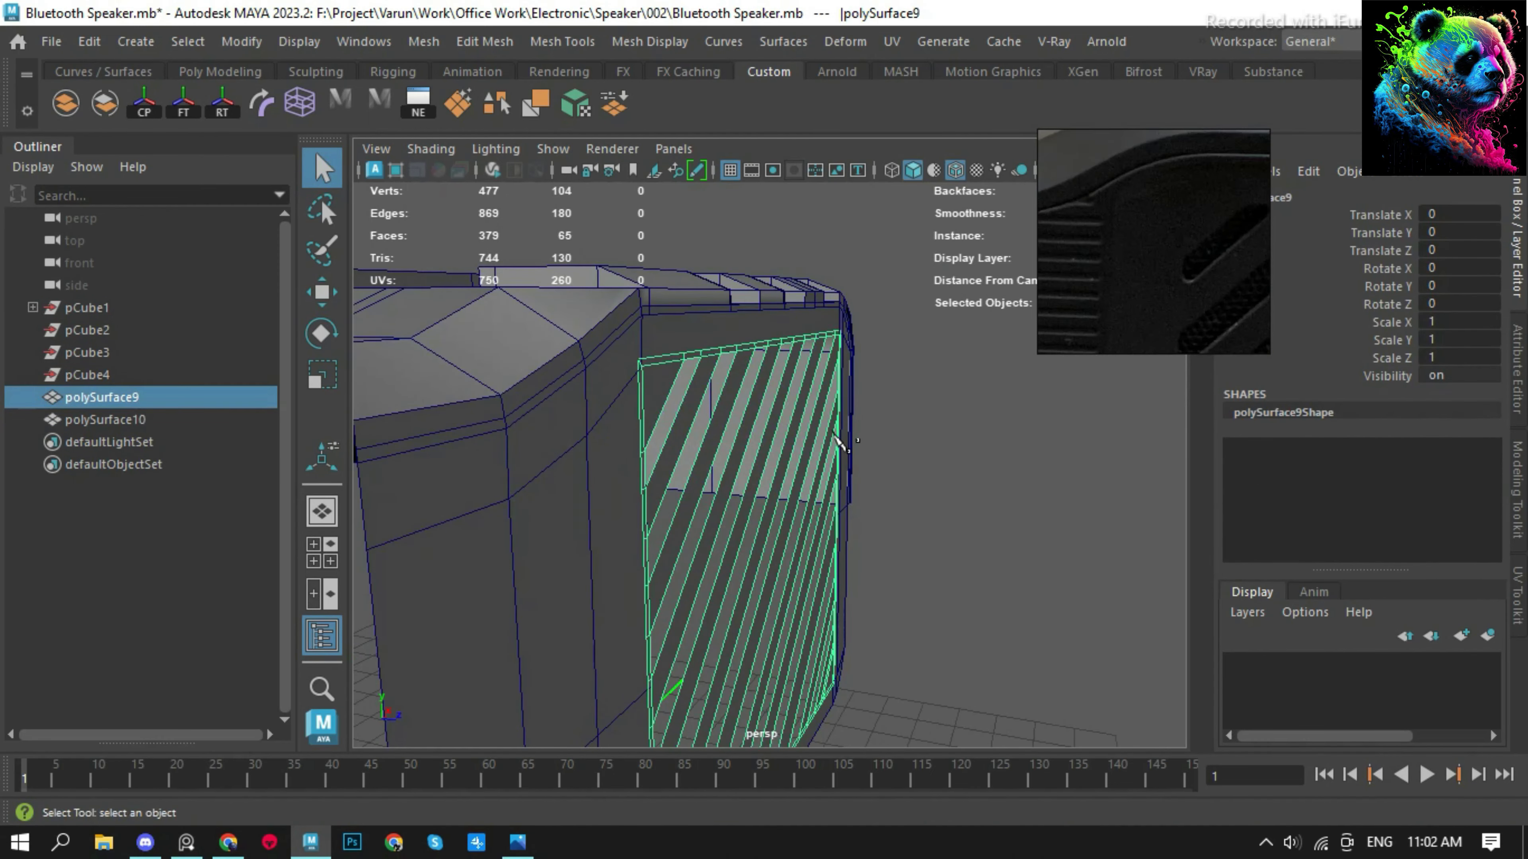
key("w")
scroll(464, 521, "up", 3)
left_click(460, 514)
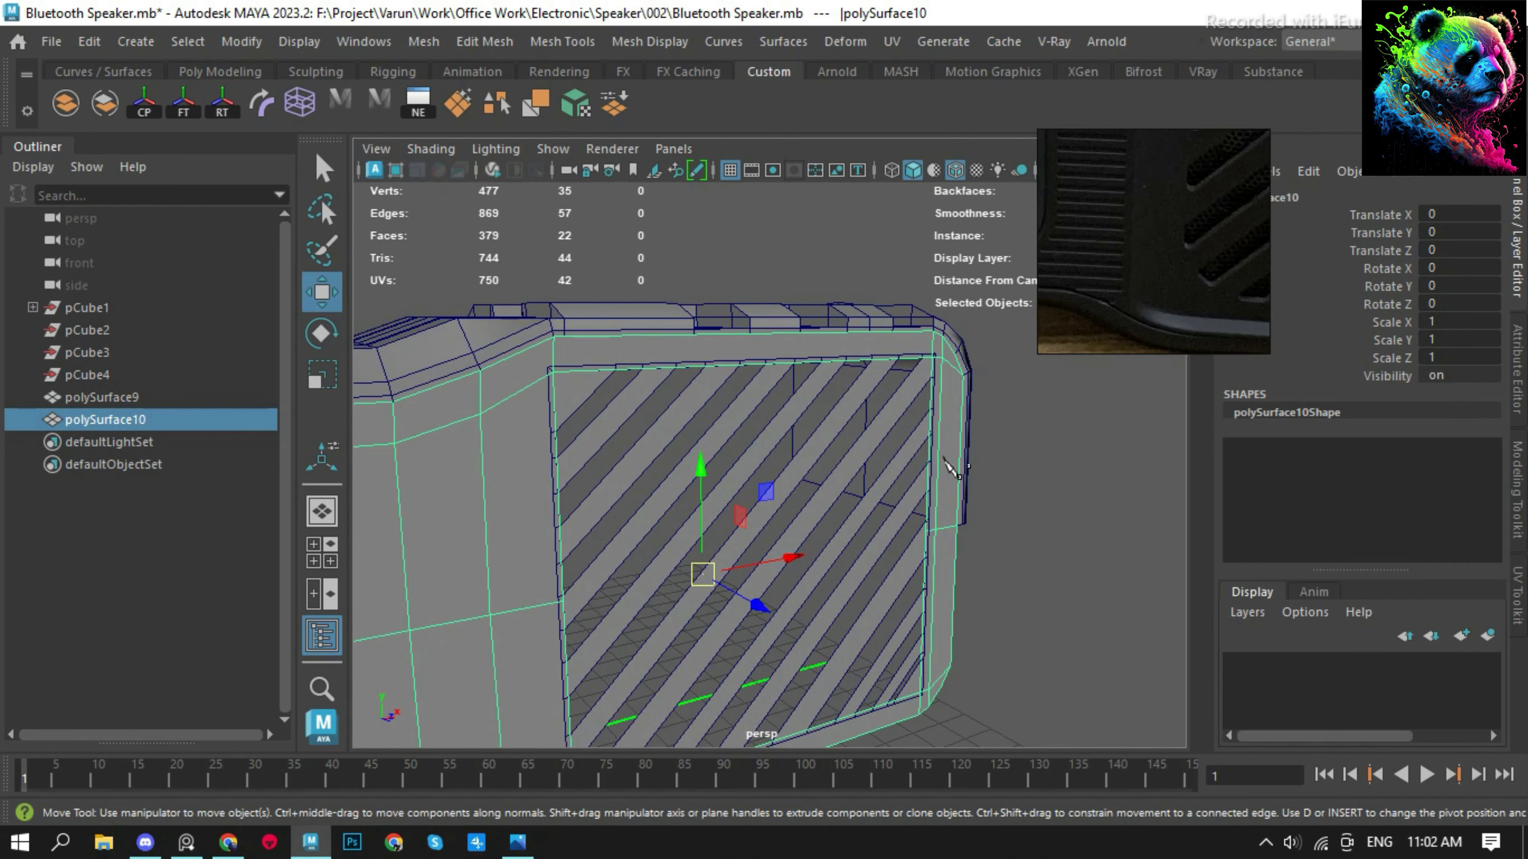
scroll(782, 511, "down", 5)
left_click_drag(782, 512, 902, 542, "alt")
scroll(983, 662, "up", 5)
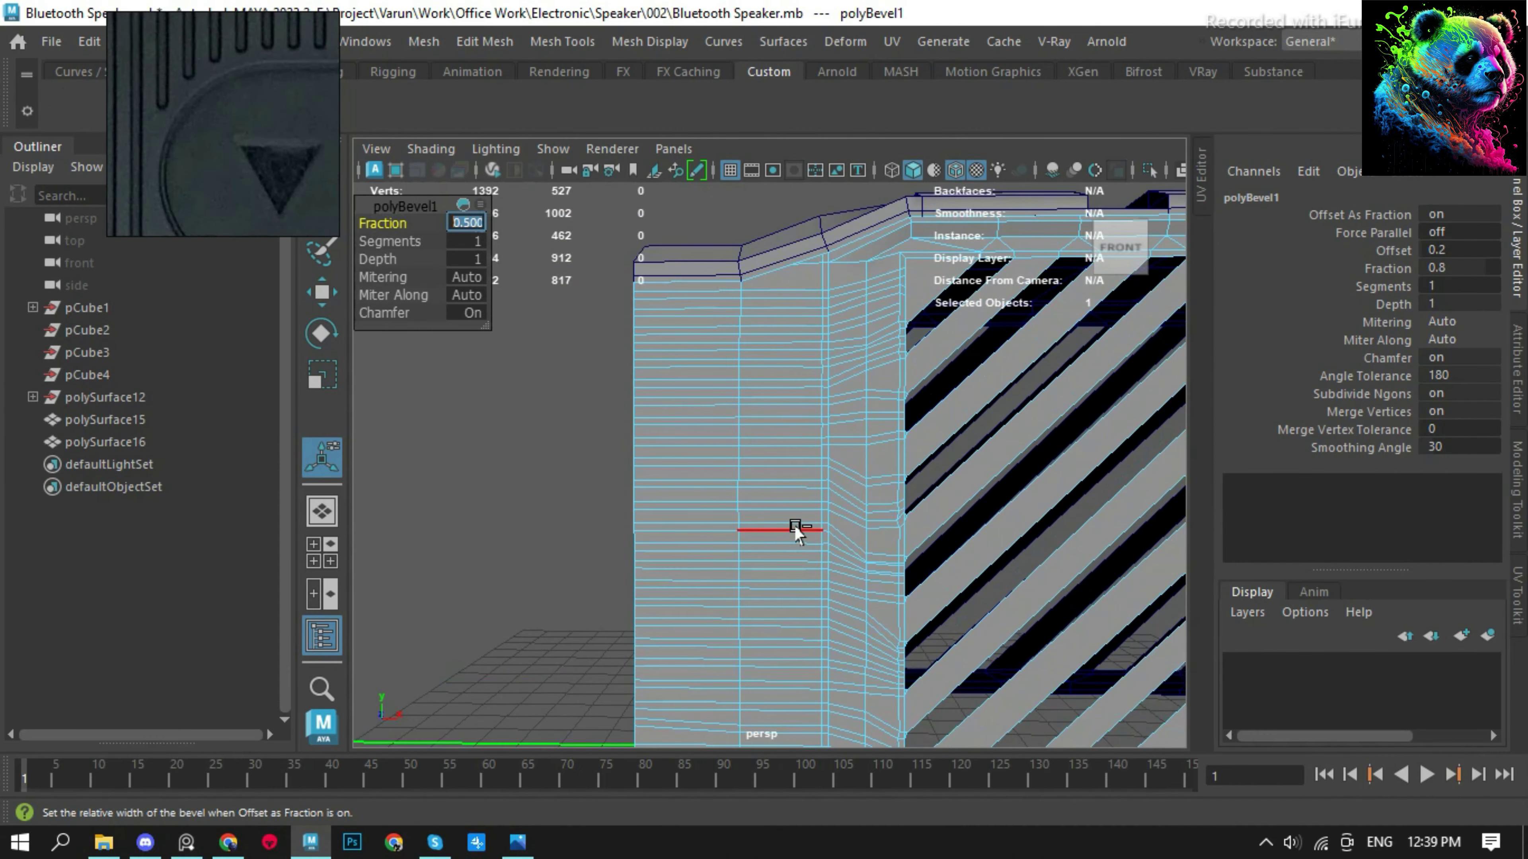
key("ctrl+z")
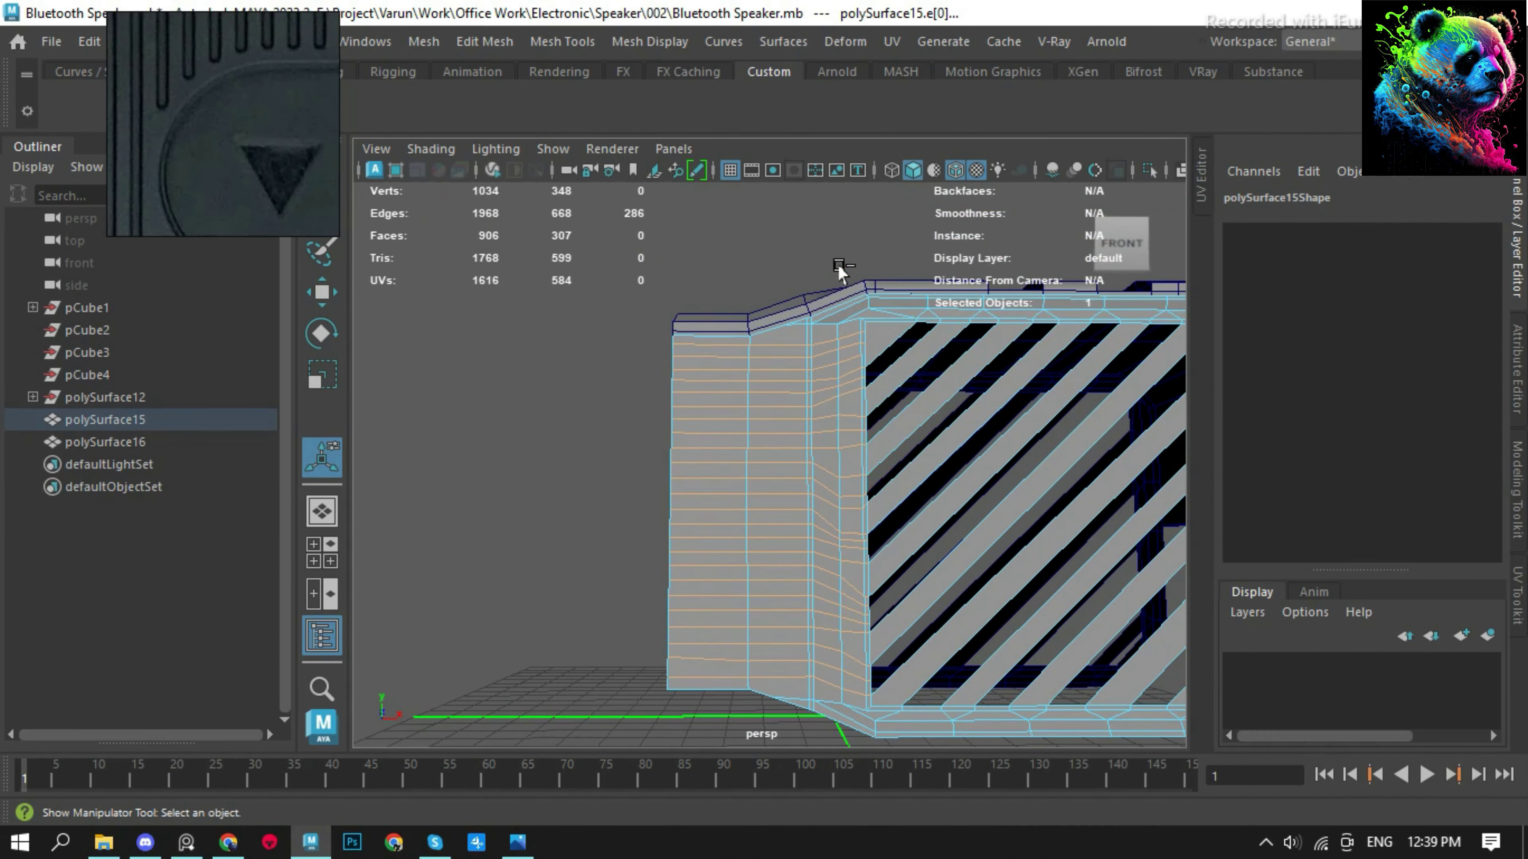
Bevel the side panel's horizontal edges into strips and pick a side-panel vertex to move.
right_click_drag(716, 392, 872, 403, "shift")
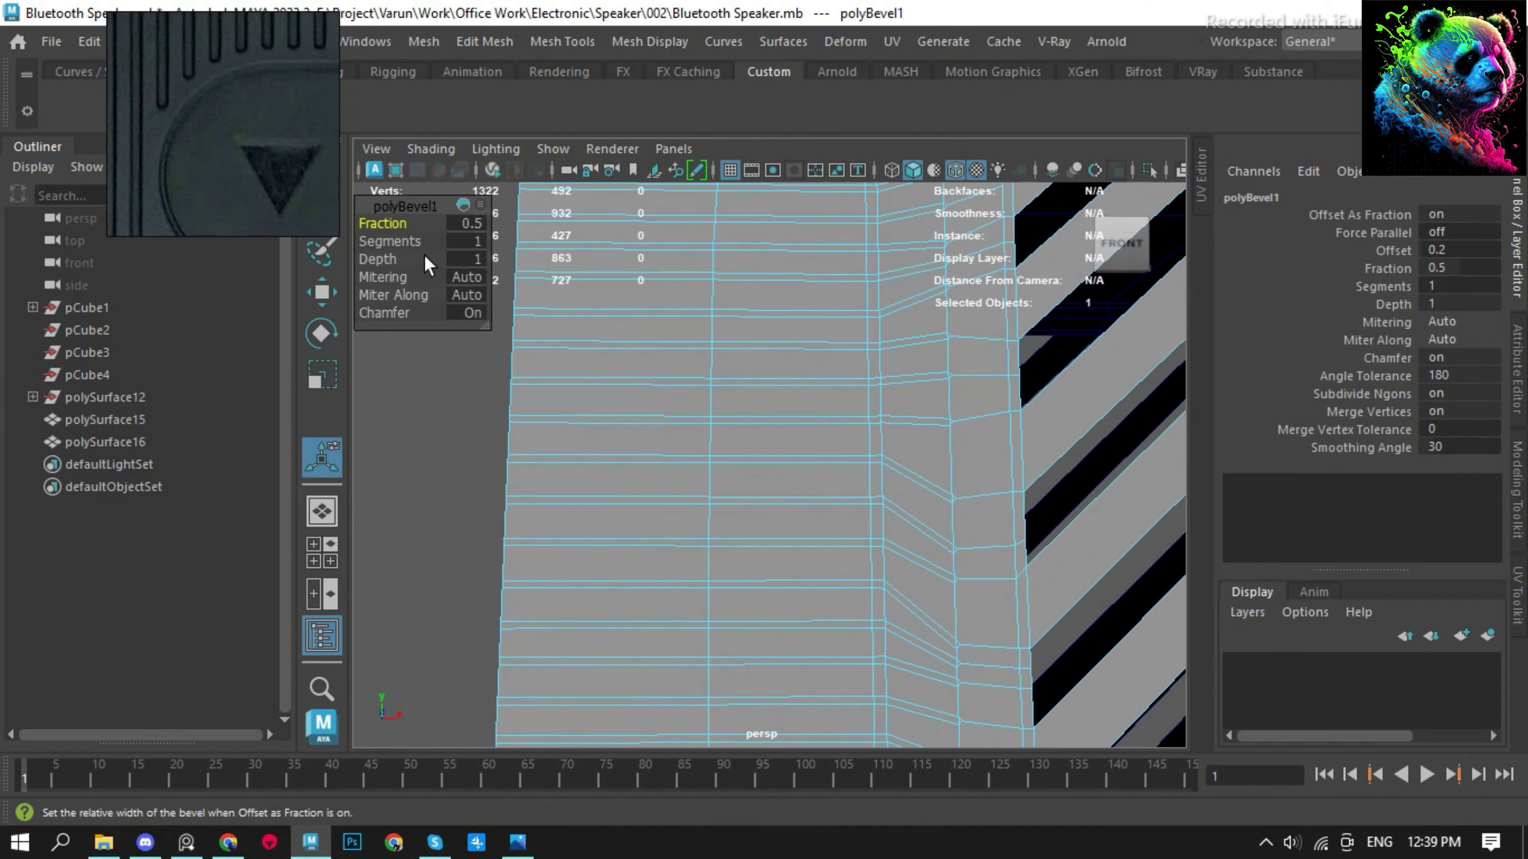
left_click(747, 385)
key("F9")
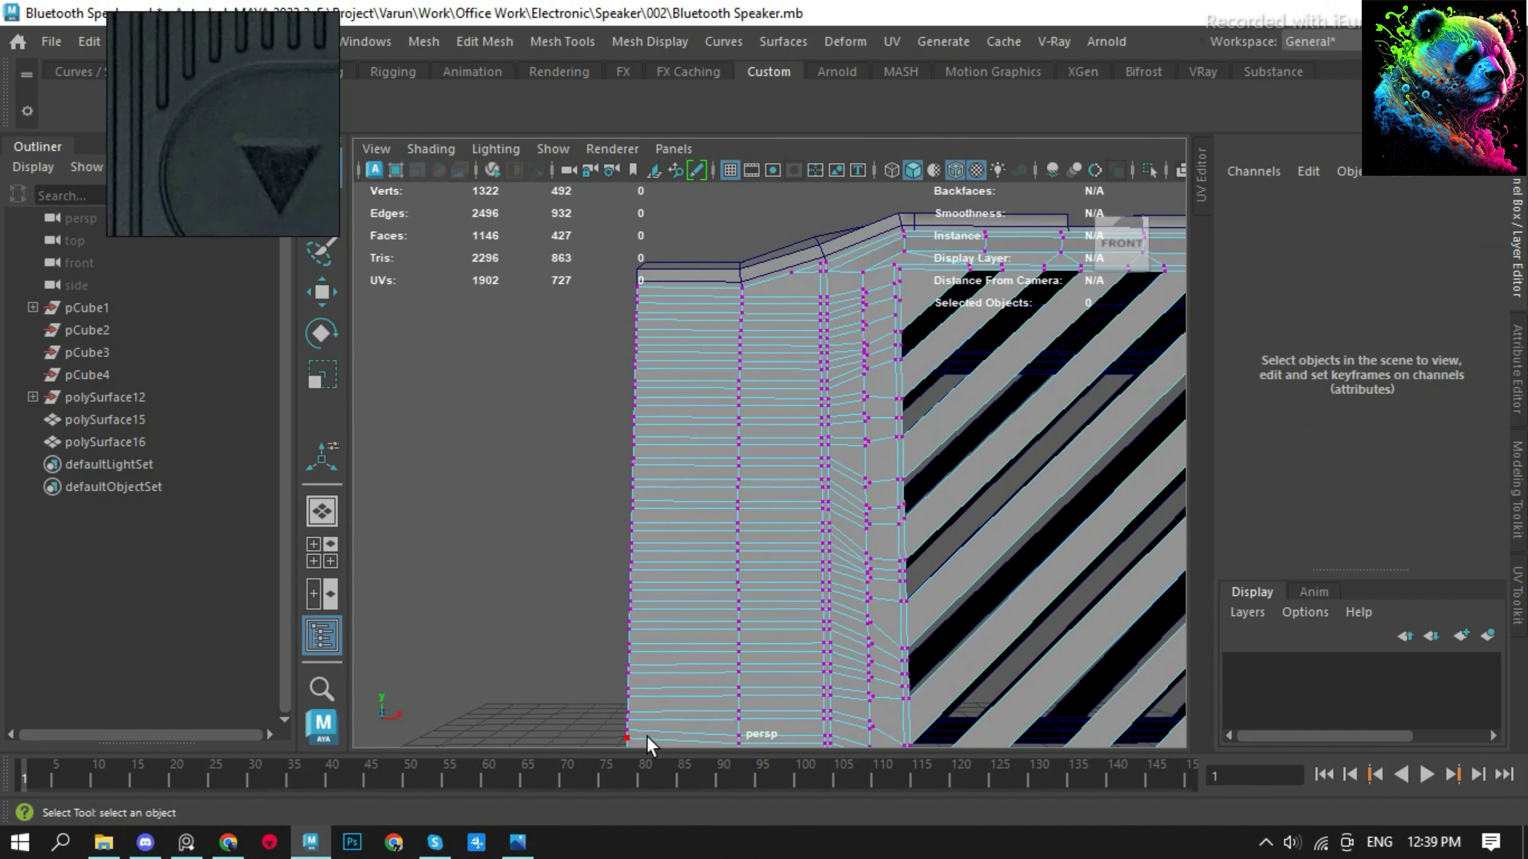
left_click(644, 744)
key("f")
key("w")
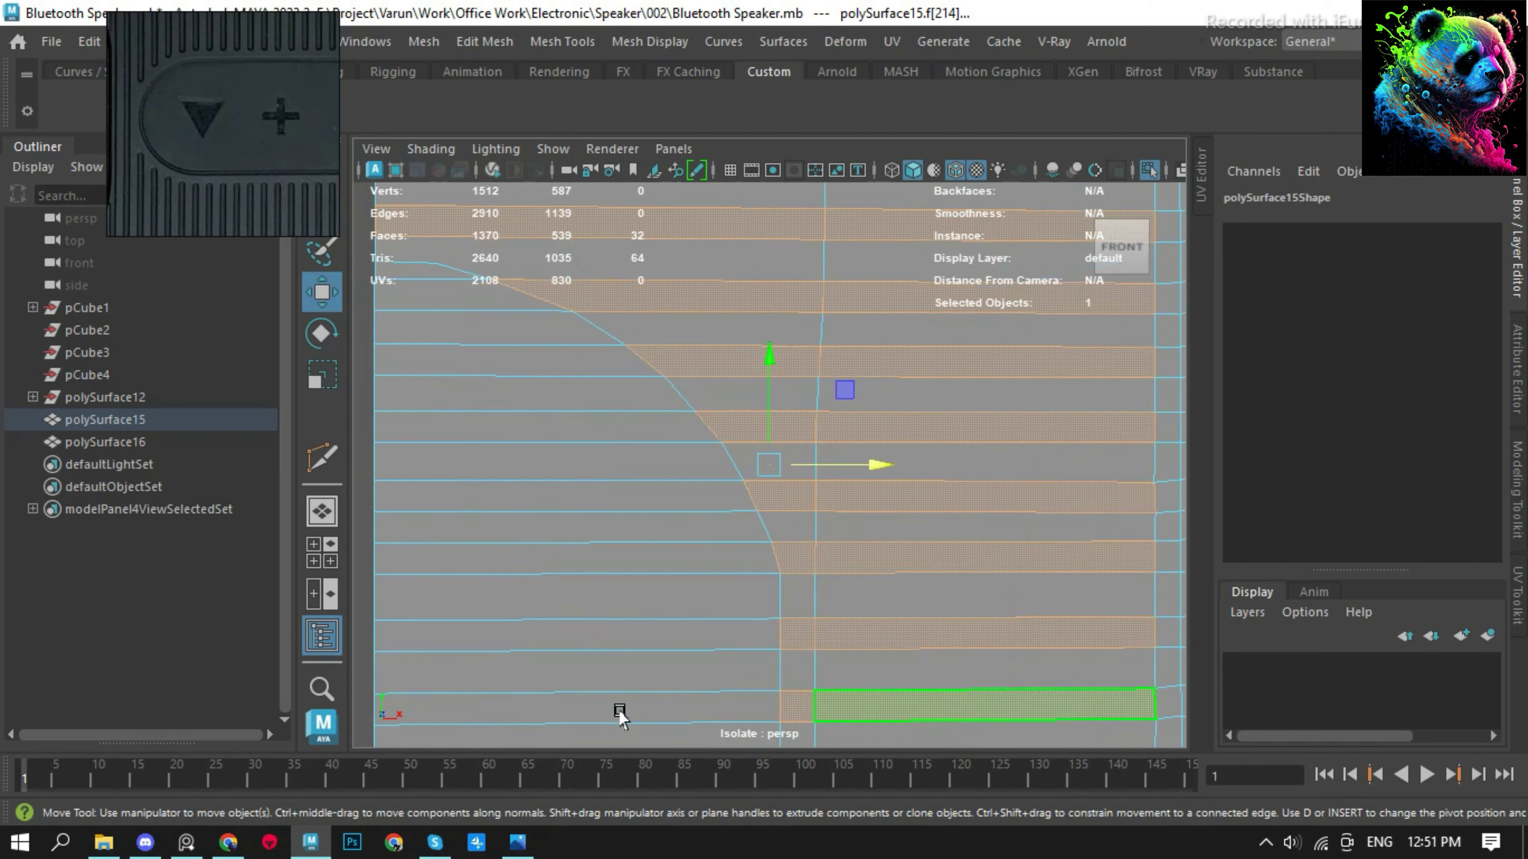
scroll(619, 716, "down", 3)
Select the alternating face rows on the side panel.
left_click(776, 671, "shift")
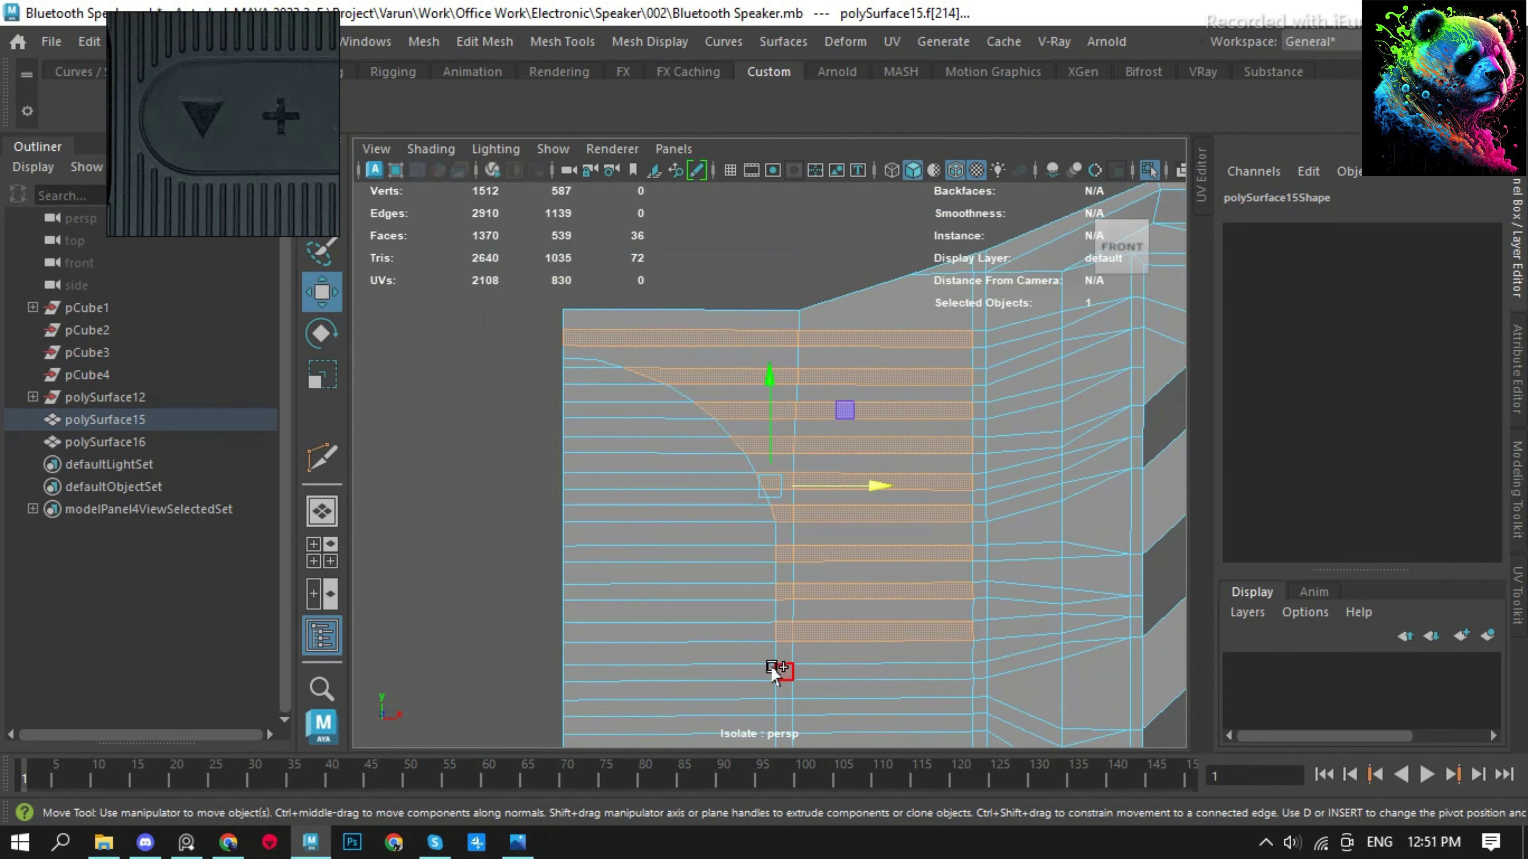
left_click(813, 707, "shift")
scroll(812, 662, "down", 2)
left_click(805, 602, "shift")
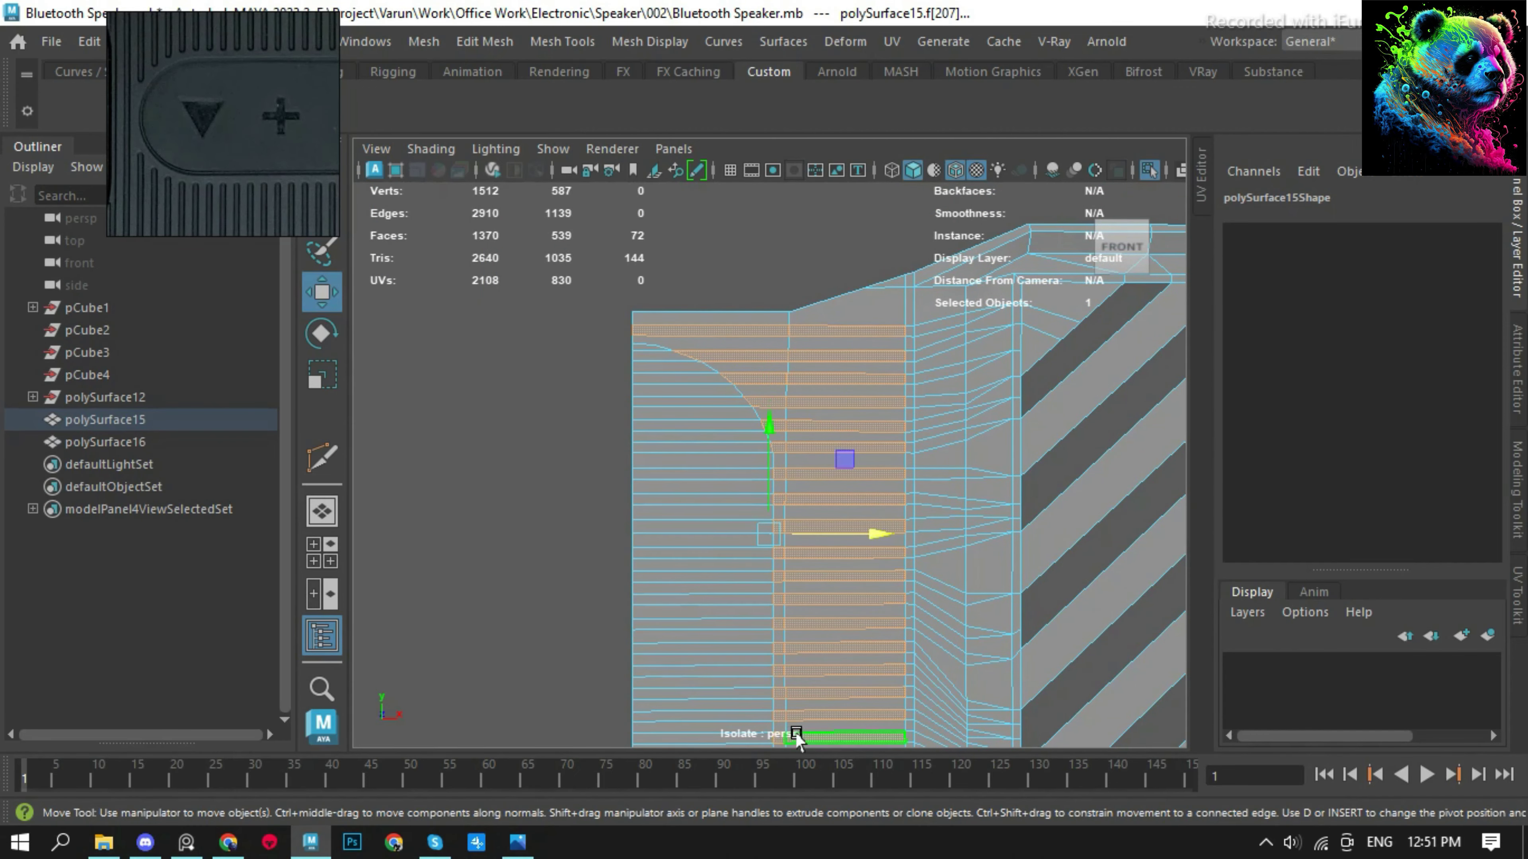
middle_click_drag(795, 737, 779, 674, "alt")
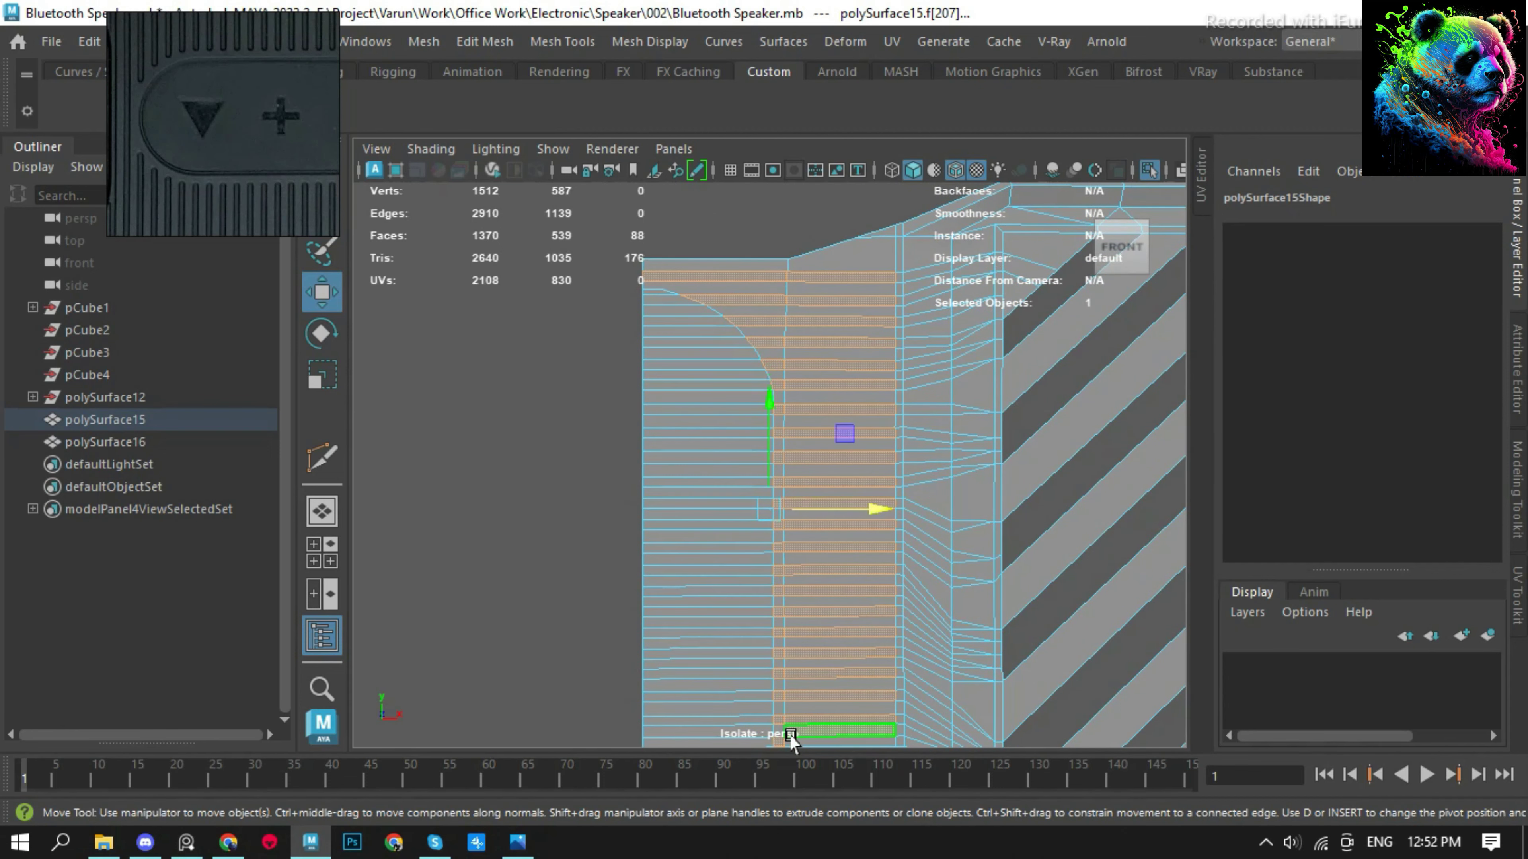
left_click_drag(789, 735, 790, 582, "alt")
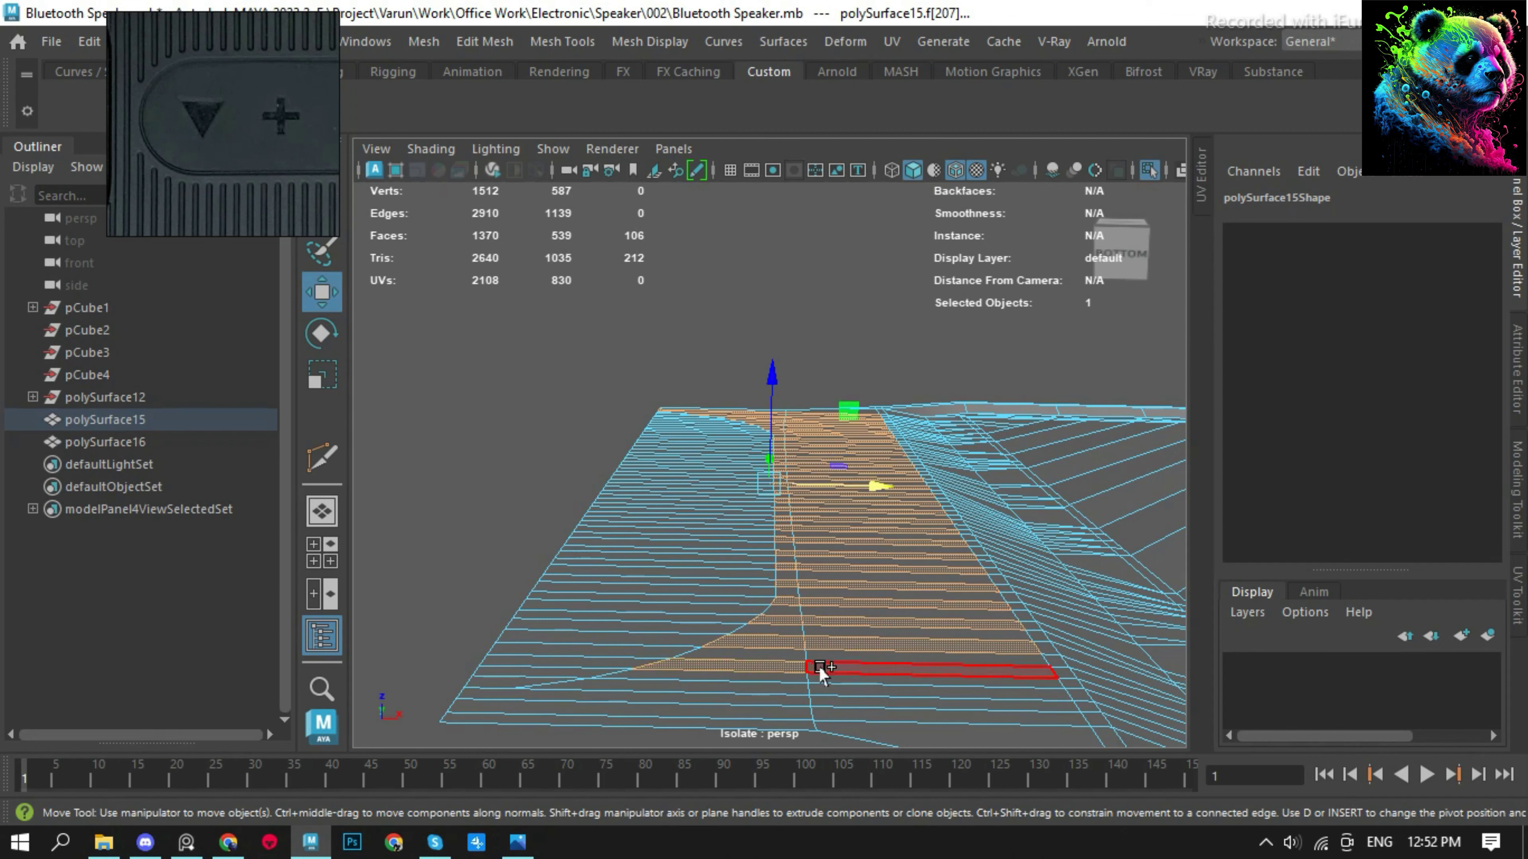
mouse_move(844, 719)
left_mouse_down("alt")
mouse_move(829, 519)
mouse_move(597, 399)
left_mouse_up("alt")
Extrude the selected rows inward to Local Translate Z -0.013.
key("ctrl+e")
mouse_move(739, 502)
left_mouse_down()
mouse_move(746, 348)
mouse_move(863, 529)
mouse_move(736, 519)
mouse_move(846, 314)
left_mouse_up()
key("F8")
Reselect the side panel mesh and place two cut points along an edge.
left_click(862, 530)
left_click(746, 233)
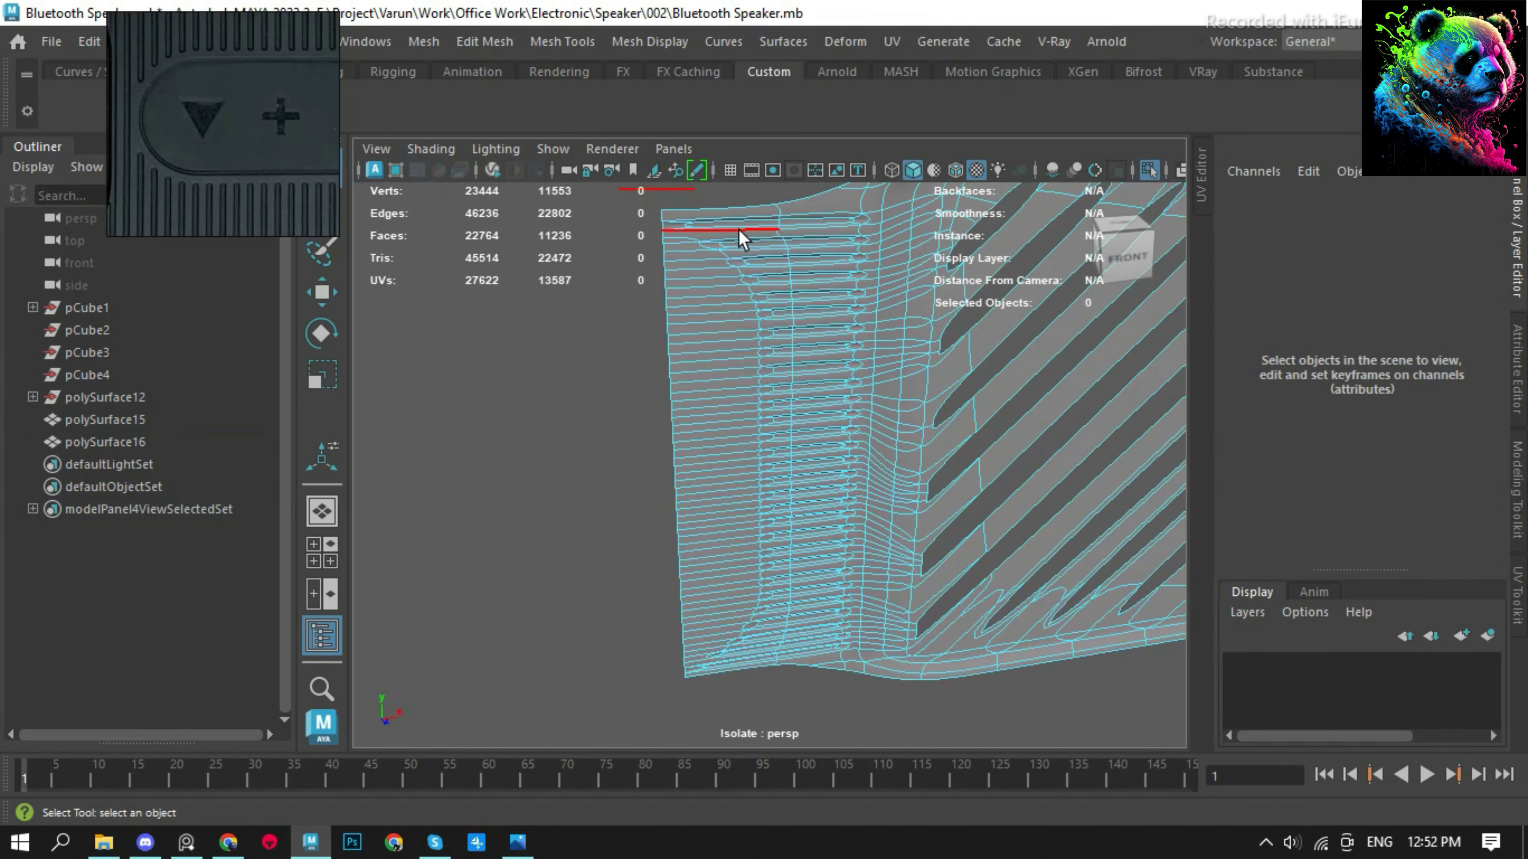
scroll(726, 481, "up", 3)
scroll(691, 514, "up", 3)
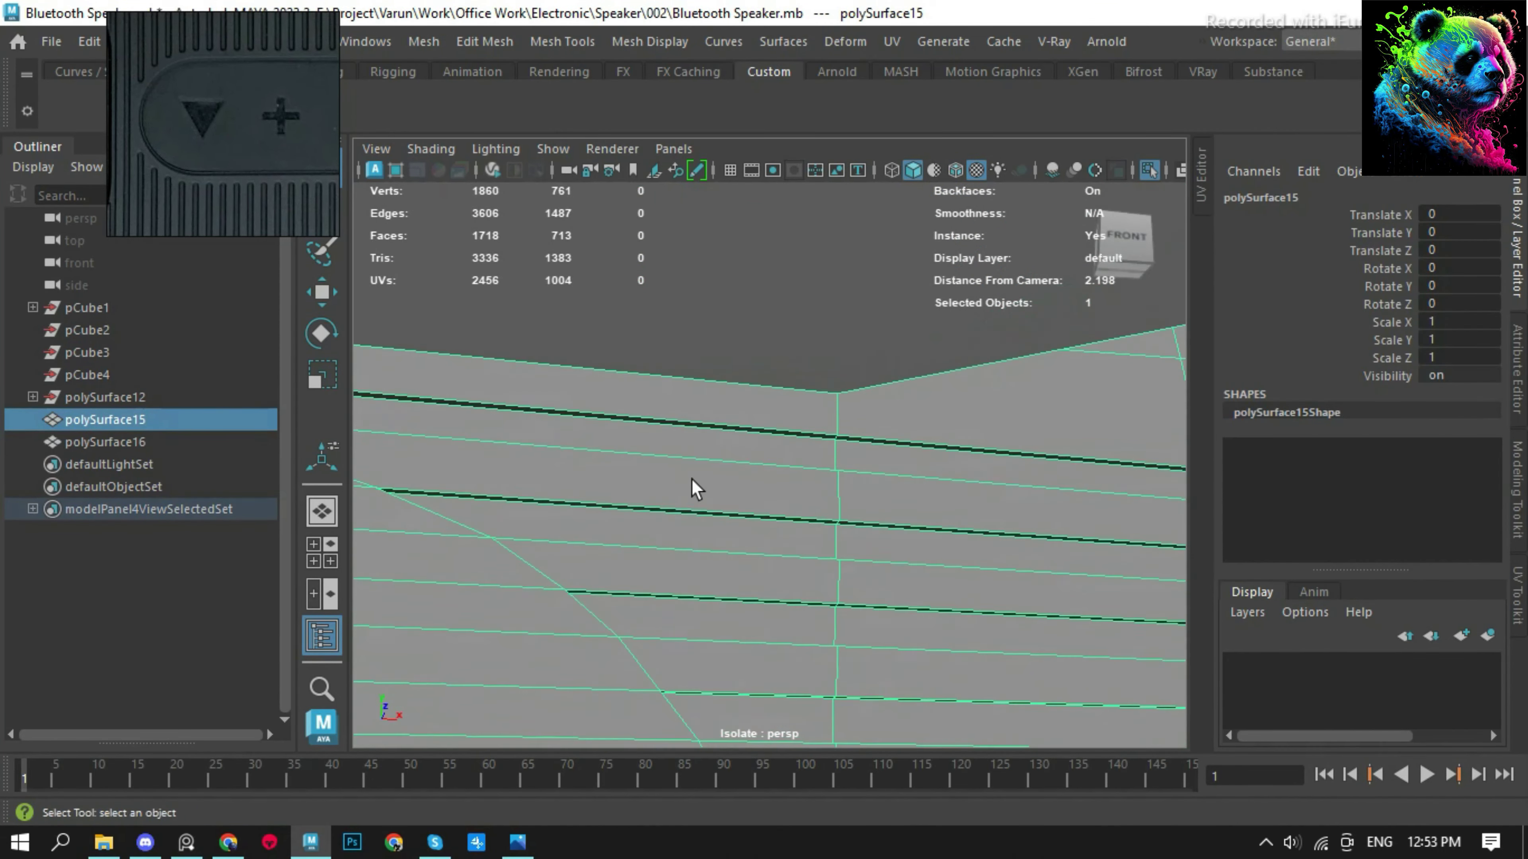
left_click(463, 355)
left_click(456, 403)
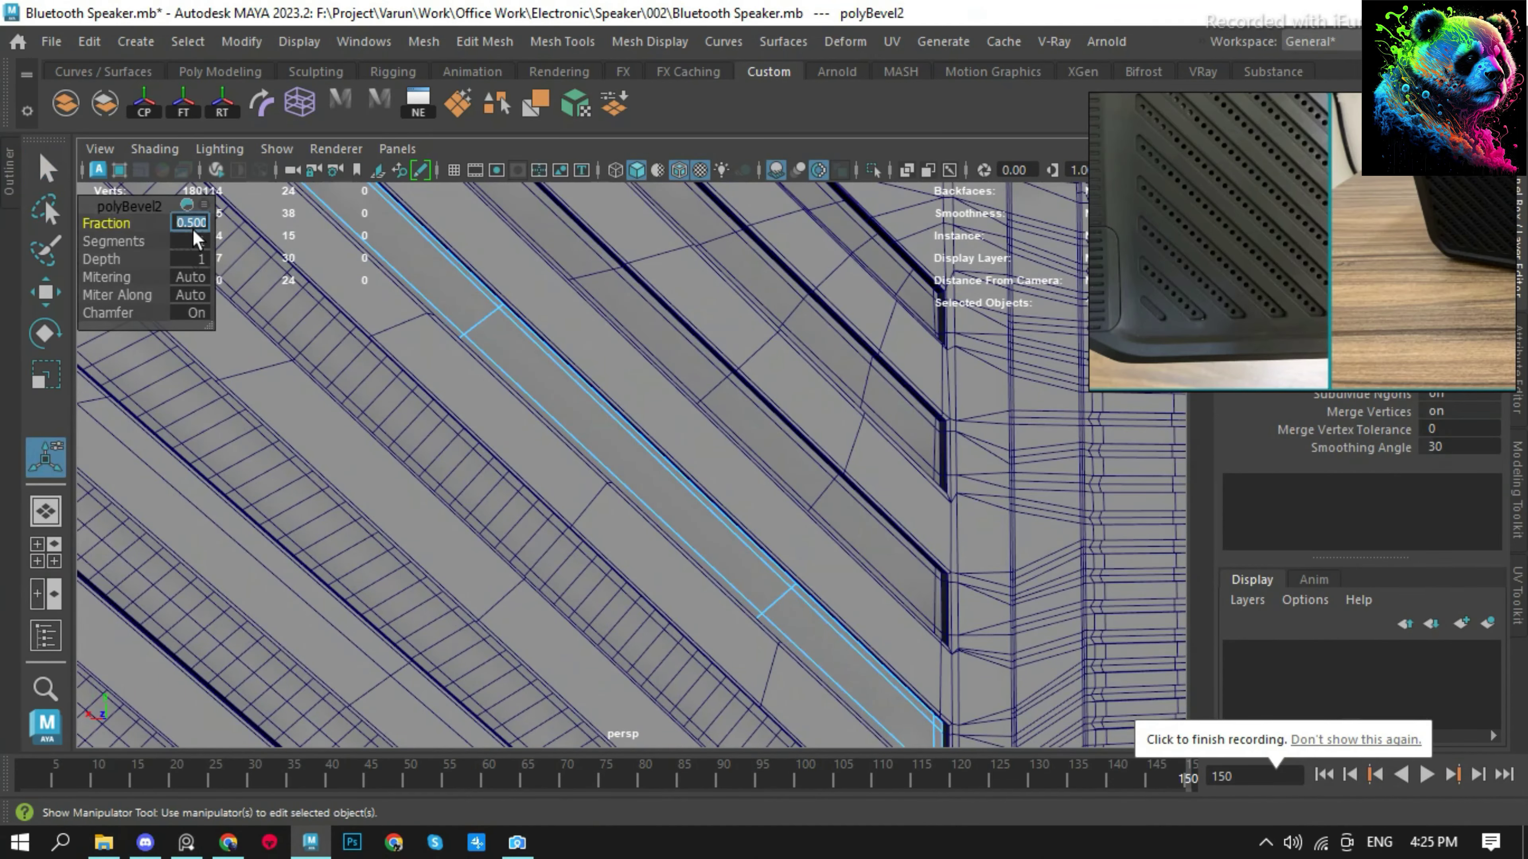
Set the bevel Fraction to 0.99.
left_click(190, 223)
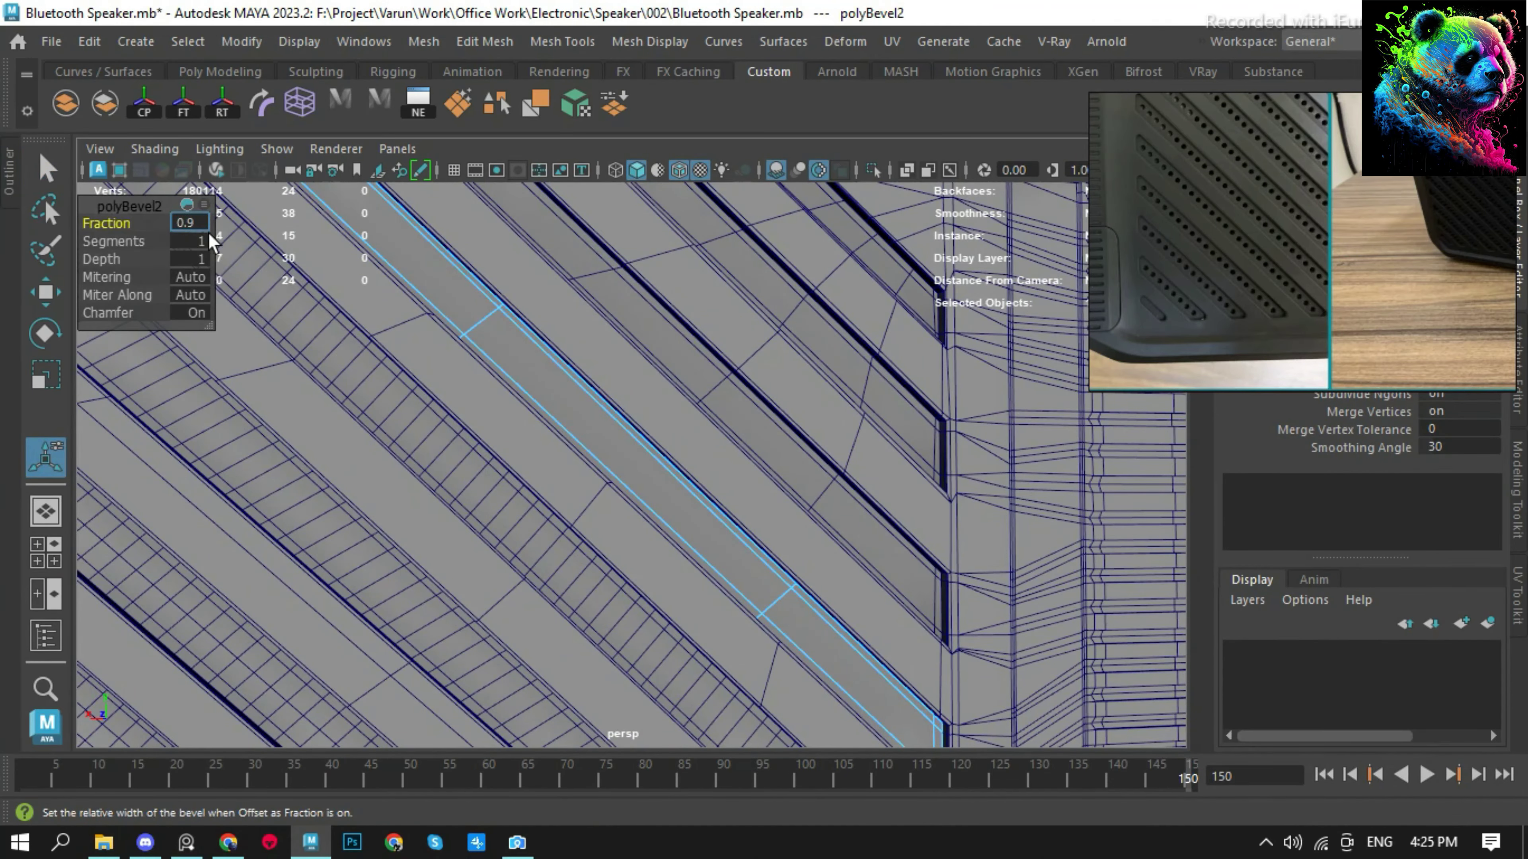
type("0.99")
key("Return")
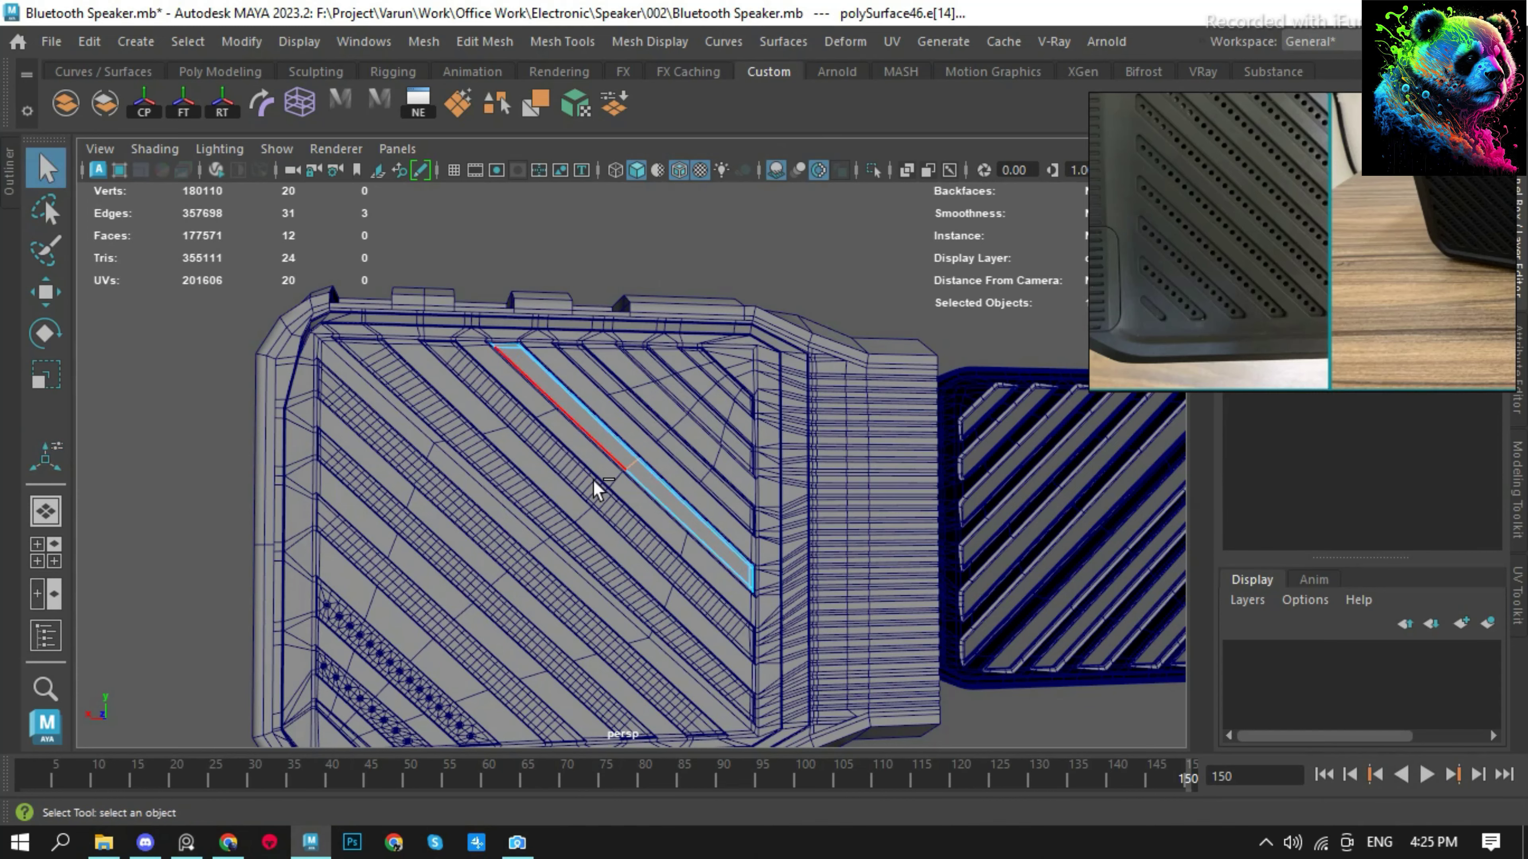
Bevel an edge loop on a diagonal grille stripe with 4 segments.
left_click(388, 572)
scroll(768, 512, "down", 3)
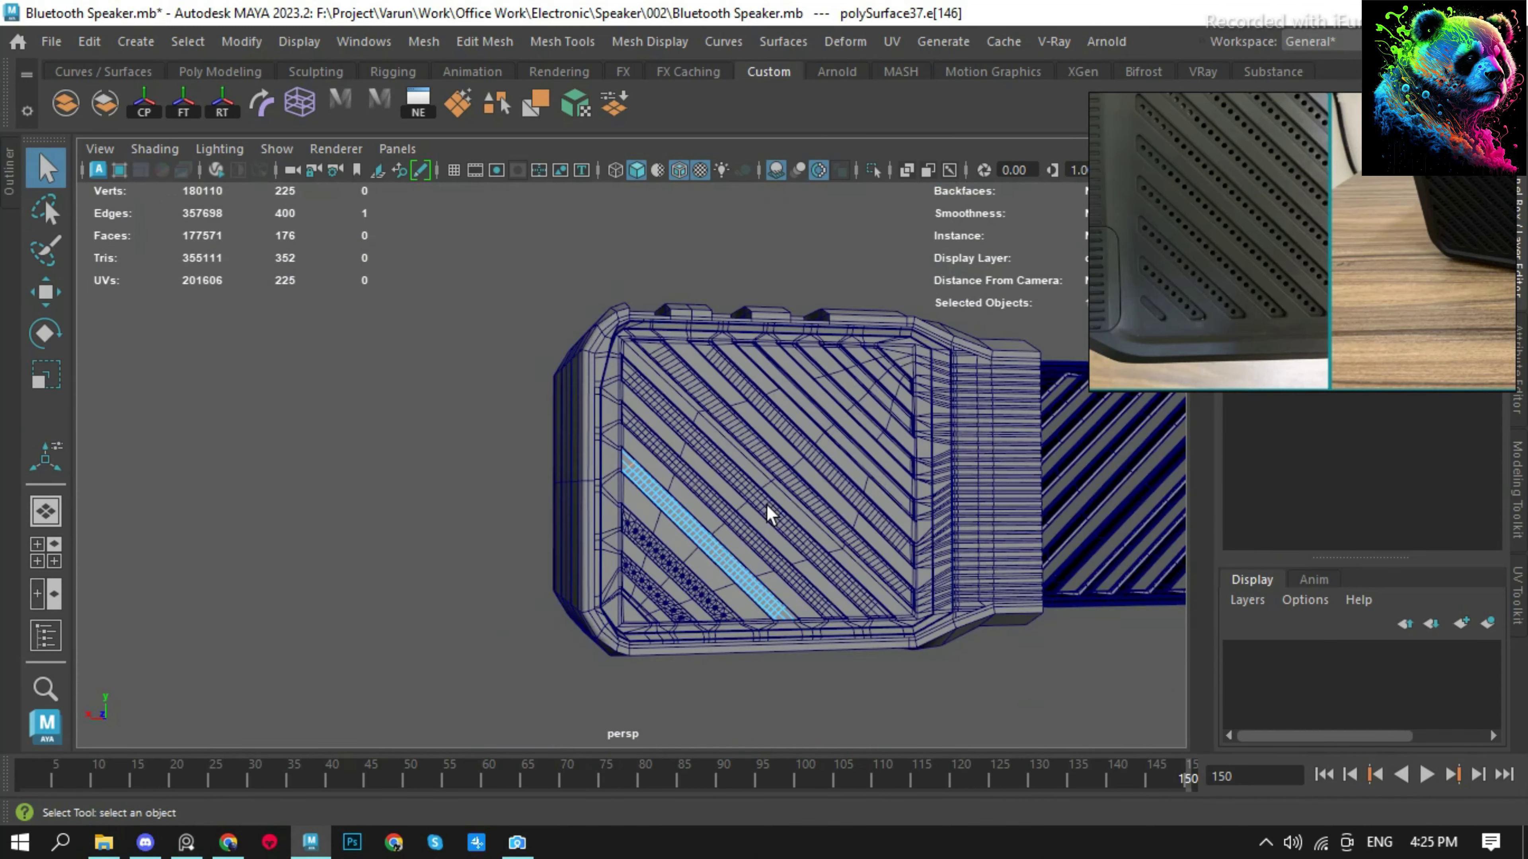
scroll(908, 707, "up", 4)
scroll(587, 494, "up", 3)
scroll(821, 273, "down", 4)
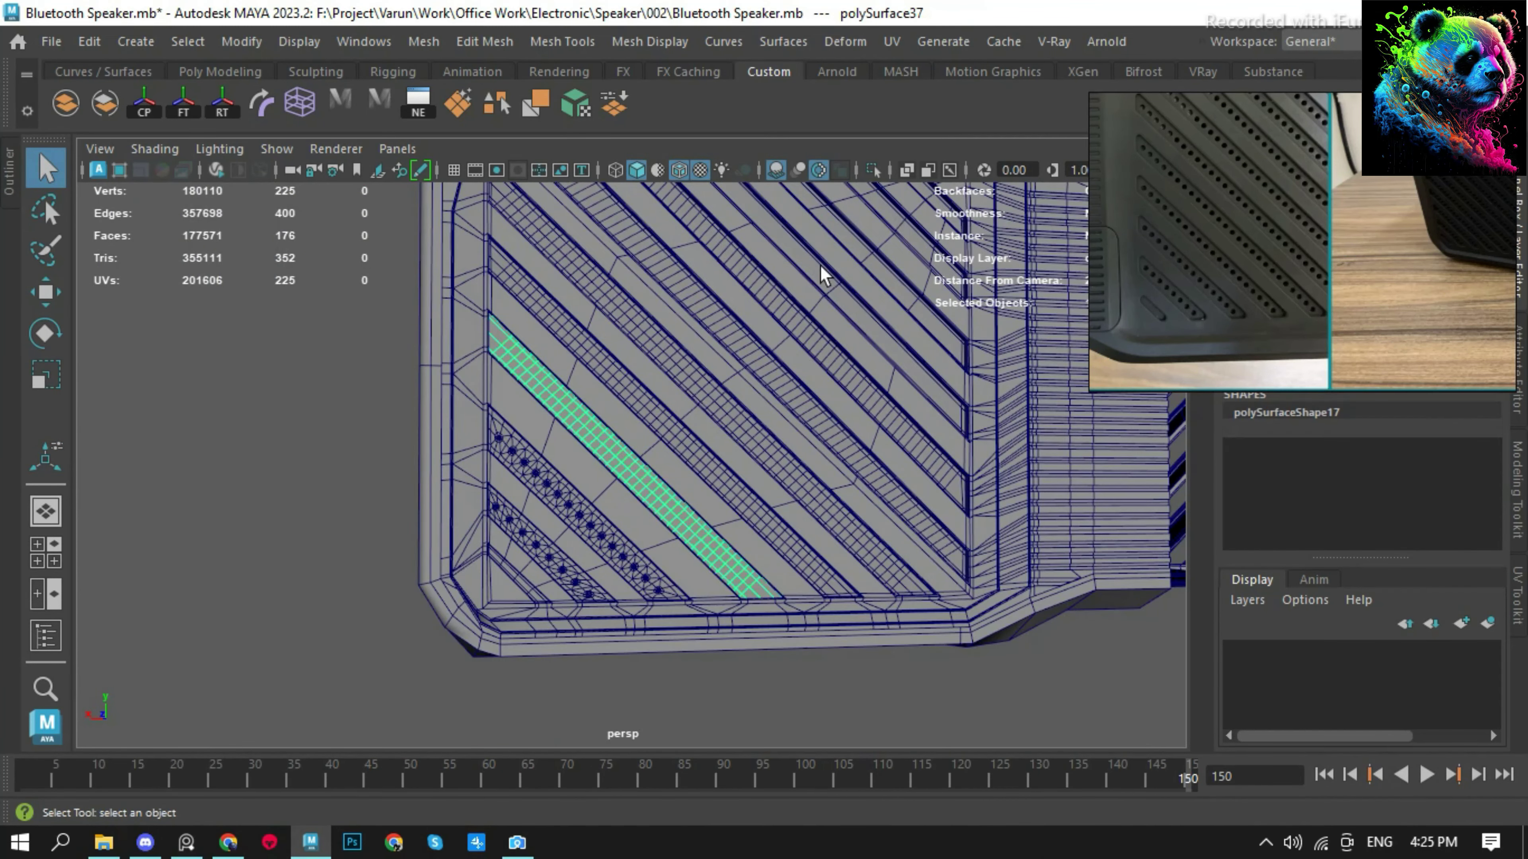
scroll(651, 458, "up", 4)
double_click(652, 458)
mouse_move(644, 387)
right_mouse_down("shift")
mouse_move(645, 449)
mouse_move(764, 389)
right_mouse_up("shift")
type("44")
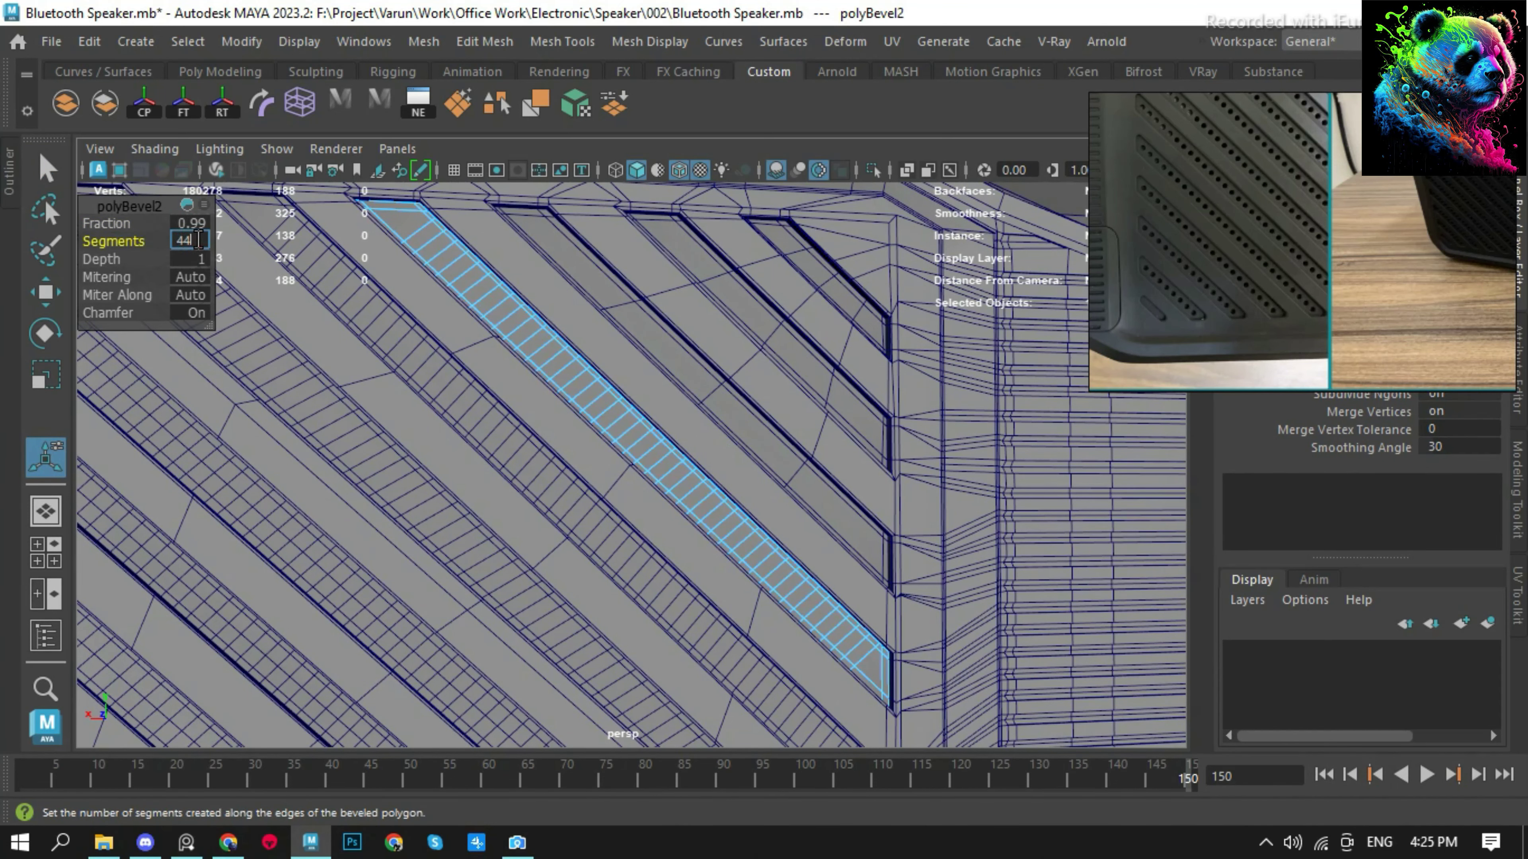
key("Return")
Delete the stray edge loop from another stripe, then frame the whole speaker.
left_click(409, 300)
right_click(408, 301)
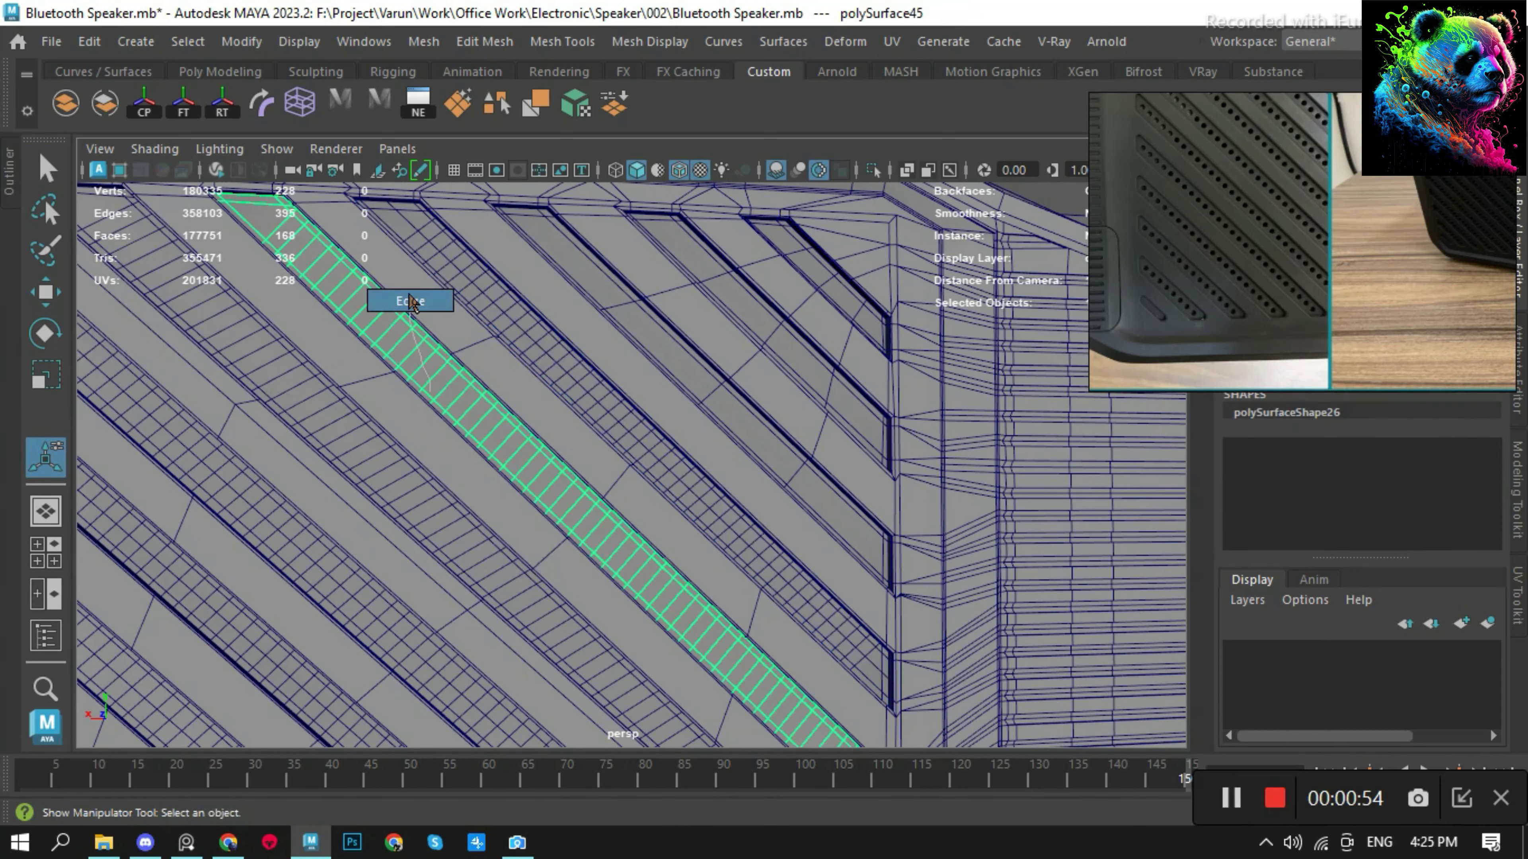
right_click_drag(307, 414, 290, 382, "ctrl")
double_click(624, 306)
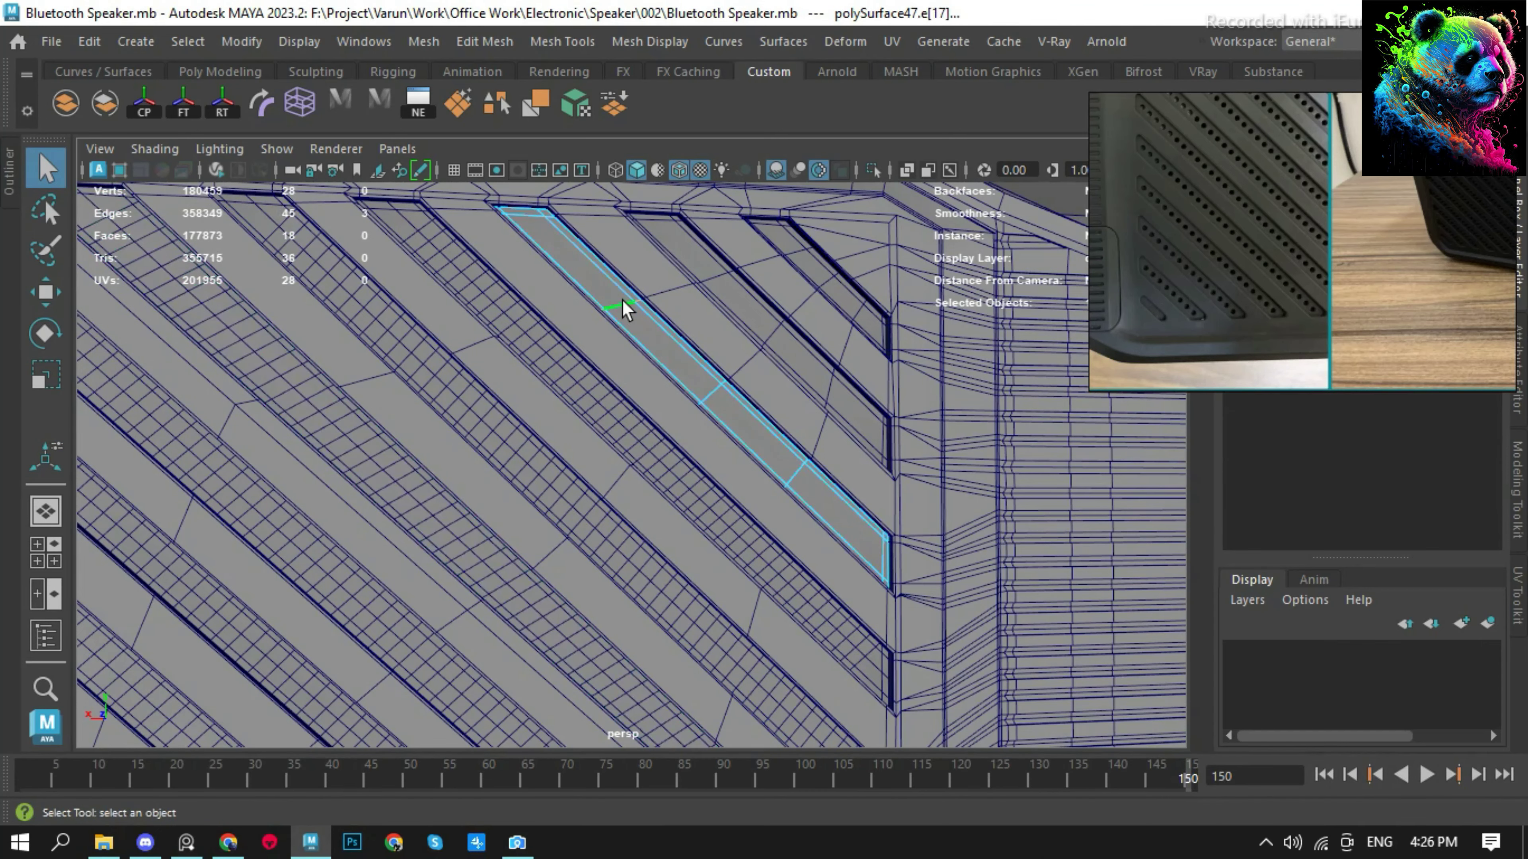
right_click_drag(796, 388, 409, 487, "shift")
left_click(504, 433)
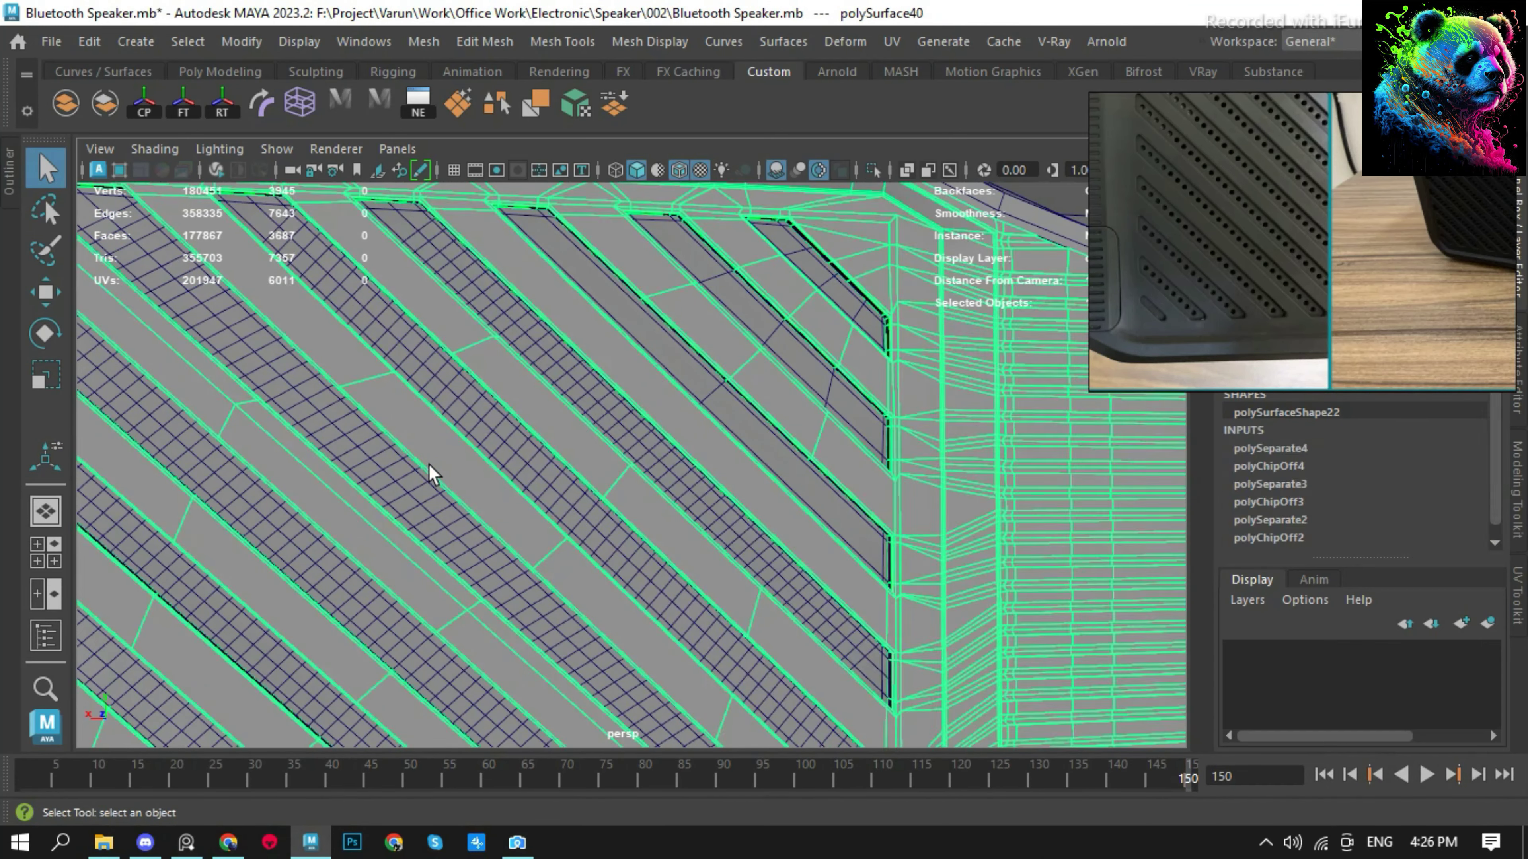
key("Up")
key("f")
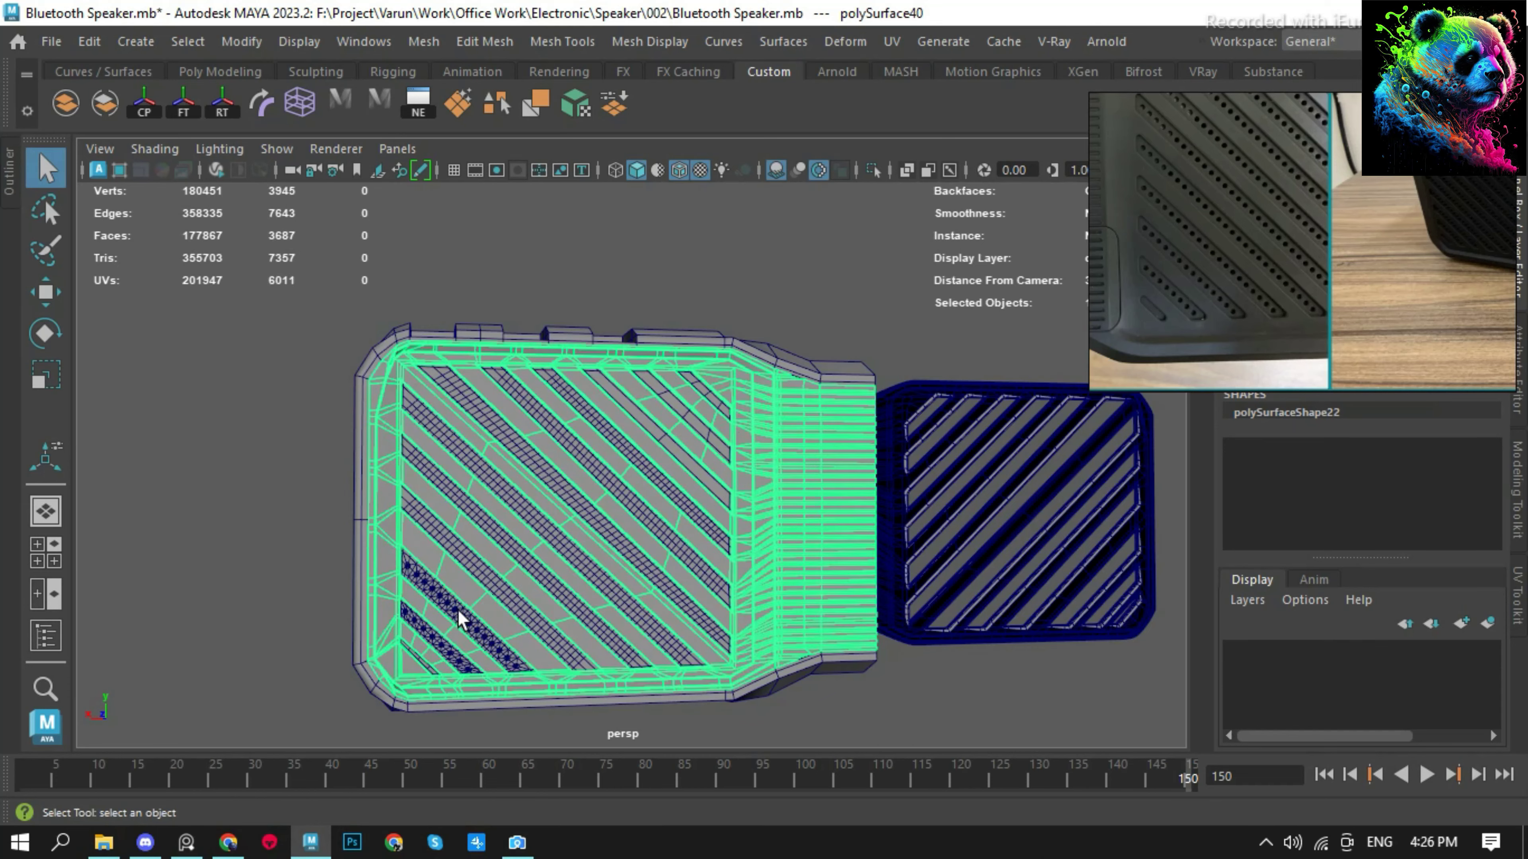
scroll(368, 623, "up", 2)
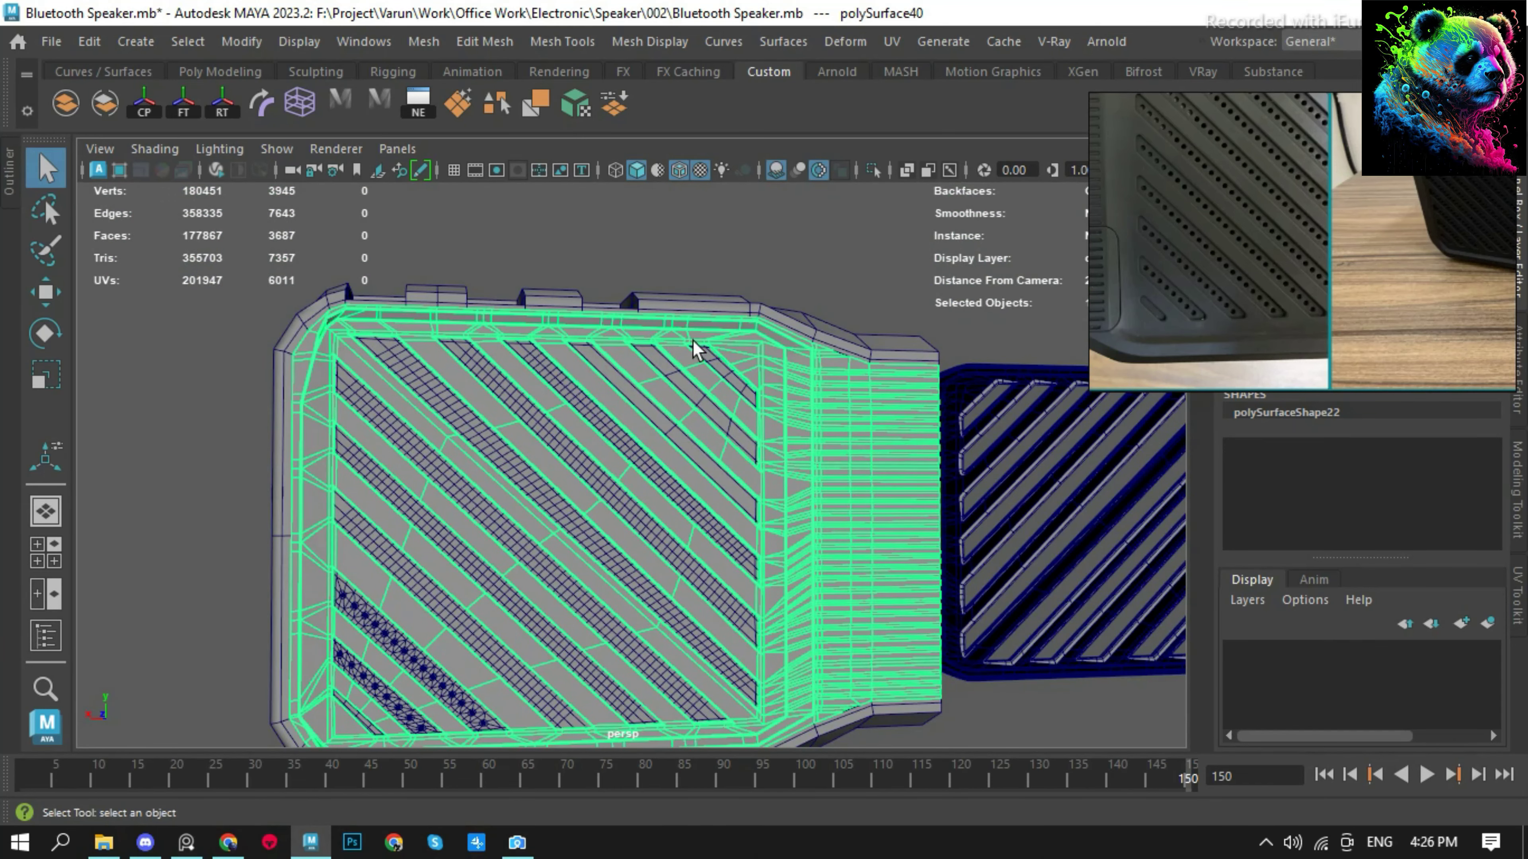
Bevel the edges of the polySurface47 grille stripe with Ctrl+B.
scroll(672, 444, "up", 5)
left_click(672, 444)
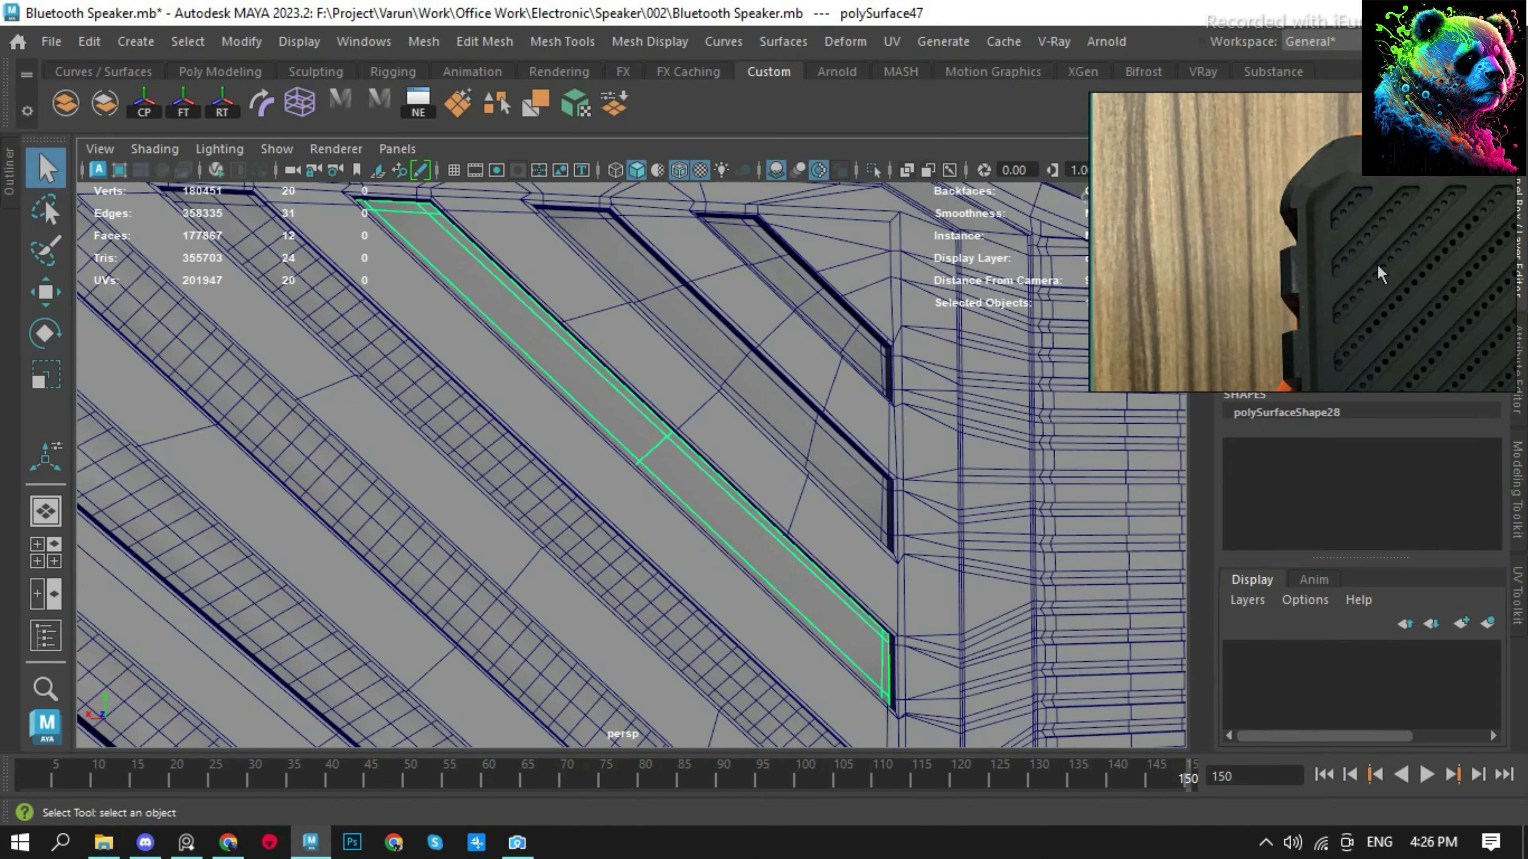
key("ctrl+b")
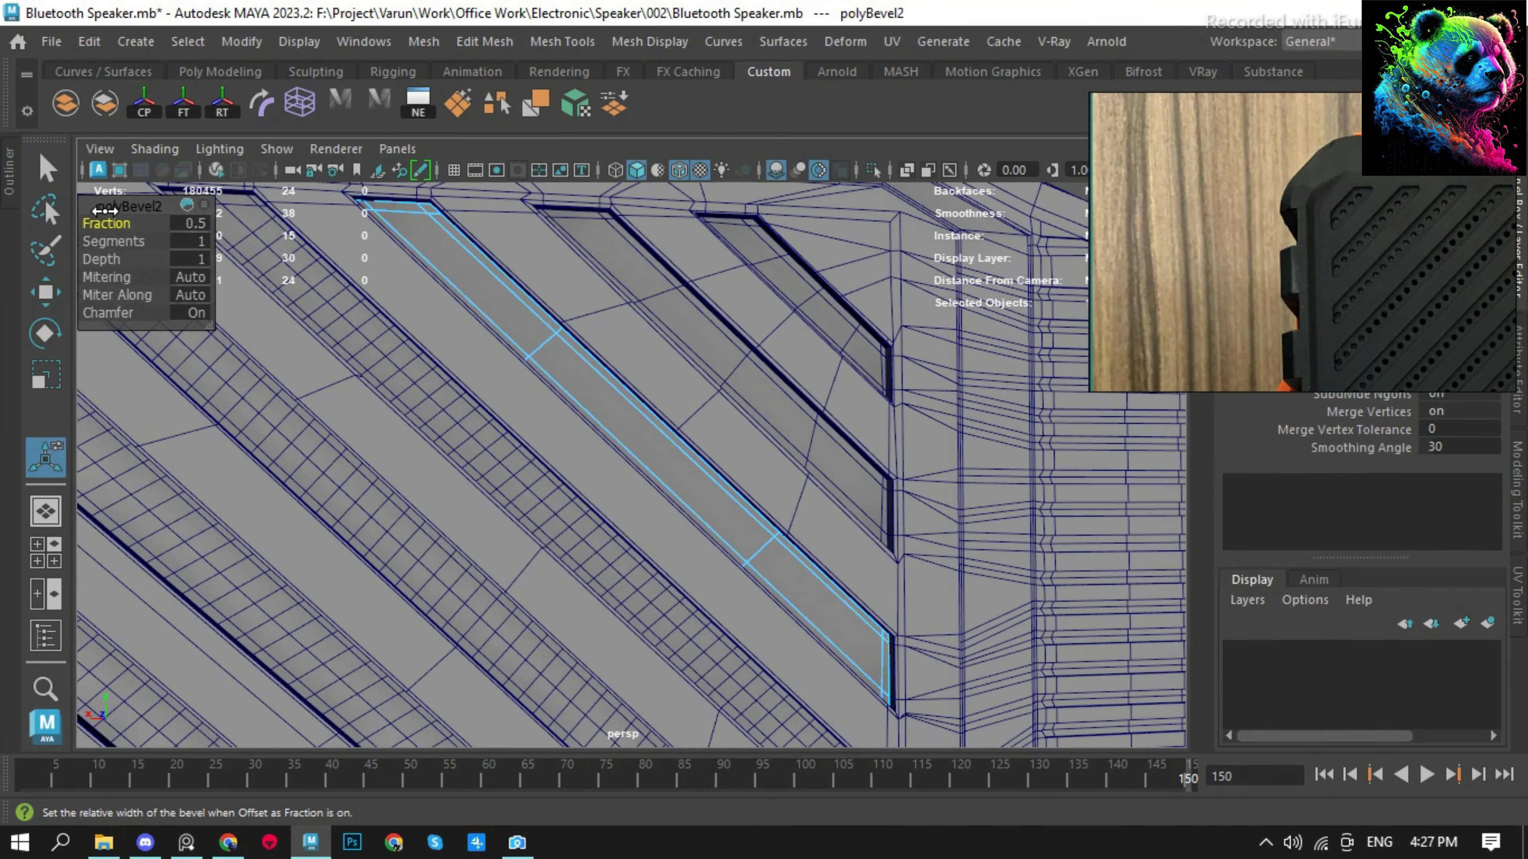
left_click(572, 367)
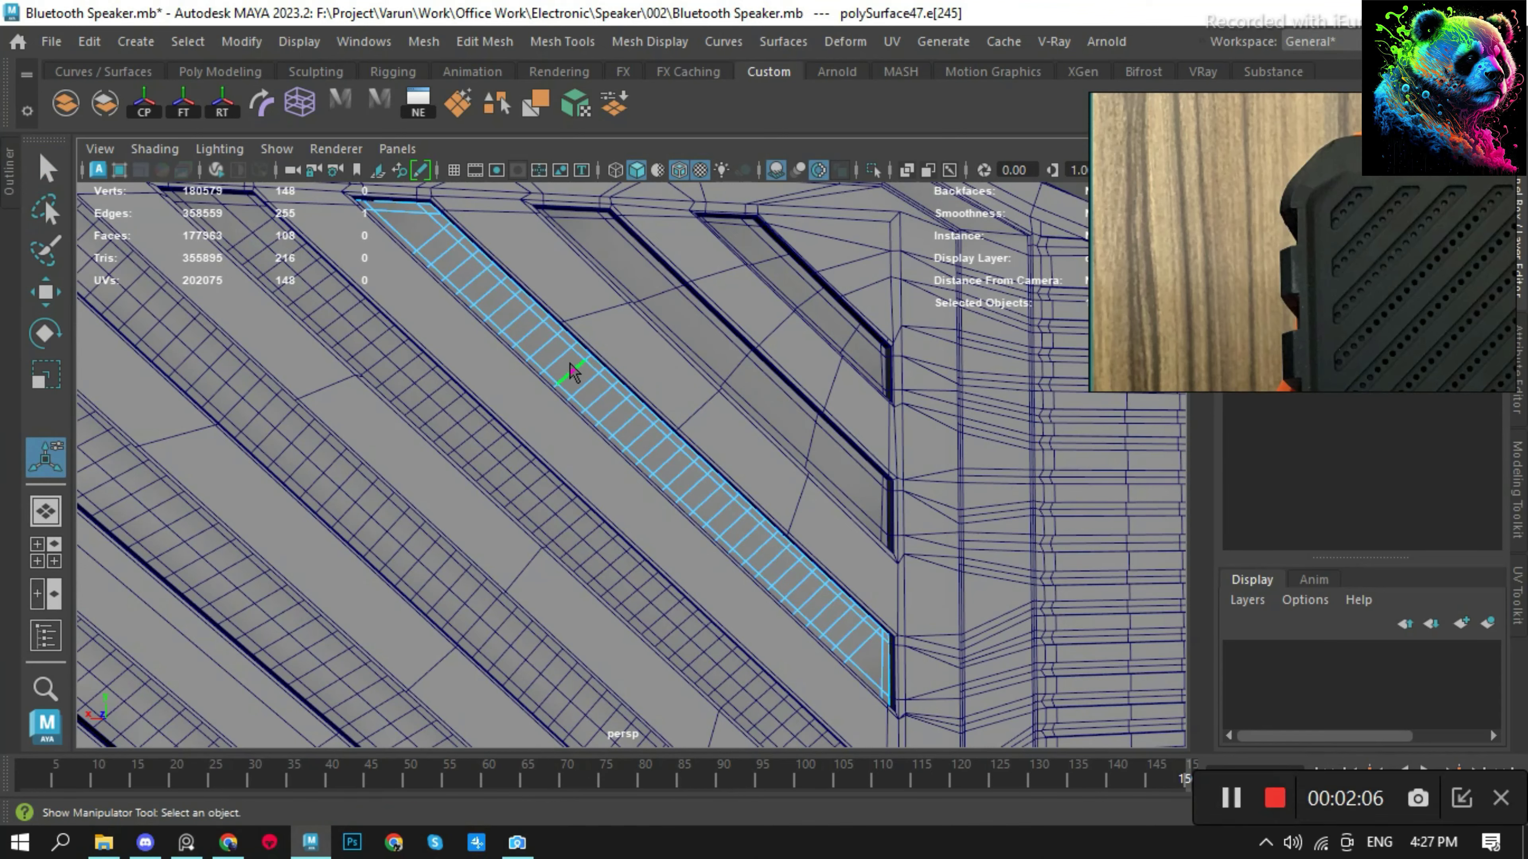